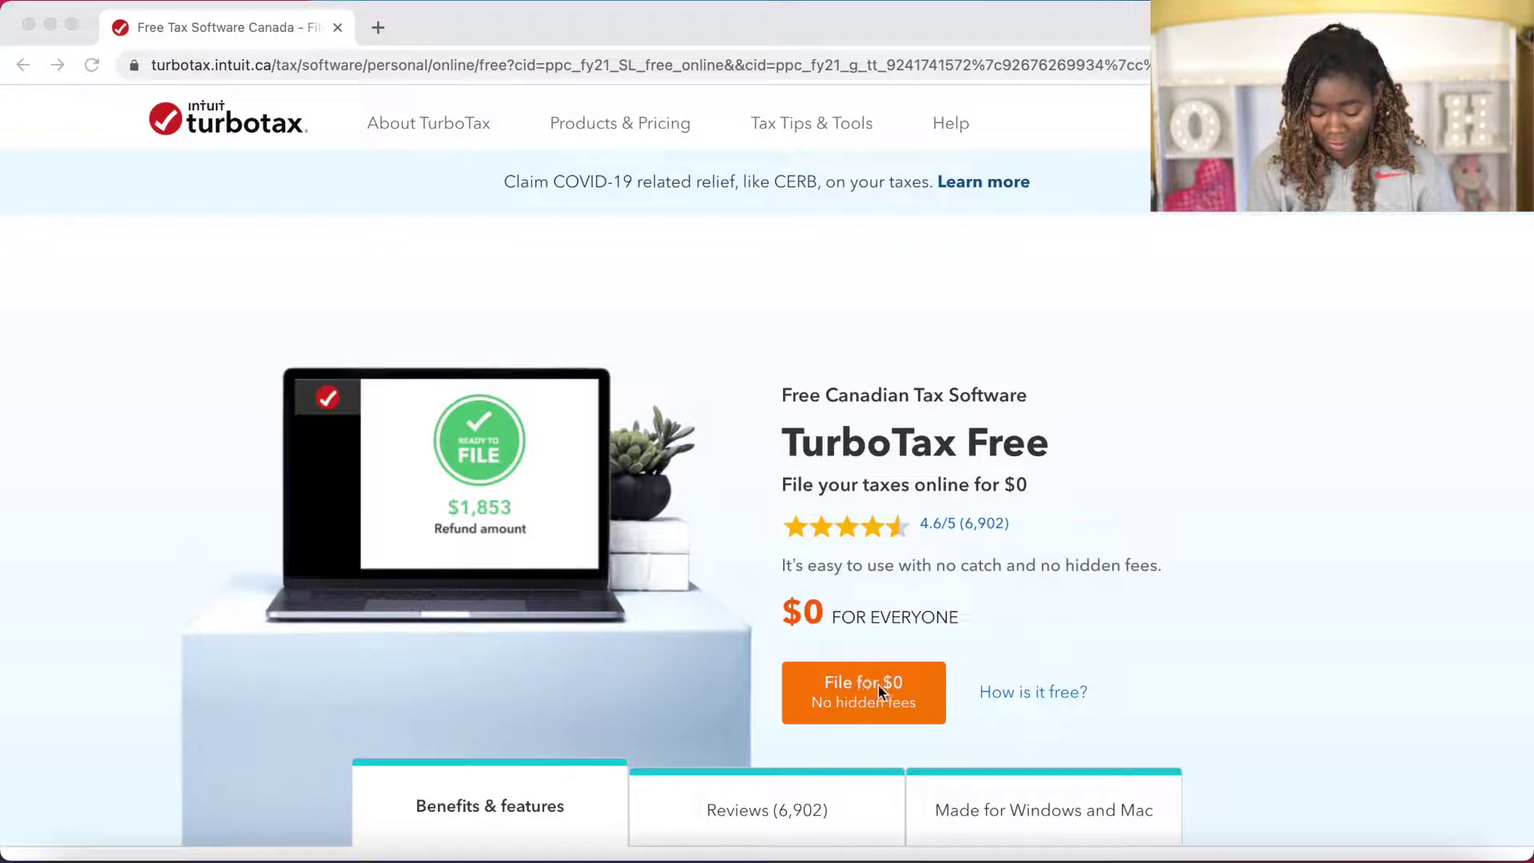
Choose to file for $0 with TurboTax Free and start this year's return using last year's info.
{"action": "left_click", "coordinate": [1021, 616]}
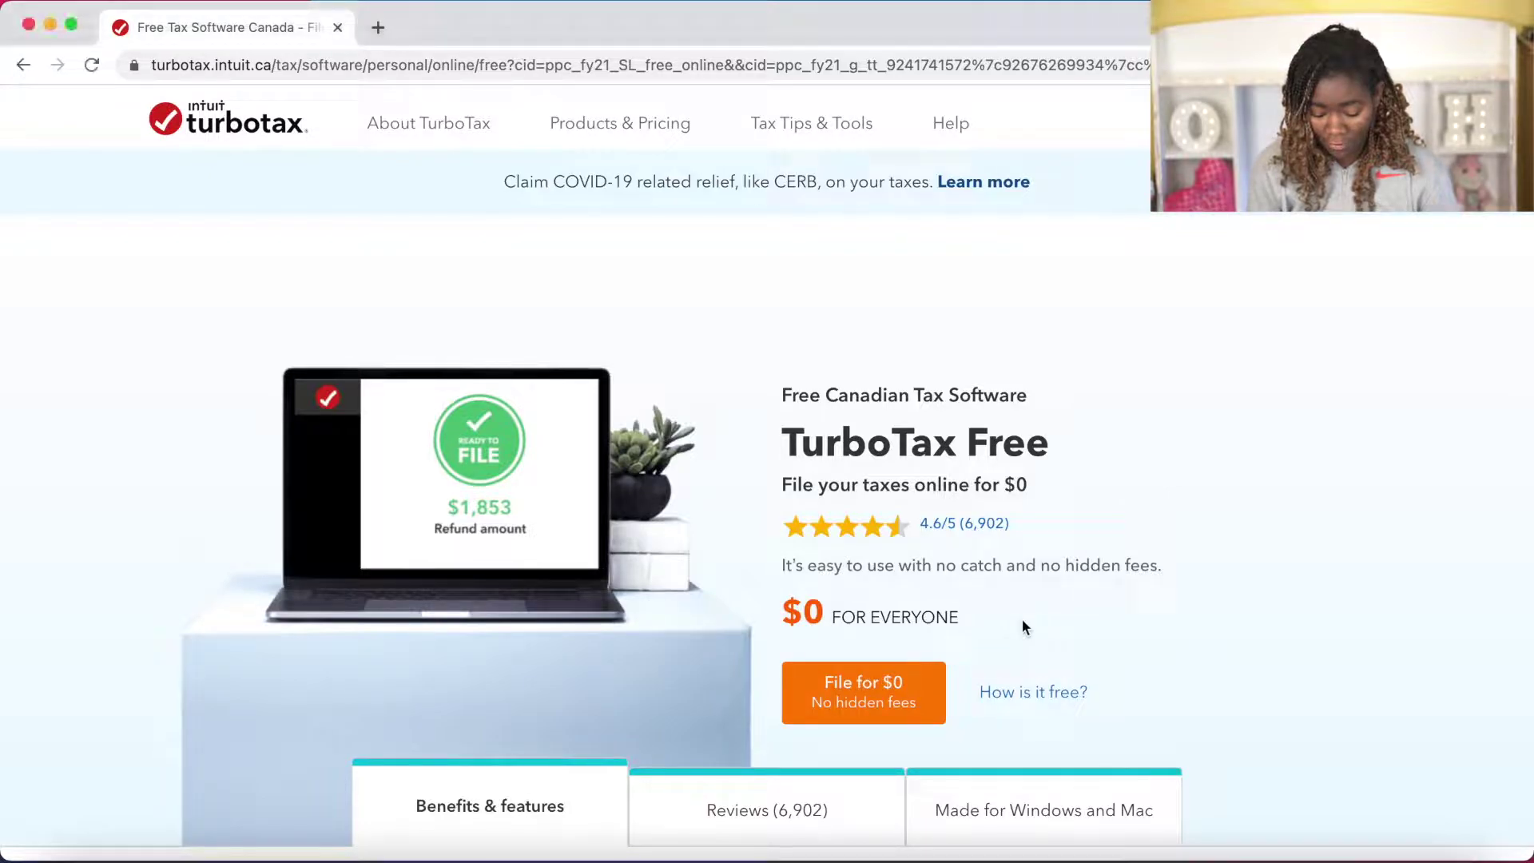
{"action": "left_click", "coordinate": [868, 704]}
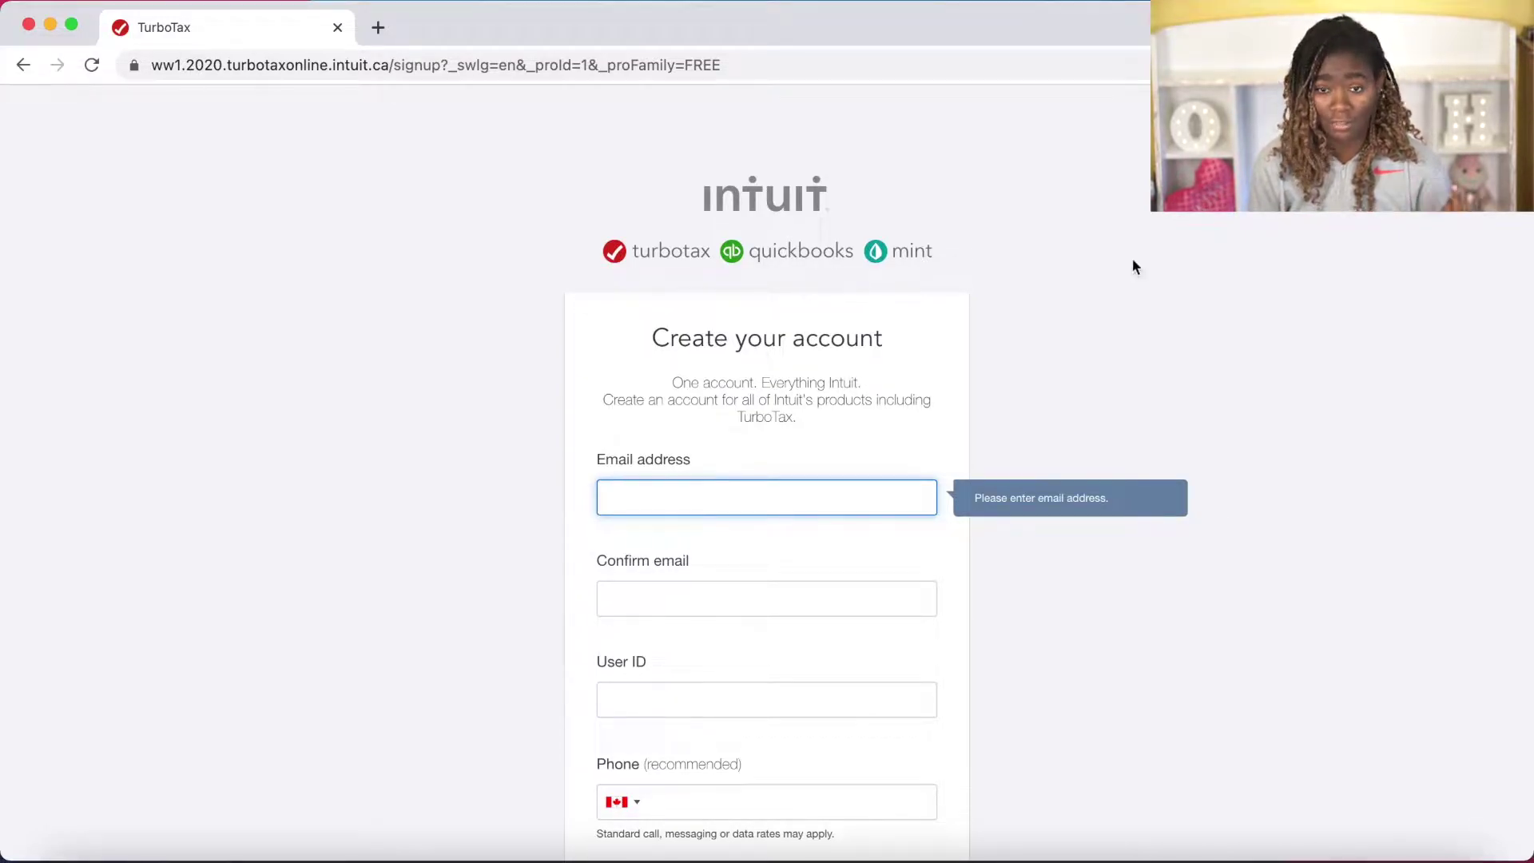
{"action": "scroll", "coordinate": [1188, 285], "scroll_direction": "down", "scroll_amount": 7}
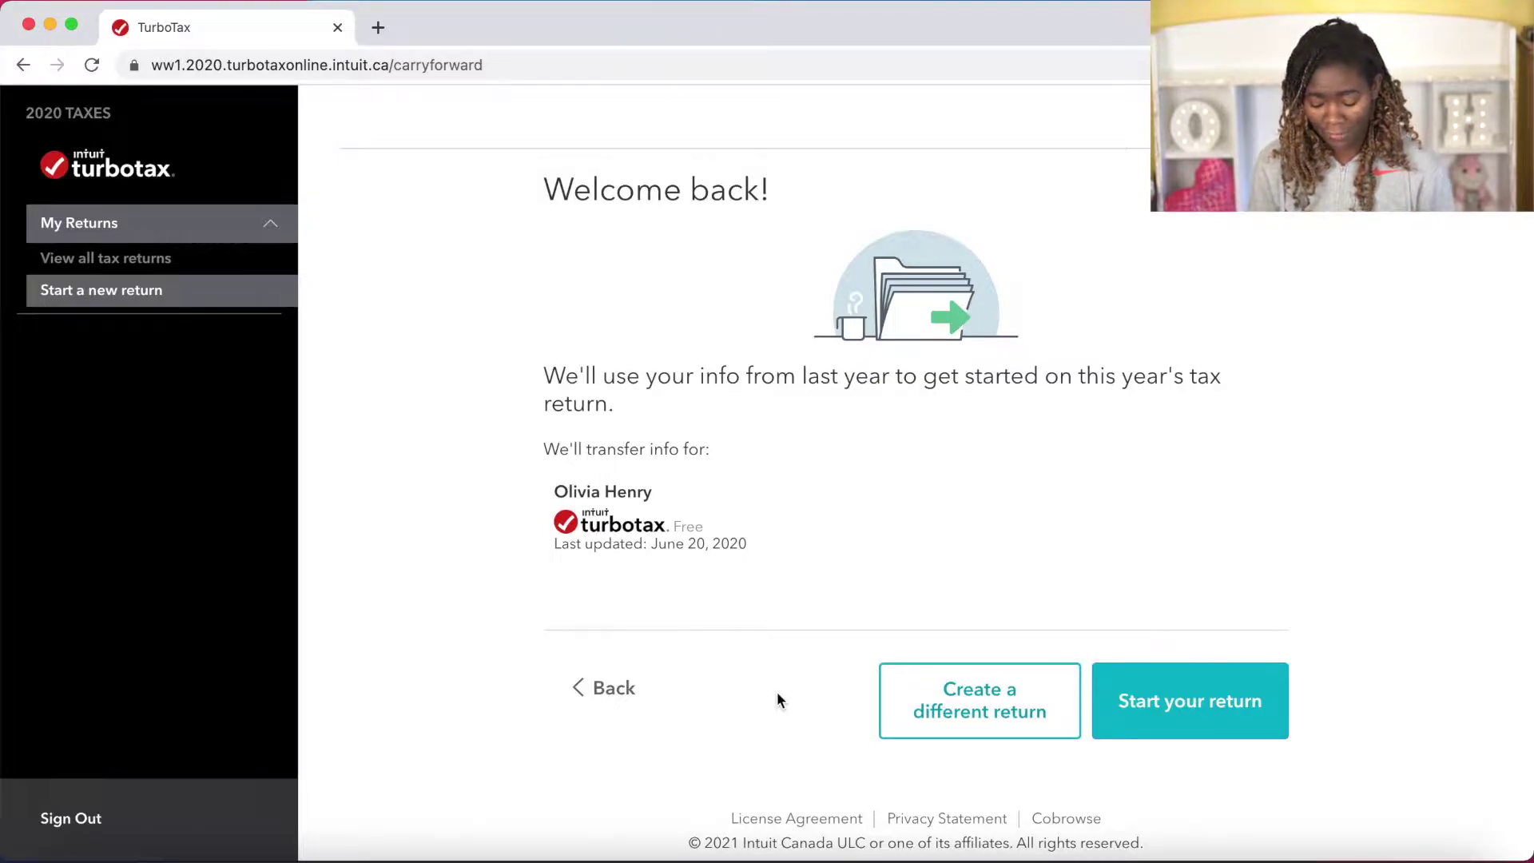
{"action": "left_click", "coordinate": [1231, 700]}
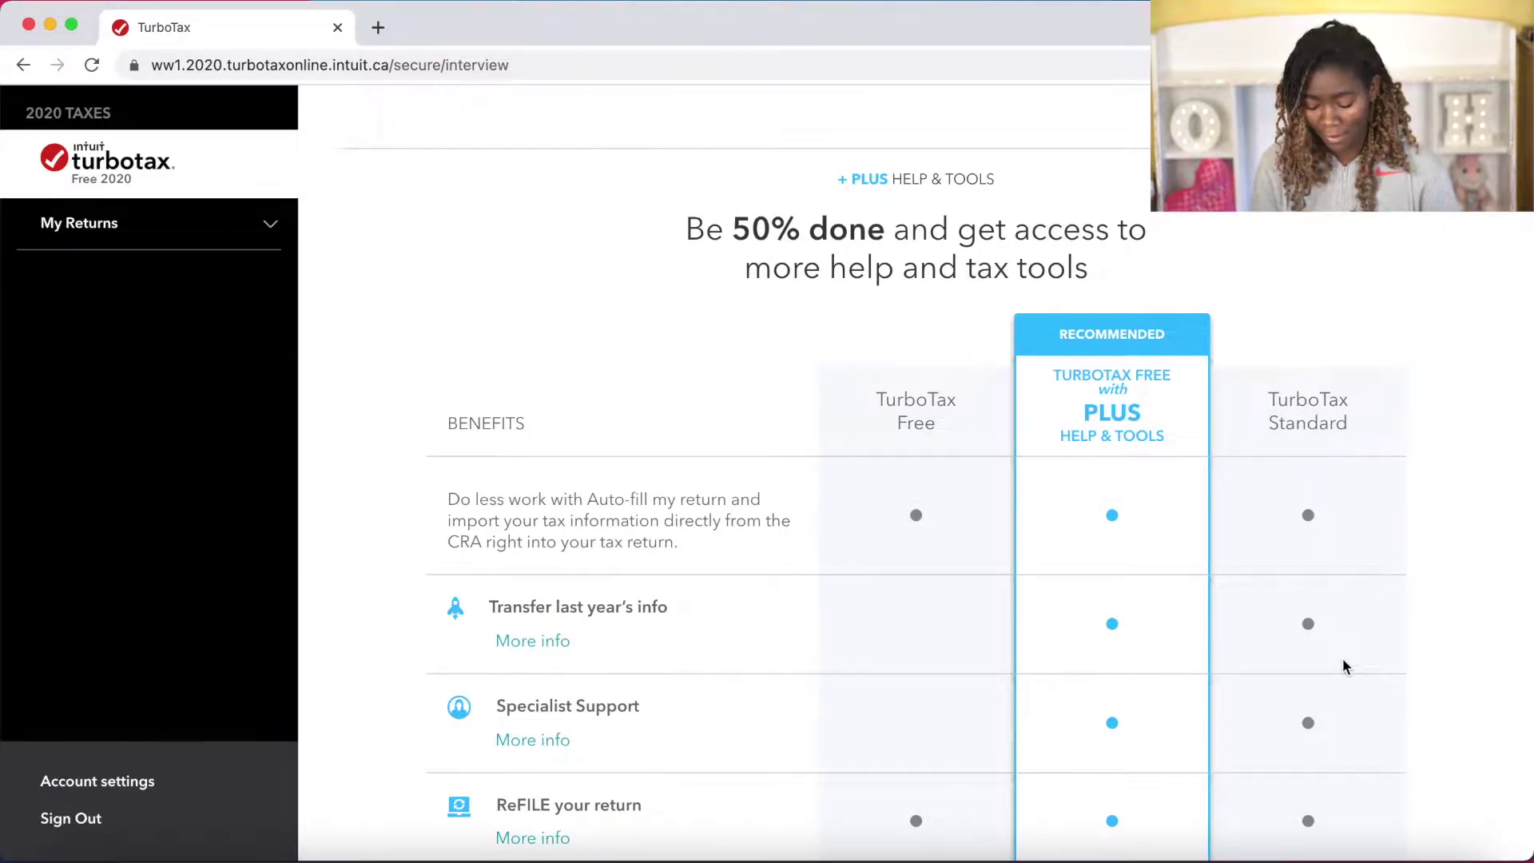
Decline the PLUS and Standard upgrades, confirm continuing with TurboTax Free, and proceed past its benefits overview.
{"action": "scroll", "coordinate": [1102, 403], "scroll_direction": "down", "scroll_amount": 4}
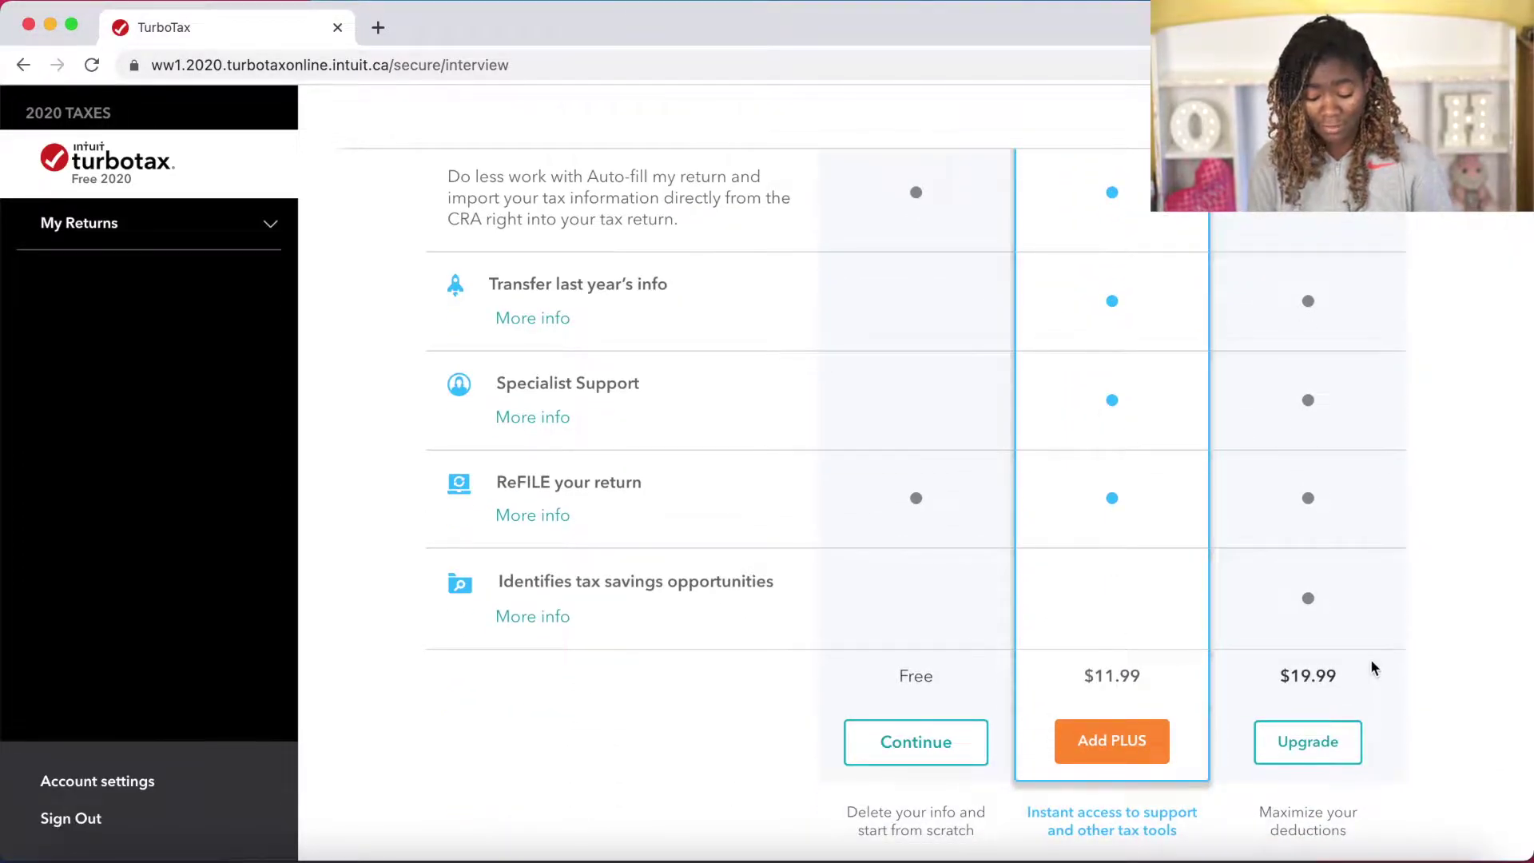
{"action": "left_click", "coordinate": [899, 741]}
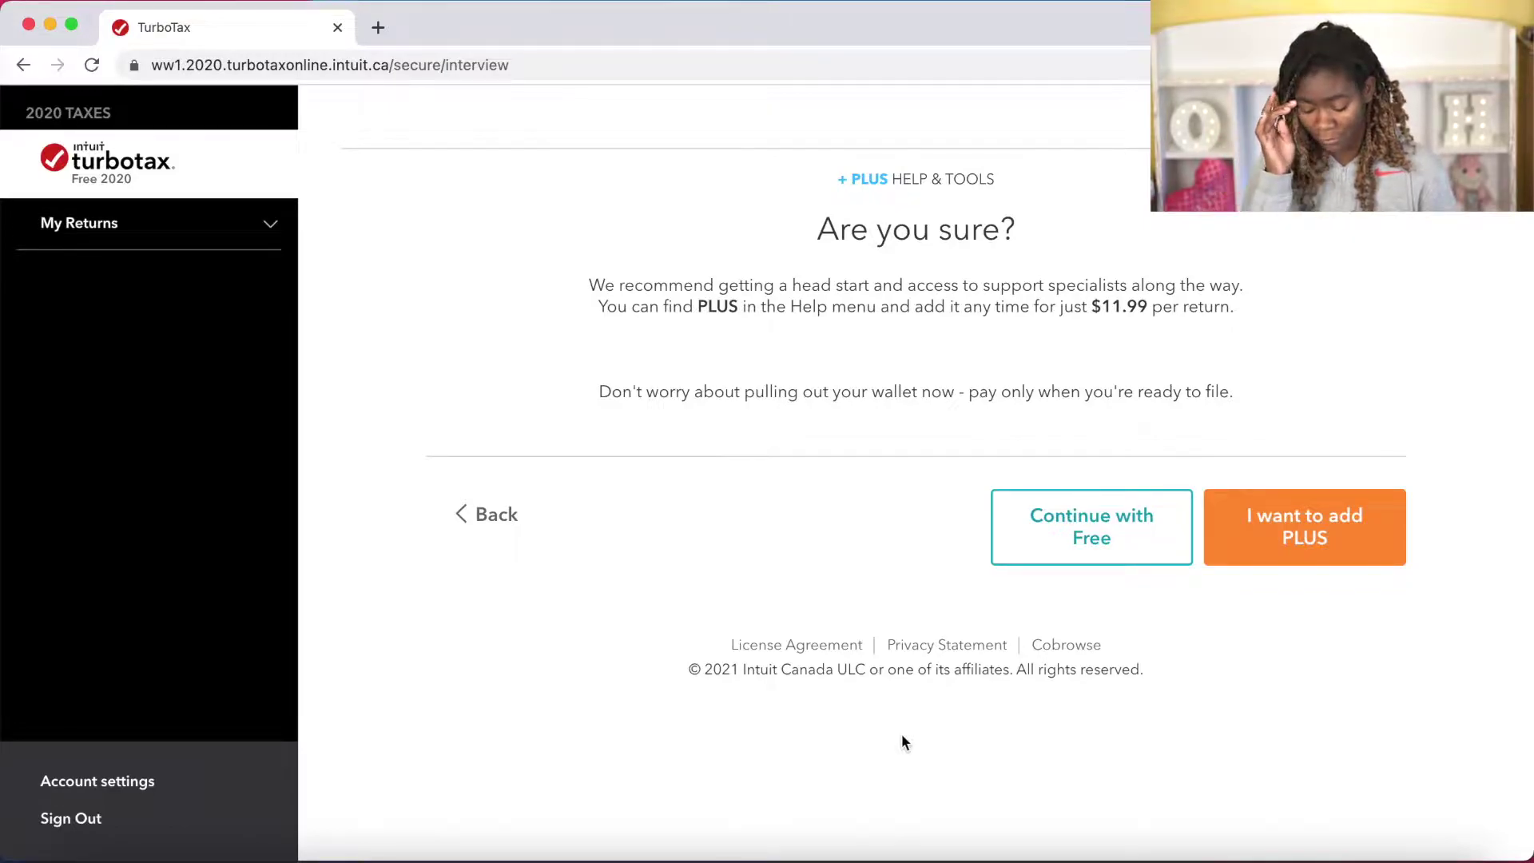
{"action": "left_click", "coordinate": [1124, 533]}
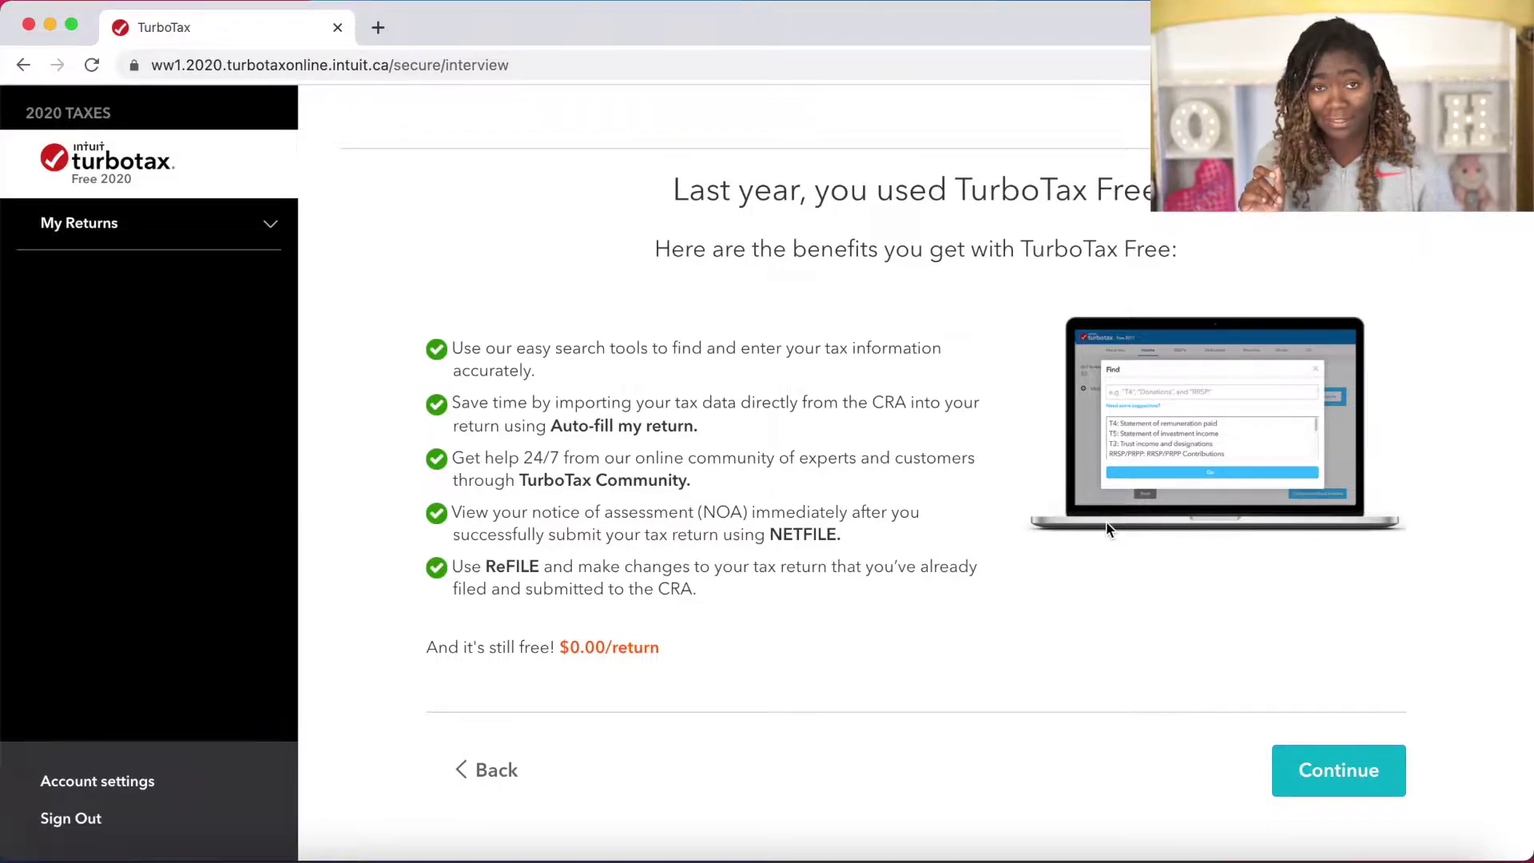
{"action": "left_click", "coordinate": [1321, 766]}
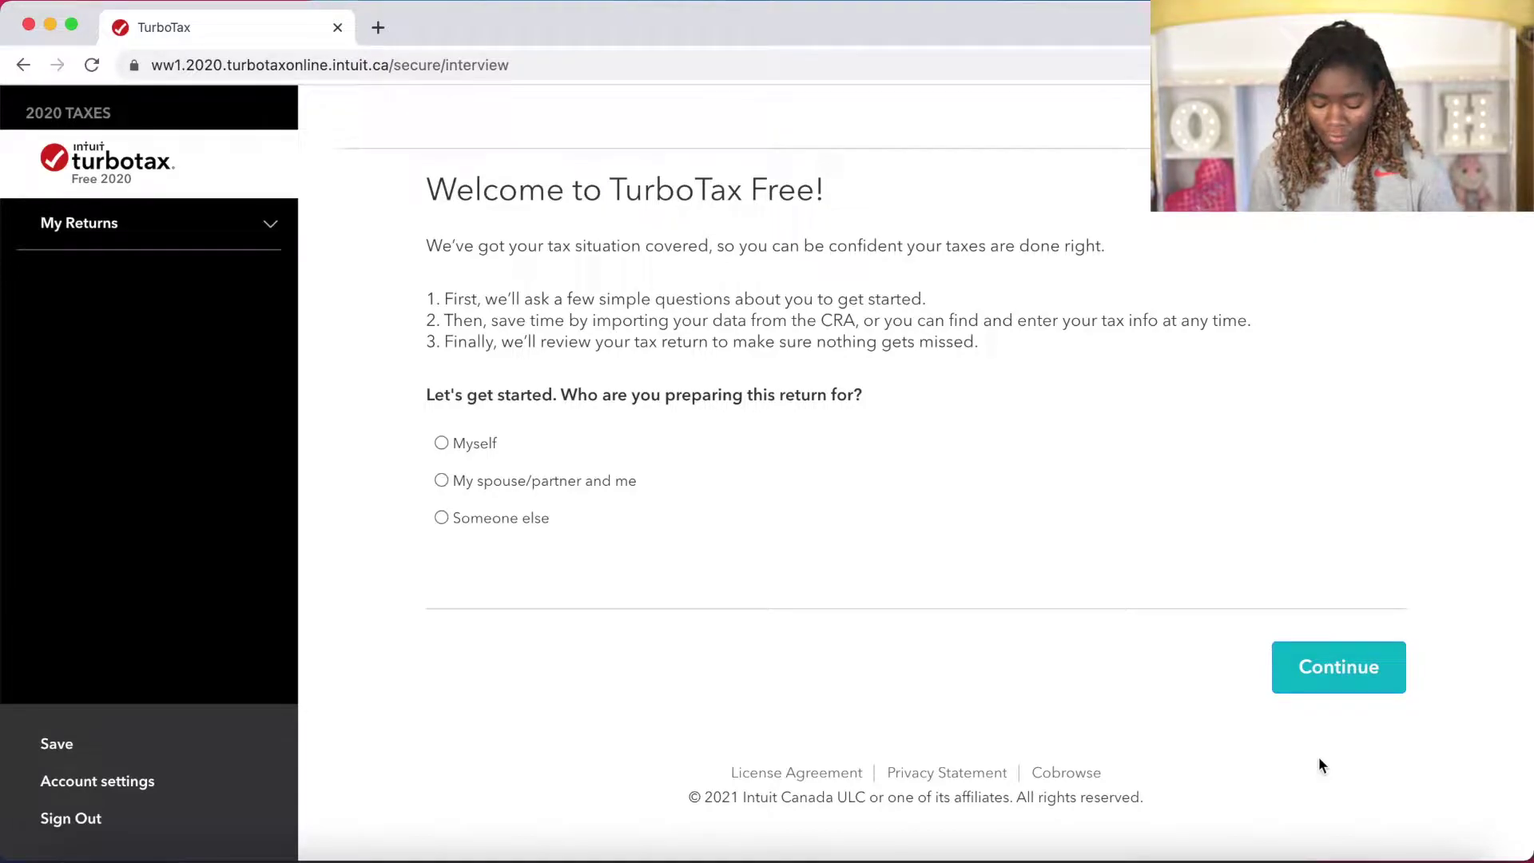
Specify that the return is being prepared for Myself, enter the filer's first name, and continue.
{"action": "left_click", "coordinate": [442, 445]}
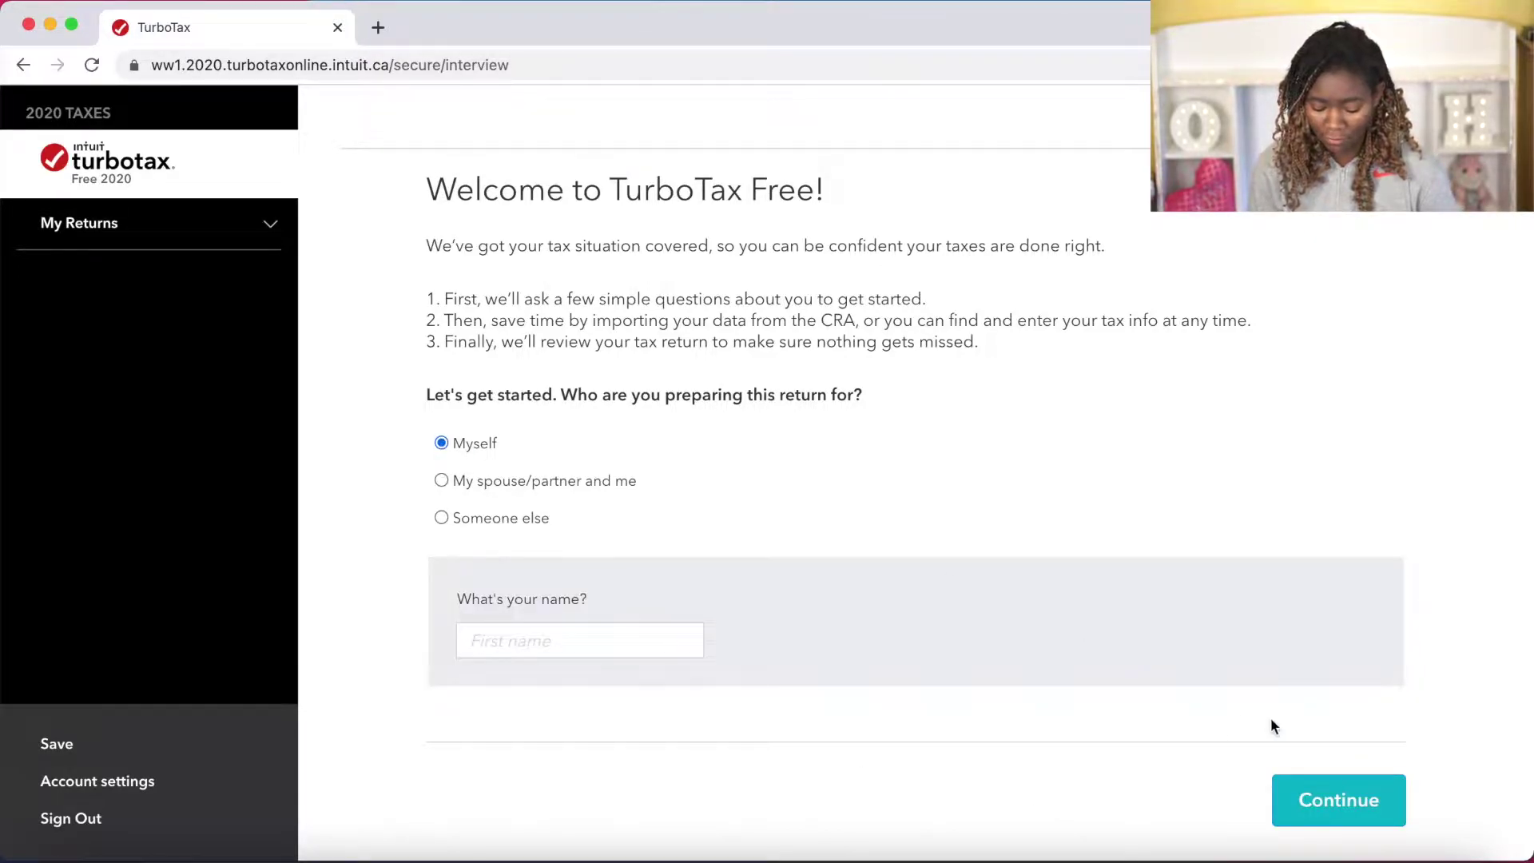
{"action": "left_click", "coordinate": [625, 643]}
{"action": "type", "text": "Olivia"}
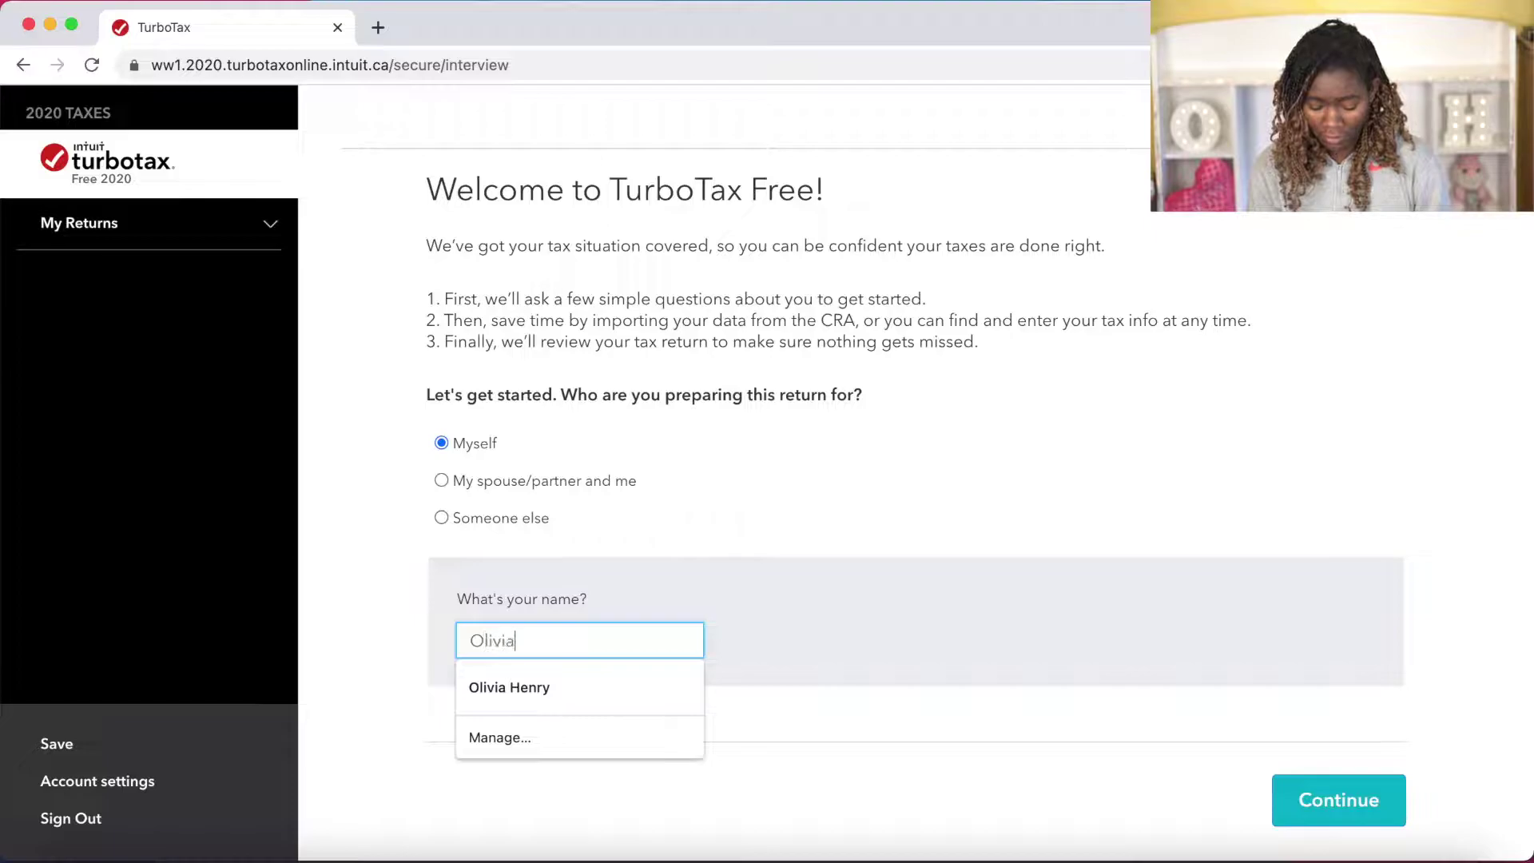
{"action": "left_click", "coordinate": [783, 511]}
{"action": "scroll", "coordinate": [1039, 600], "scroll_direction": "down", "scroll_amount": 3}
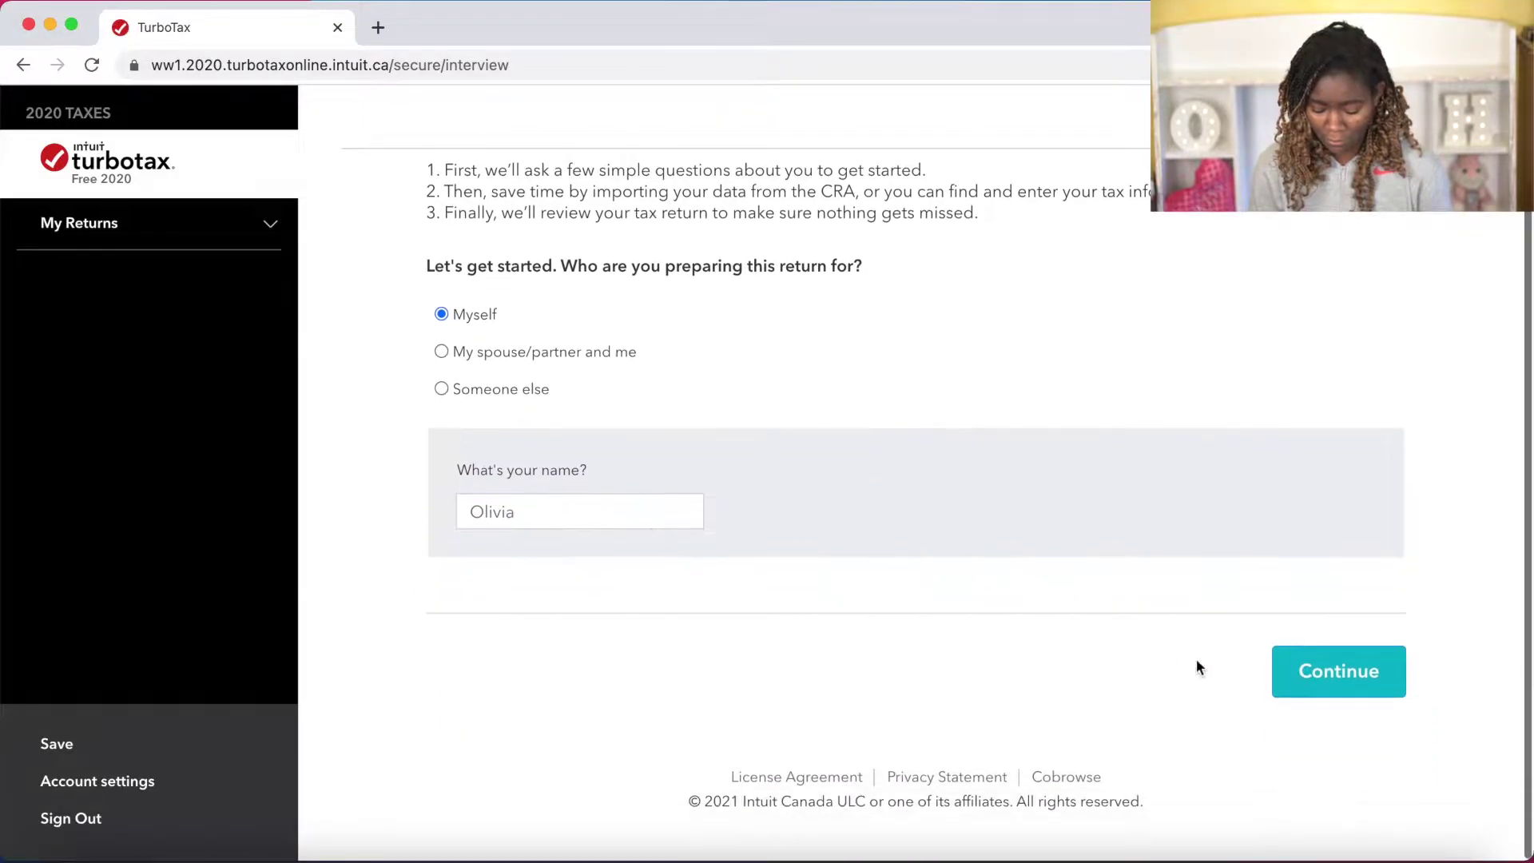
{"action": "left_click", "coordinate": [1296, 665]}
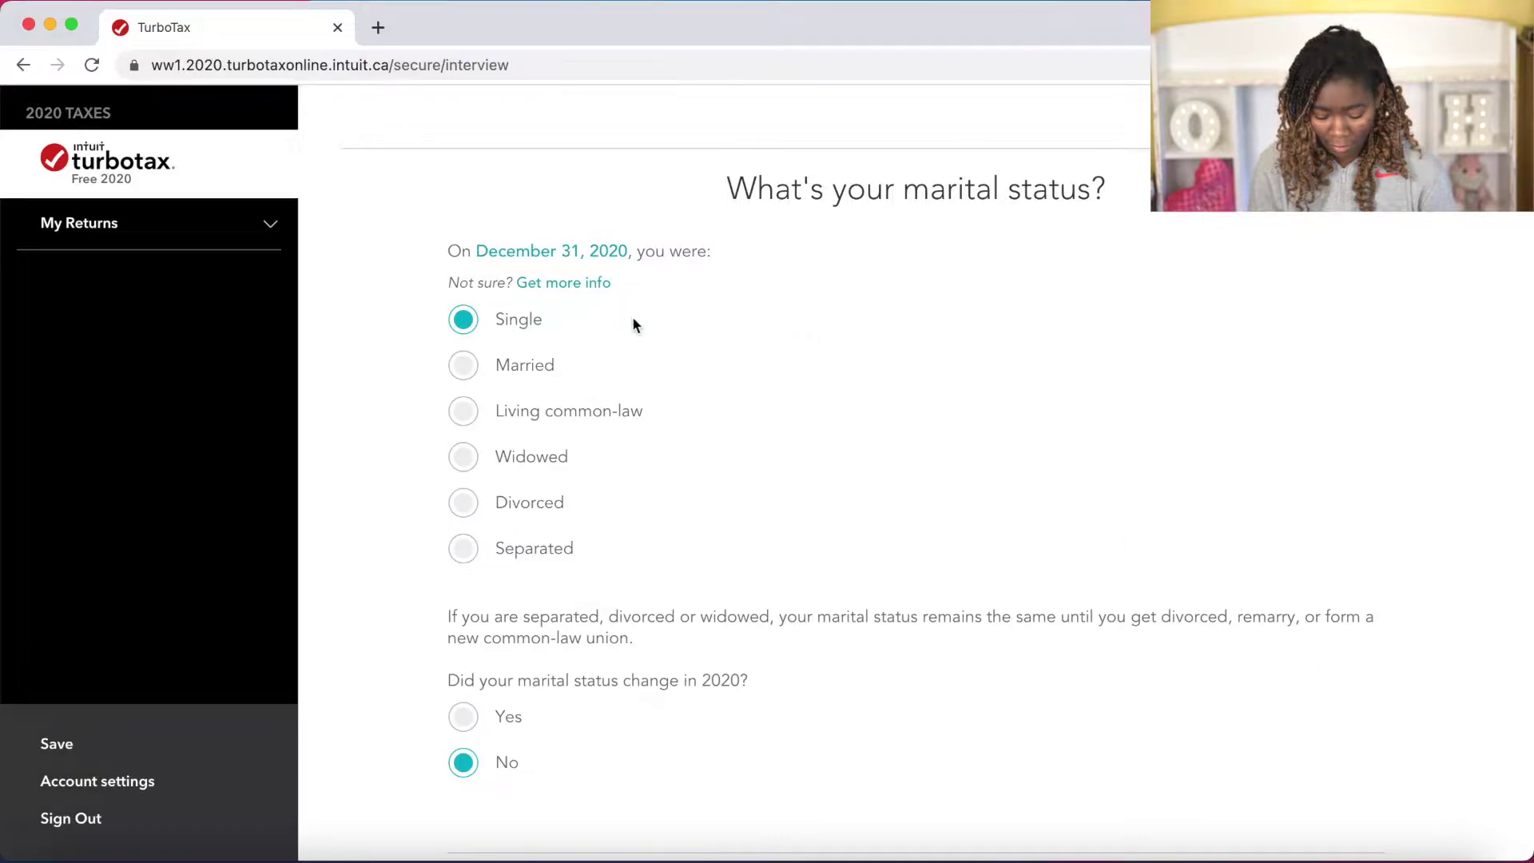
Accept Single with no marital status change in 2020, and No for children or financially supported persons.
{"action": "scroll", "coordinate": [697, 343], "scroll_direction": "down", "scroll_amount": 3}
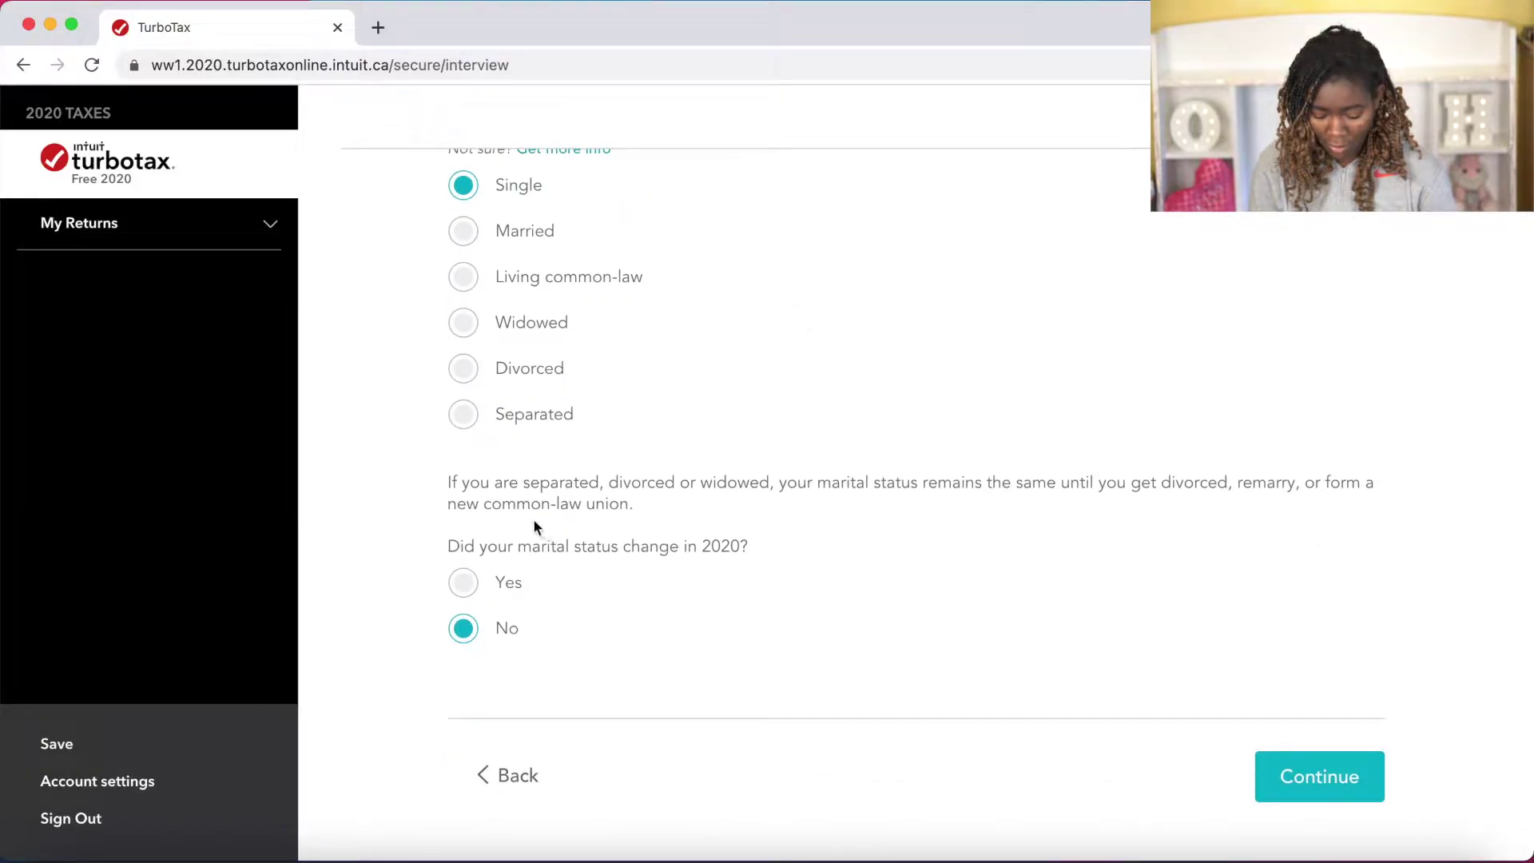
{"action": "left_click", "coordinate": [1314, 777]}
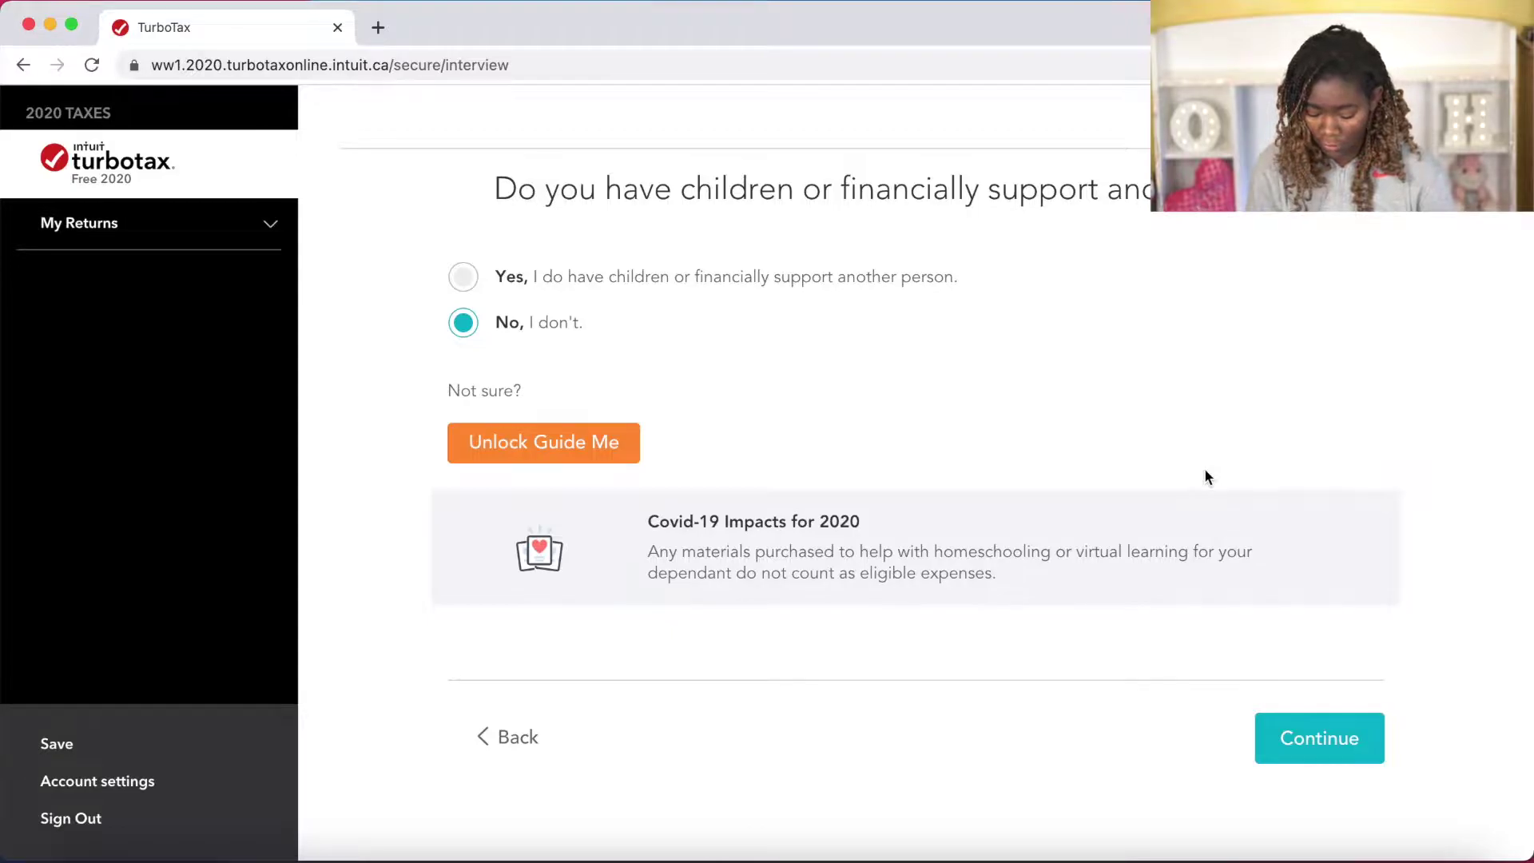
{"action": "left_click", "coordinate": [1307, 730]}
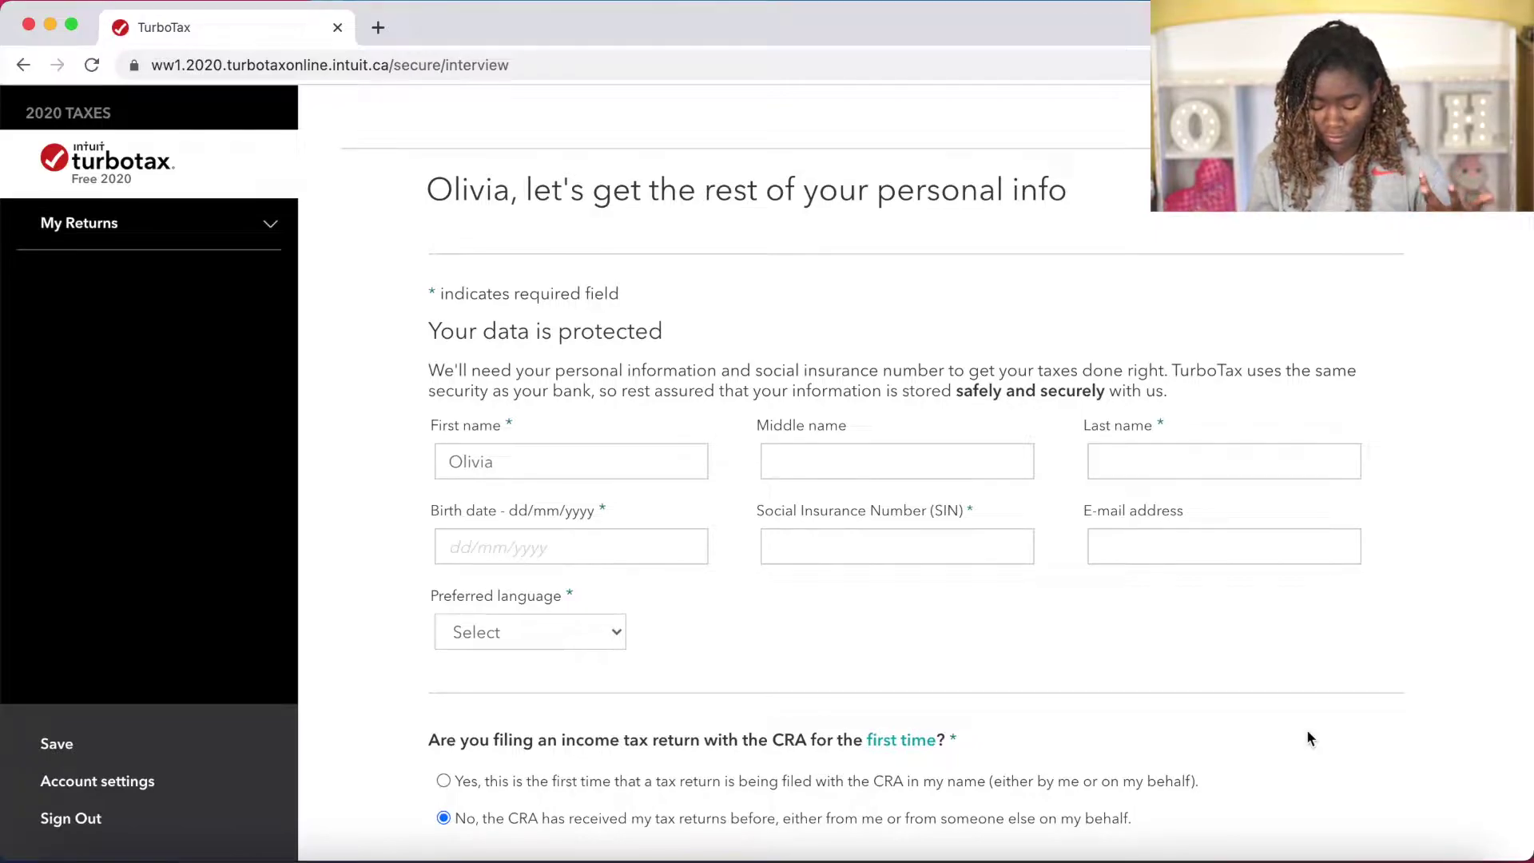
Review the personal info page and accept Yes for Canadian citizen and No for first-time filing, Indian Act status and 2018 or 2019 returns.
{"action": "scroll", "coordinate": [1390, 373], "scroll_direction": "down", "scroll_amount": 7}
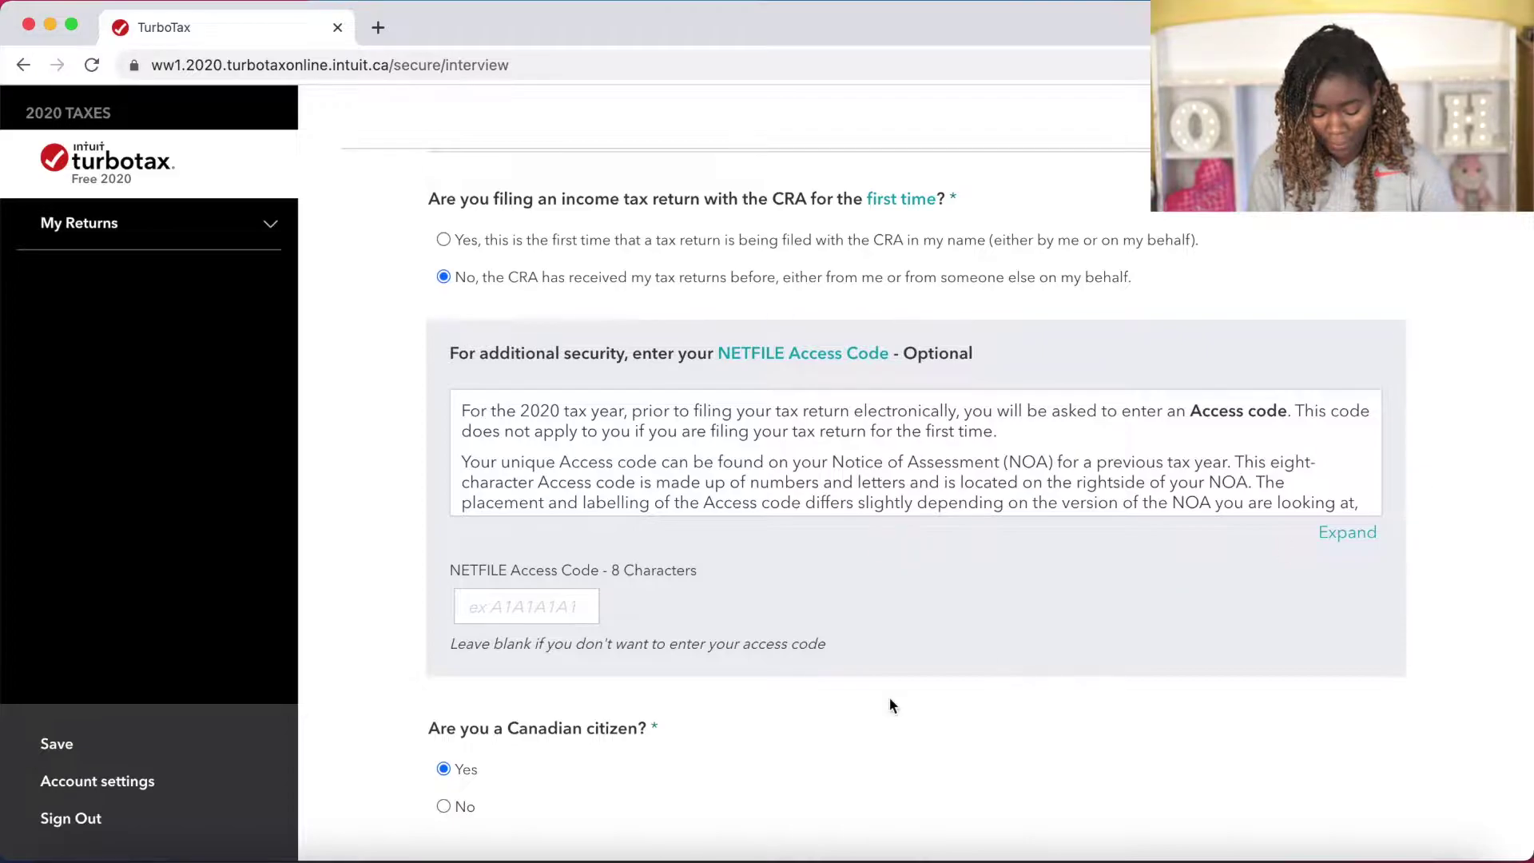
{"action": "scroll", "coordinate": [892, 705], "scroll_direction": "down", "scroll_amount": 3}
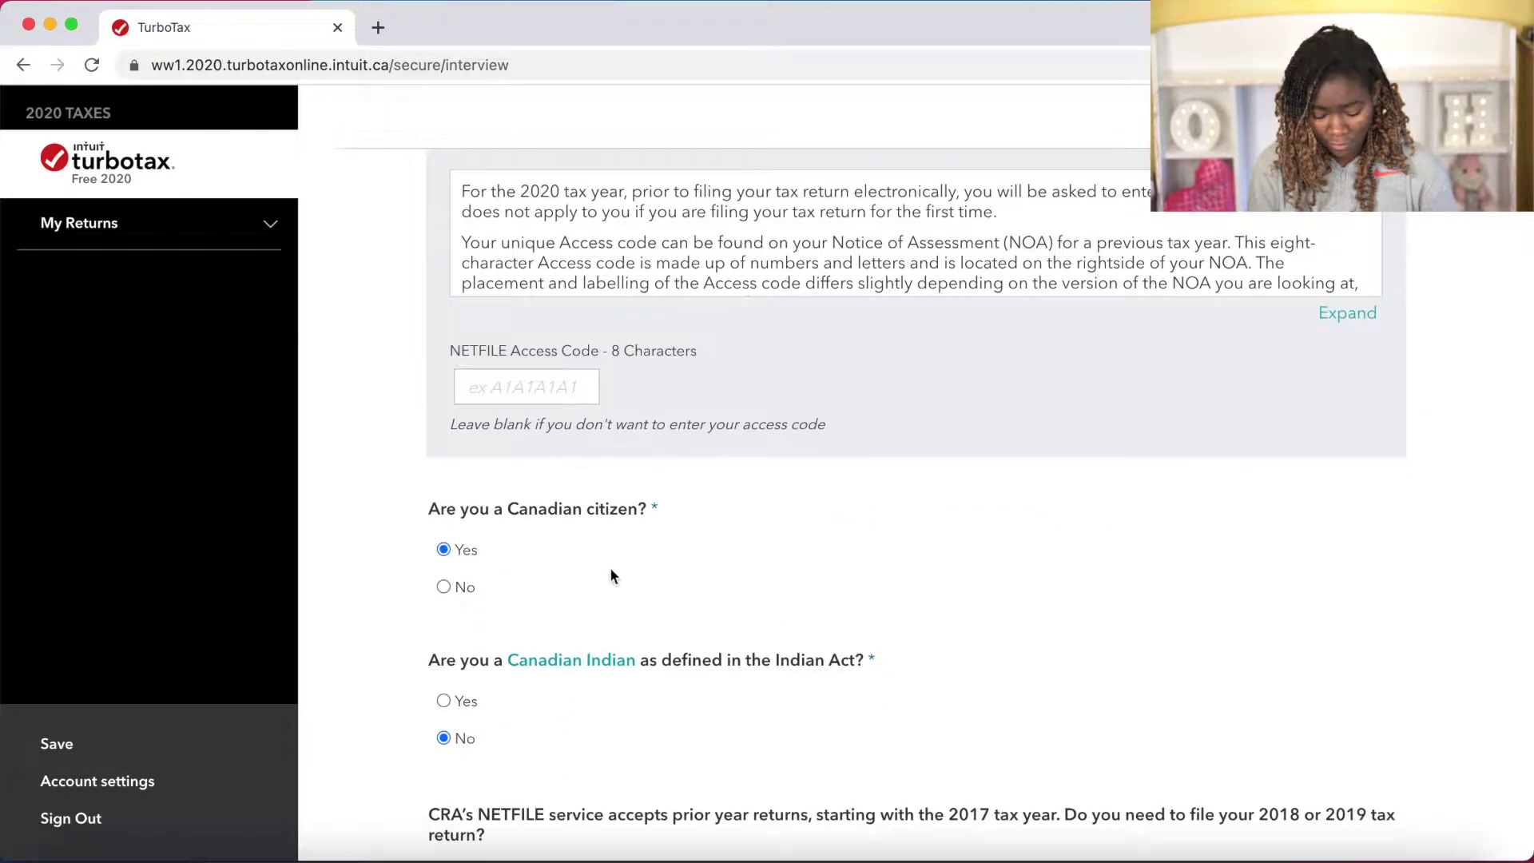
{"action": "scroll", "coordinate": [869, 547], "scroll_direction": "down", "scroll_amount": 2}
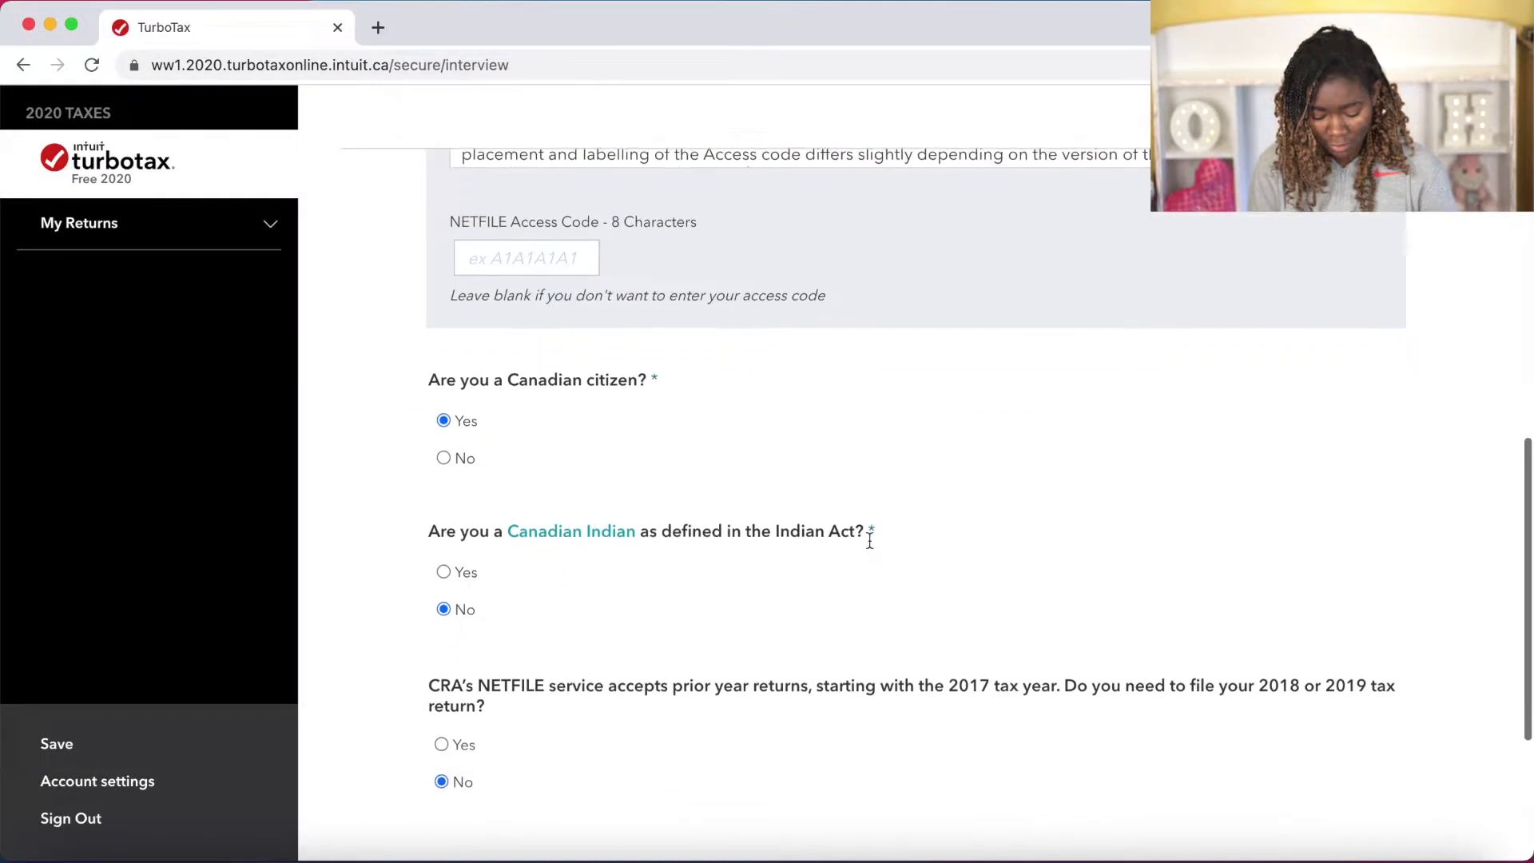
{"action": "scroll", "coordinate": [869, 540], "scroll_direction": "down", "scroll_amount": 1}
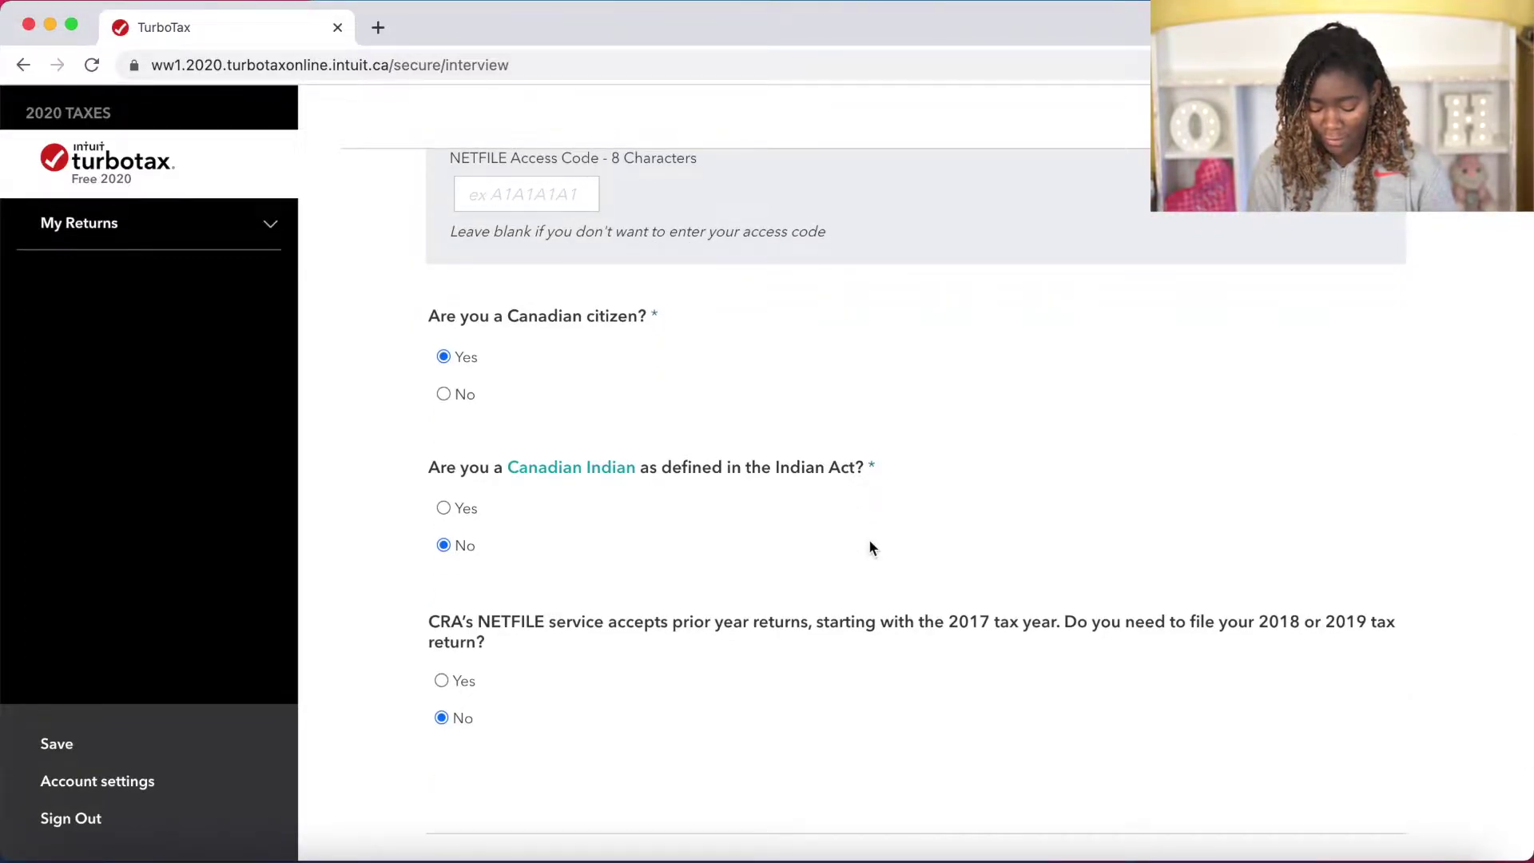
{"action": "scroll", "coordinate": [871, 547], "scroll_direction": "down", "scroll_amount": 3}
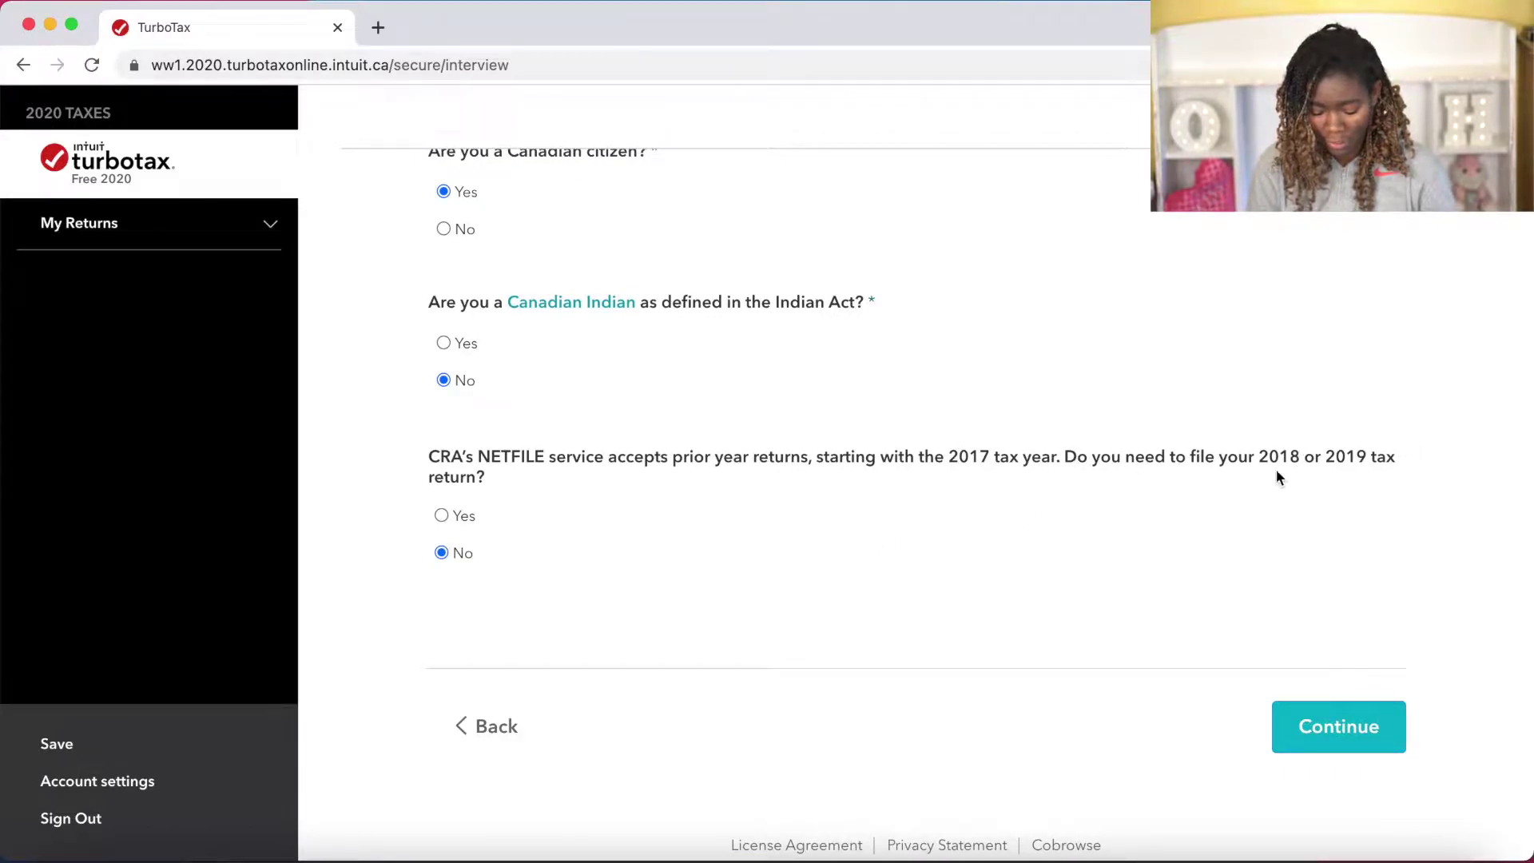
{"action": "left_click", "coordinate": [1329, 730]}
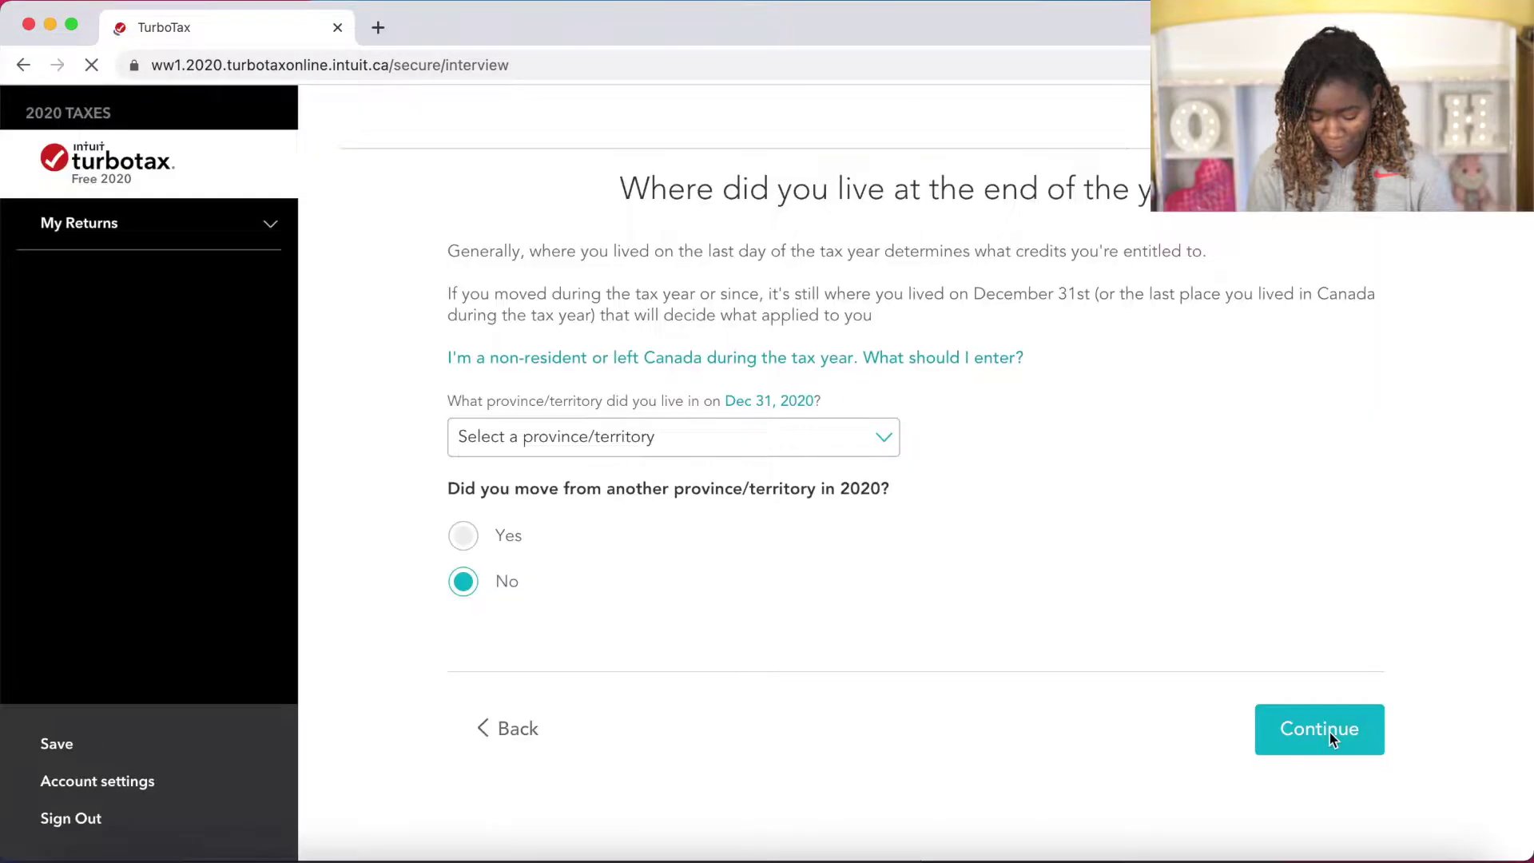
Set the province of residence on Dec 31, 2020 to Ontario, accepting No for an interprovincial move and a residency change.
{"action": "left_click", "coordinate": [734, 435]}
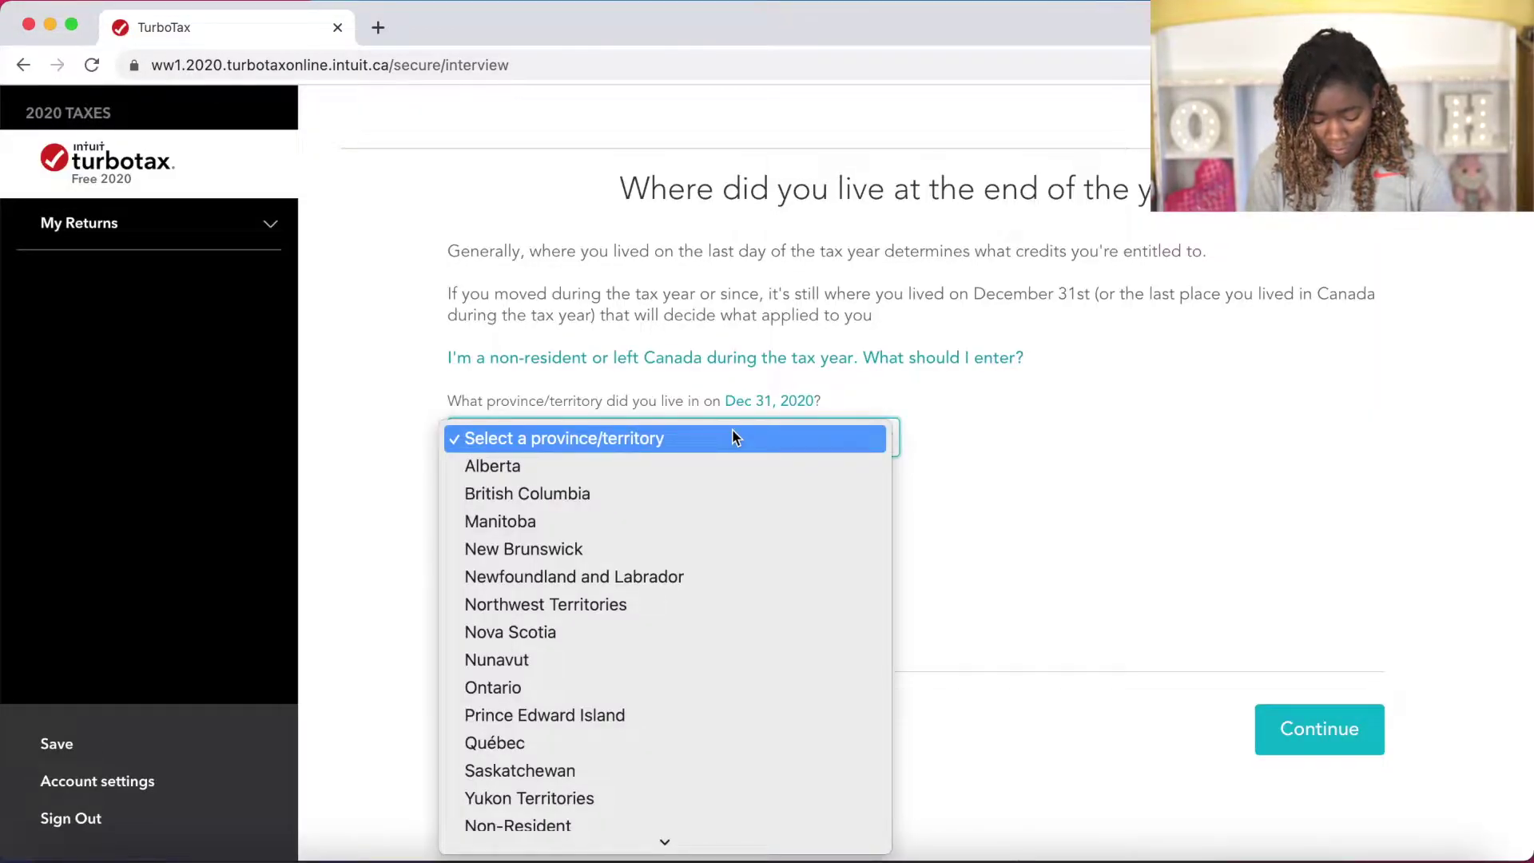
{"action": "left_click", "coordinate": [611, 687]}
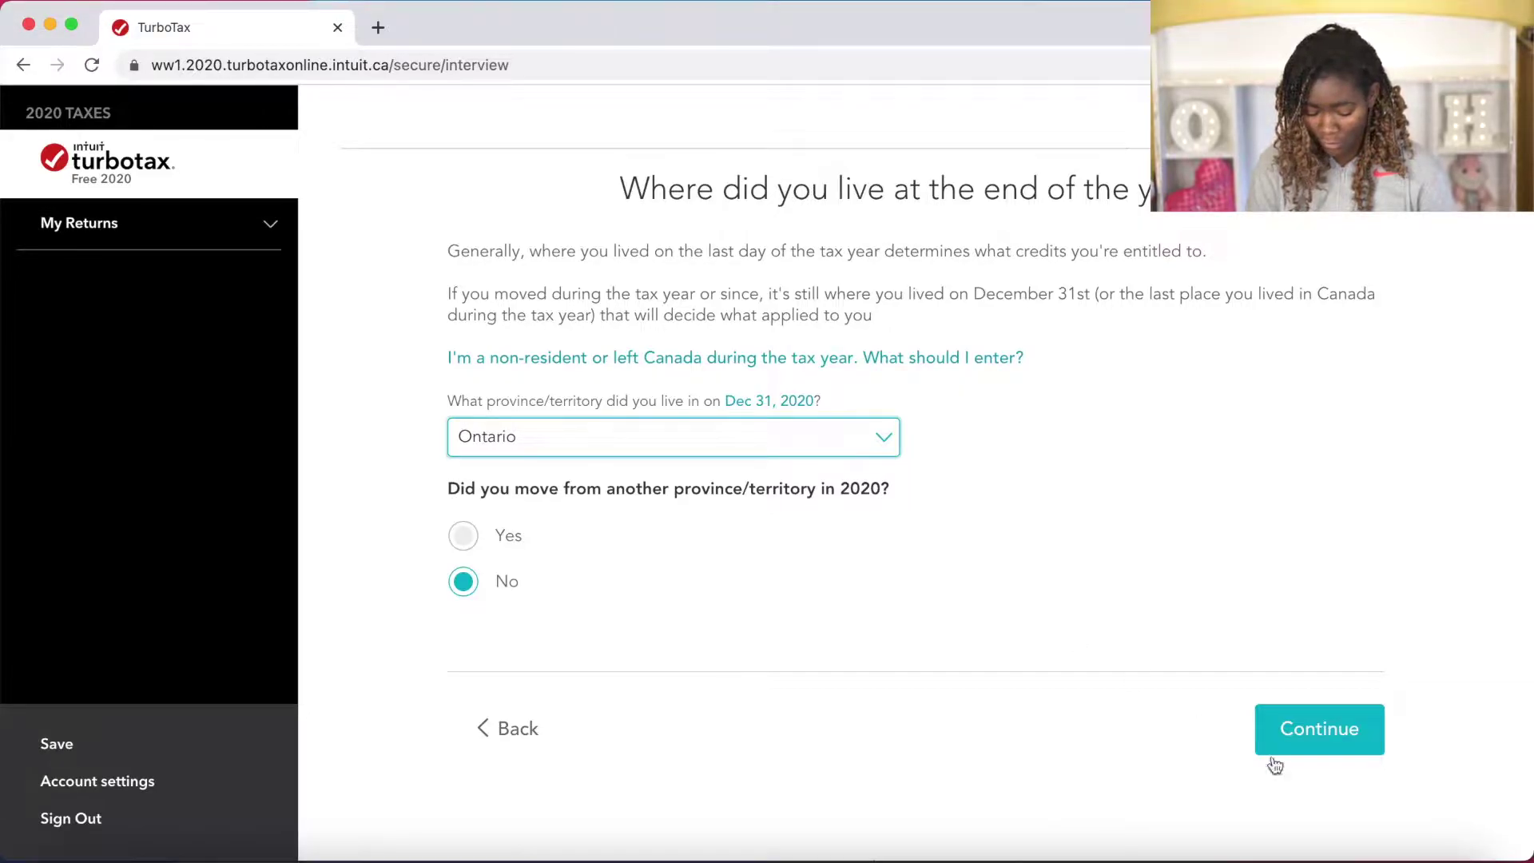
{"action": "left_click", "coordinate": [1287, 731]}
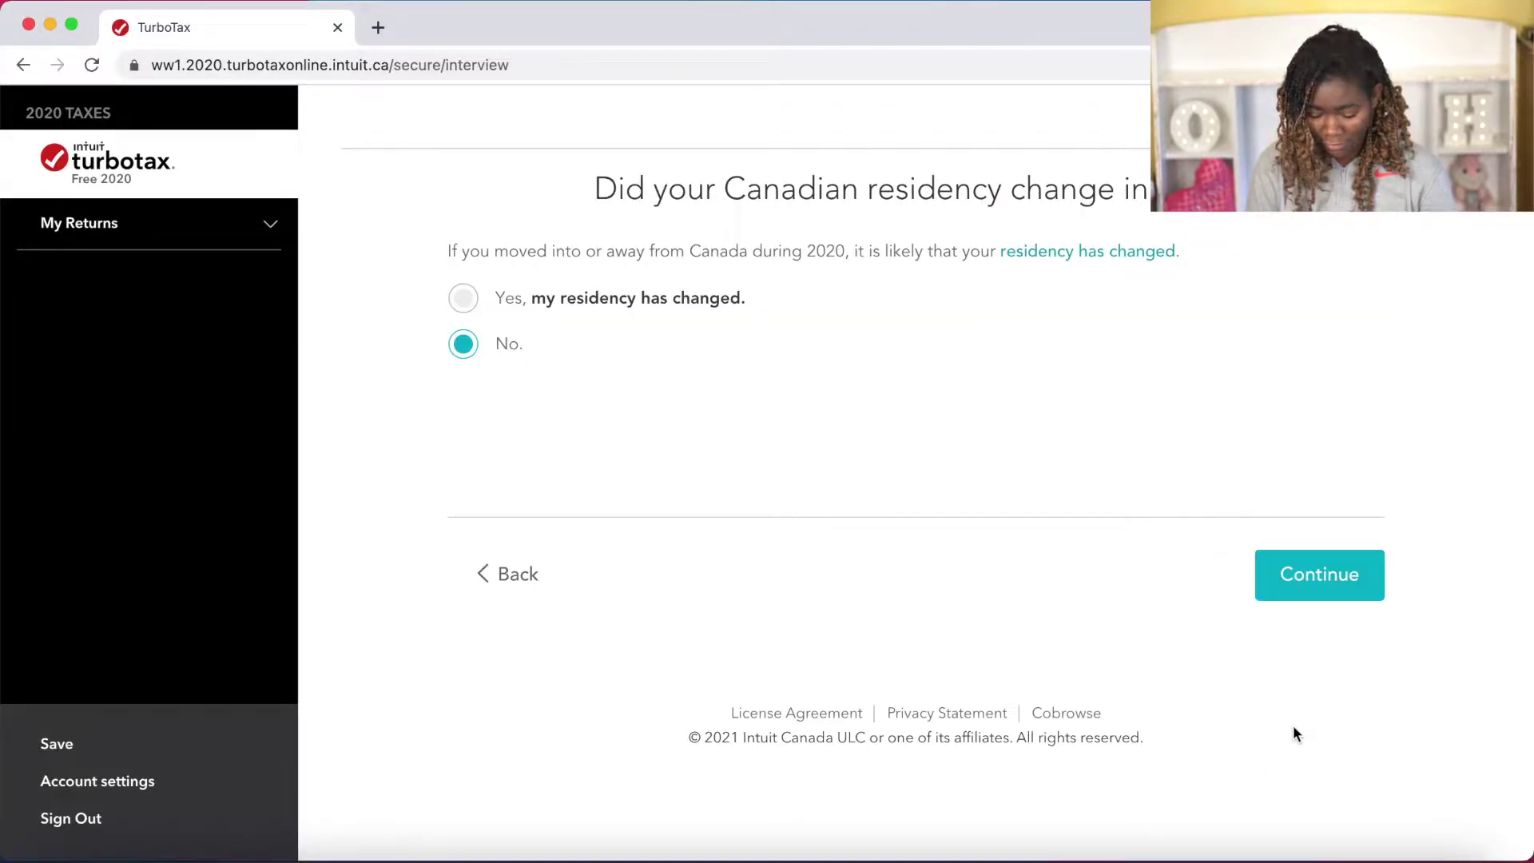
{"action": "left_click", "coordinate": [1306, 585]}
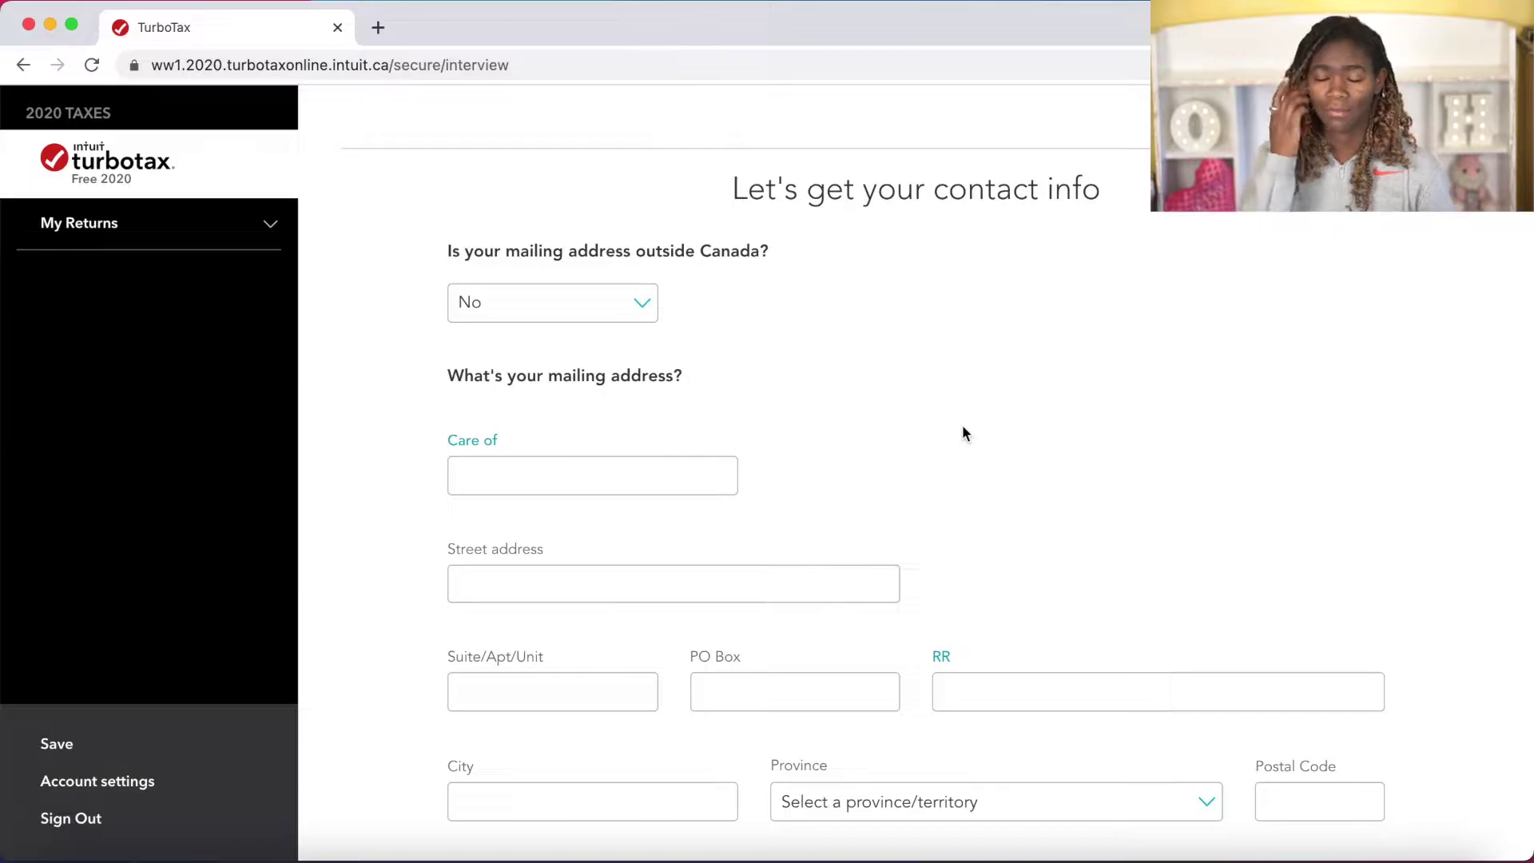
Answer No to having changed the mailing address this year and submit the contact info.
{"action": "scroll", "coordinate": [962, 432], "scroll_direction": "down", "scroll_amount": 10}
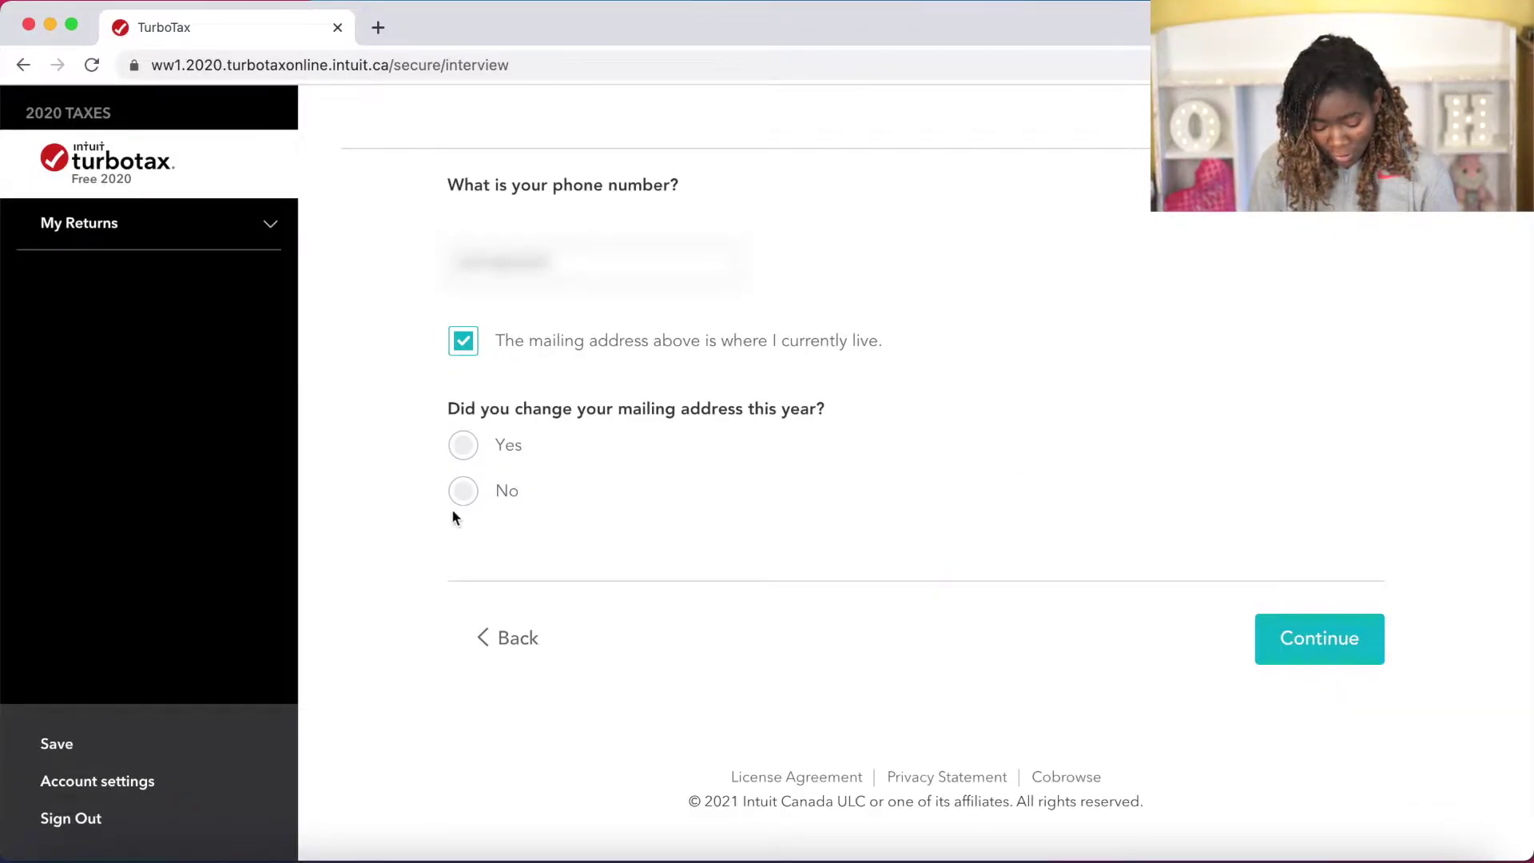
{"action": "left_click", "coordinate": [464, 494]}
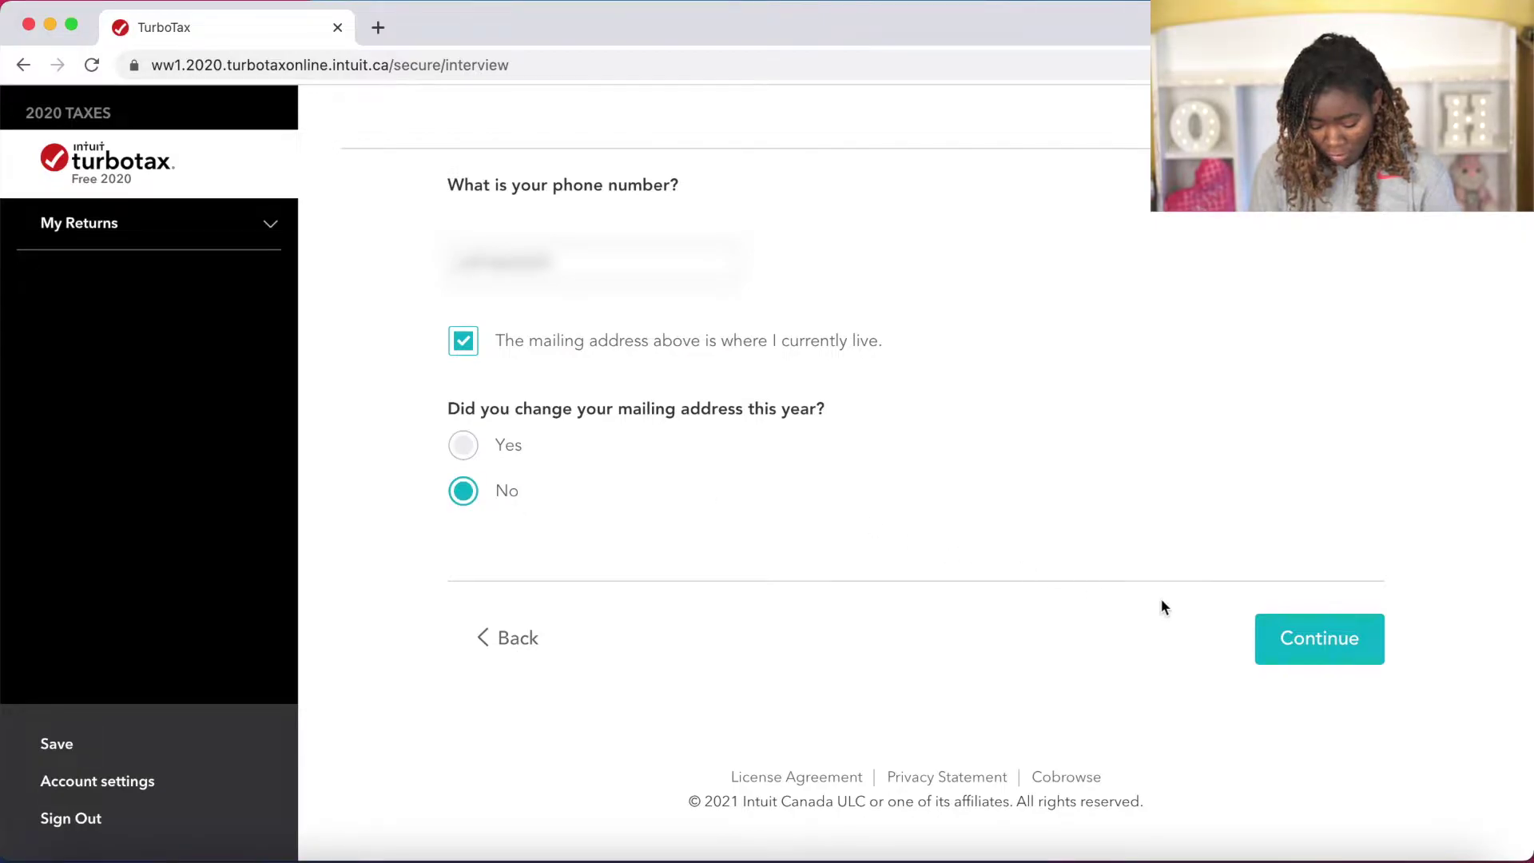
{"action": "left_click", "coordinate": [1310, 648]}
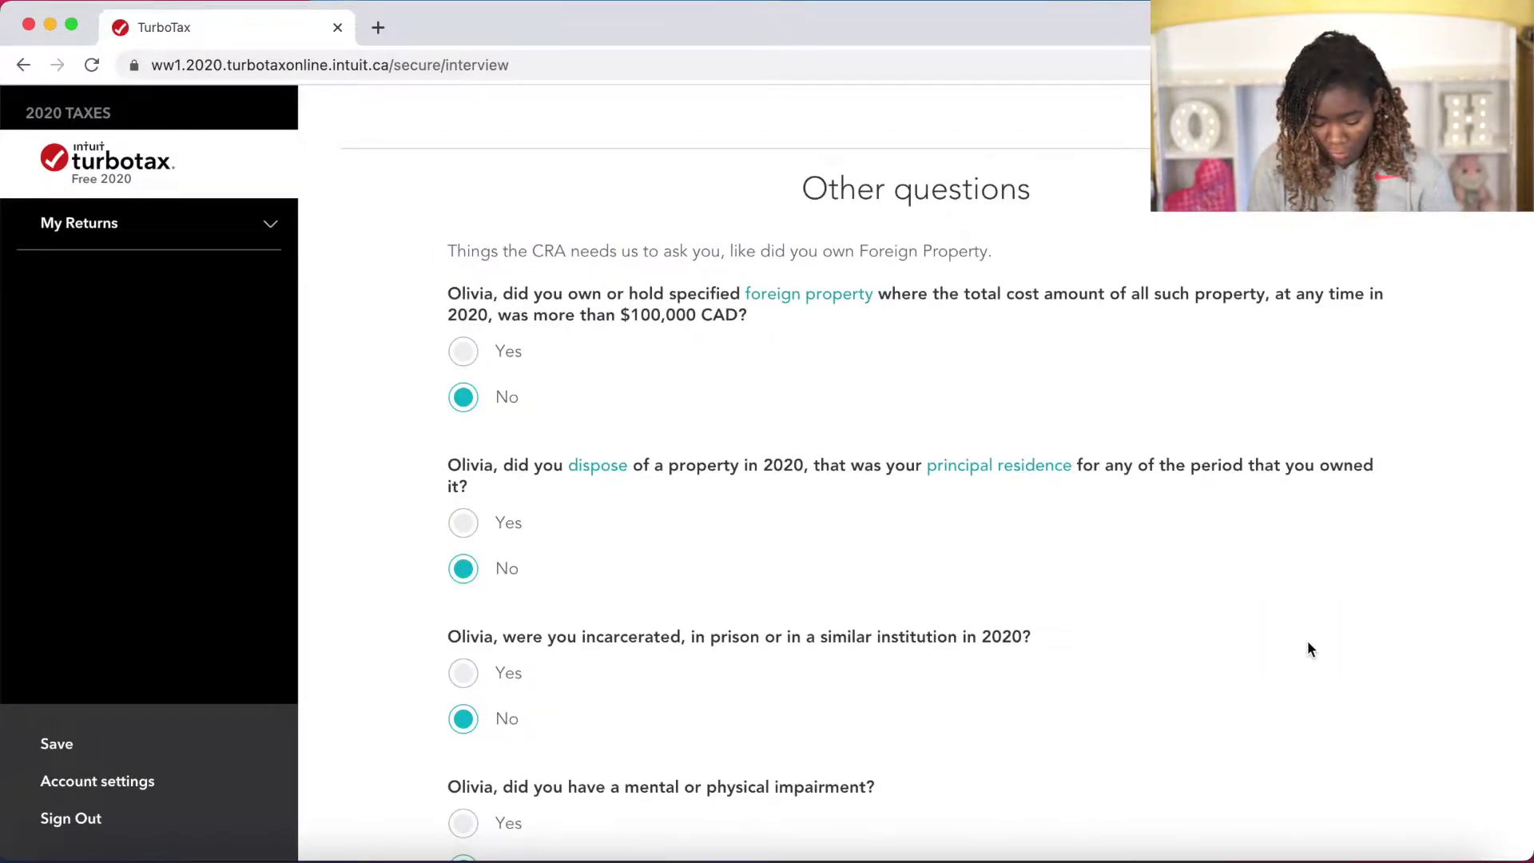
Accept No for the foreign property, residence disposal, incarceration and impairment questions, and continue without selecting any financial health accounts.
{"action": "scroll", "coordinate": [1309, 645], "scroll_direction": "down", "scroll_amount": 5}
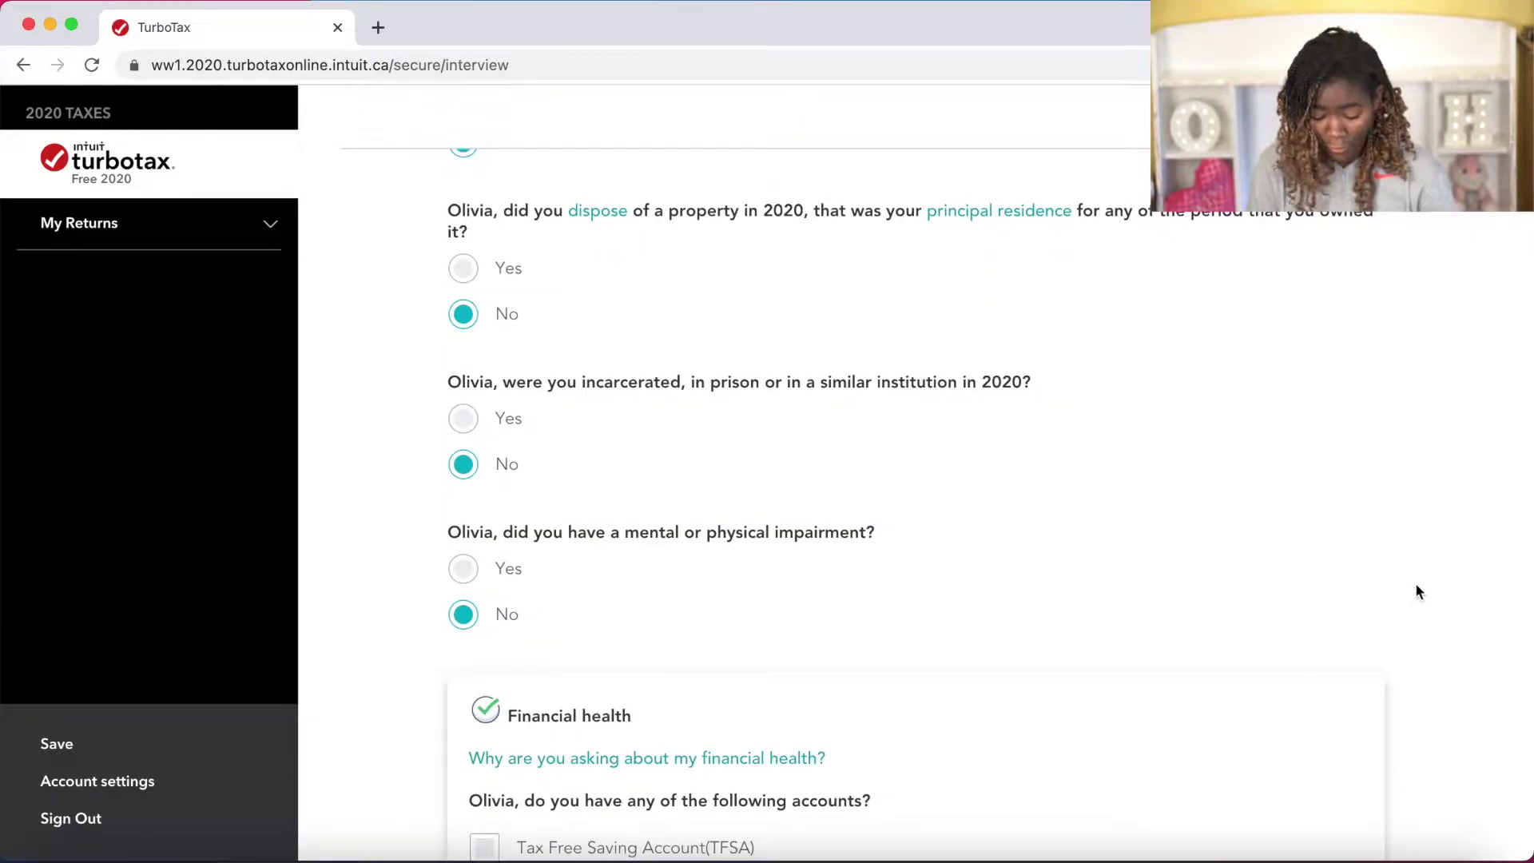
{"action": "scroll", "coordinate": [1415, 584], "scroll_direction": "down", "scroll_amount": 6}
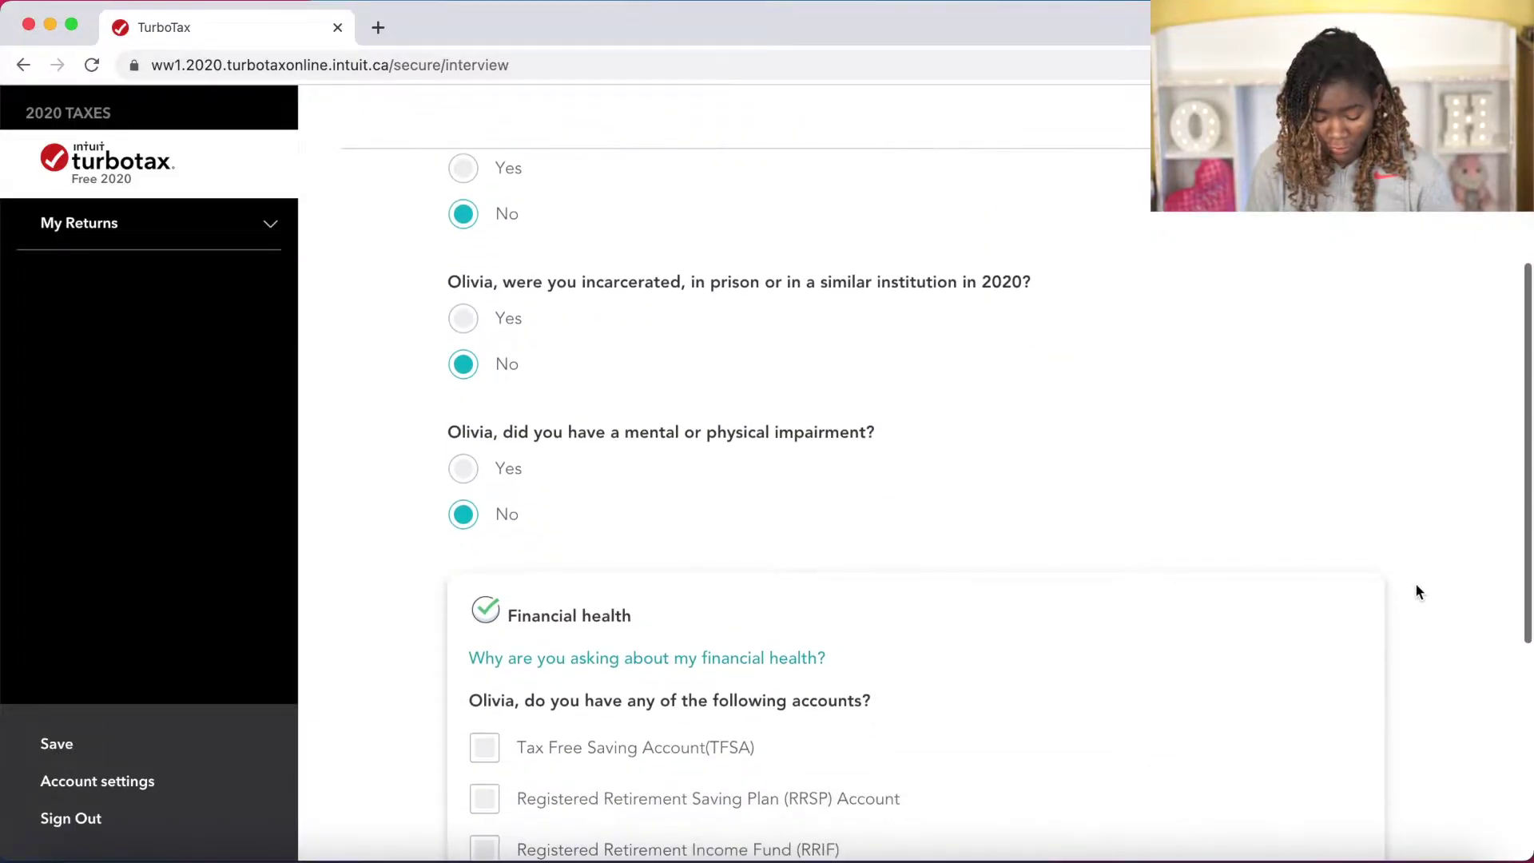
{"action": "scroll", "coordinate": [1415, 587], "scroll_direction": "down", "scroll_amount": 2}
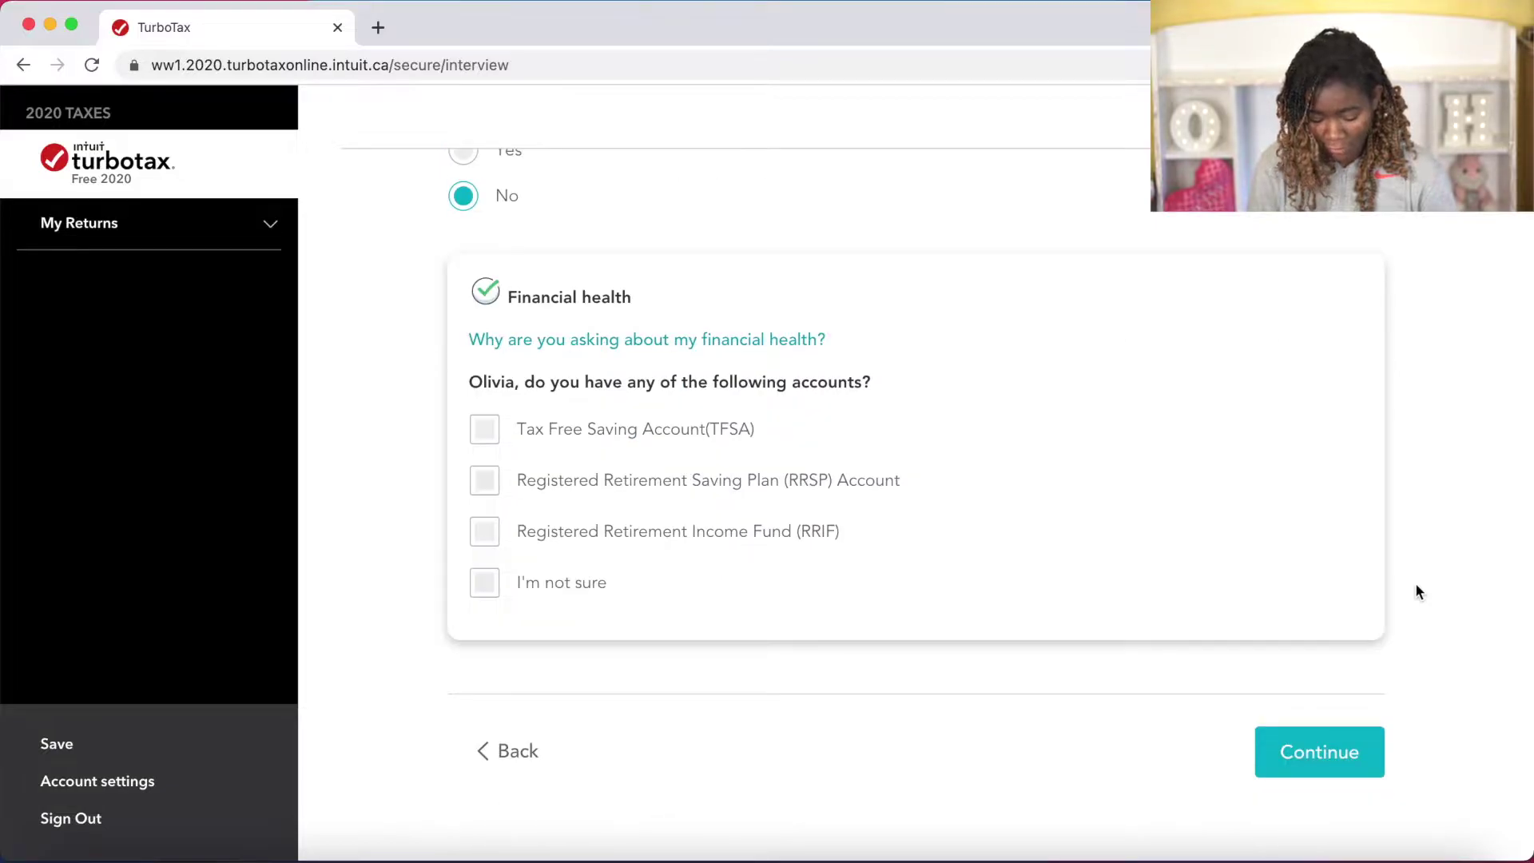
{"action": "scroll", "coordinate": [1416, 587], "scroll_direction": "down", "scroll_amount": 2}
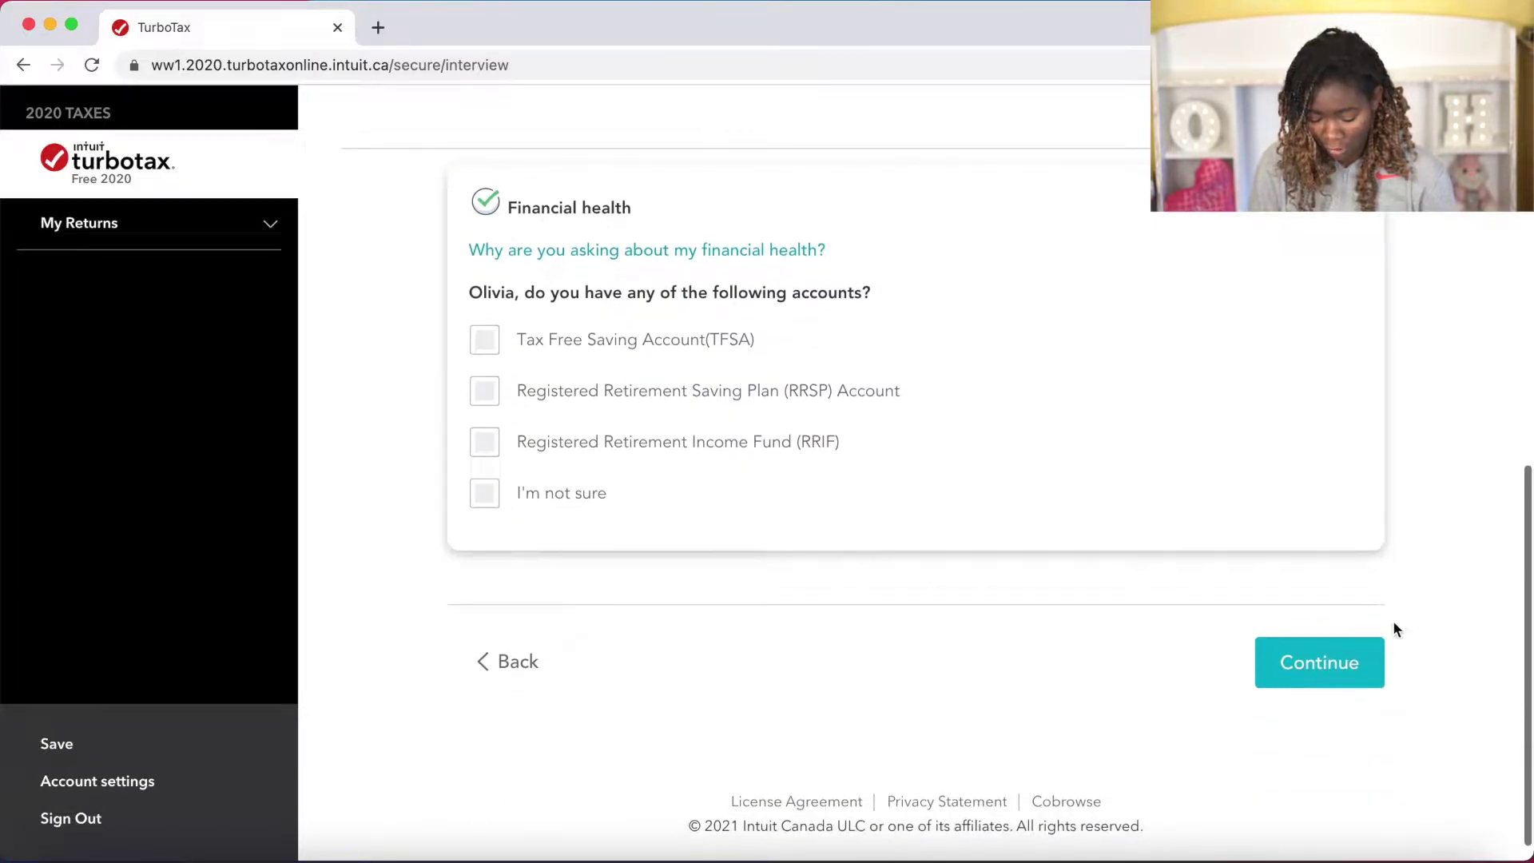
{"action": "left_click", "coordinate": [1342, 664]}
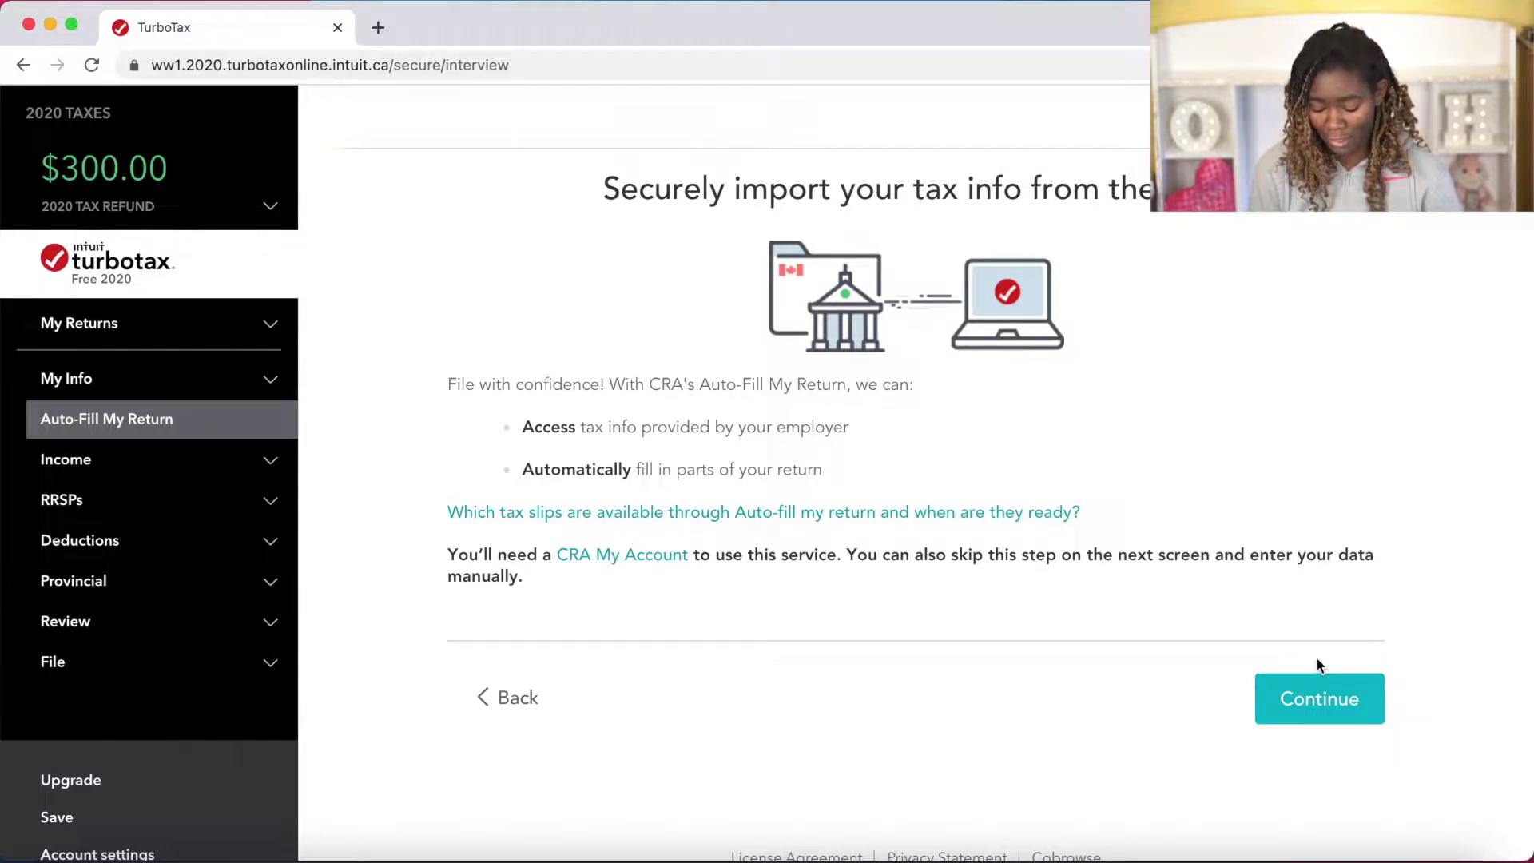
Proceed past the CRA Auto-fill introduction and skip importing tax info from the CRA.
{"action": "left_click", "coordinate": [1319, 702]}
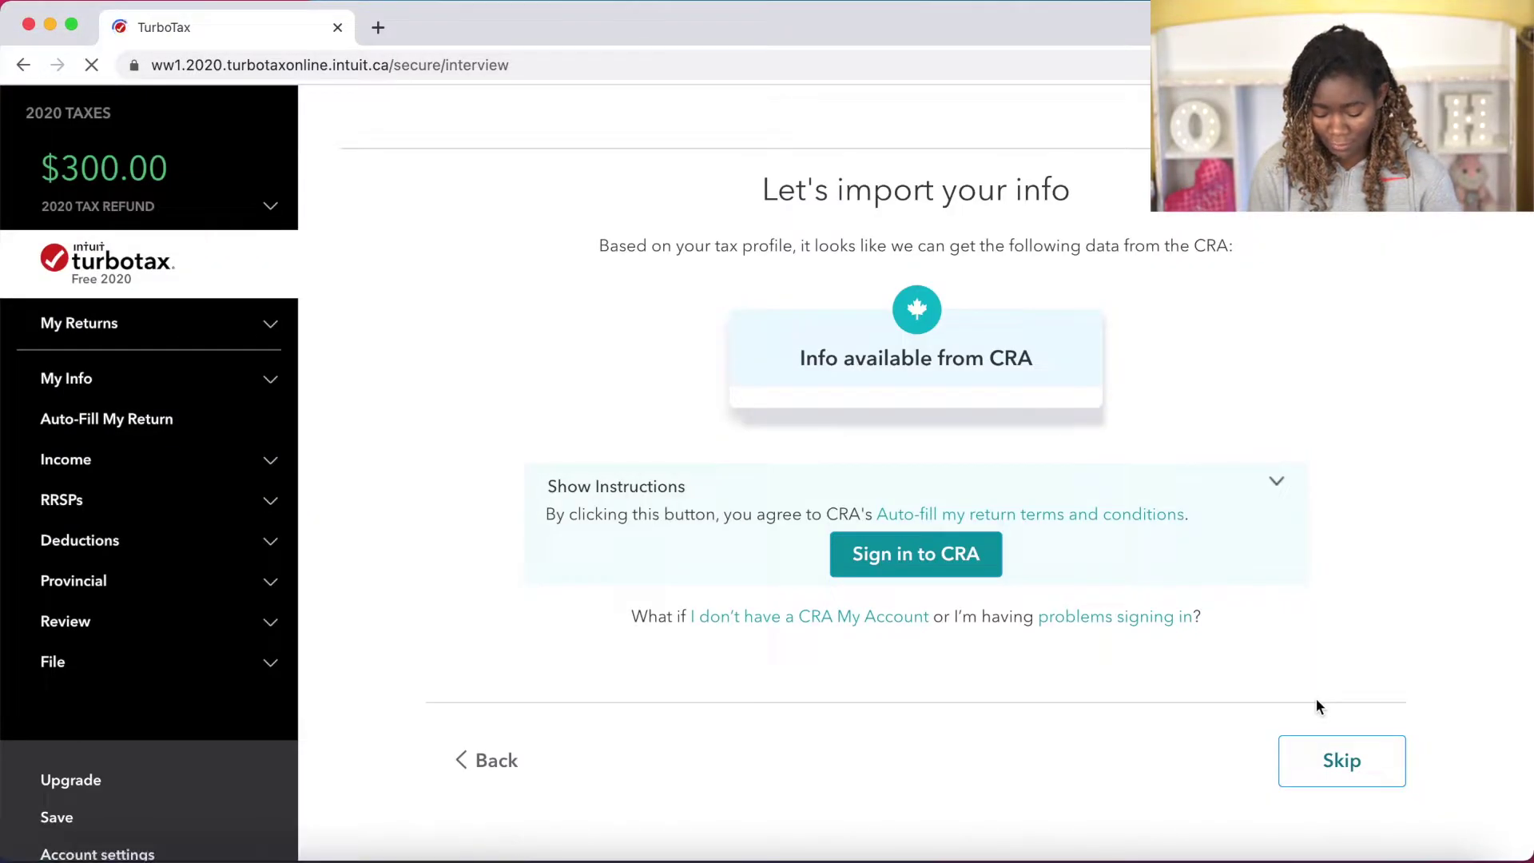
{"action": "left_click", "coordinate": [1338, 761]}
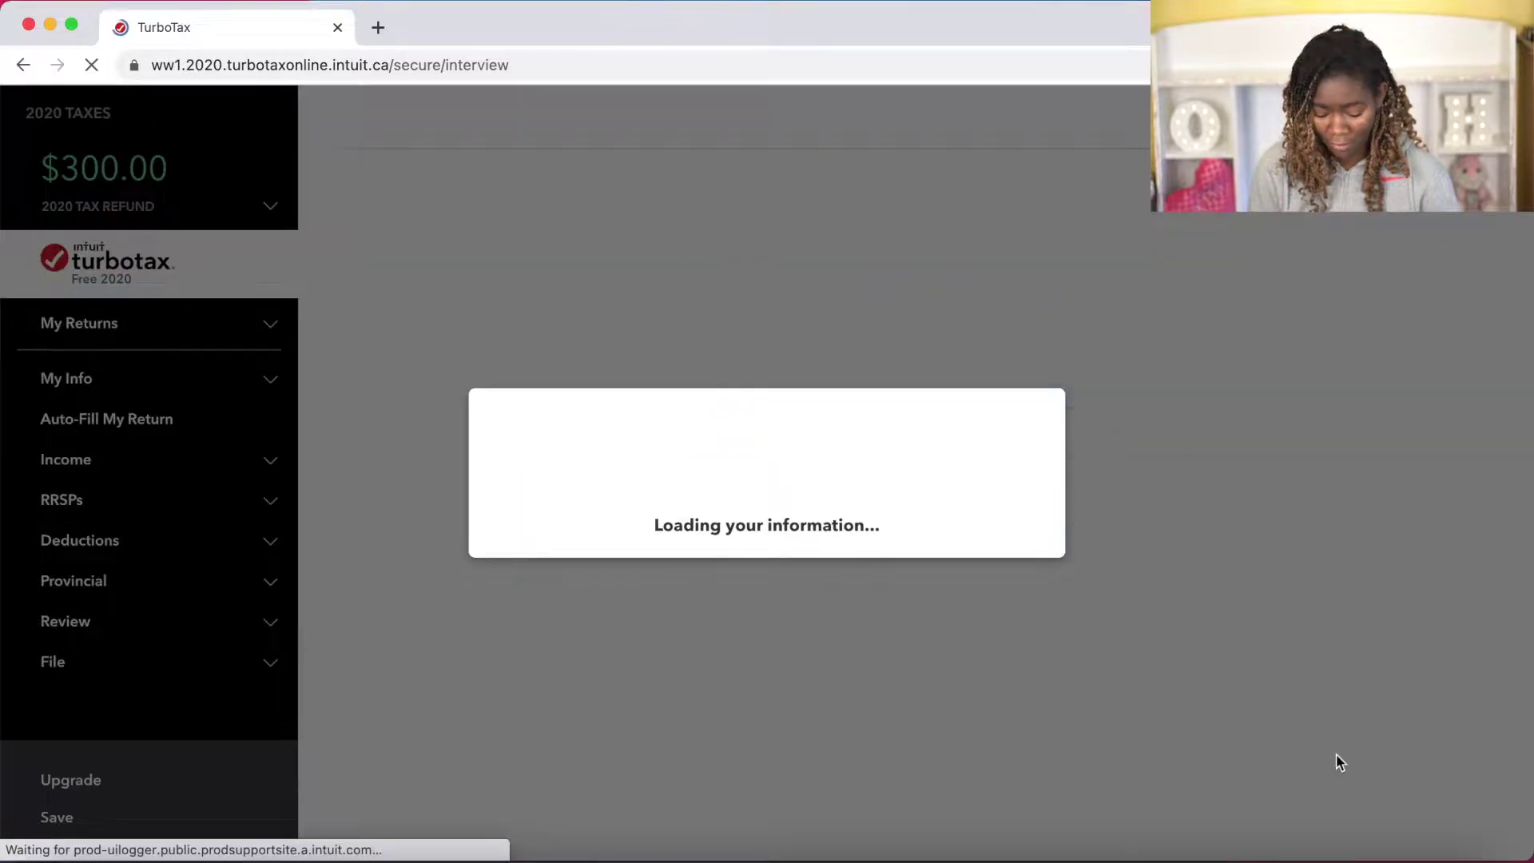
Proceed to the Income section and look over the boxes of the T4 Employment Income form.
{"action": "left_click", "coordinate": [1312, 575]}
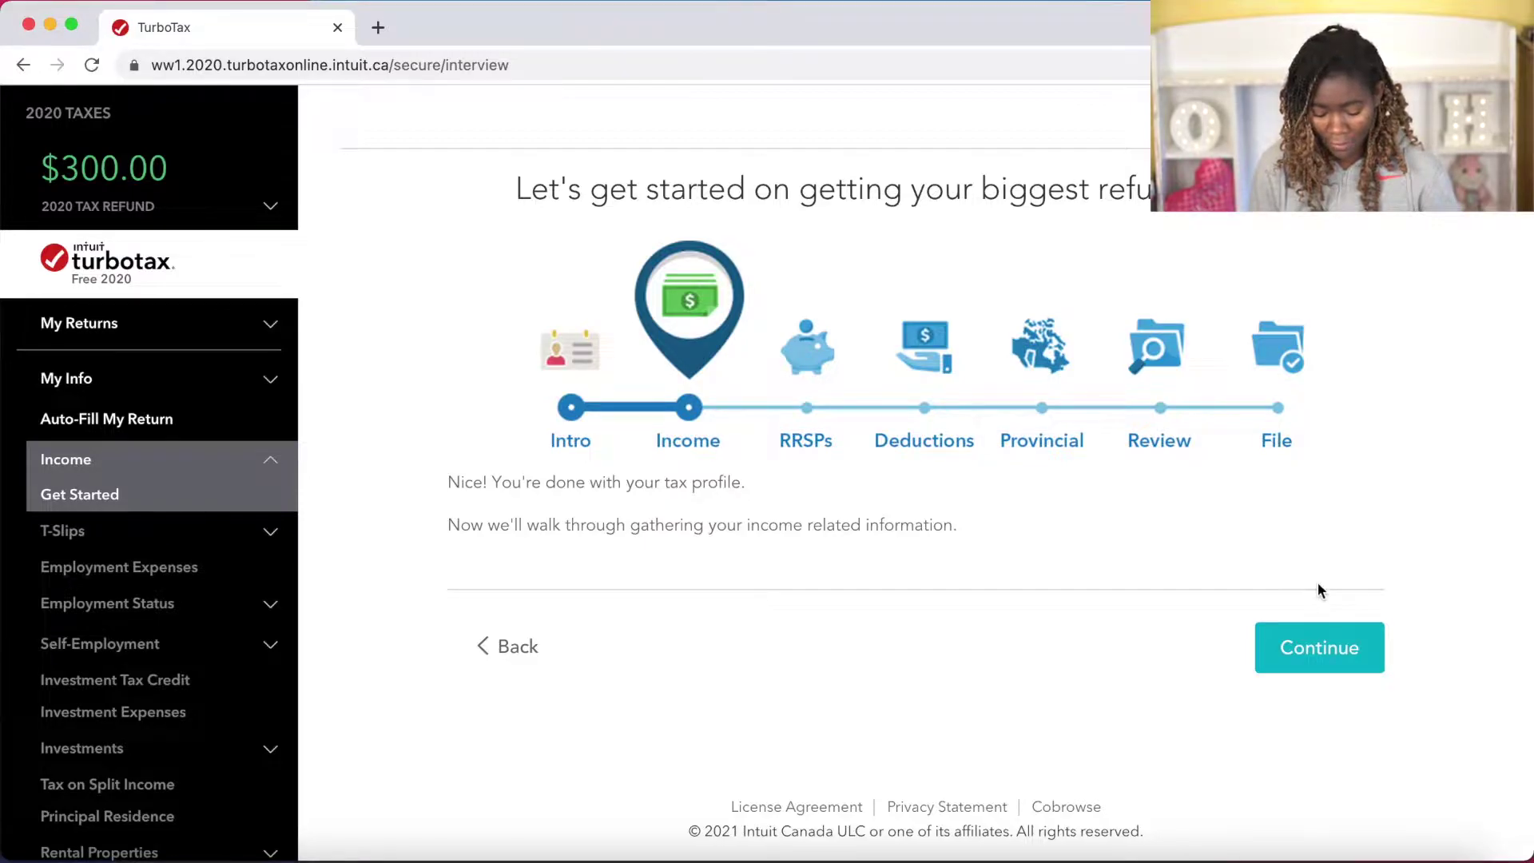
{"action": "left_click", "coordinate": [1323, 639]}
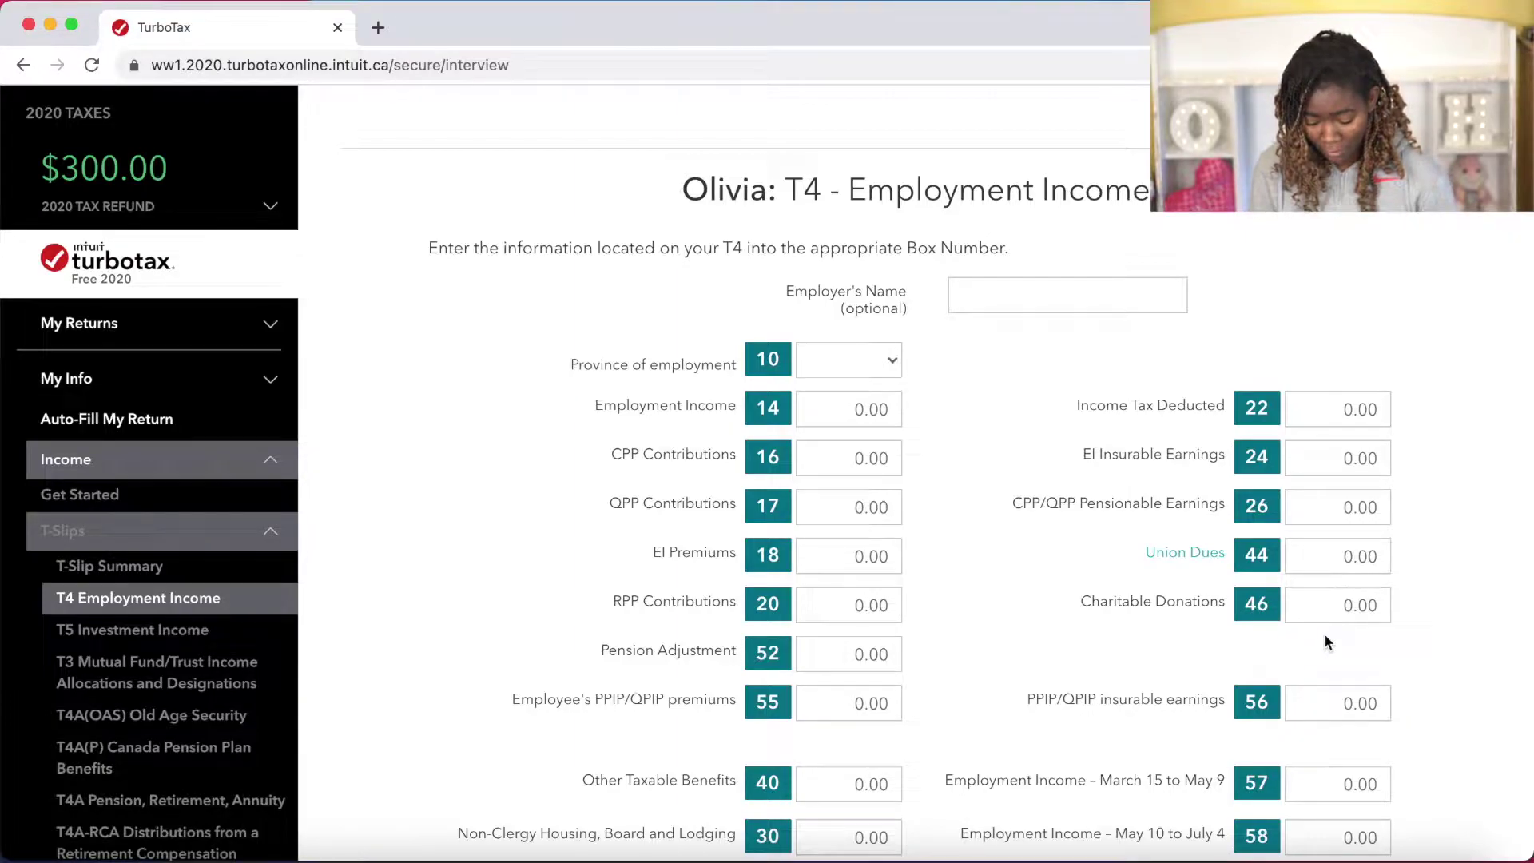
{"action": "scroll", "coordinate": [1325, 639], "scroll_direction": "down", "scroll_amount": 10}
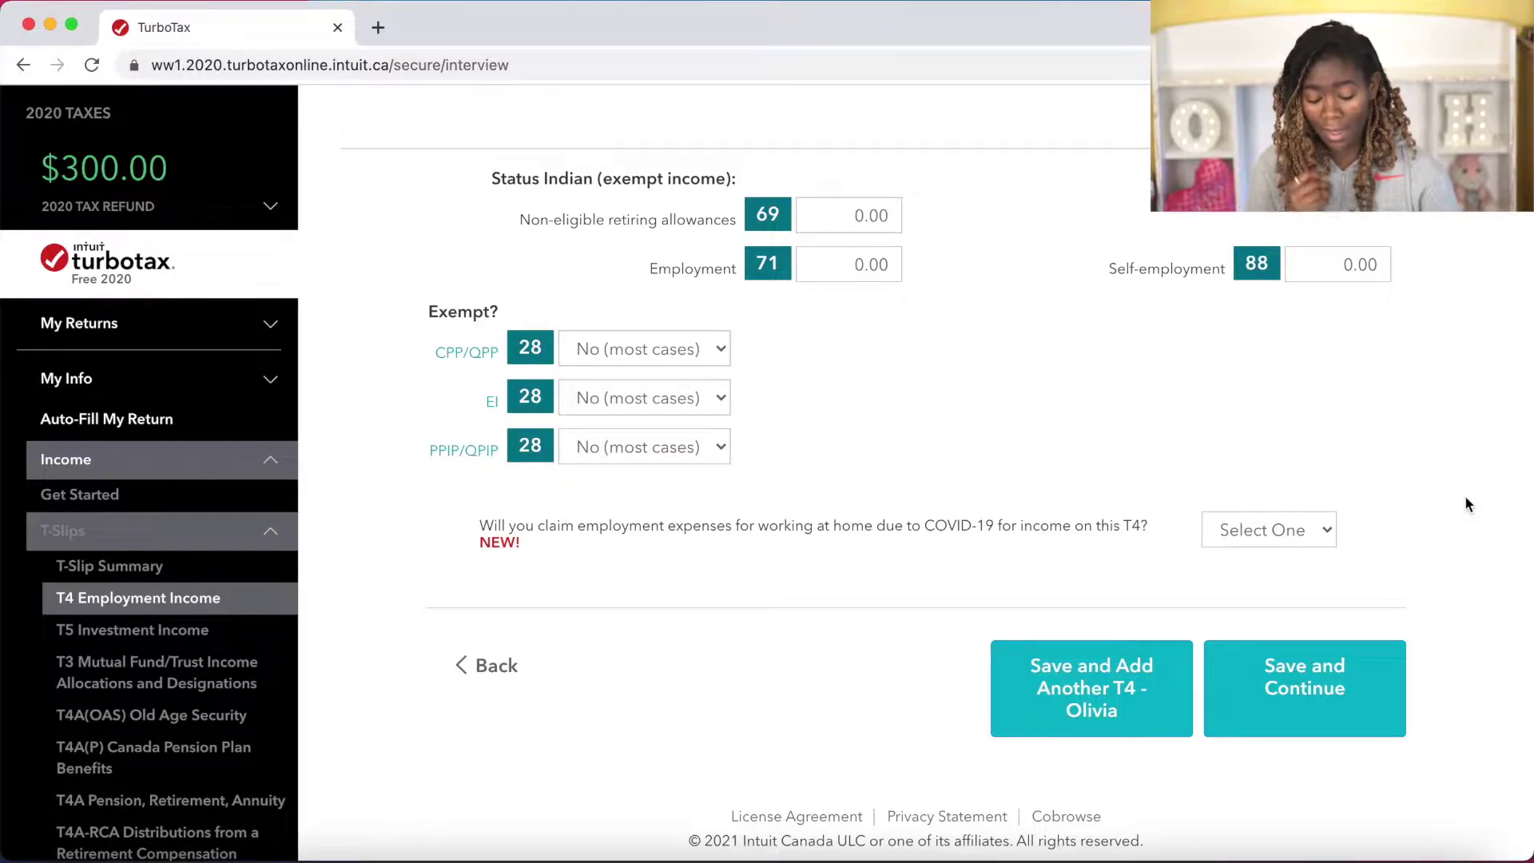
{"action": "scroll", "coordinate": [1465, 498], "scroll_direction": "up", "scroll_amount": 10}
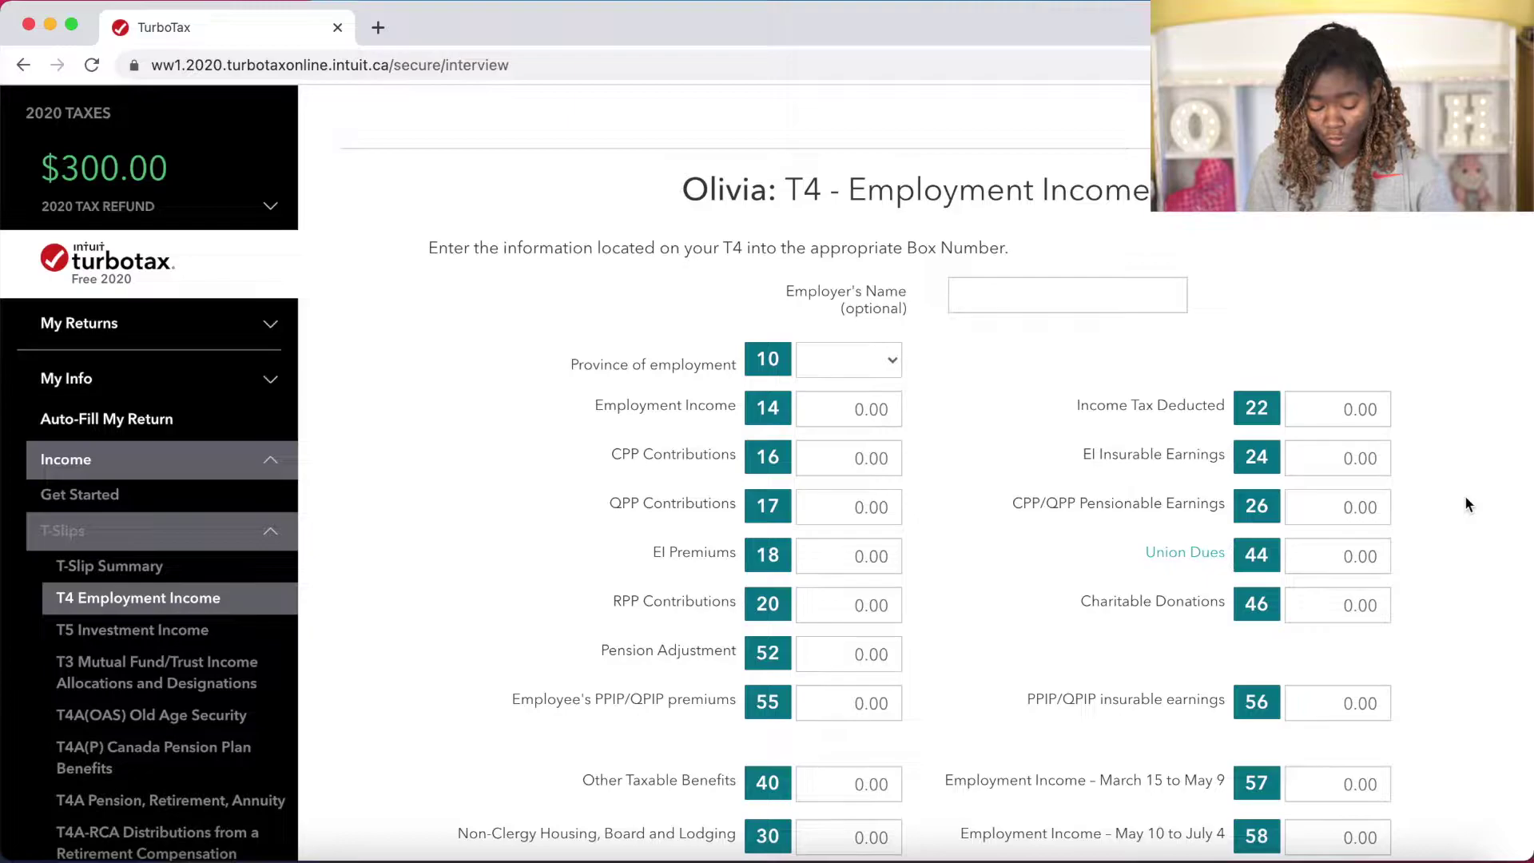
{"action": "scroll", "coordinate": [1465, 497], "scroll_direction": "down", "scroll_amount": 10}
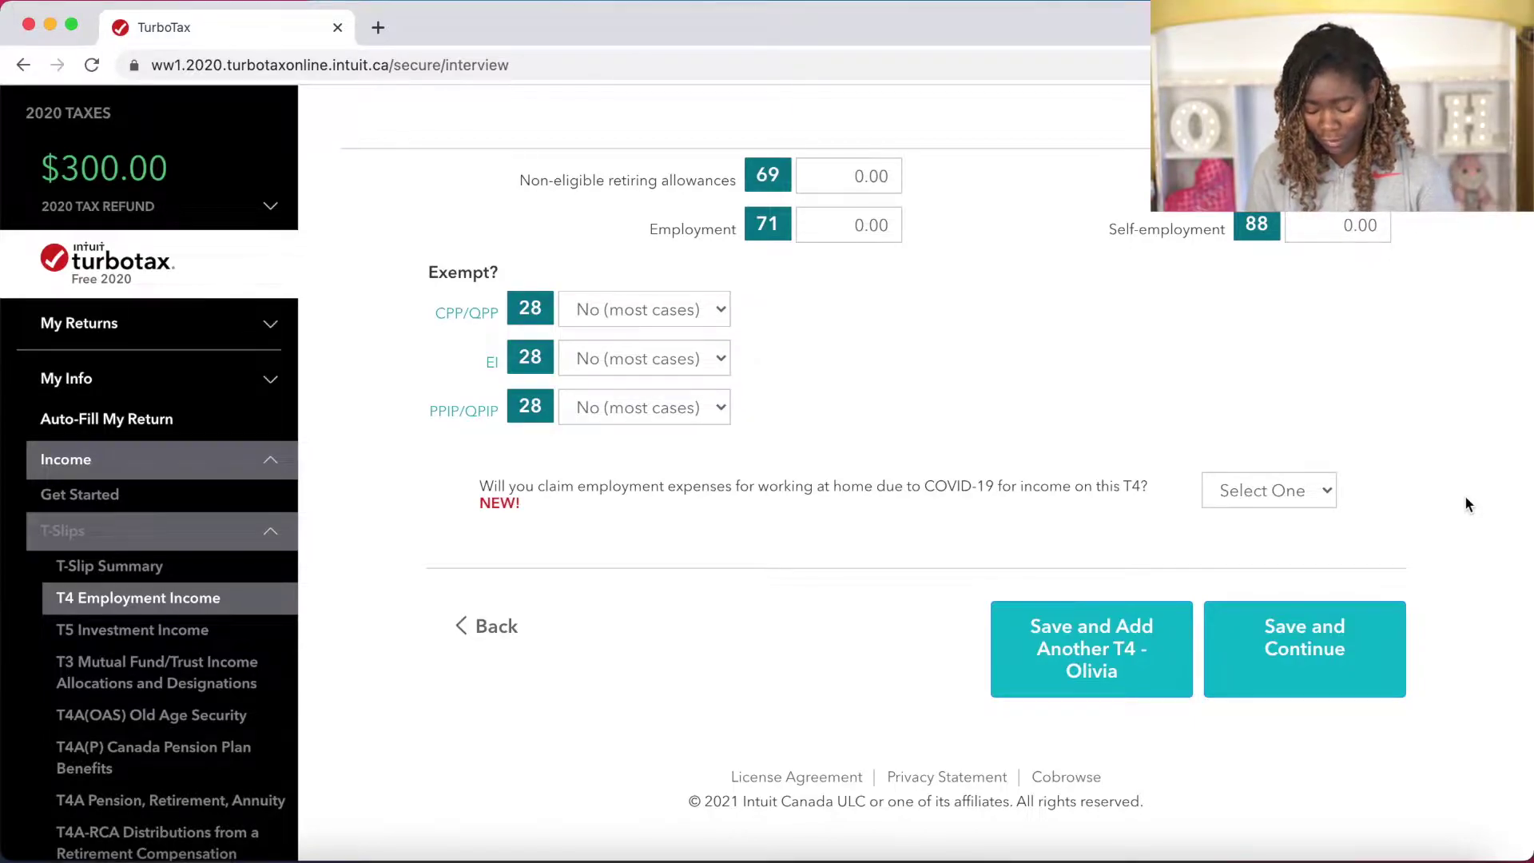
Look through the T-slip types available under Income, from T4 Employment Income to Foreign Income.
{"action": "left_click", "coordinate": [229, 532]}
{"action": "left_click", "coordinate": [256, 534]}
{"action": "scroll", "coordinate": [215, 563], "scroll_direction": "down", "scroll_amount": 2}
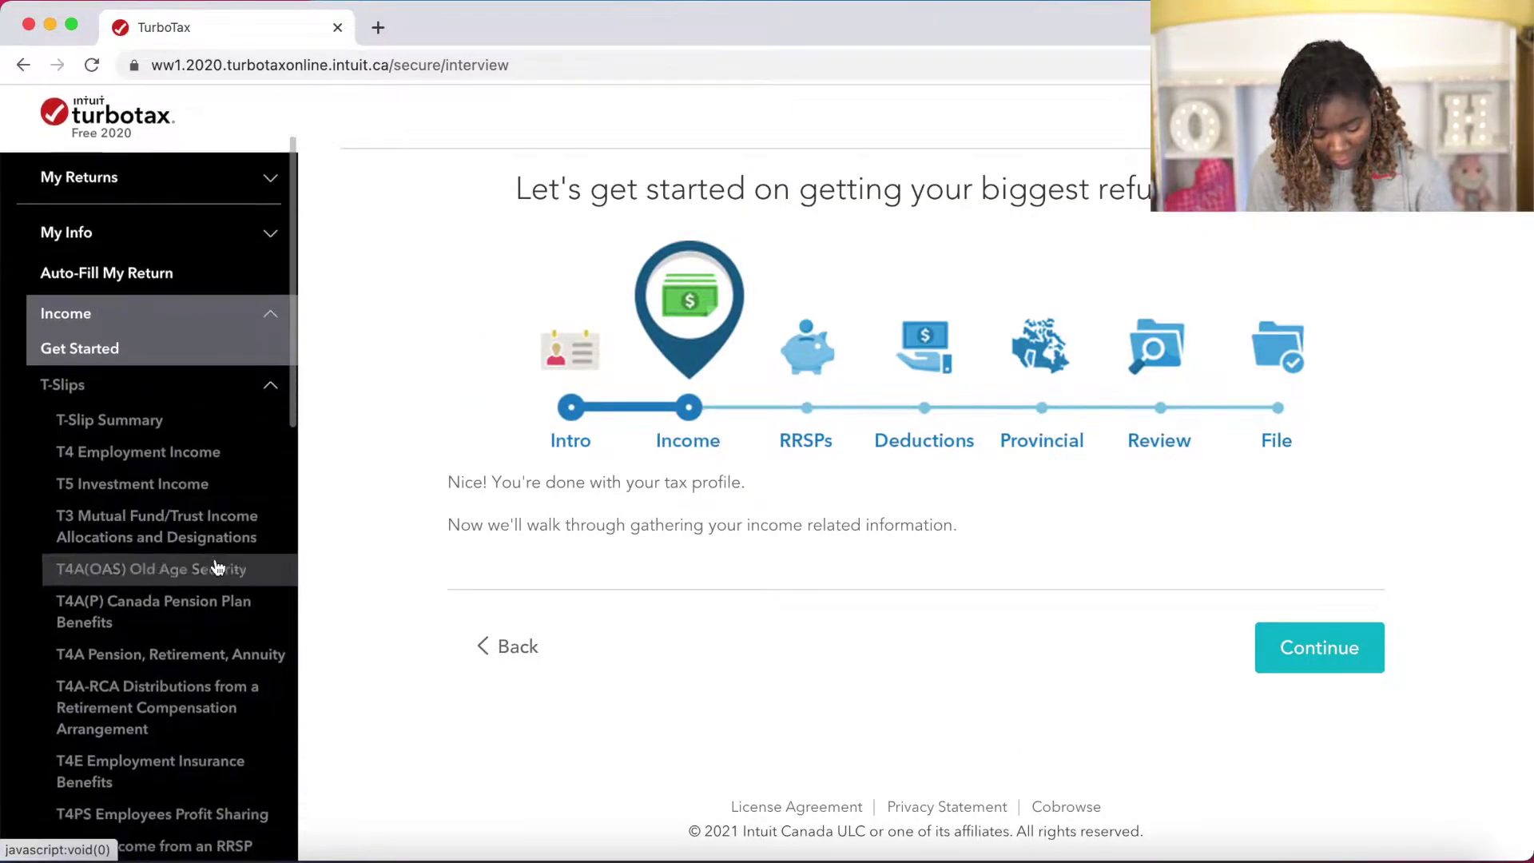
{"action": "scroll", "coordinate": [216, 566], "scroll_direction": "down", "scroll_amount": 8}
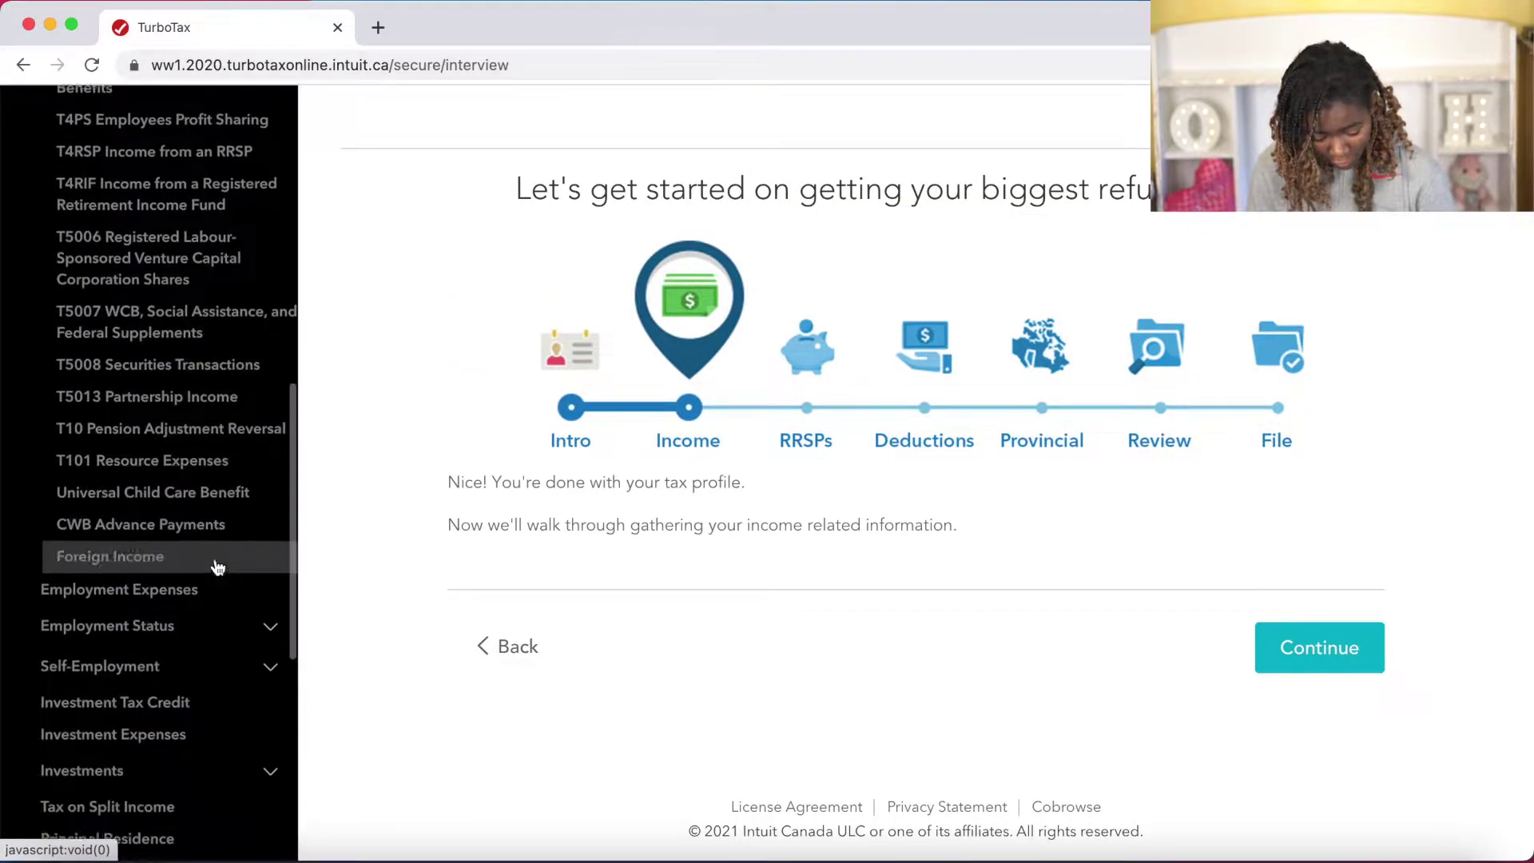
{"action": "scroll", "coordinate": [217, 567], "scroll_direction": "down", "scroll_amount": 1}
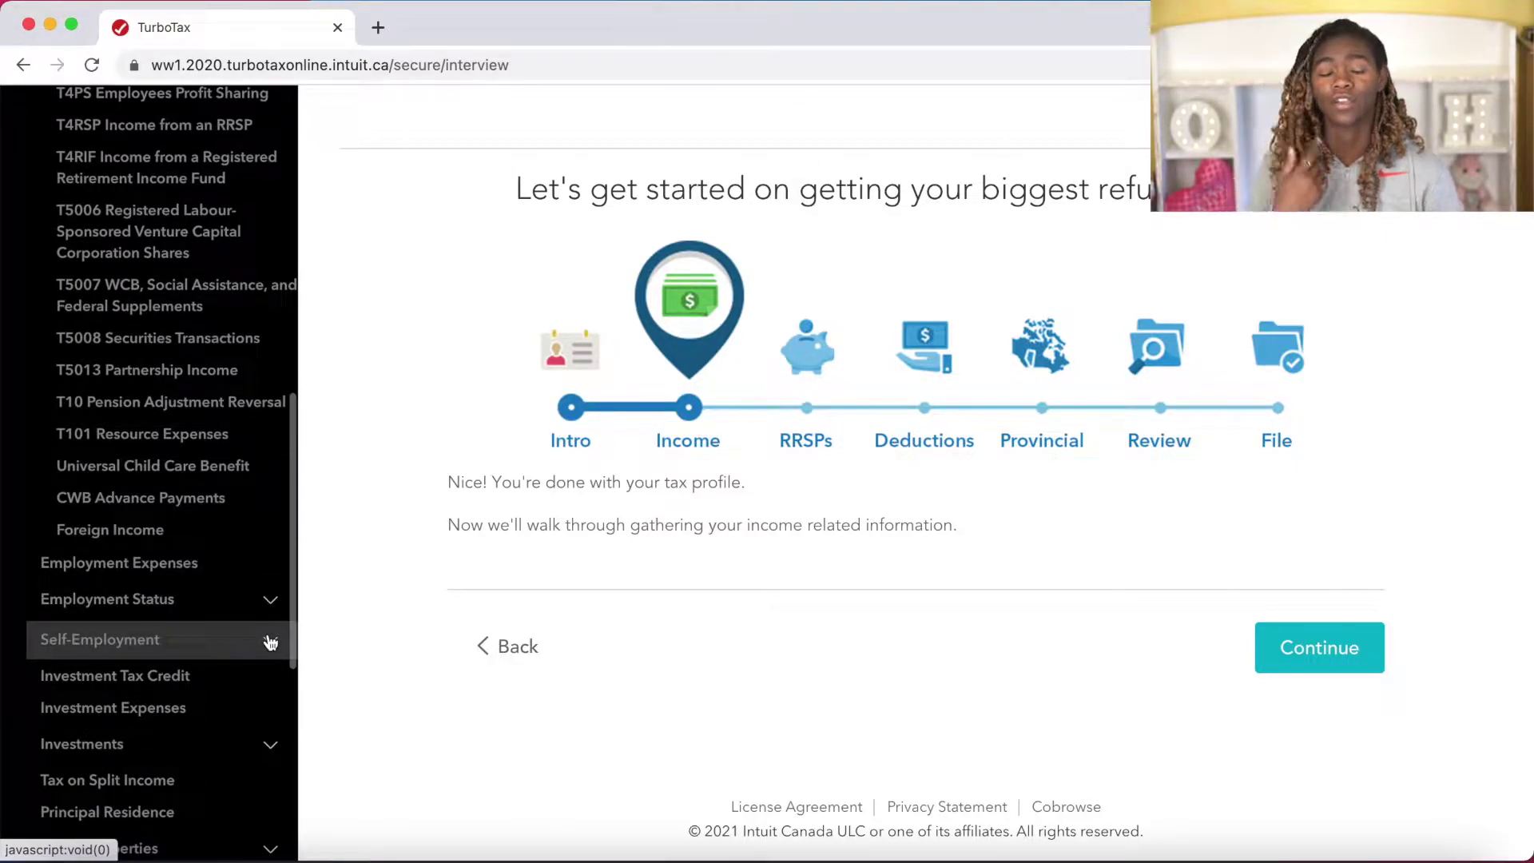
{"action": "scroll", "coordinate": [270, 643], "scroll_direction": "up", "scroll_amount": 10}
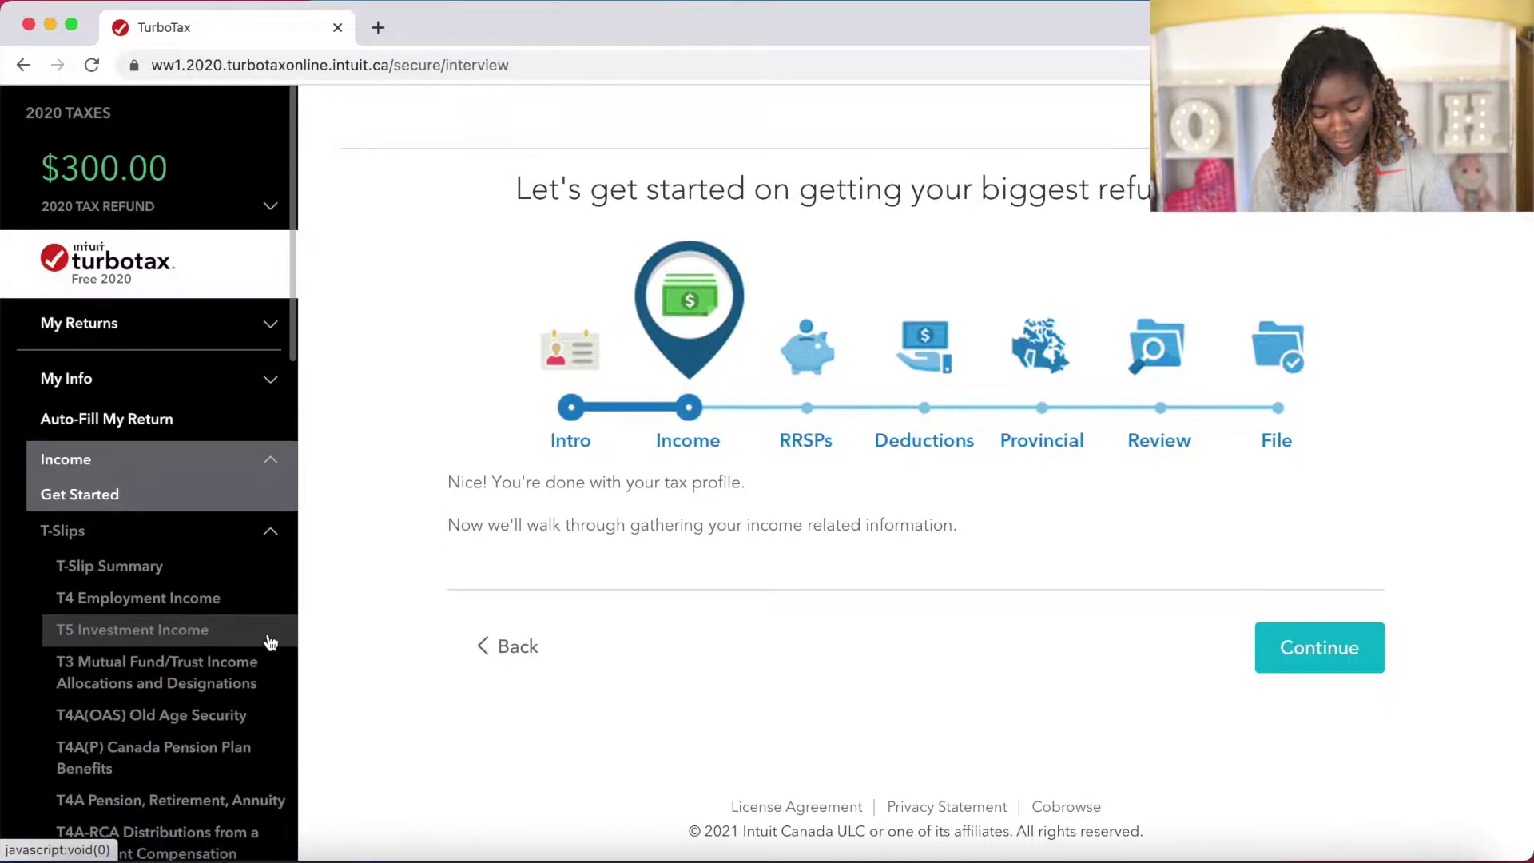
{"action": "left_click", "coordinate": [264, 533]}
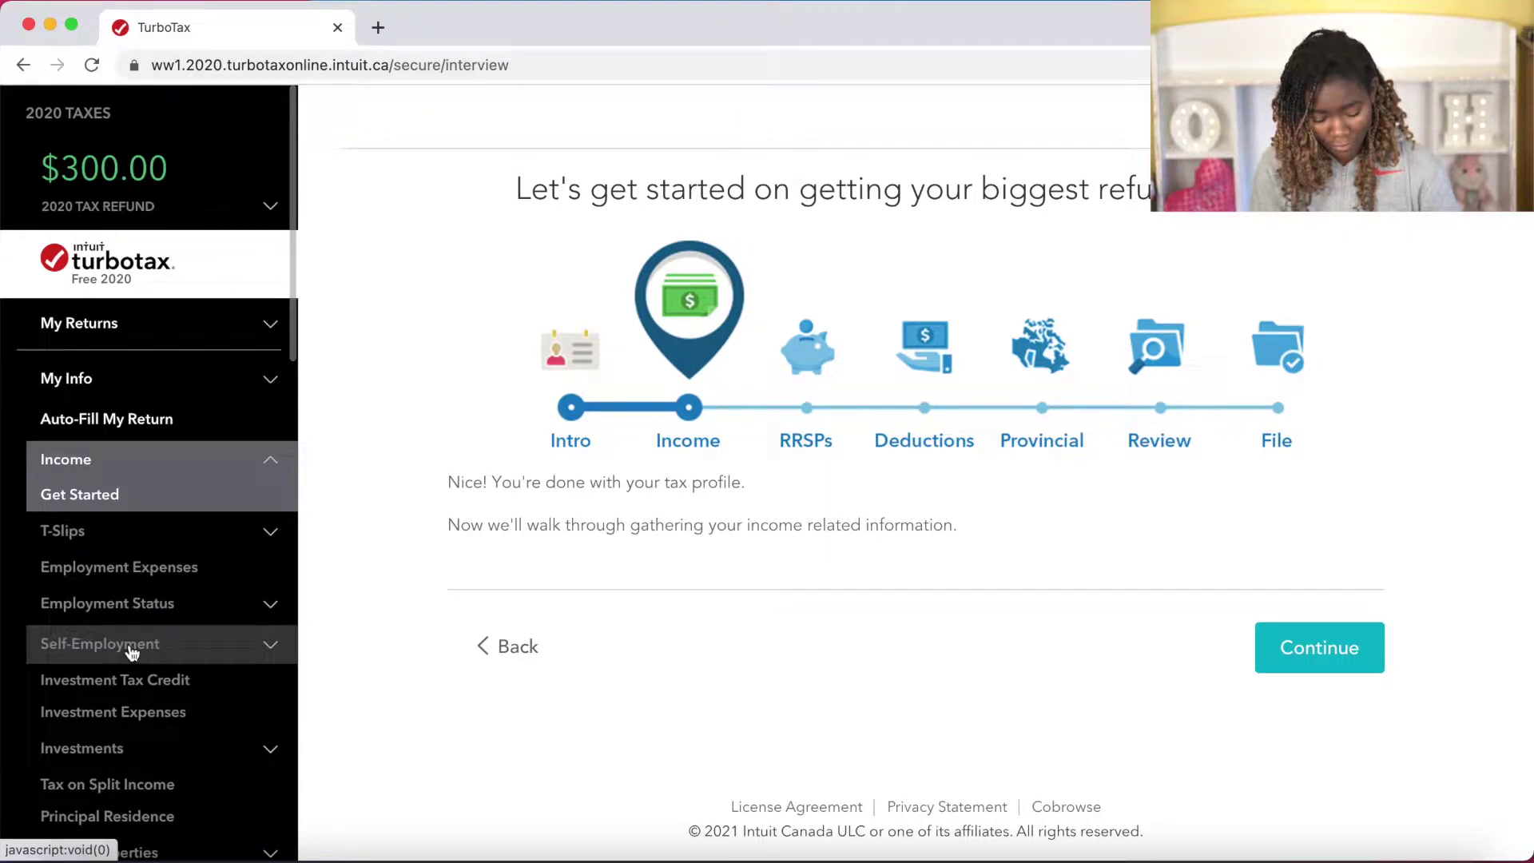
In the Self-Employment Profile, select Professional, Commission, and/or Other type of business, and submit the profile.
{"action": "left_click", "coordinate": [263, 651]}
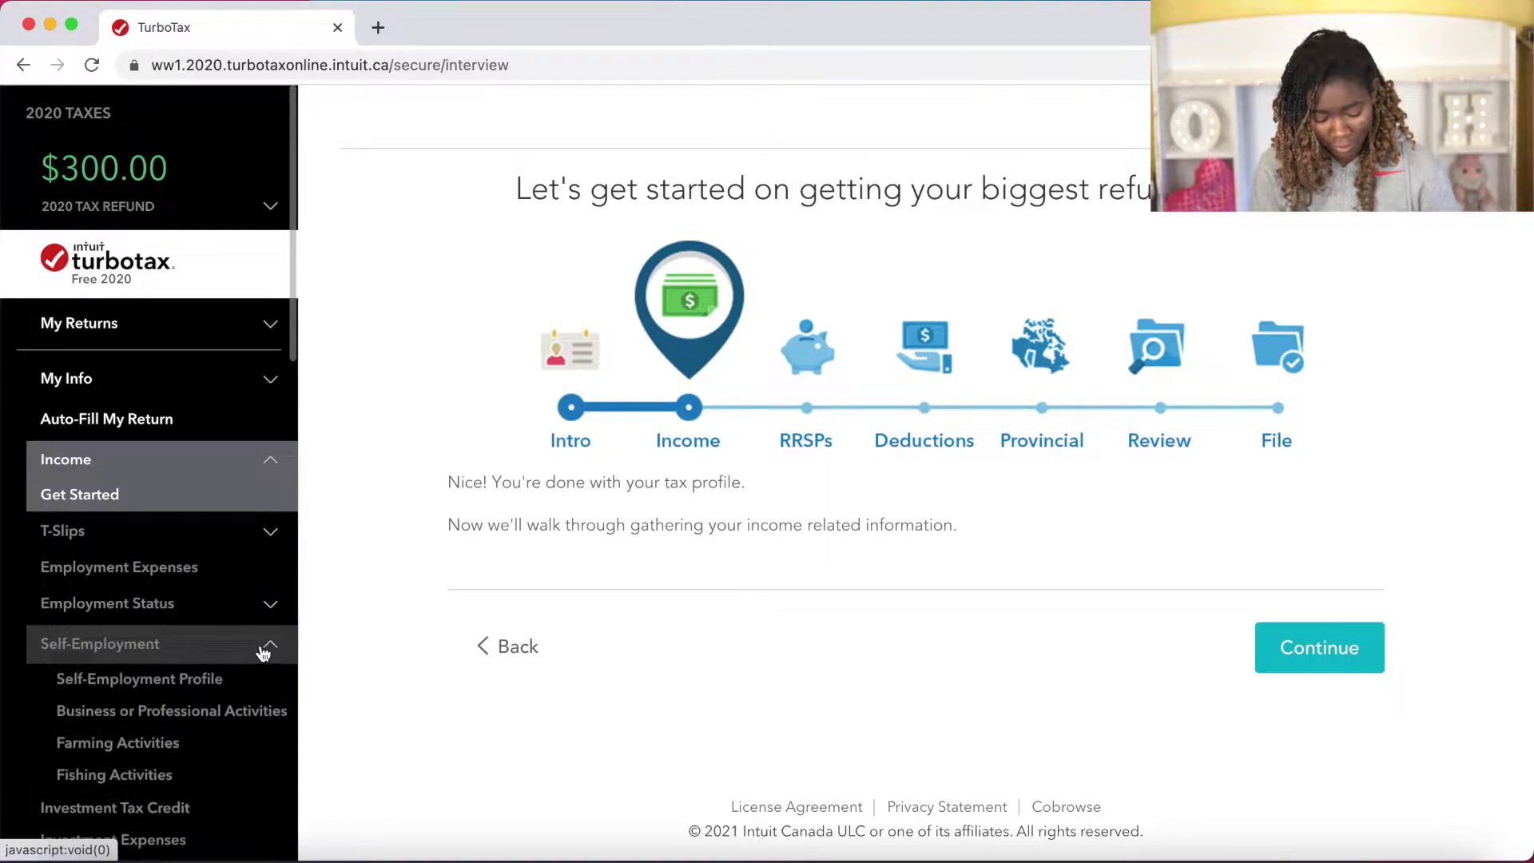
{"action": "left_click", "coordinate": [212, 678]}
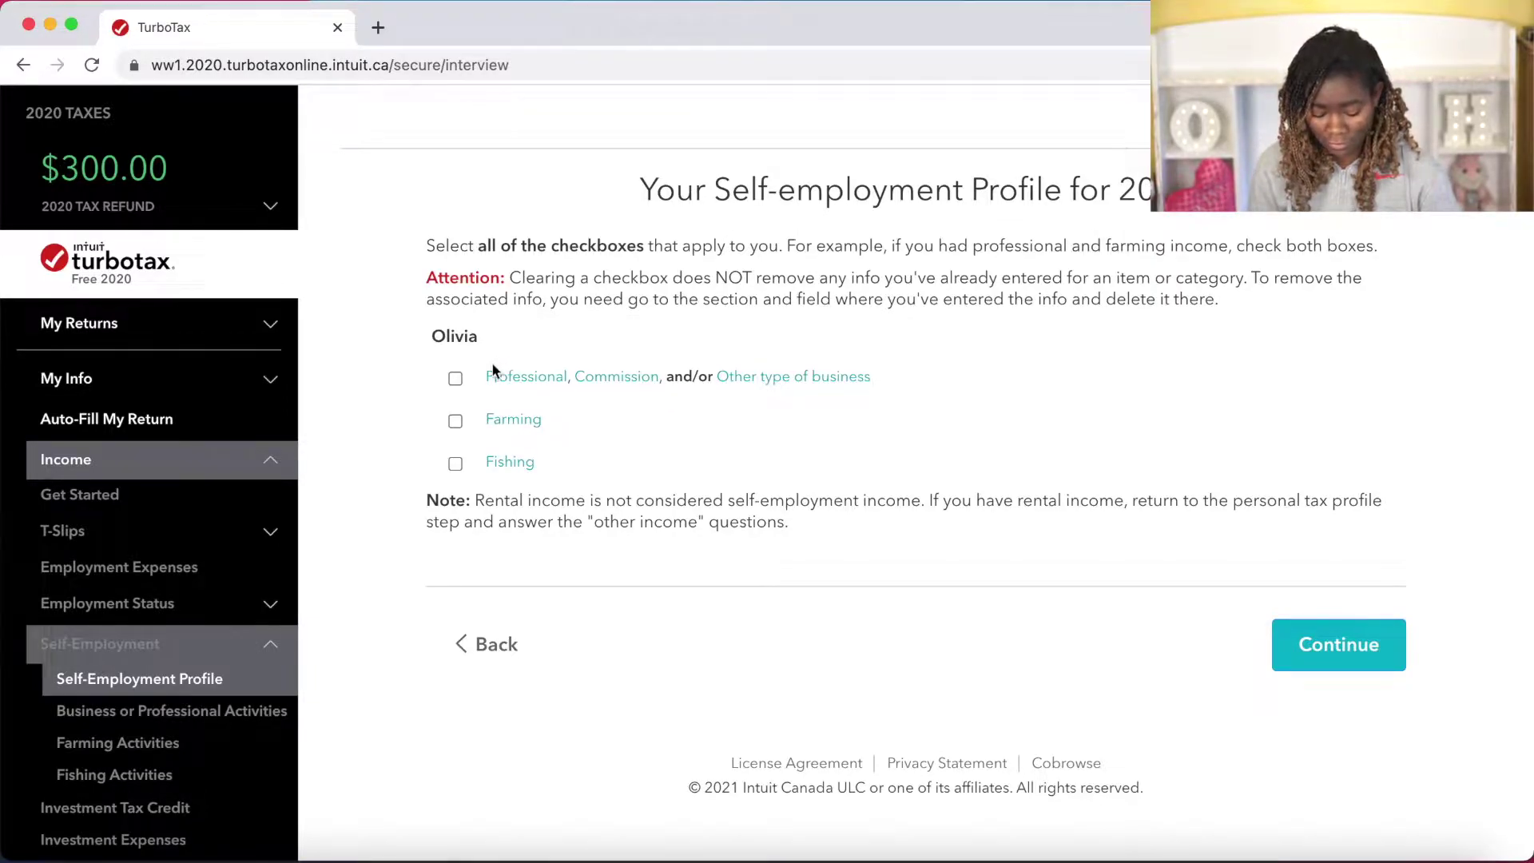
{"action": "left_click", "coordinate": [783, 382]}
{"action": "left_click", "coordinate": [456, 377]}
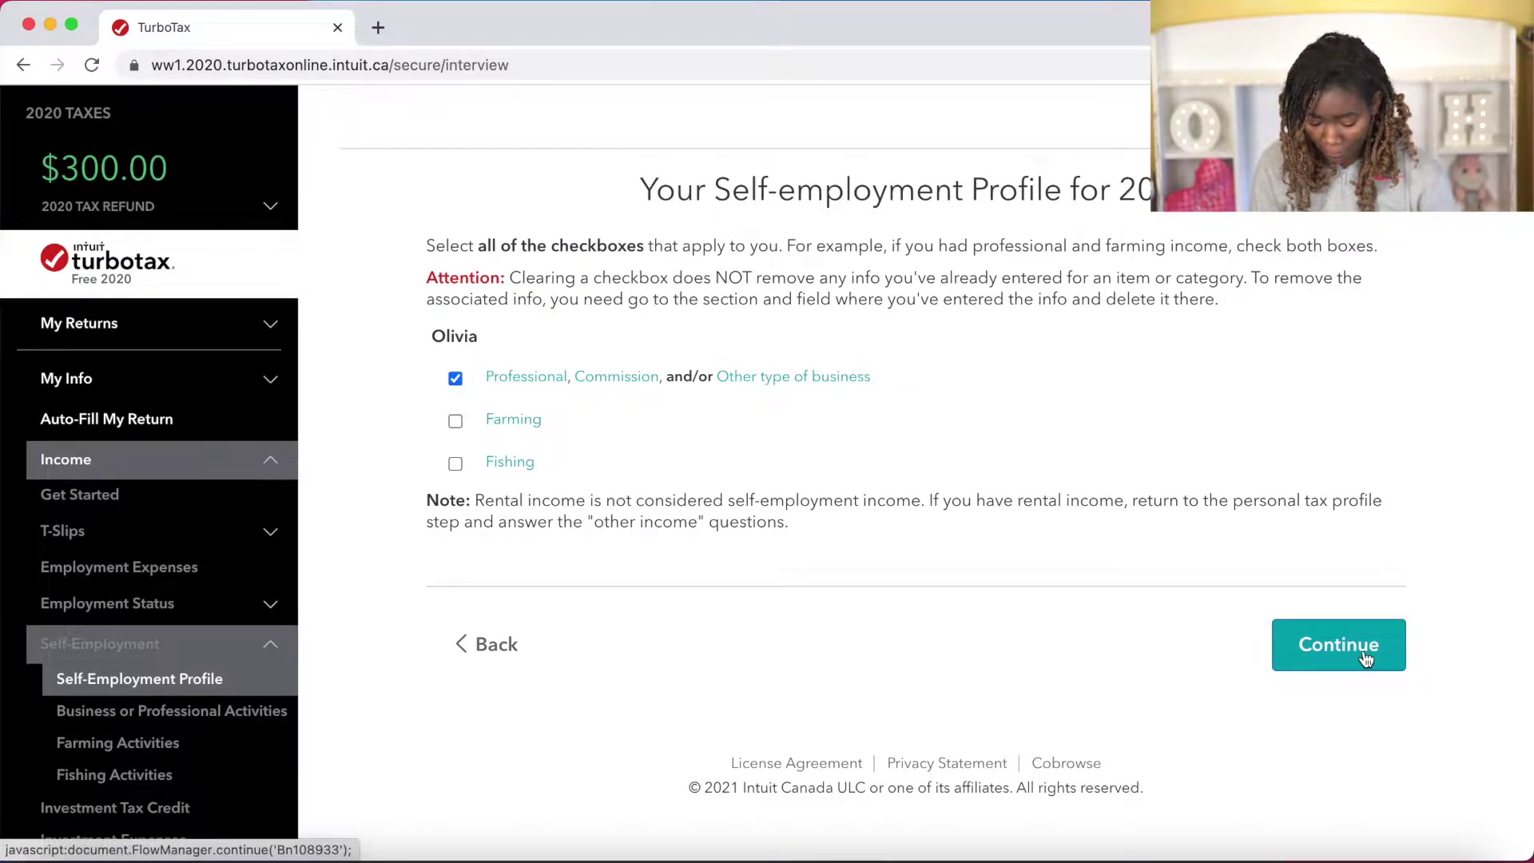
{"action": "left_click", "coordinate": [1364, 653]}
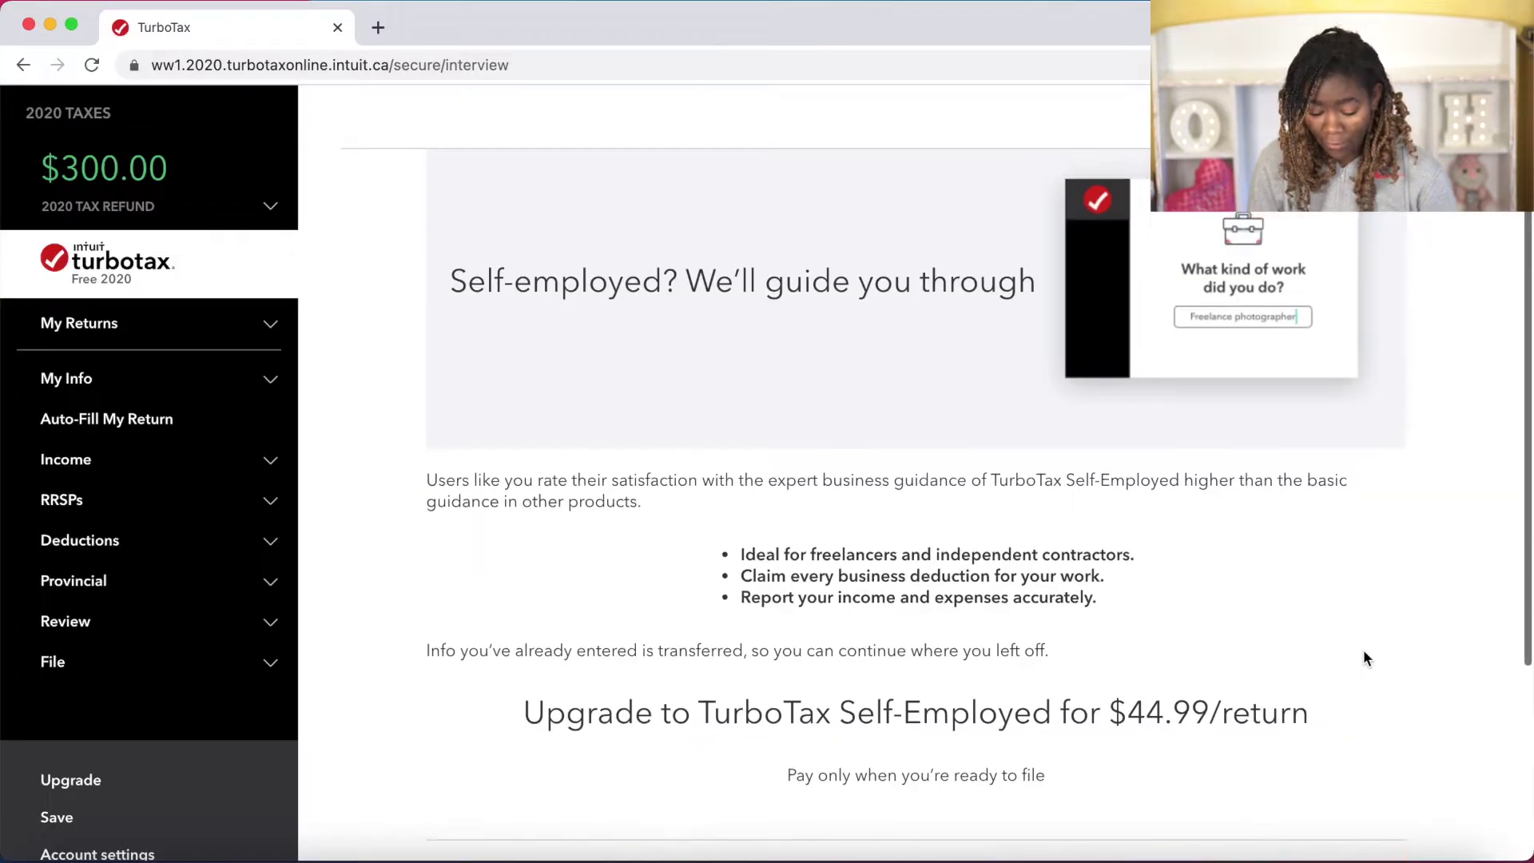
Continue without upgrading to TurboTax Self-Employed and proceed past the Business Income introduction.
{"action": "scroll", "coordinate": [1362, 650], "scroll_direction": "down", "scroll_amount": 3}
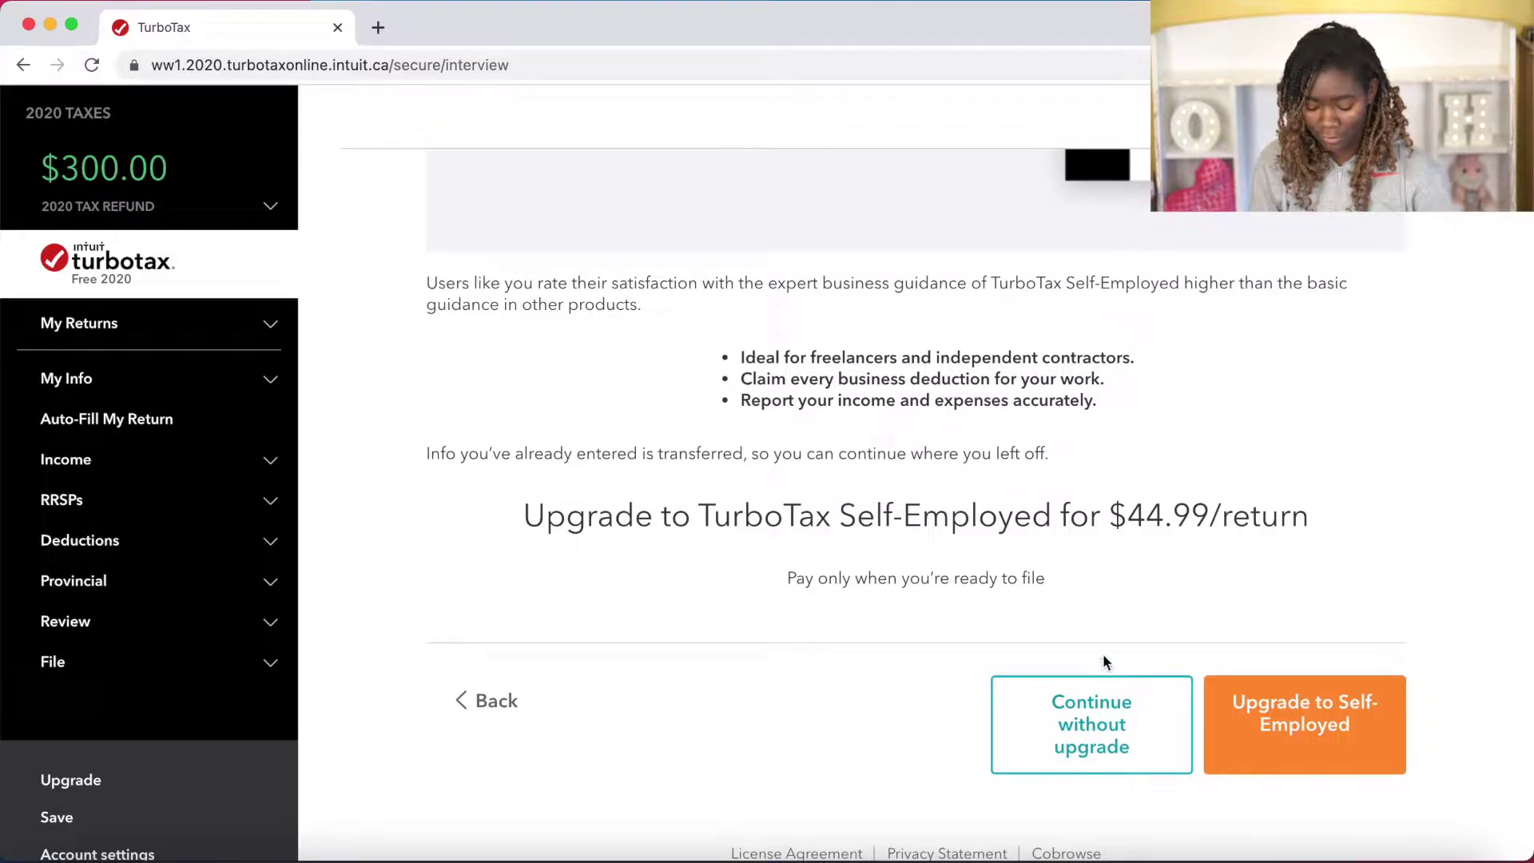
{"action": "left_click", "coordinate": [1069, 720]}
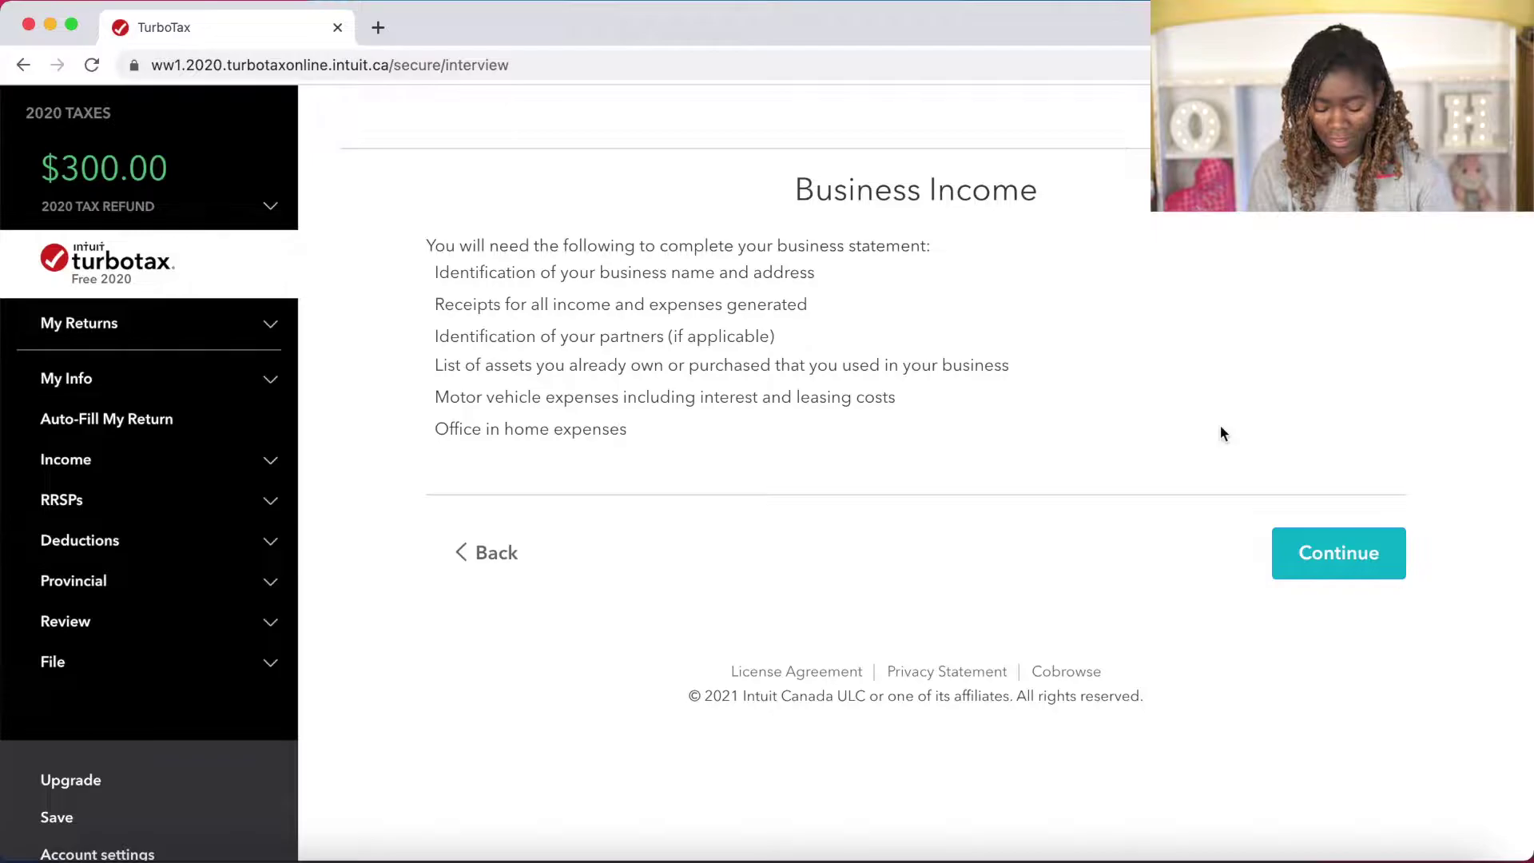
{"action": "left_click", "coordinate": [1312, 546]}
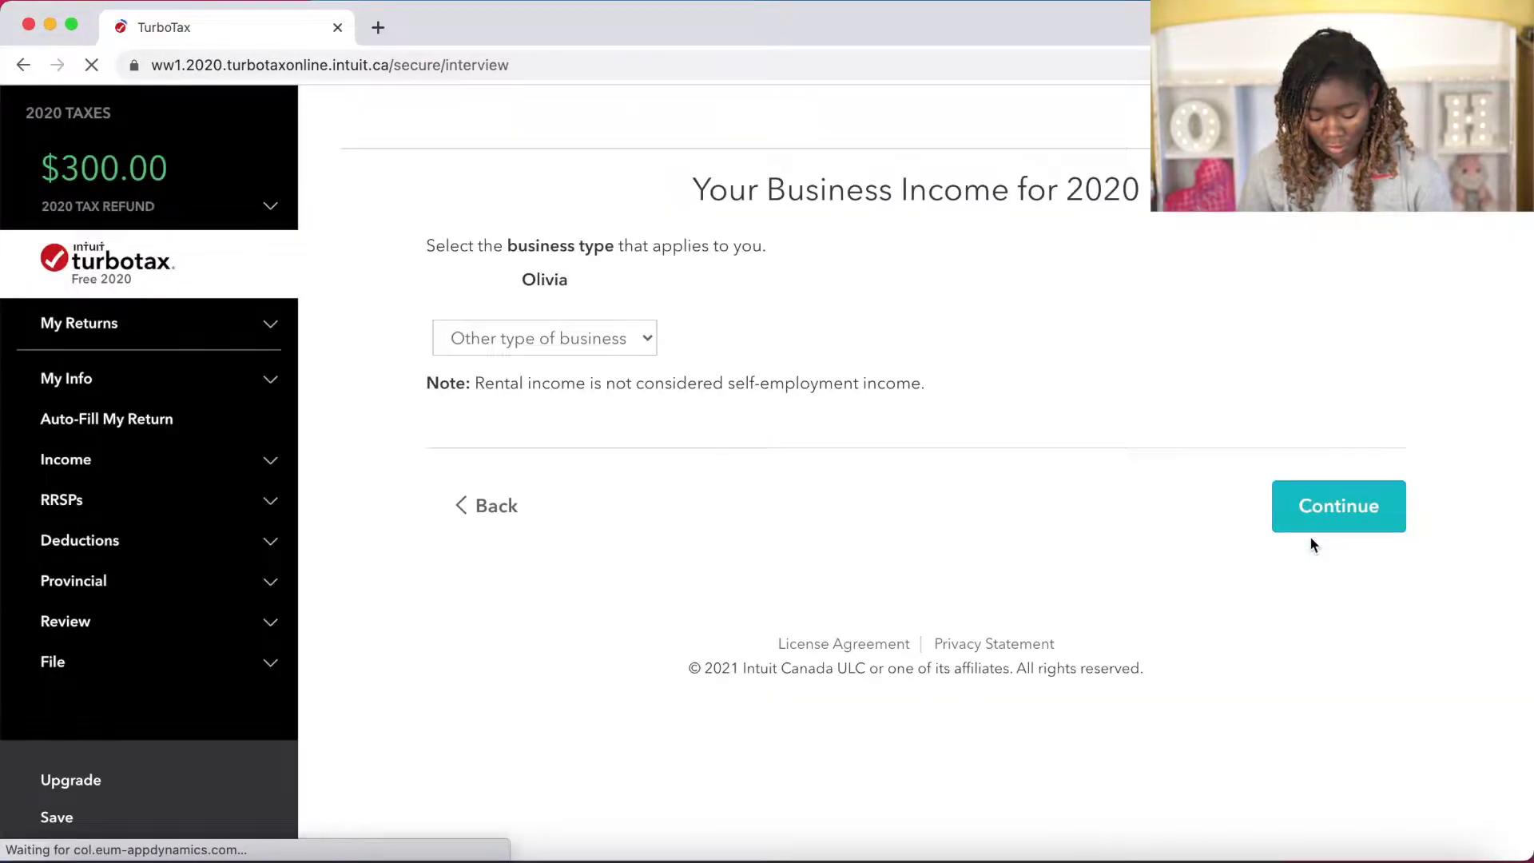
Keep Other type of business as the business type and continue to the T2125 business statement.
{"action": "left_click", "coordinate": [628, 347]}
{"action": "left_click", "coordinate": [622, 343]}
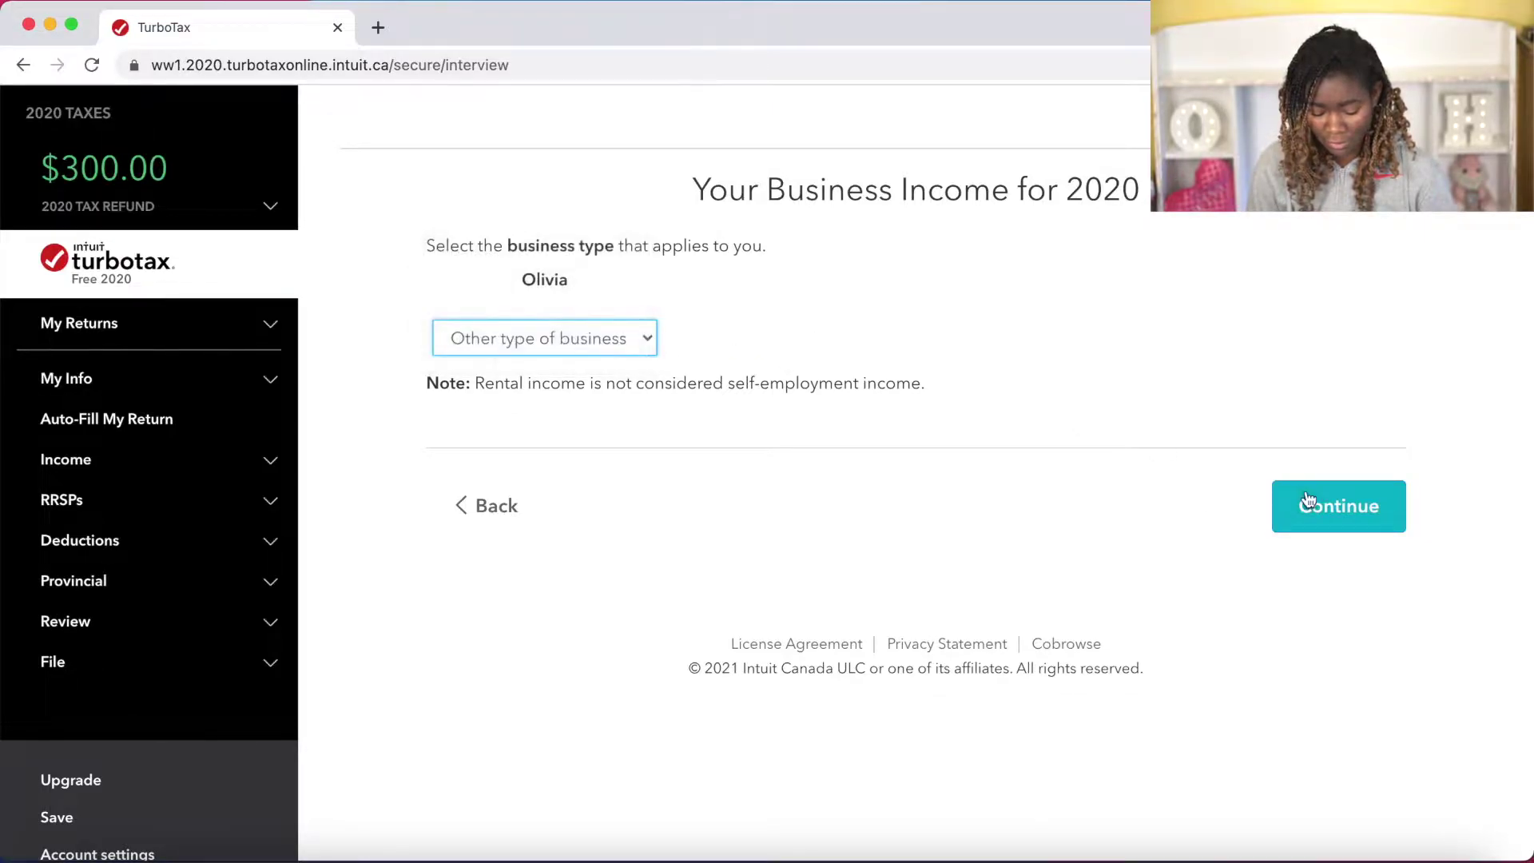
{"action": "left_click", "coordinate": [1318, 523]}
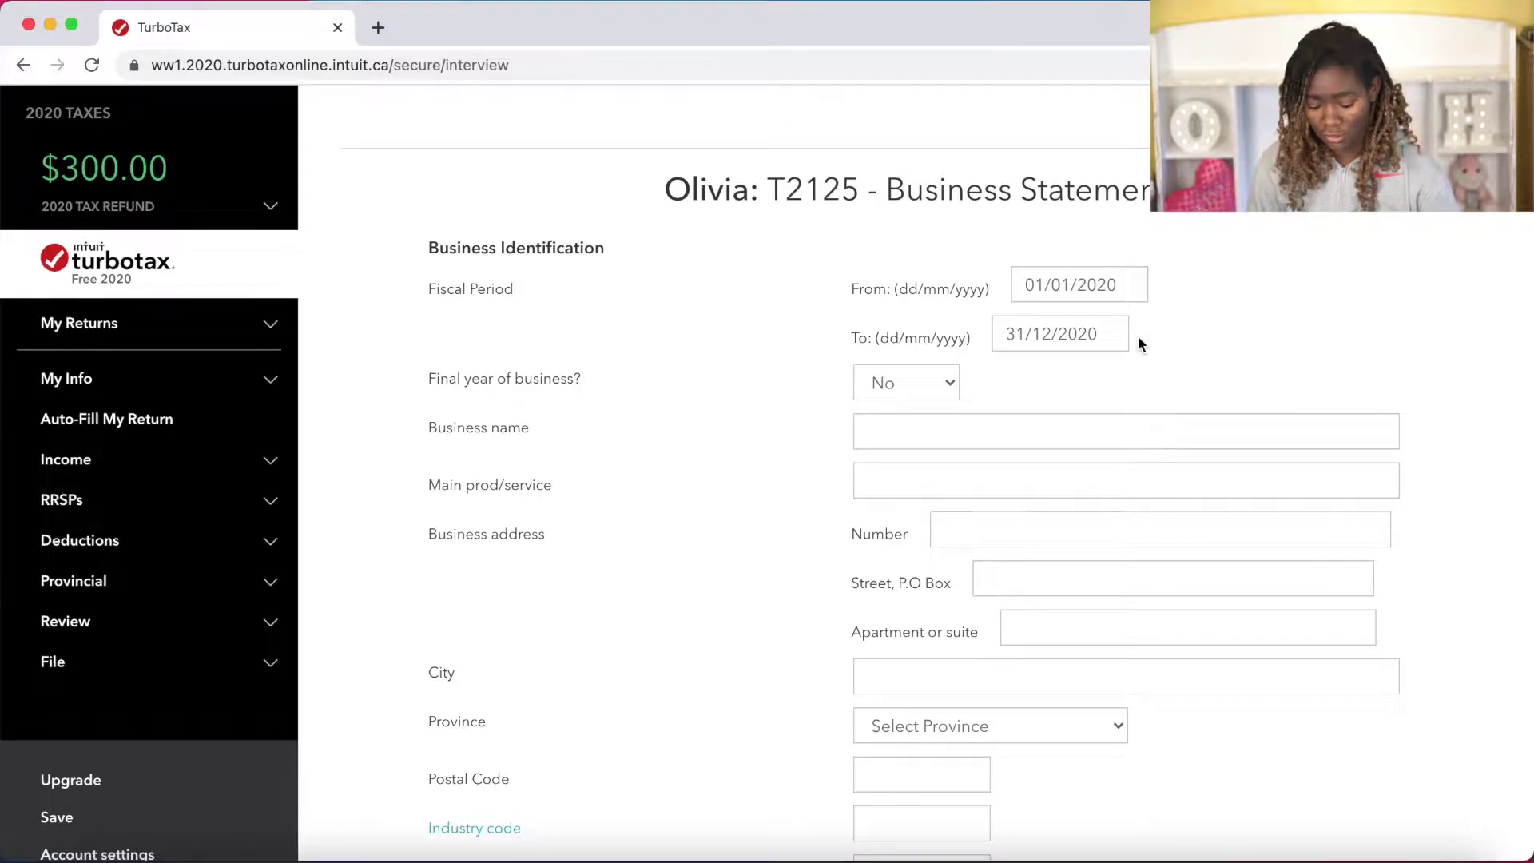
Edit the fiscal period's start date on the T2125 business statement, setting the day to 10, and proceed to the Income section.
{"action": "left_click", "coordinate": [1048, 284]}
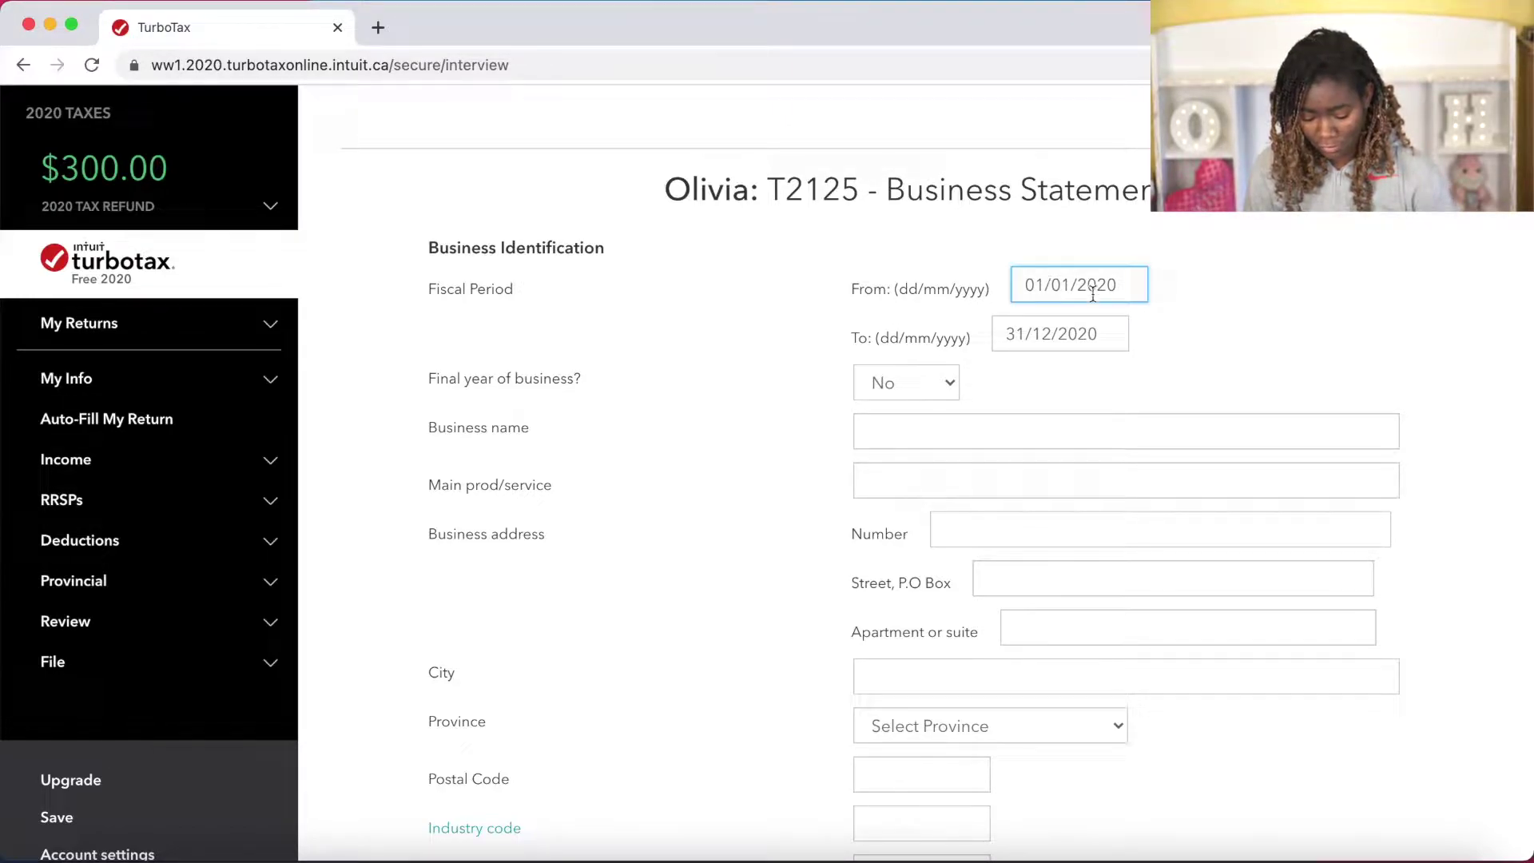
{"action": "key", "text": "BackSpace"}
{"action": "key", "text": "BackSpace"}
{"action": "type", "text": "1001"}
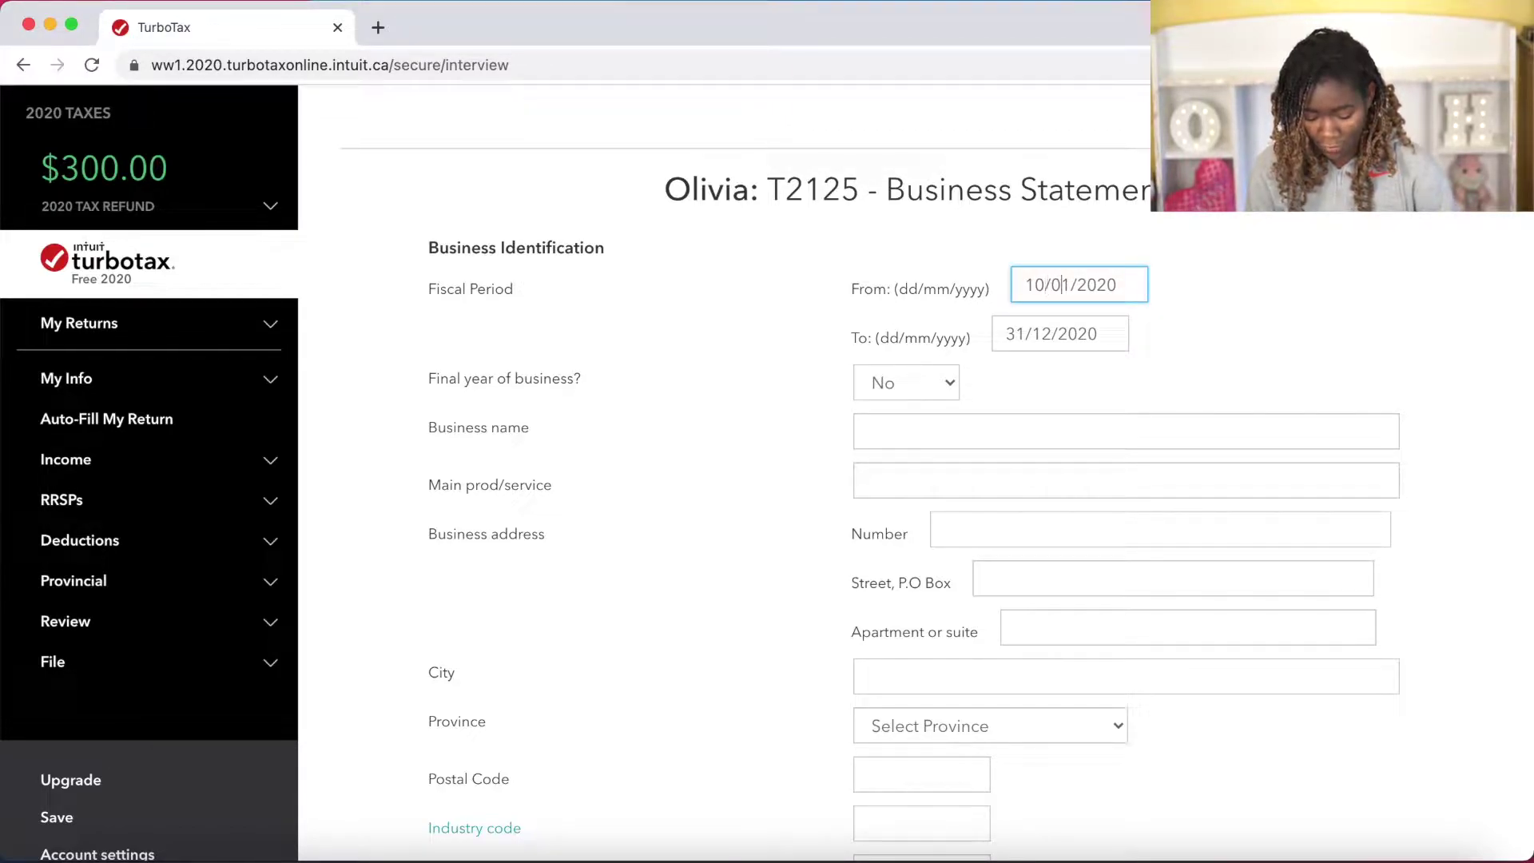
{"action": "key", "text": "BackSpace"}
{"action": "type", "text": "3"}
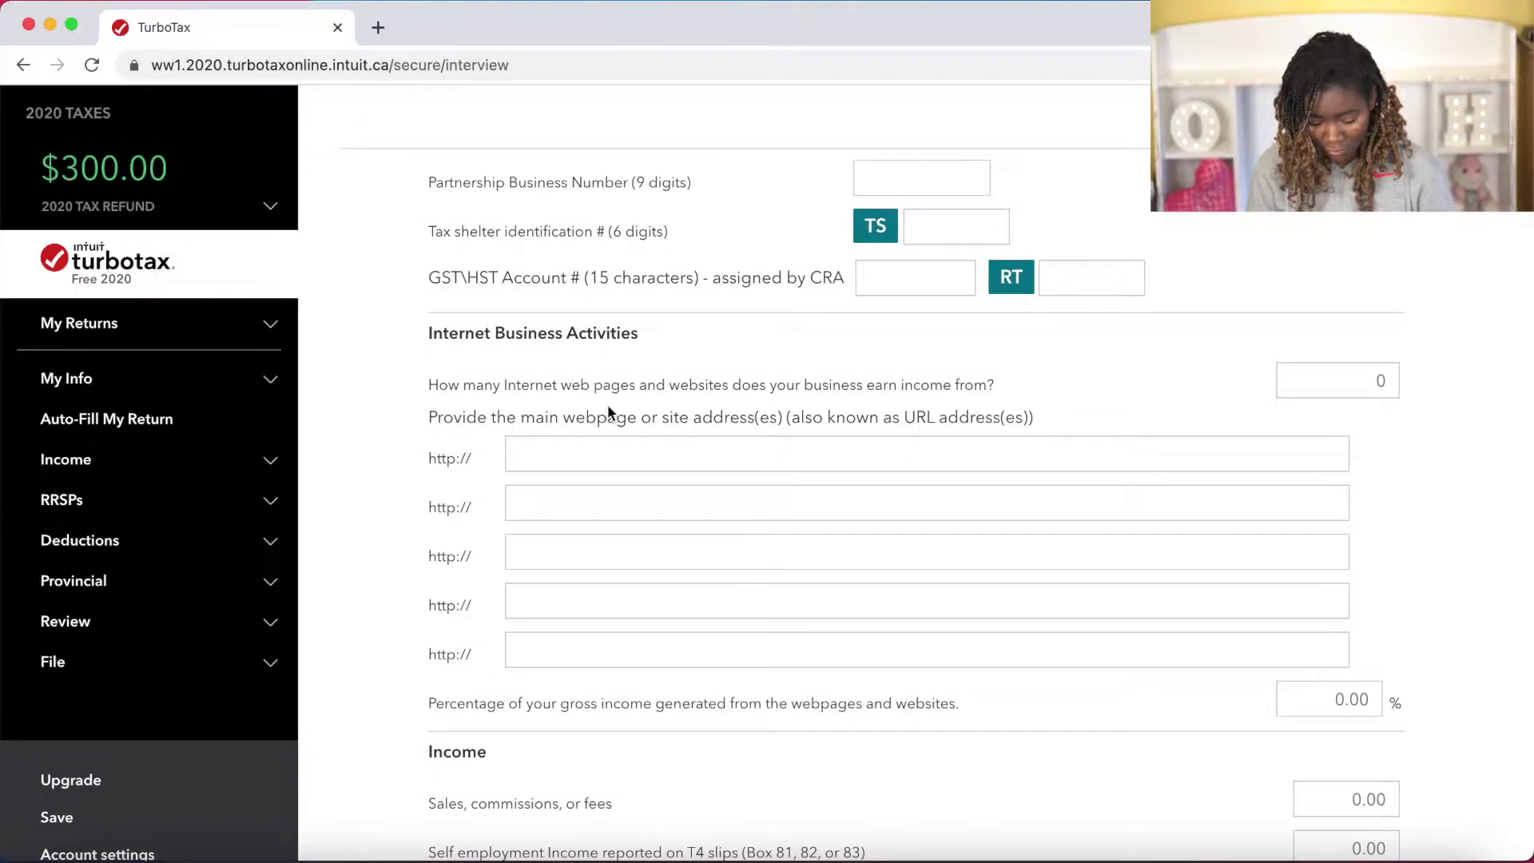
{"action": "scroll", "coordinate": [607, 409], "scroll_direction": "down", "scroll_amount": 1}
{"action": "scroll", "coordinate": [608, 406], "scroll_direction": "down", "scroll_amount": 7}
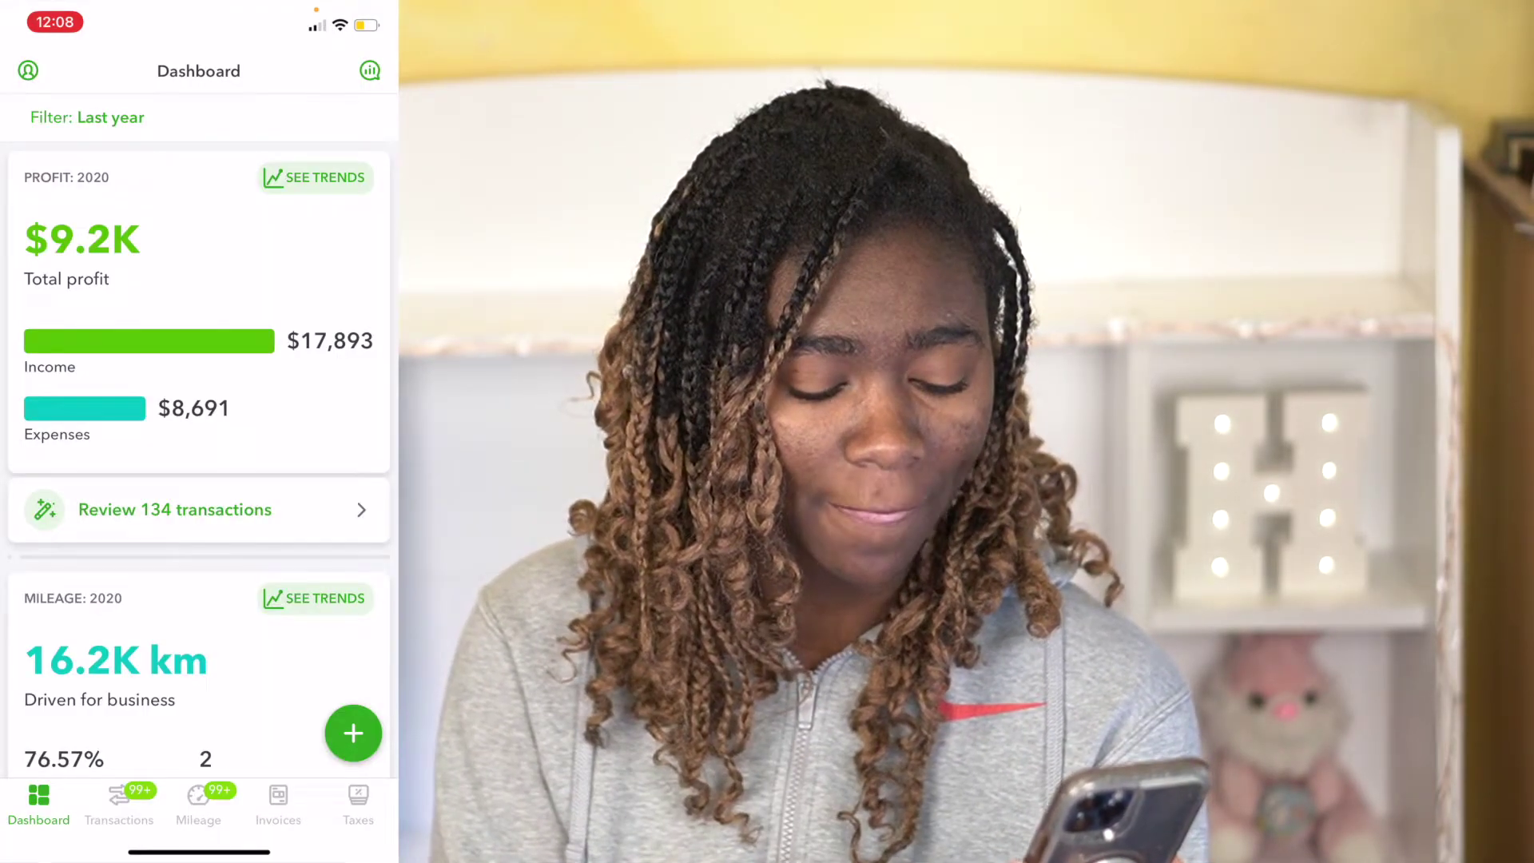
Switch to QuickBooks Self-Employed on the phone and e-mail the tax summary report for the 2020 tax year.
{"action": "left_click", "coordinate": [358, 803]}
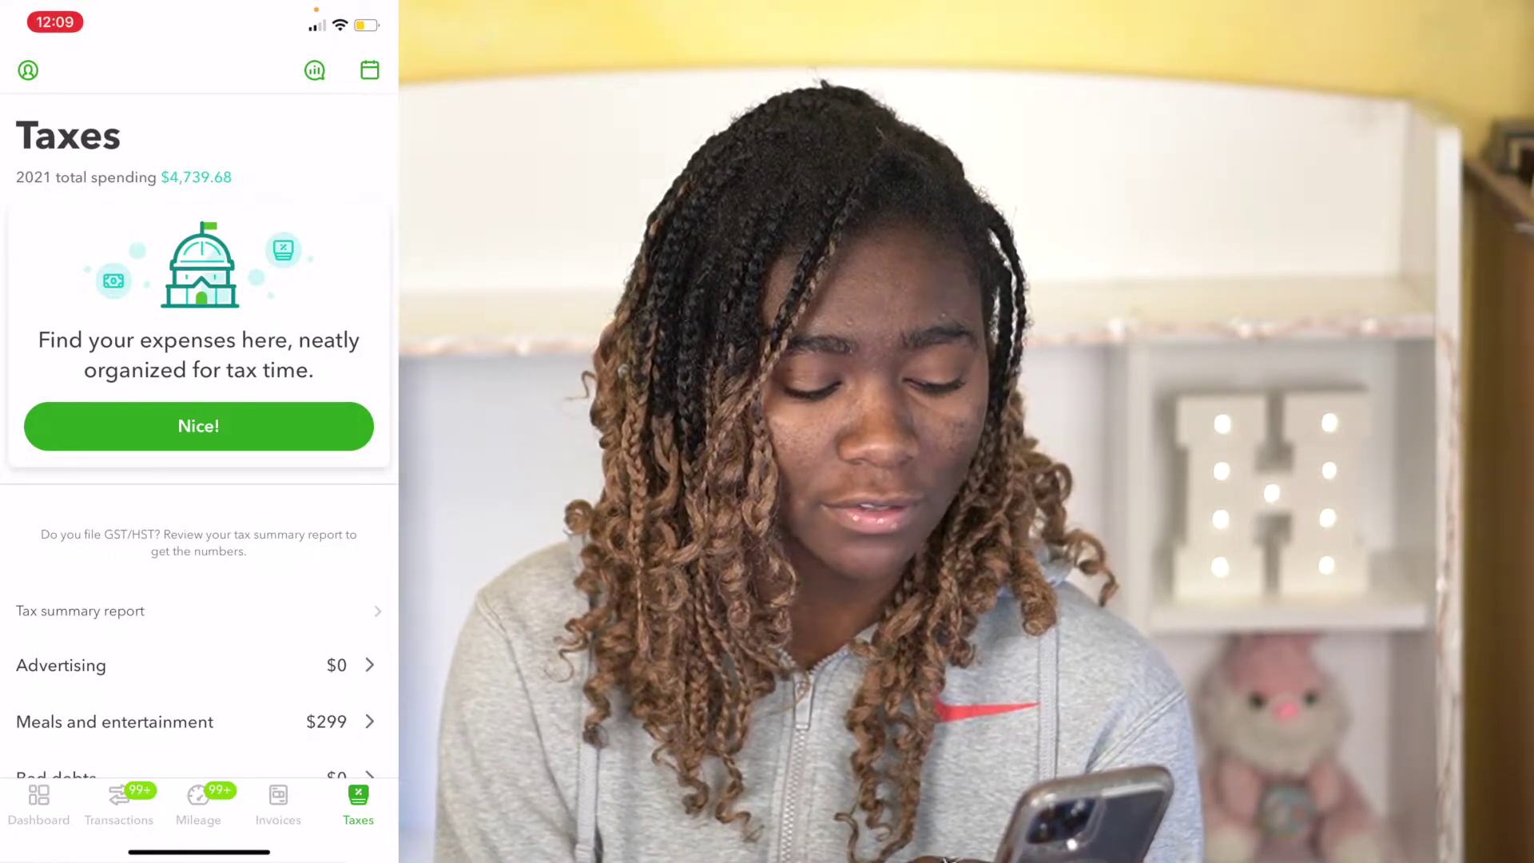
{"action": "left_click", "coordinate": [79, 611]}
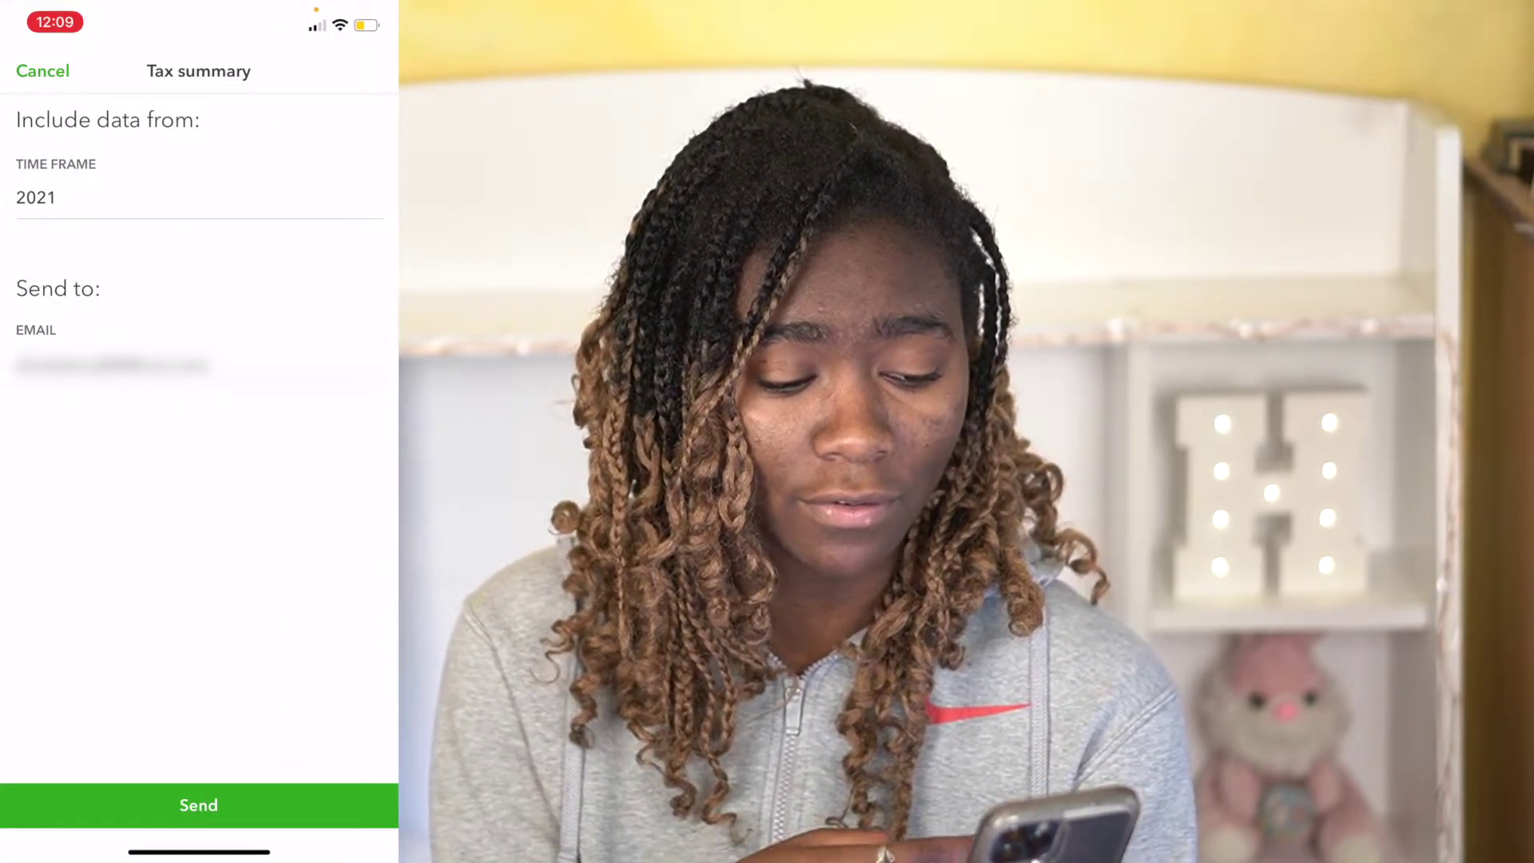
{"action": "left_click", "coordinate": [36, 197]}
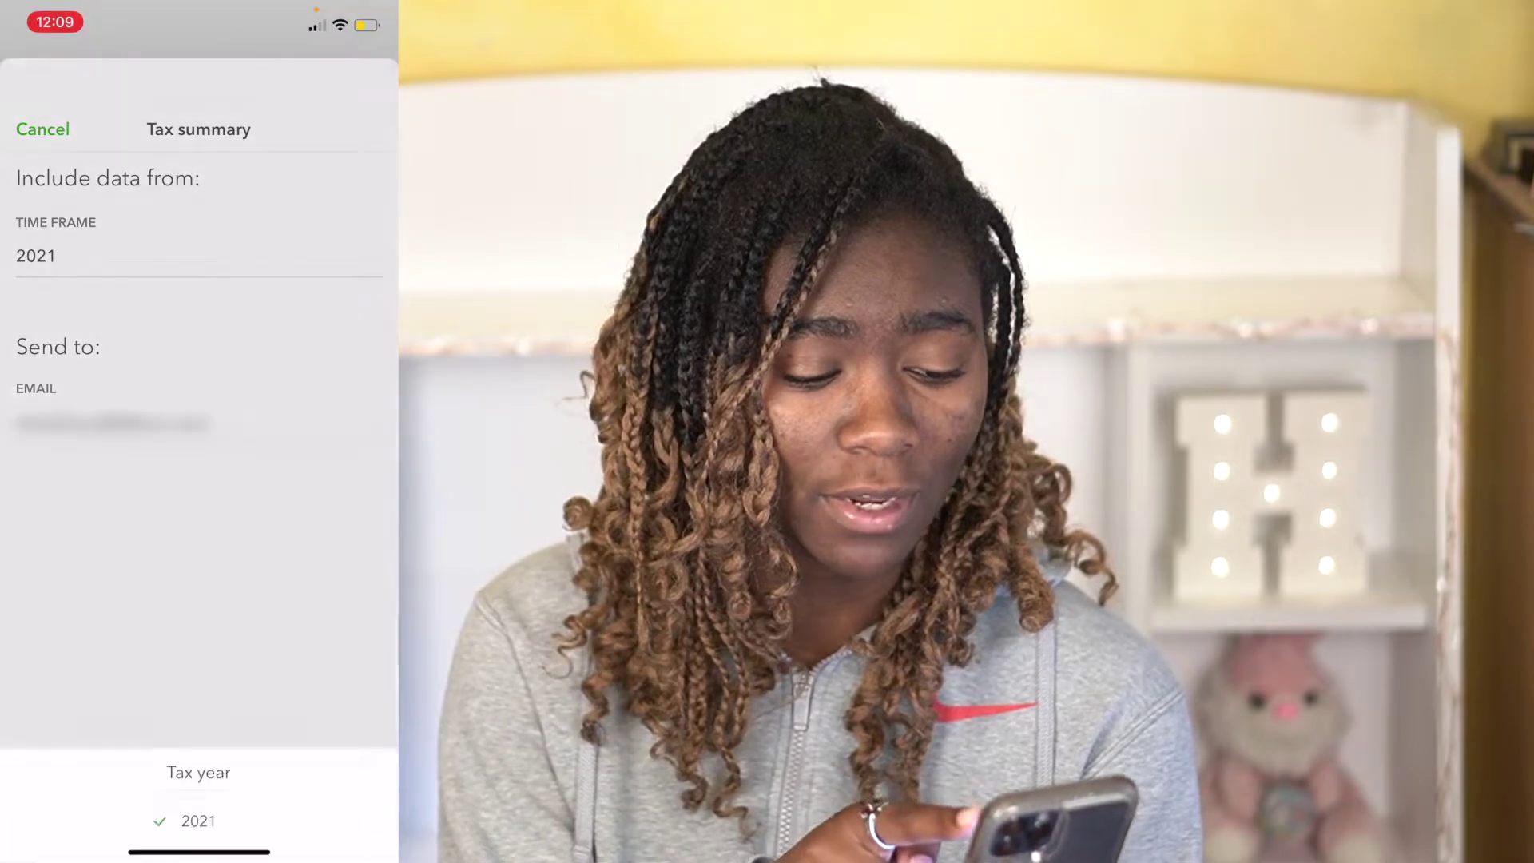
{"action": "left_click", "coordinate": [198, 681]}
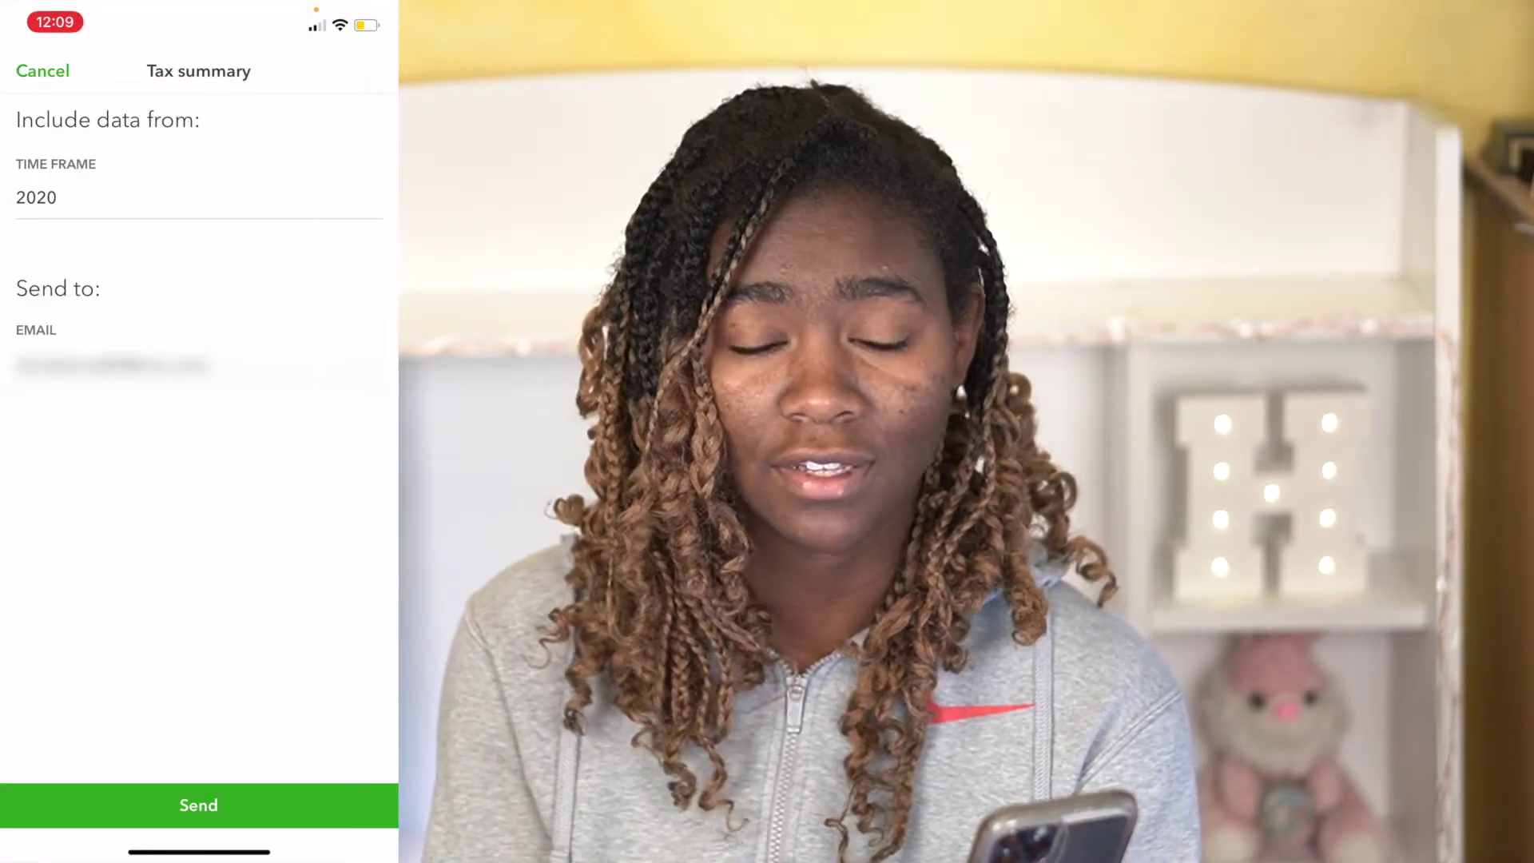
{"action": "left_click", "coordinate": [198, 805]}
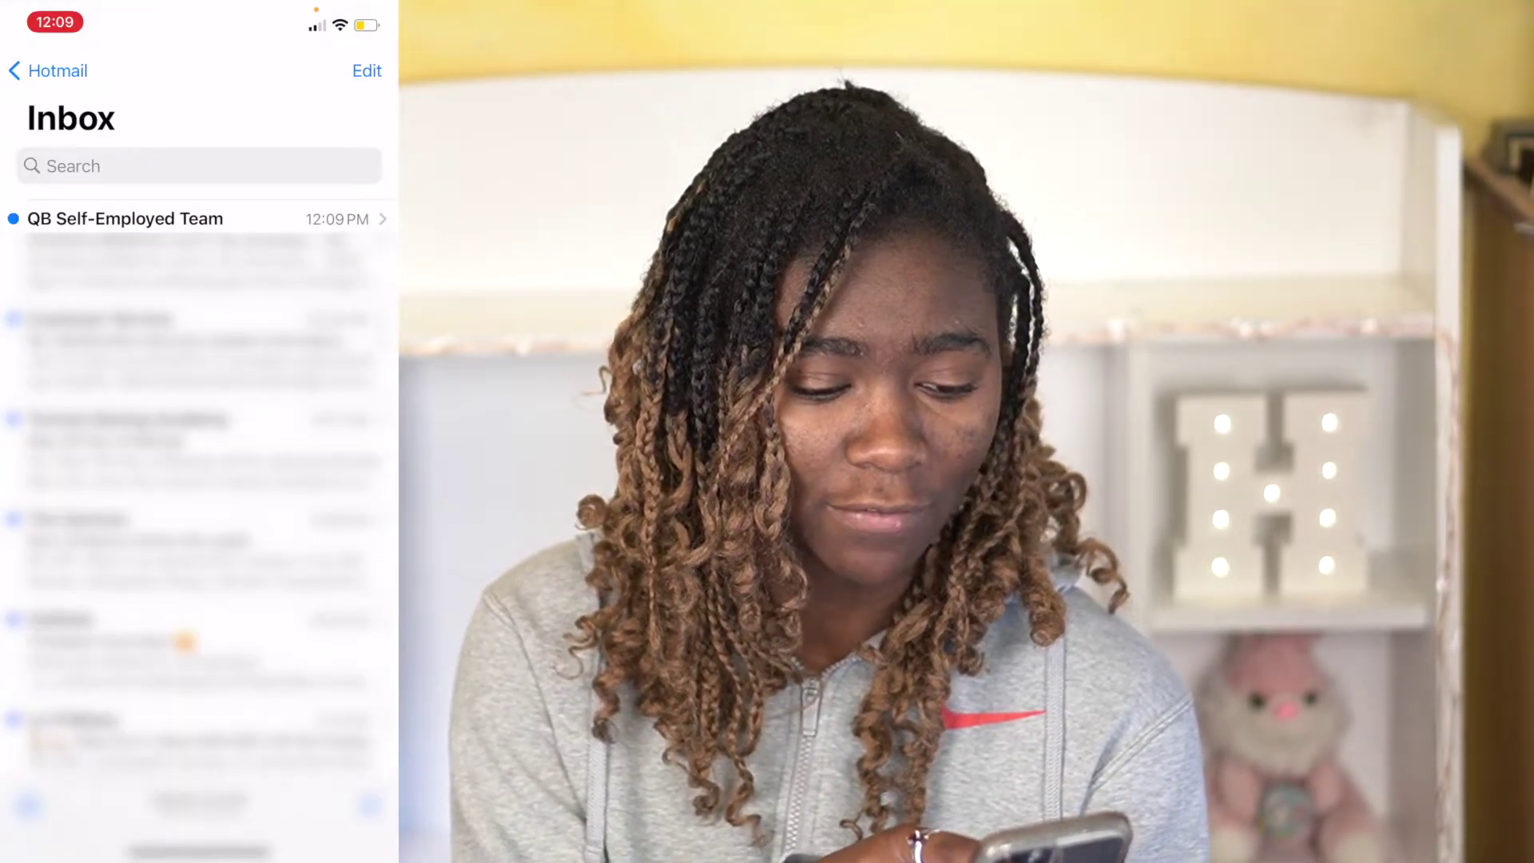
Switch to the mail inbox and open the 2020 tax summary PDF attached to the QB Self-Employed Team message.
{"action": "left_click", "coordinate": [191, 232]}
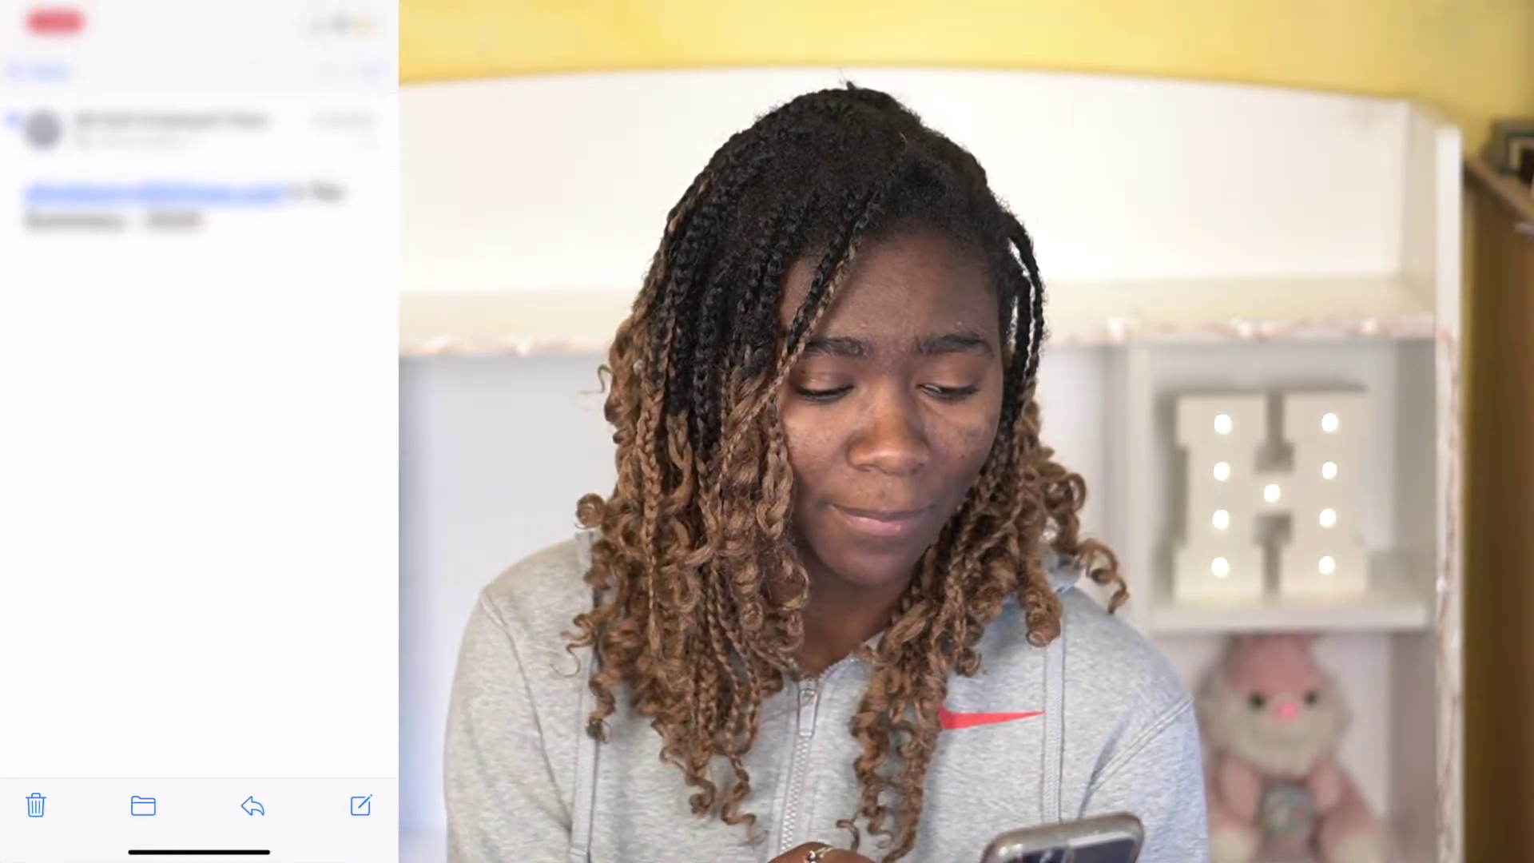
{"action": "scroll", "coordinate": [200, 432], "scroll_direction": "down", "scroll_amount": 5}
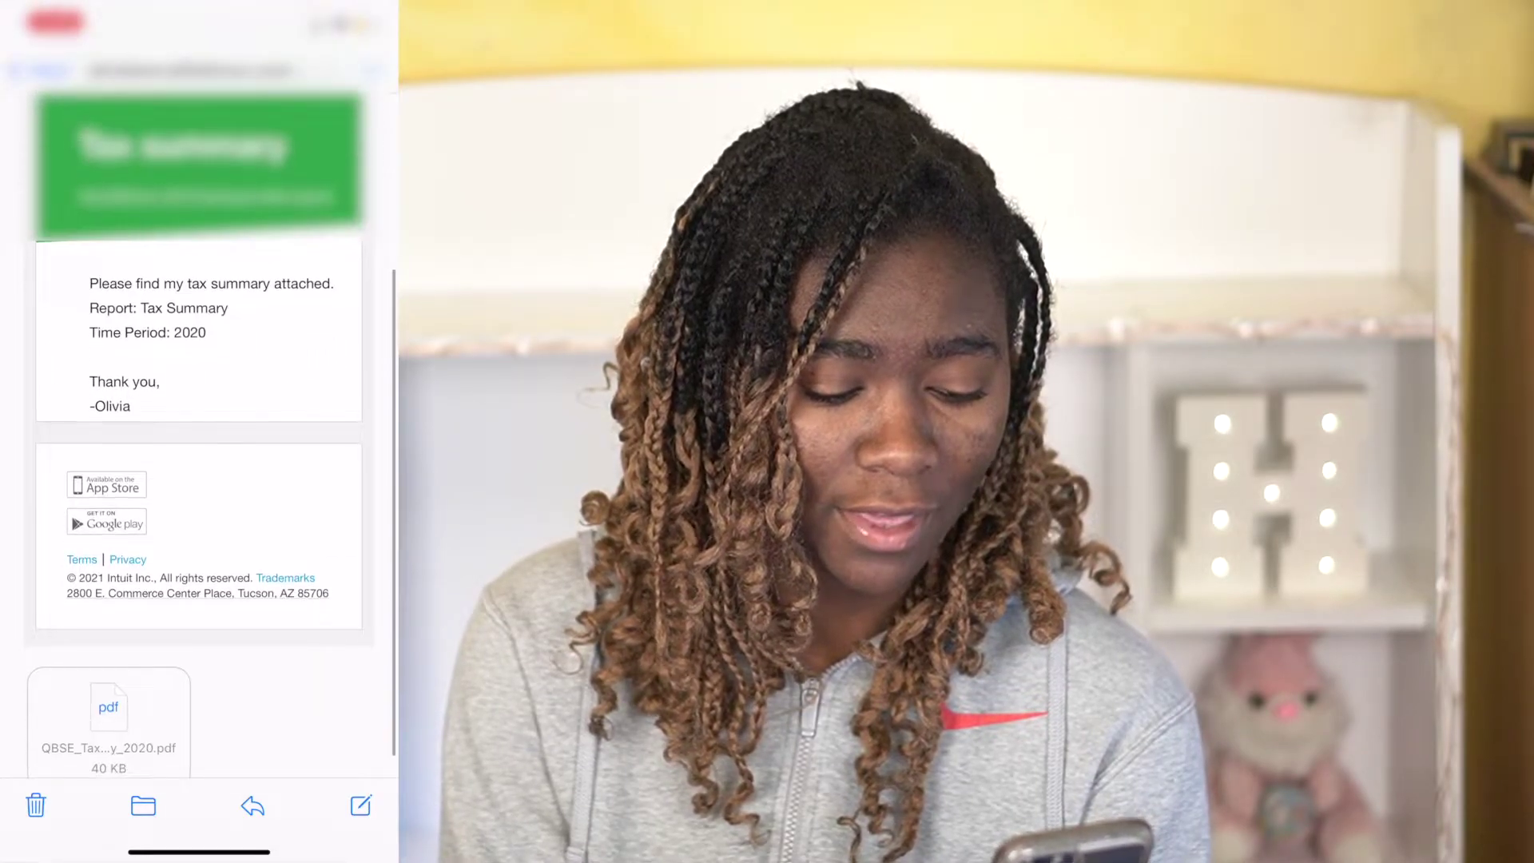
{"action": "left_click", "coordinate": [109, 691]}
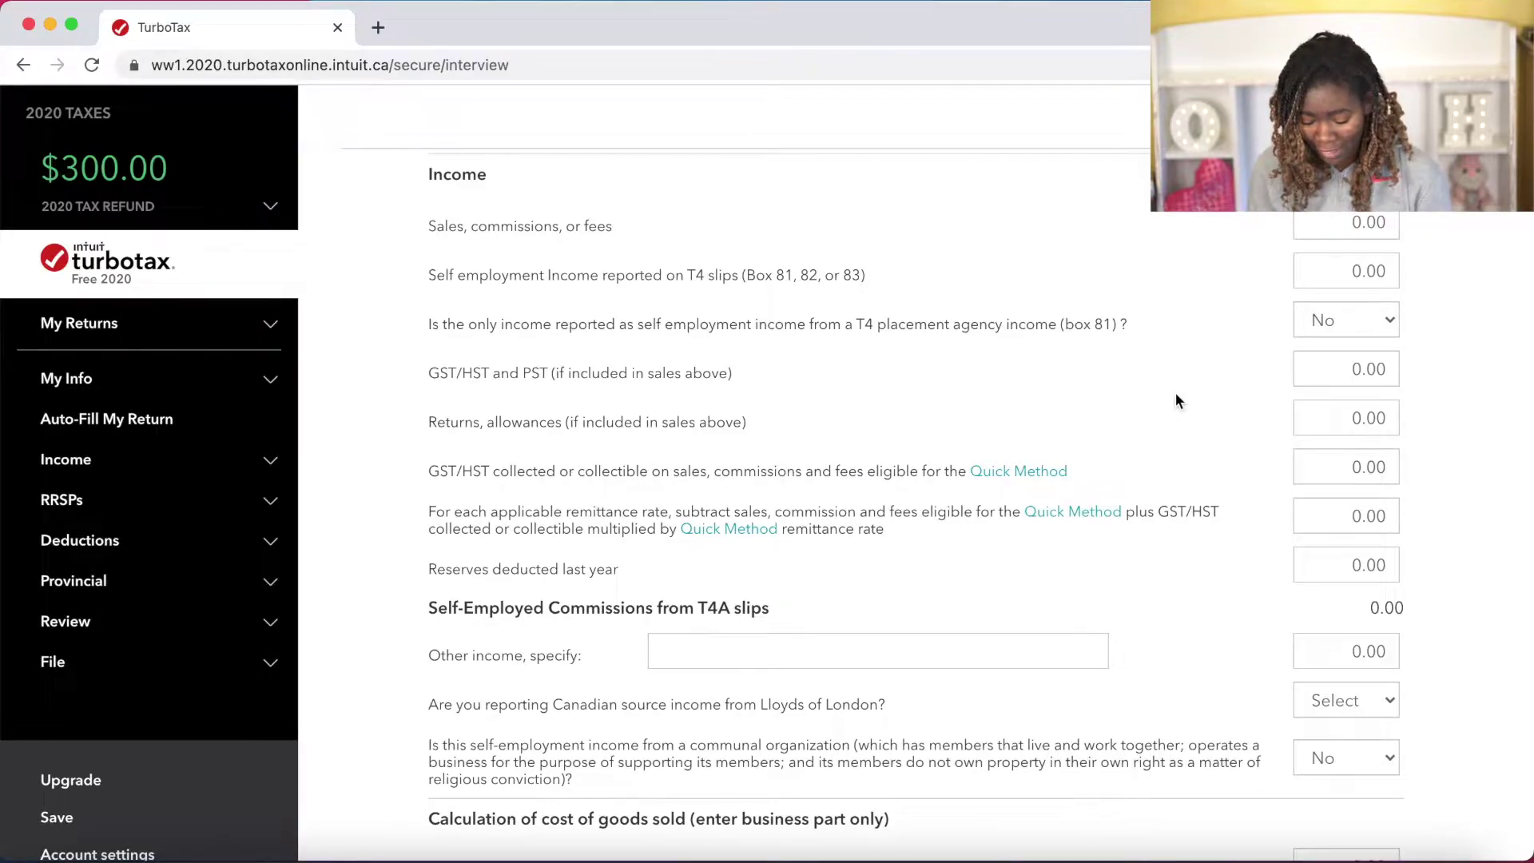
Back in TurboTax, consult the calculator, enter 15330 for Sales, commissions, or fees, and go to the Expenses section.
{"action": "left_click", "coordinate": [1345, 226]}
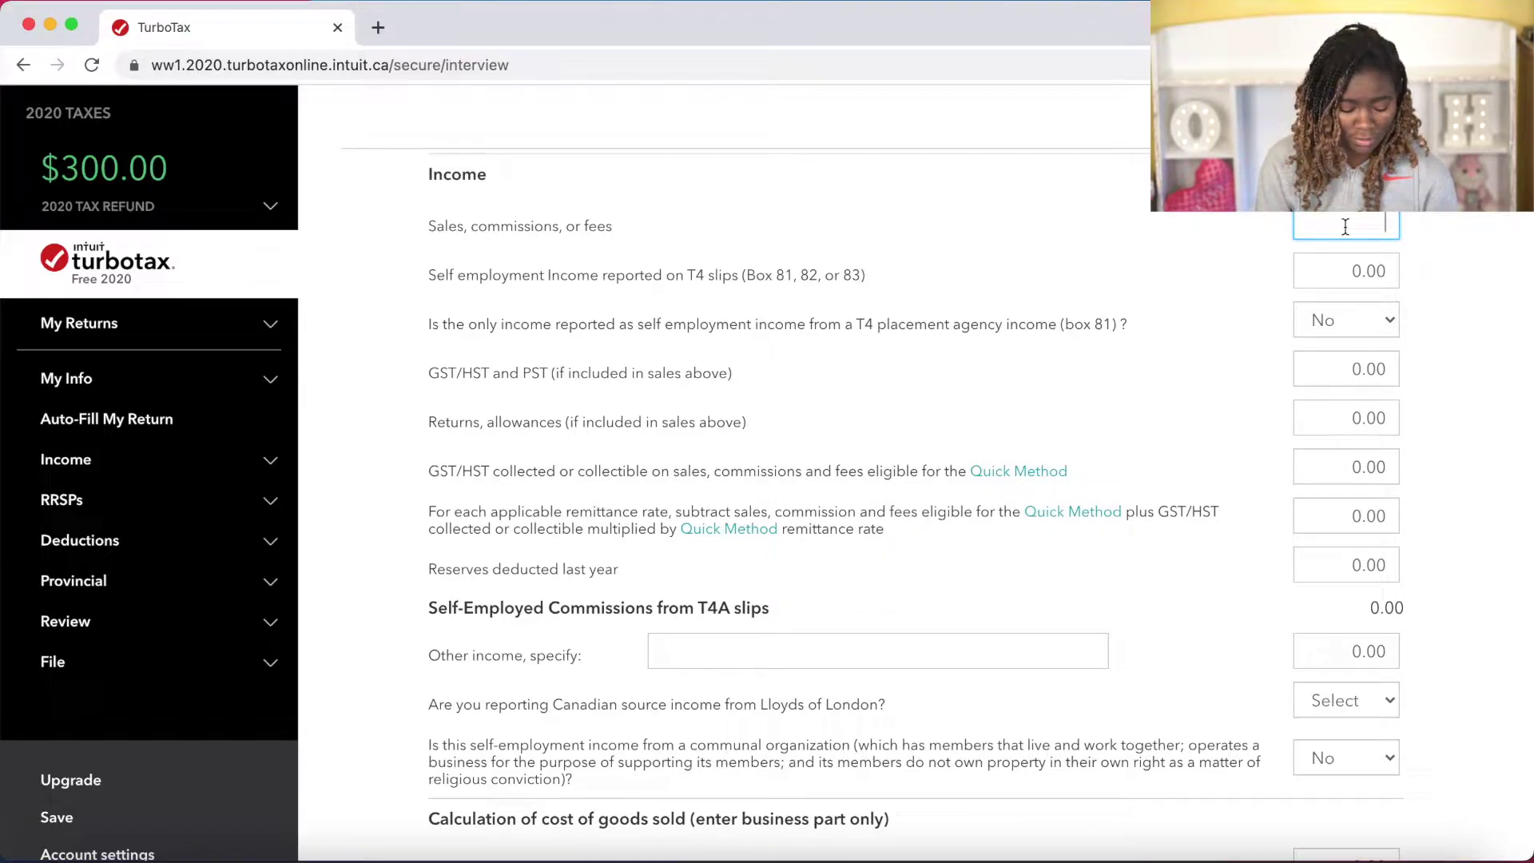
{"action": "left_click", "coordinate": [1343, 858]}
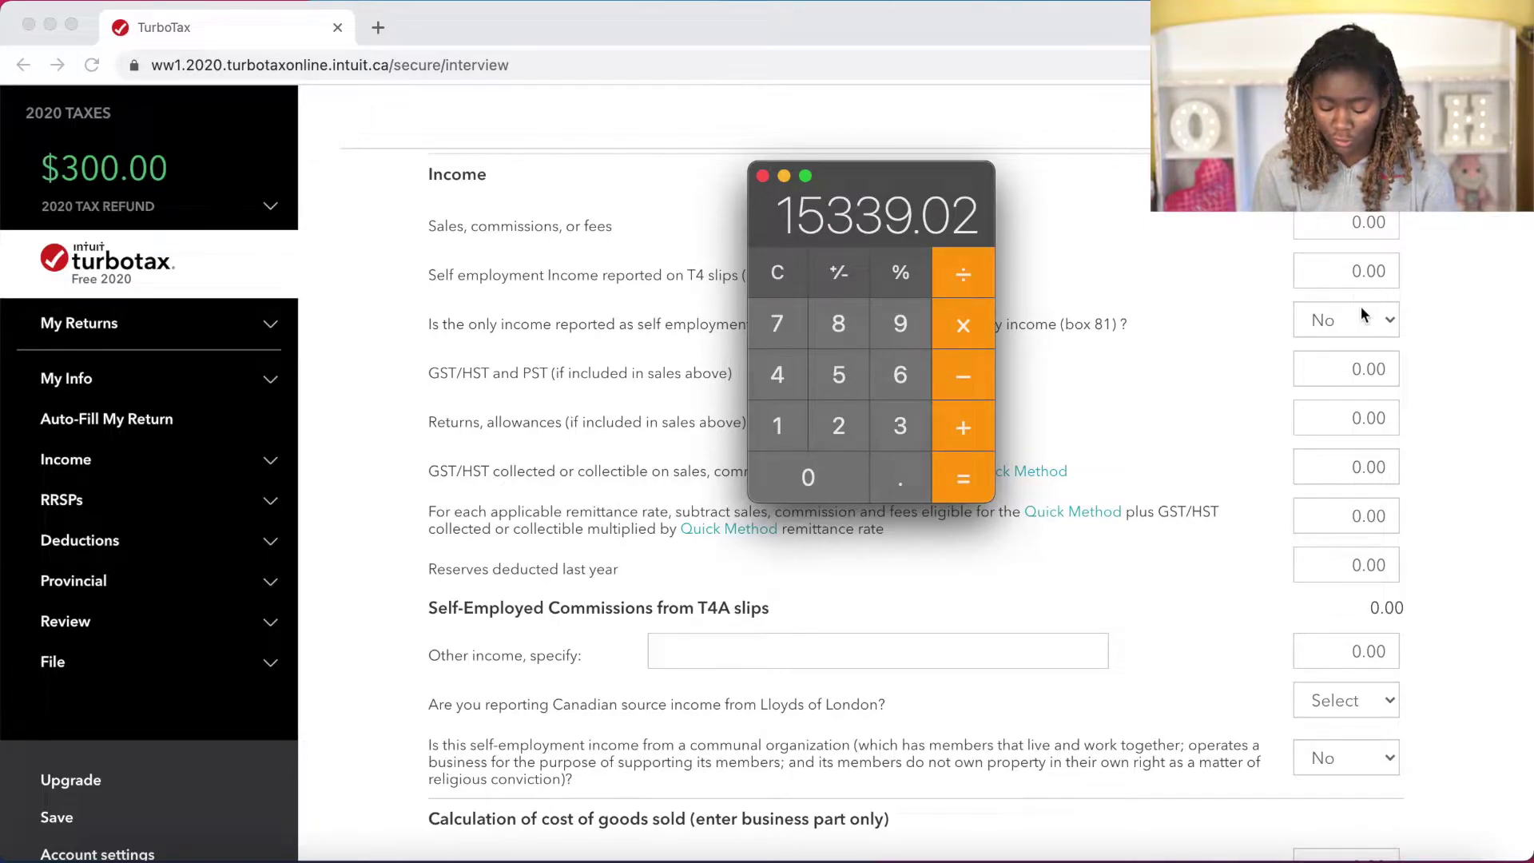
{"action": "left_click", "coordinate": [1355, 221]}
{"action": "type", "text": "15330"}
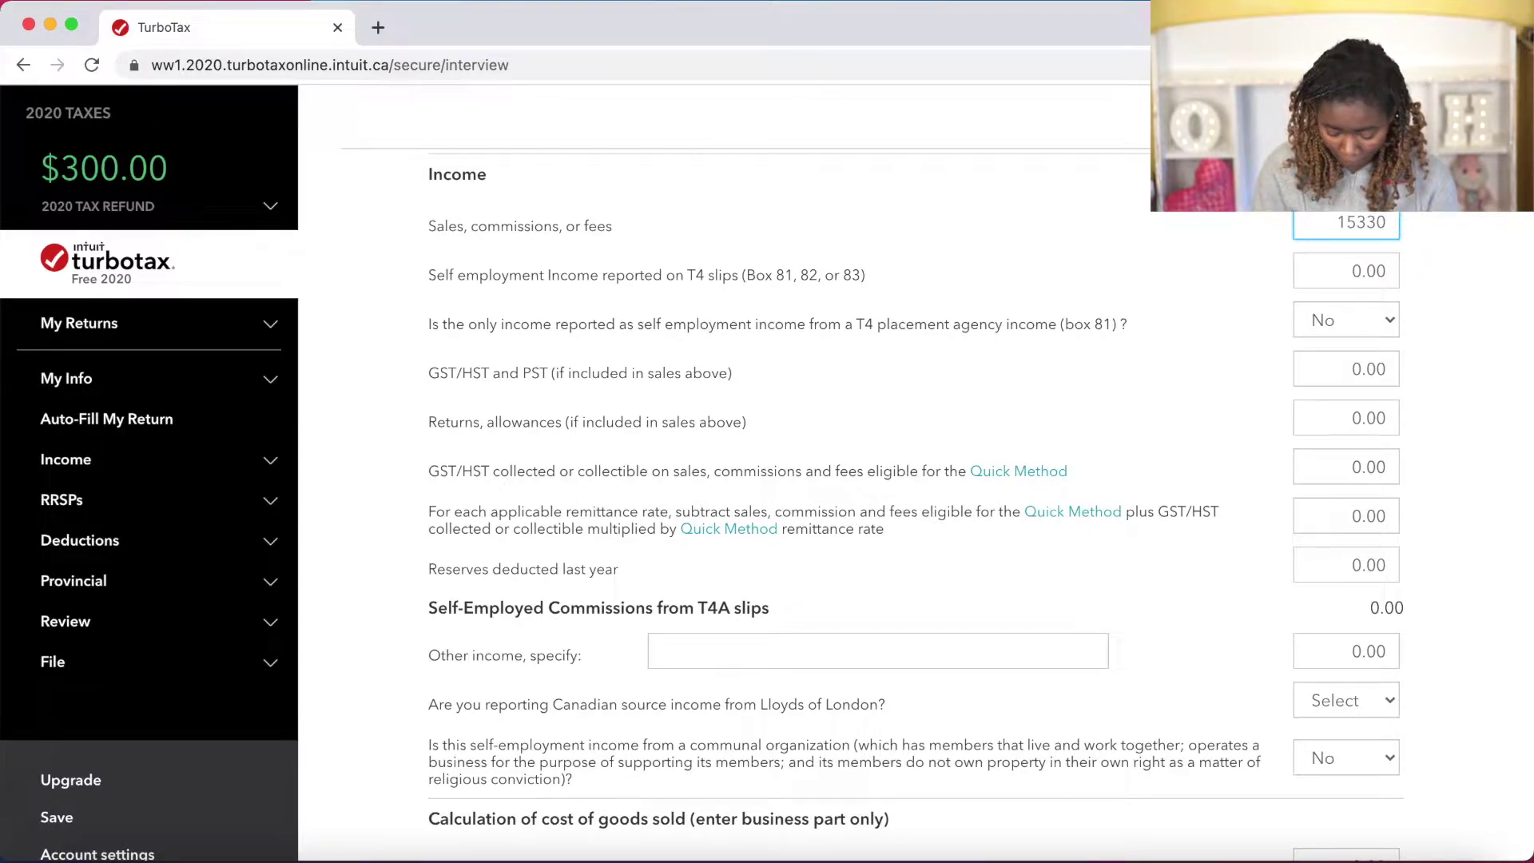
{"action": "type", "text": ".00"}
{"action": "scroll", "coordinate": [1465, 482], "scroll_direction": "down", "scroll_amount": 8}
{"action": "scroll", "coordinate": [1466, 479], "scroll_direction": "up", "scroll_amount": 4}
{"action": "scroll", "coordinate": [1466, 479], "scroll_direction": "down", "scroll_amount": 7}
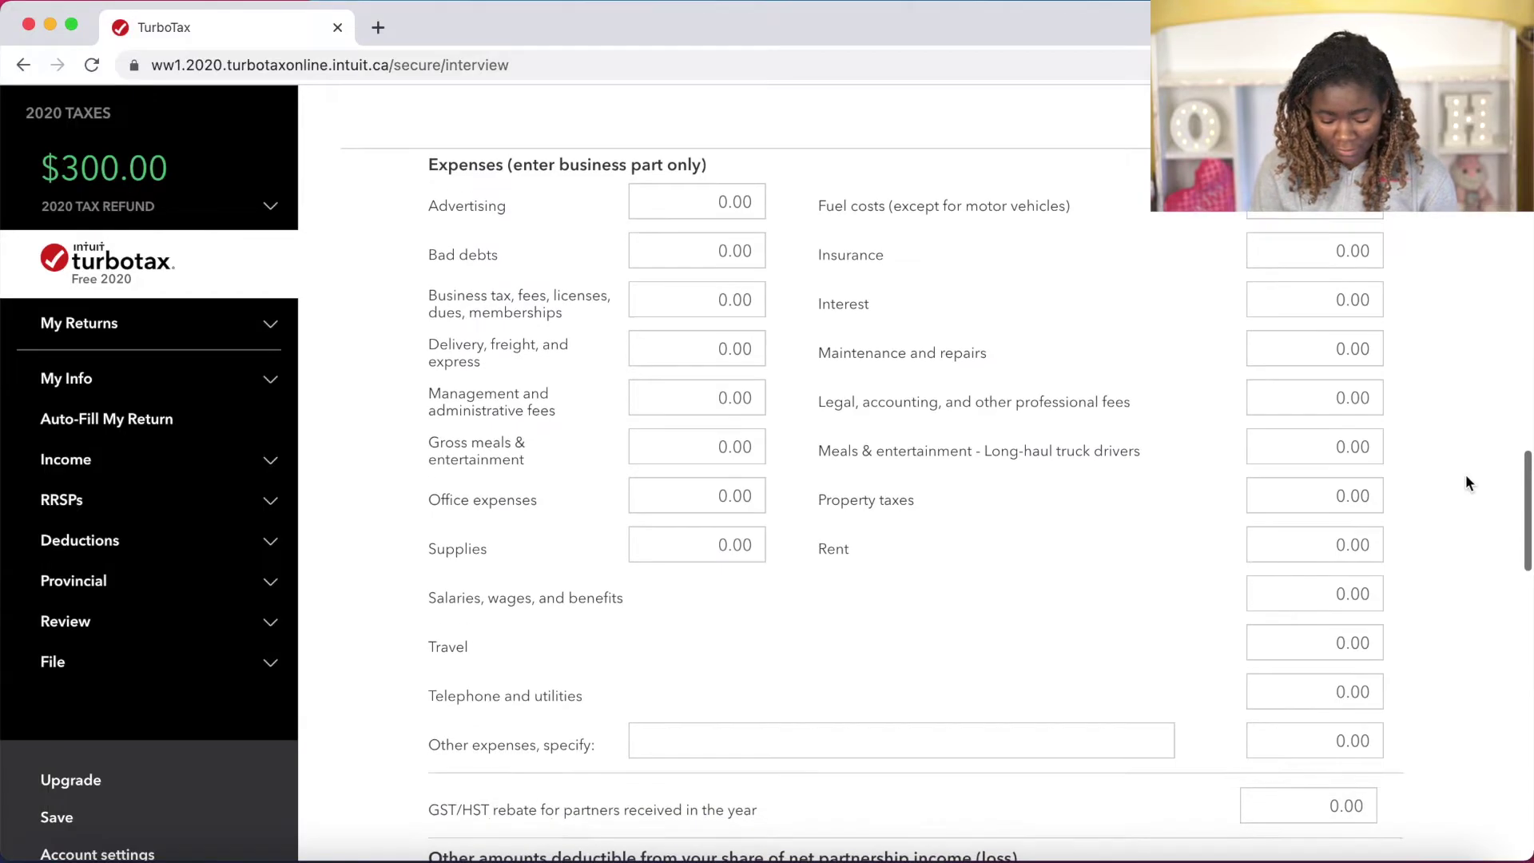
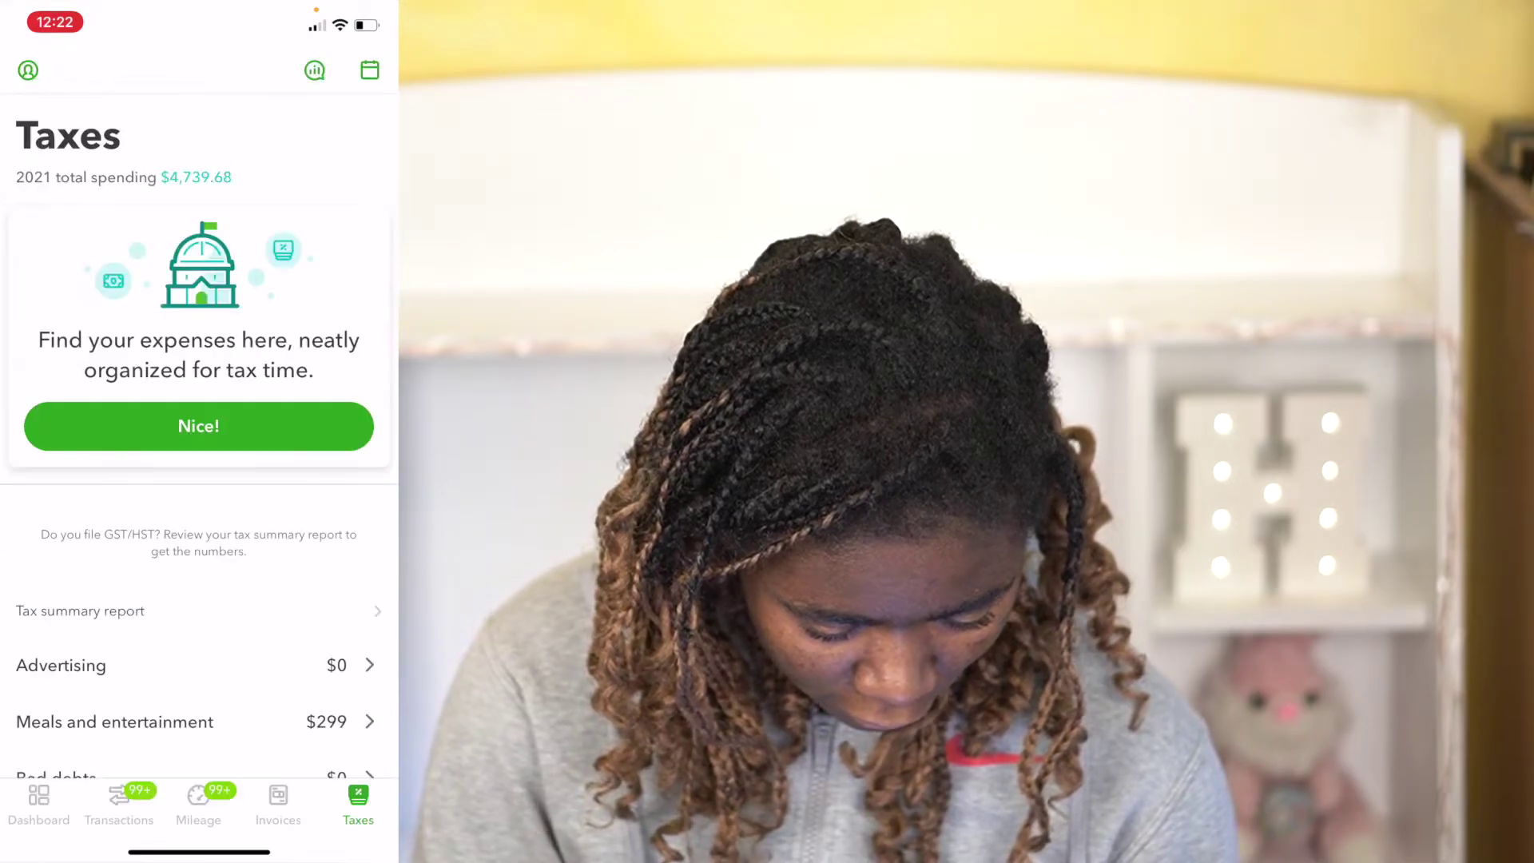
Switch to QuickBooks Self-Employed on the phone and review the transactions under Motor vehicle expenses.
{"action": "scroll", "coordinate": [198, 631], "scroll_direction": "down", "scroll_amount": 5}
{"action": "left_click", "coordinate": [192, 583]}
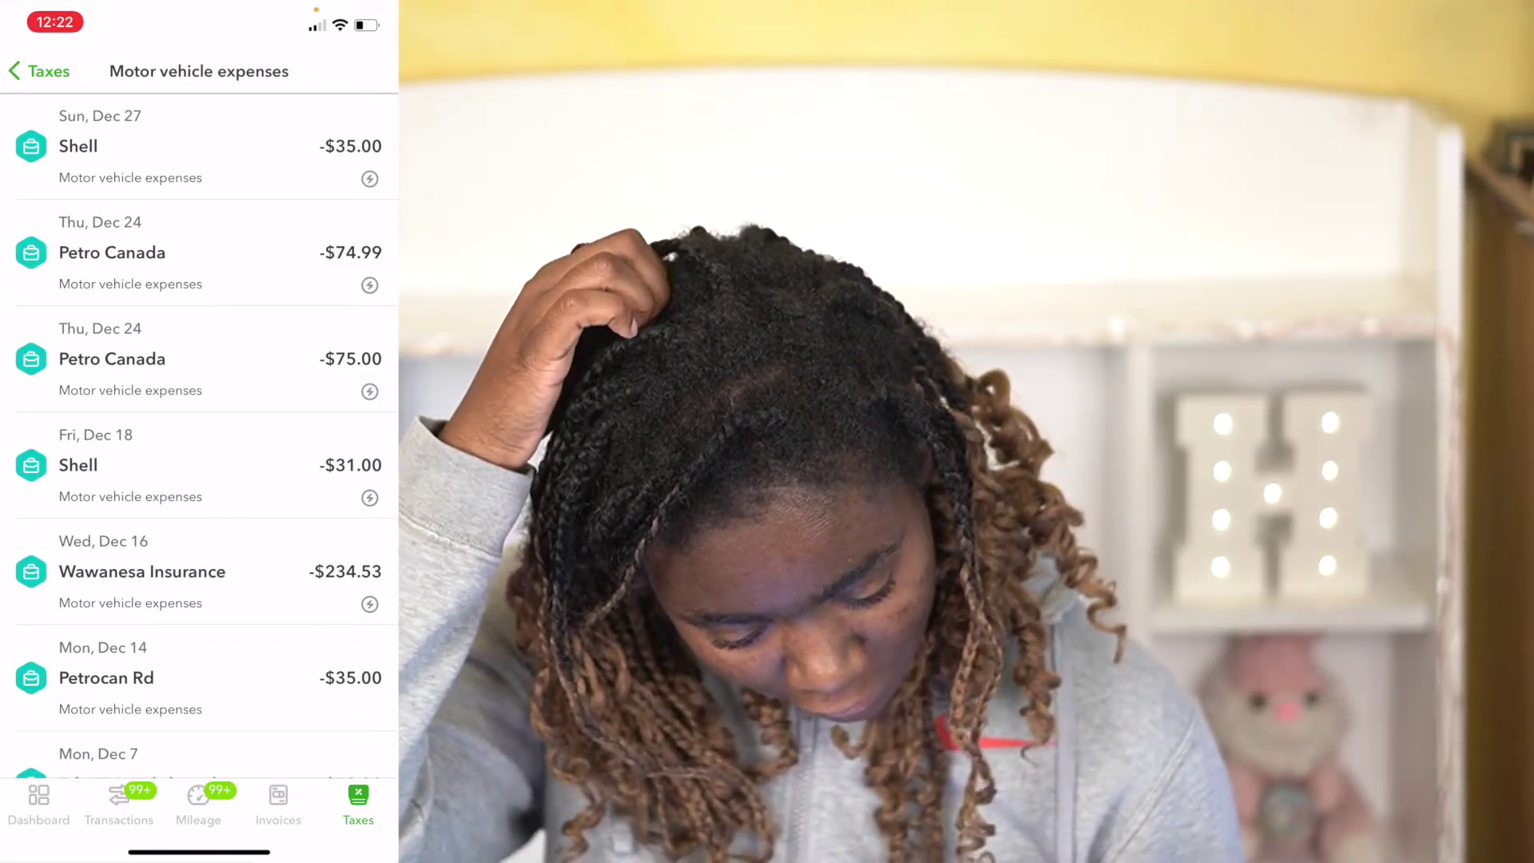
{"action": "scroll", "coordinate": [198, 440], "scroll_direction": "up", "scroll_amount": 2}
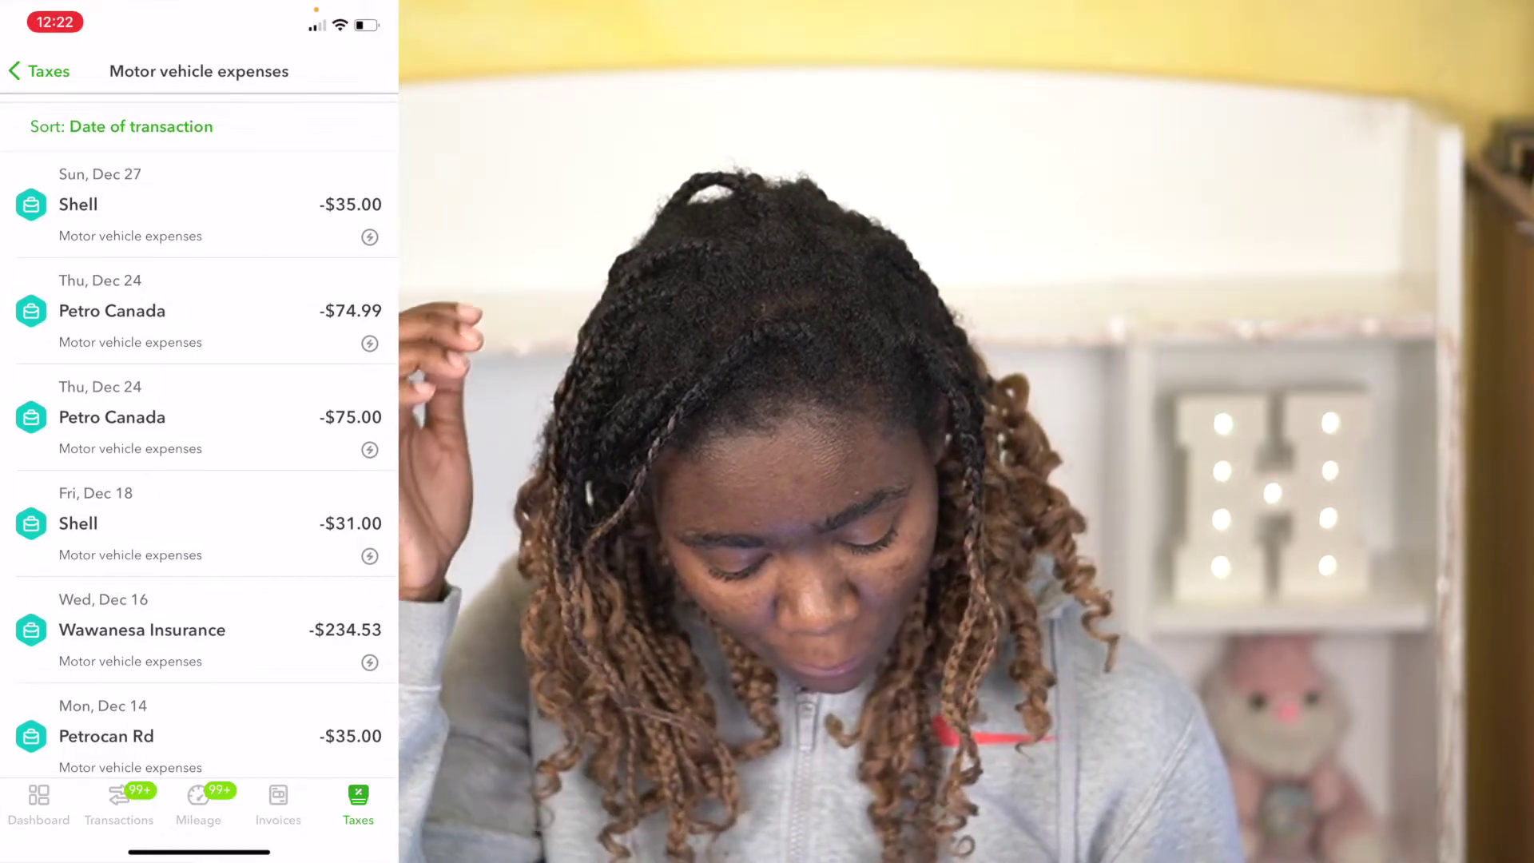
{"action": "scroll", "coordinate": [198, 440], "scroll_direction": "up", "scroll_amount": 2}
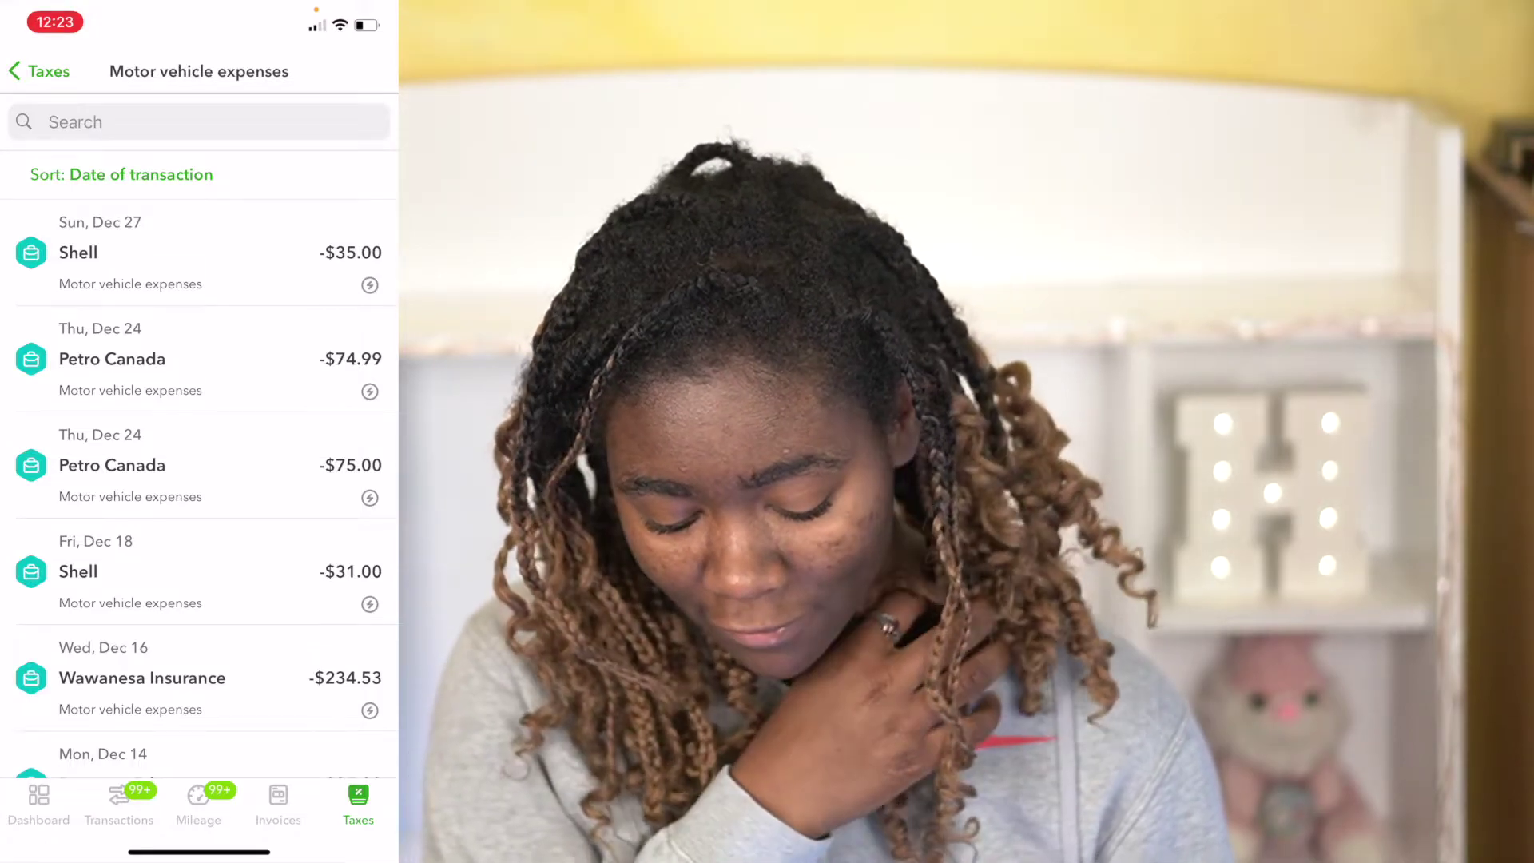
{"action": "scroll", "coordinate": [200, 439], "scroll_direction": "down", "scroll_amount": 10}
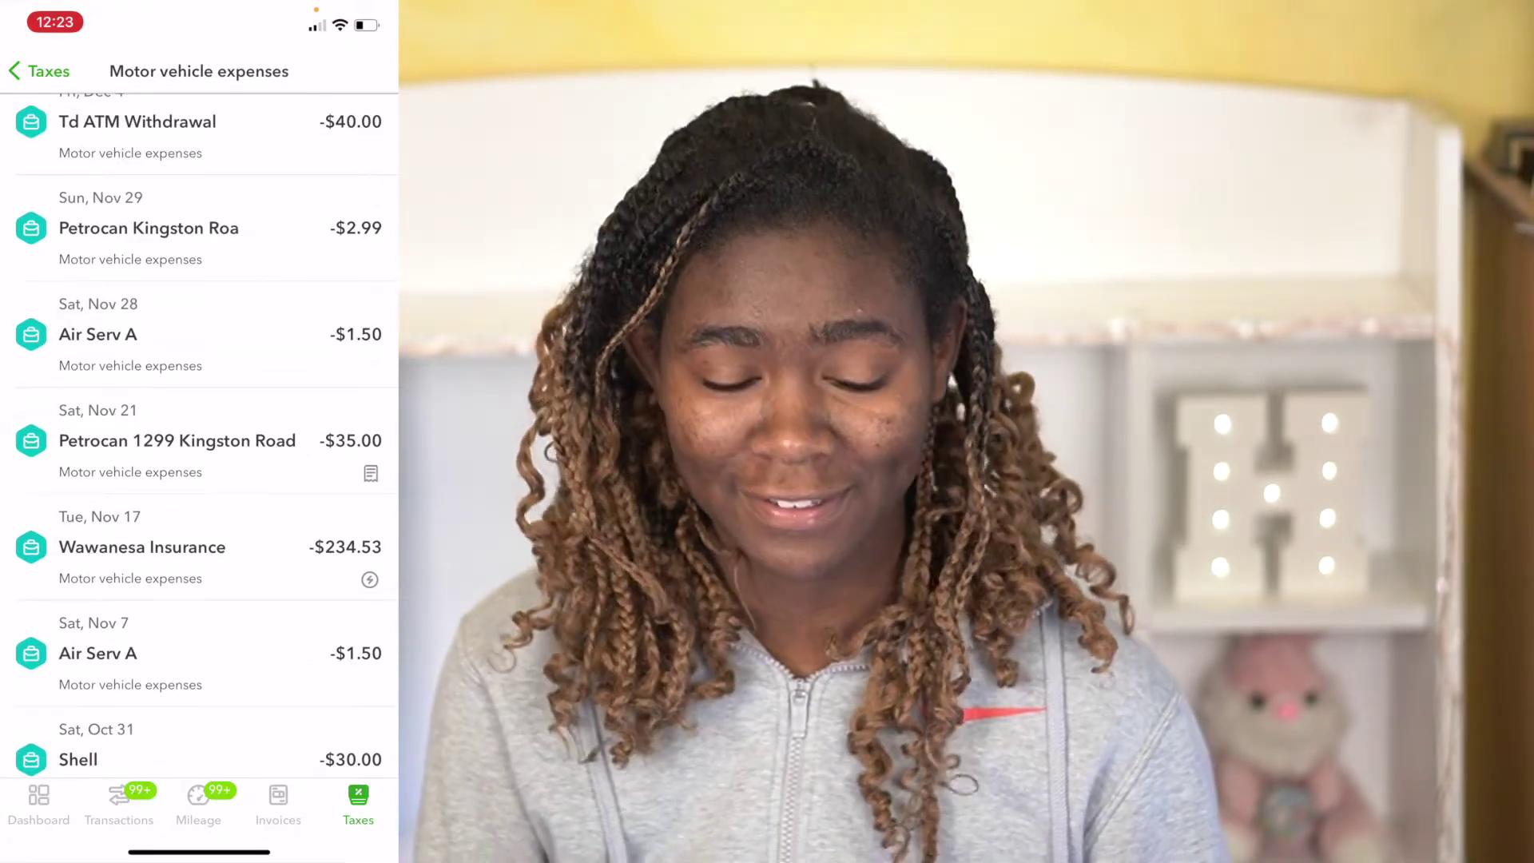
{"action": "scroll", "coordinate": [199, 439], "scroll_direction": "down", "scroll_amount": 8}
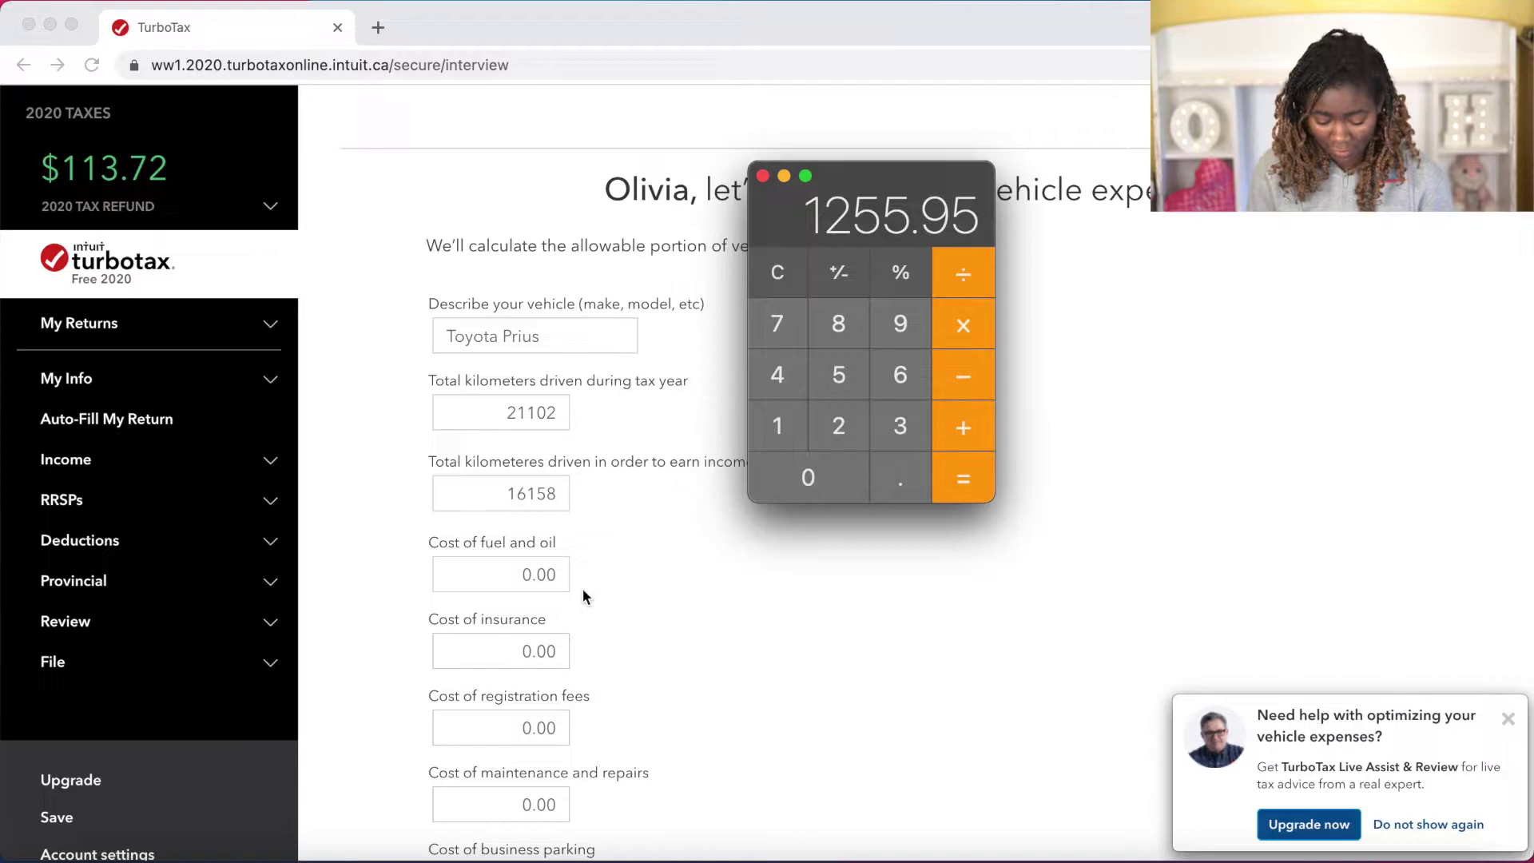
Back in TurboTax, set the Toyota Prius's cost of fuel and oil to 1,255.95 and its cost of insurance to 2,345.33.
{"action": "left_click", "coordinate": [514, 575]}
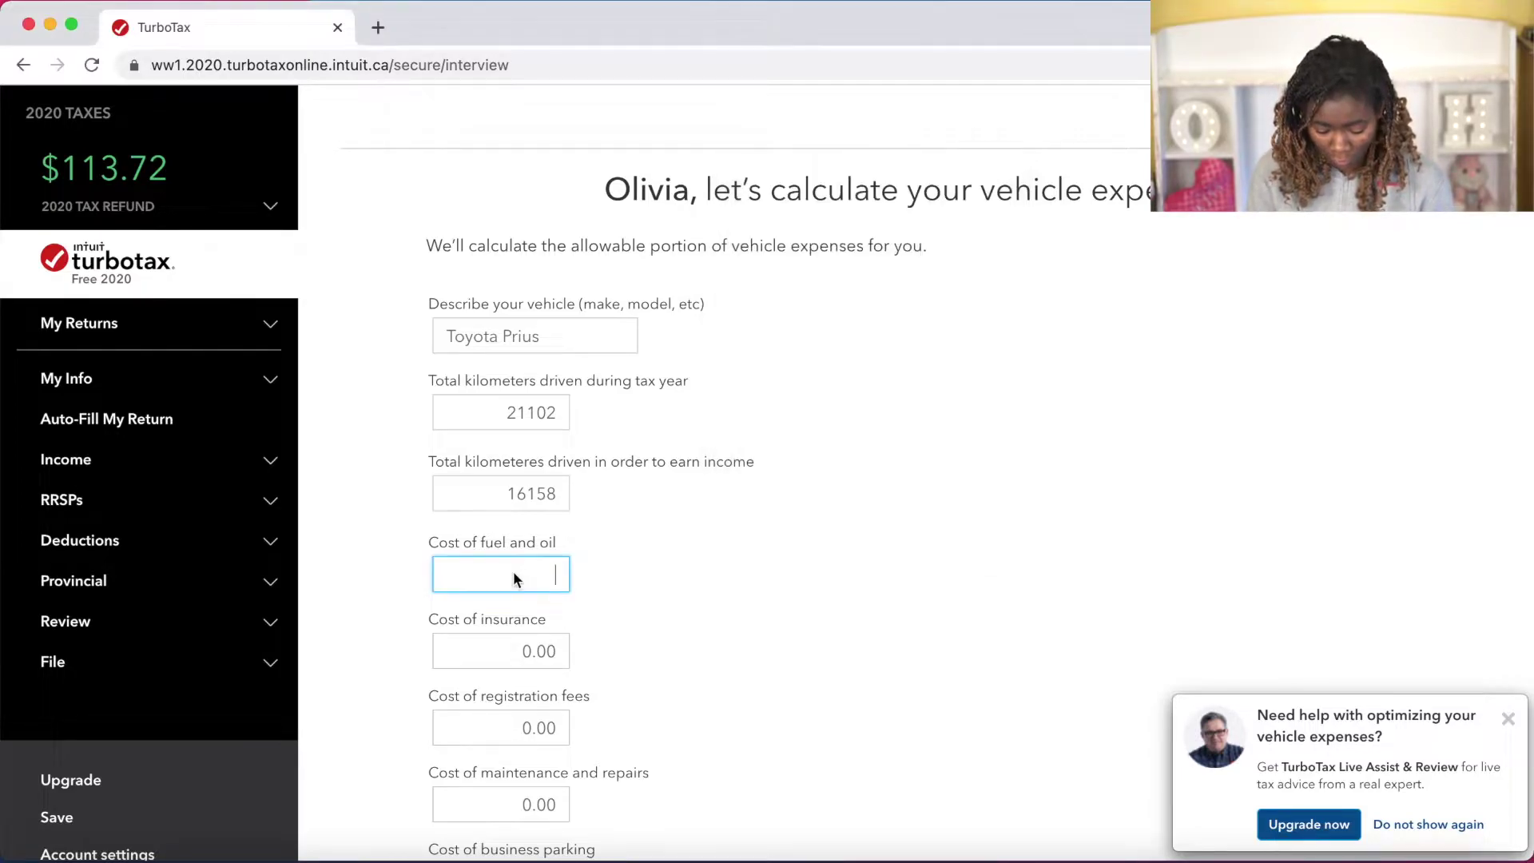
{"action": "type", "text": "1,255"}
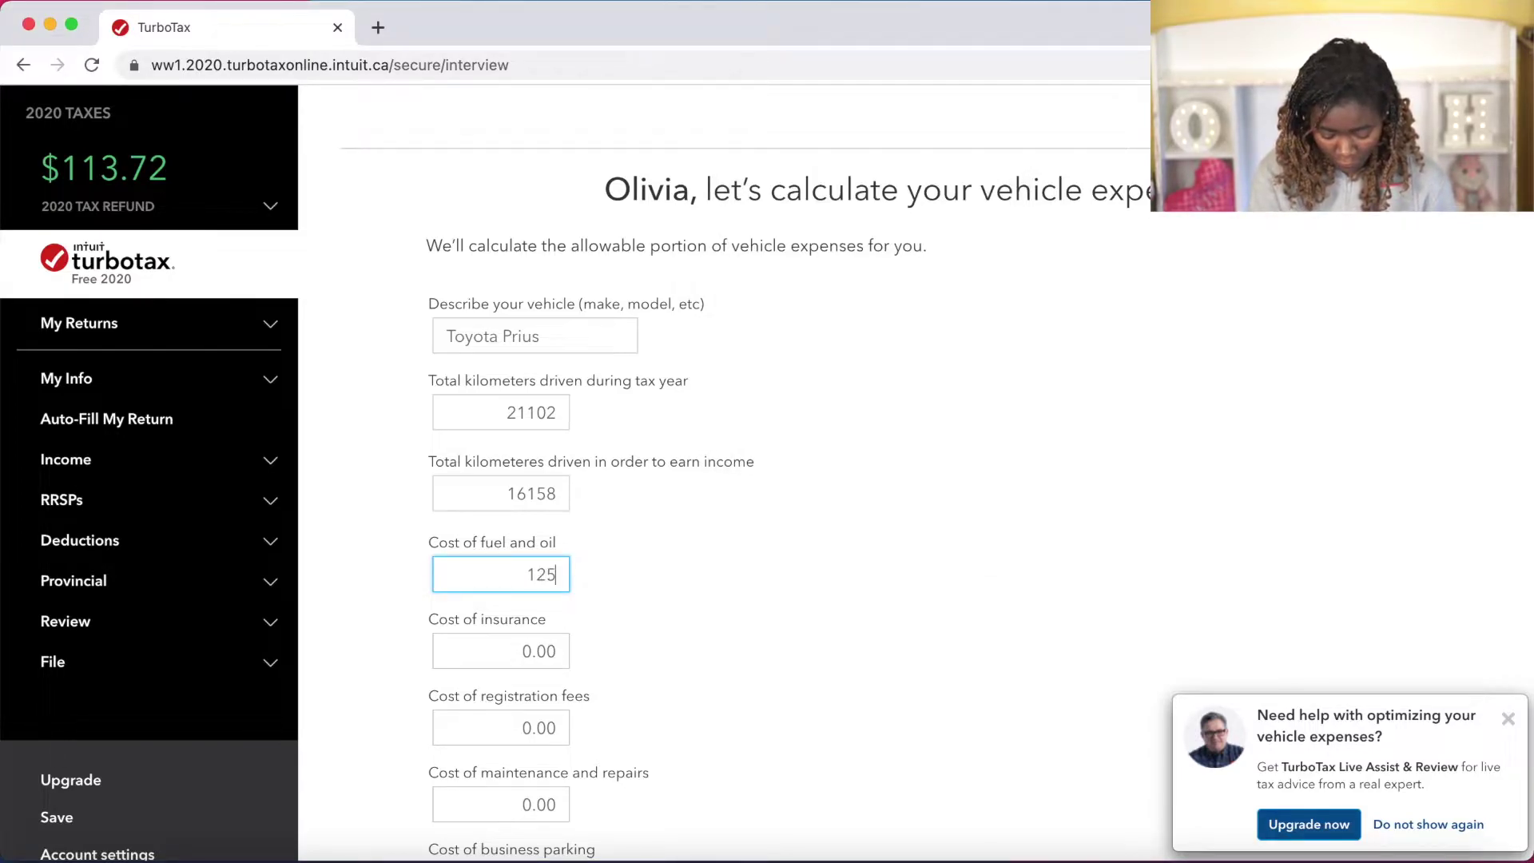
{"action": "type", "text": ".95"}
{"action": "scroll", "coordinate": [875, 594], "scroll_direction": "down", "scroll_amount": 2}
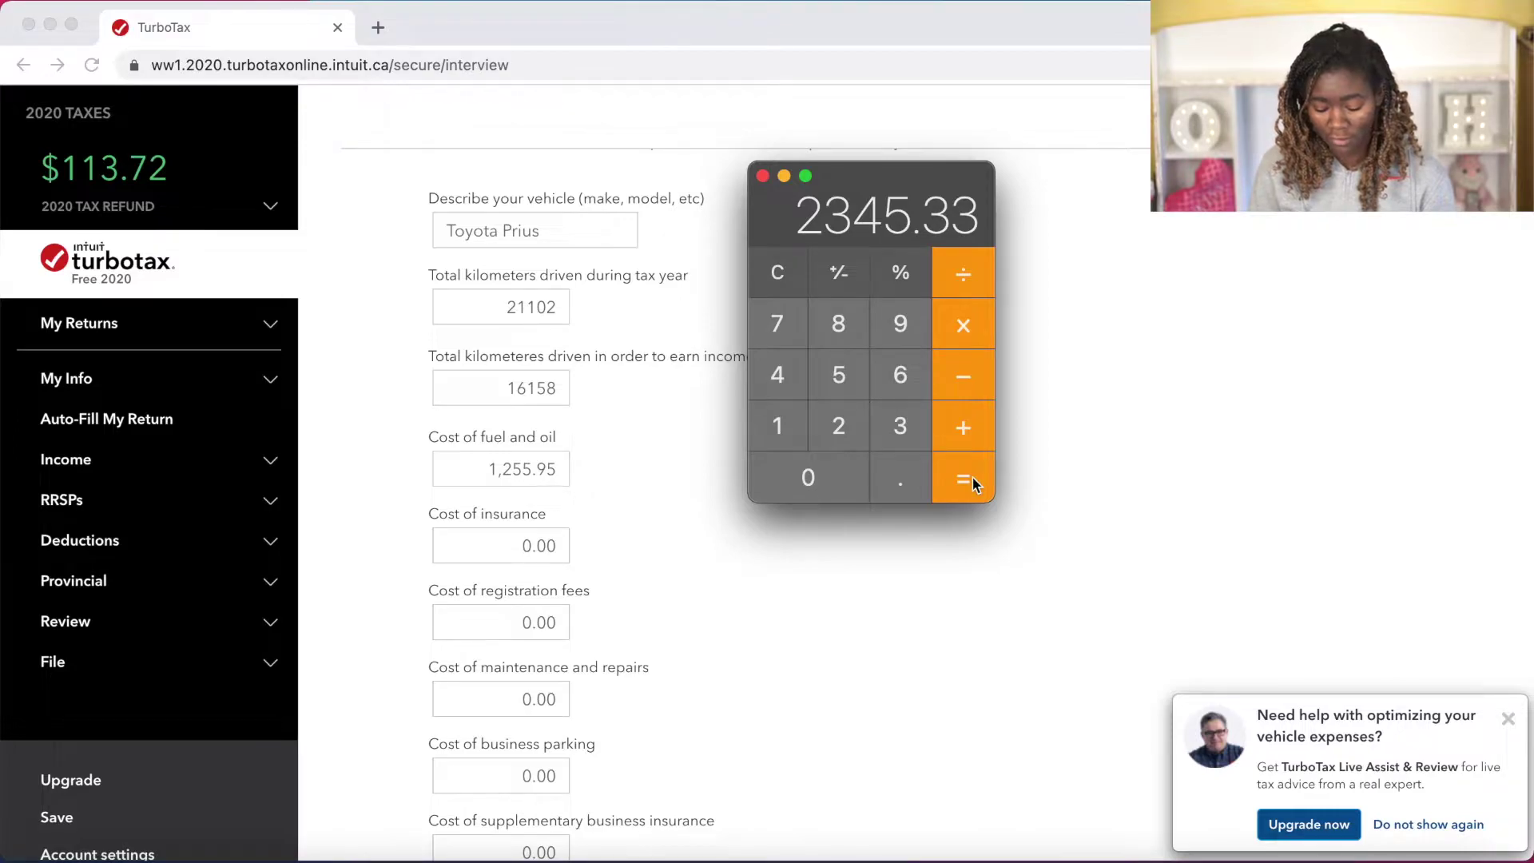
{"action": "left_click", "coordinate": [510, 544]}
{"action": "left_click", "coordinate": [516, 543]}
{"action": "type", "text": "2345.33"}
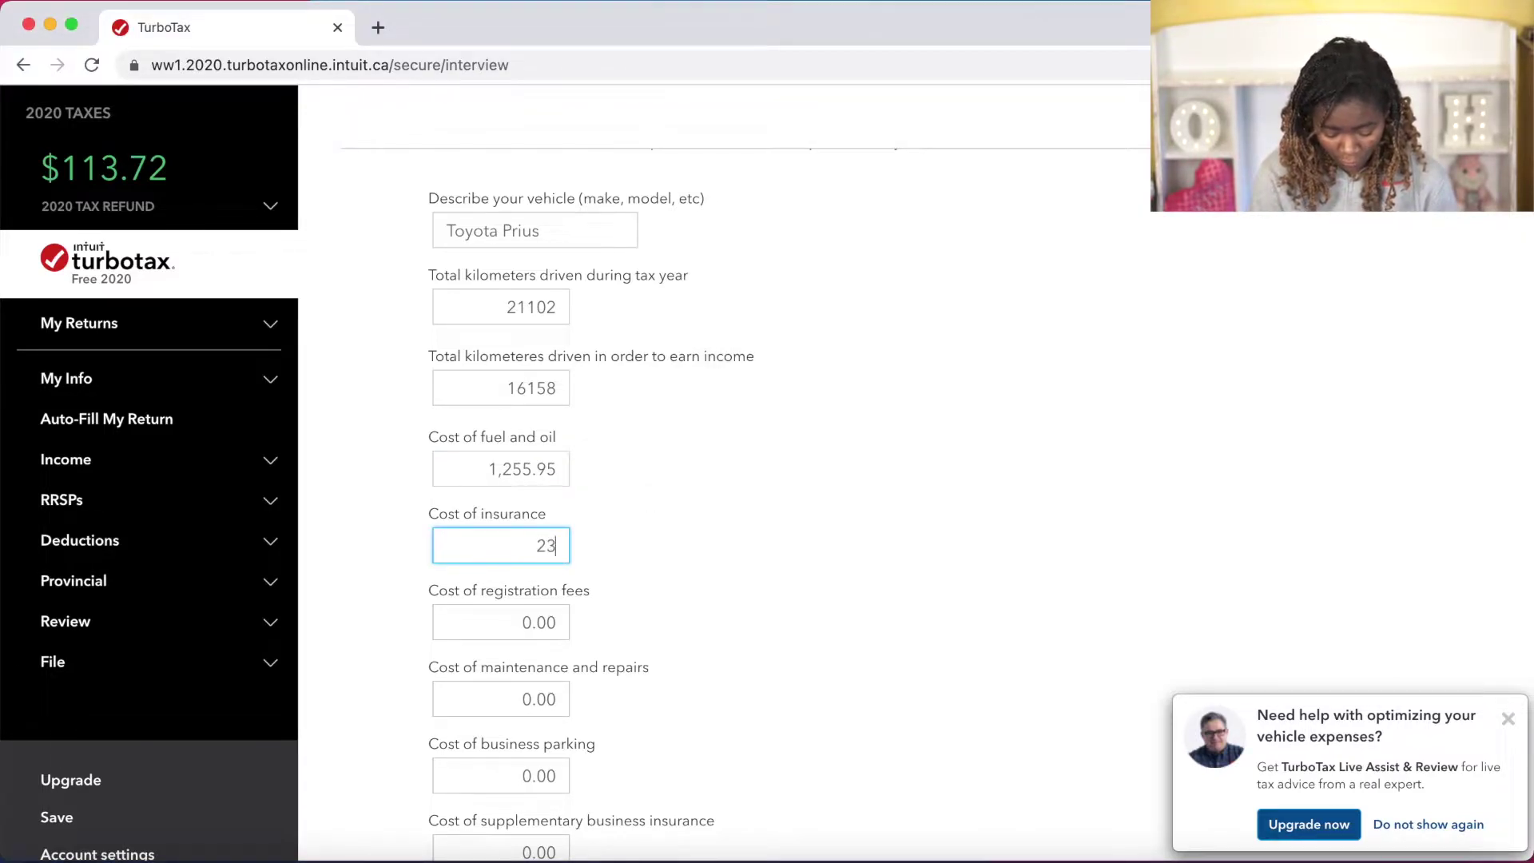
{"action": "left_click", "coordinate": [820, 431]}
Set the vehicle's cost of maintenance and repairs to 992.03.
{"action": "scroll", "coordinate": [819, 431], "scroll_direction": "down", "scroll_amount": 2}
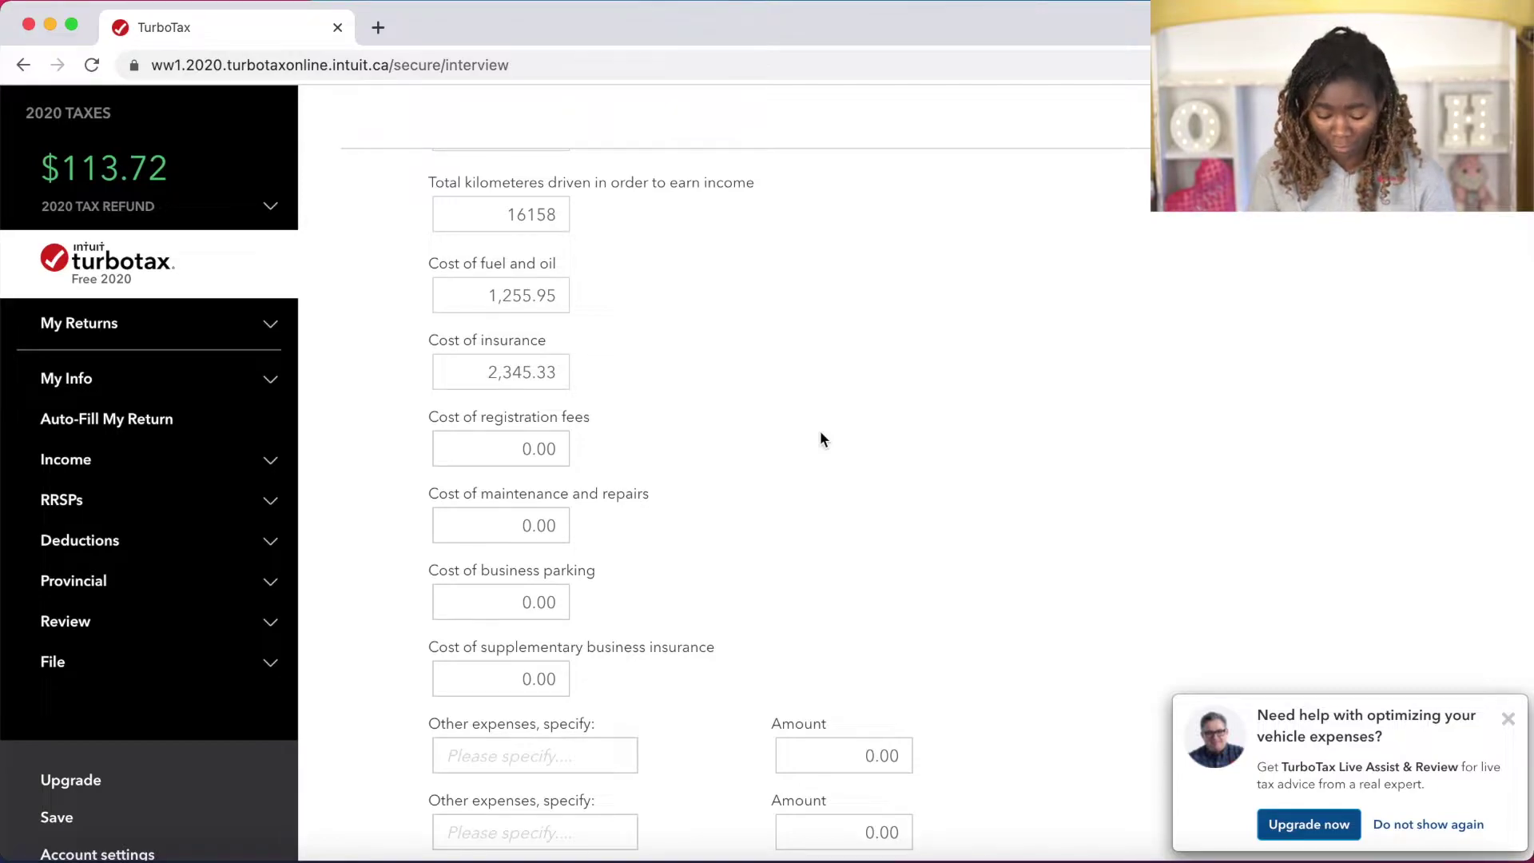
{"action": "scroll", "coordinate": [820, 431], "scroll_direction": "down", "scroll_amount": 1}
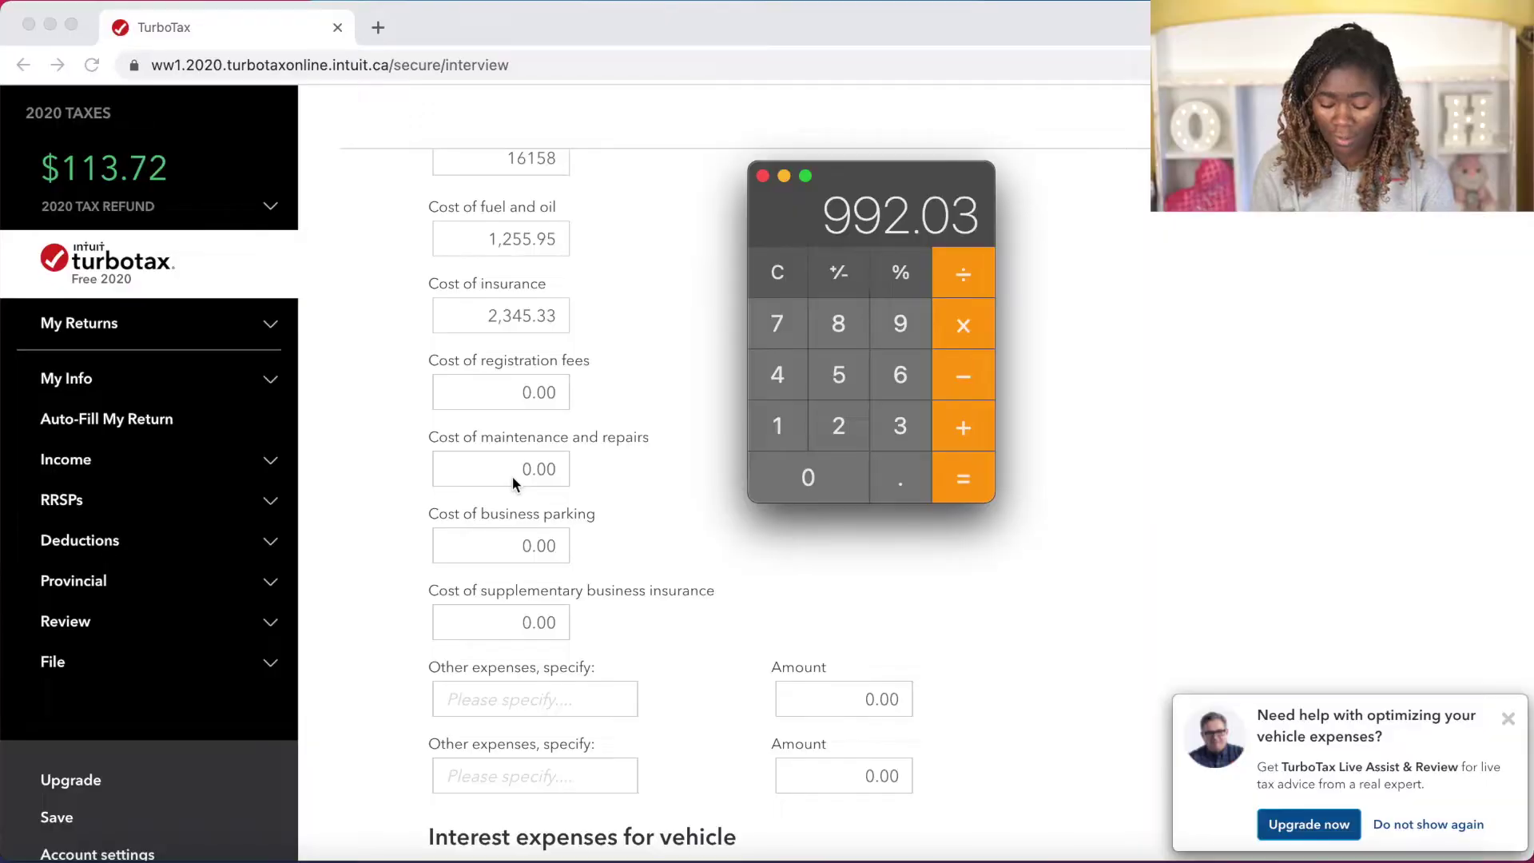
{"action": "left_click", "coordinate": [506, 477]}
{"action": "left_click", "coordinate": [515, 473]}
{"action": "type", "text": "992.03"}
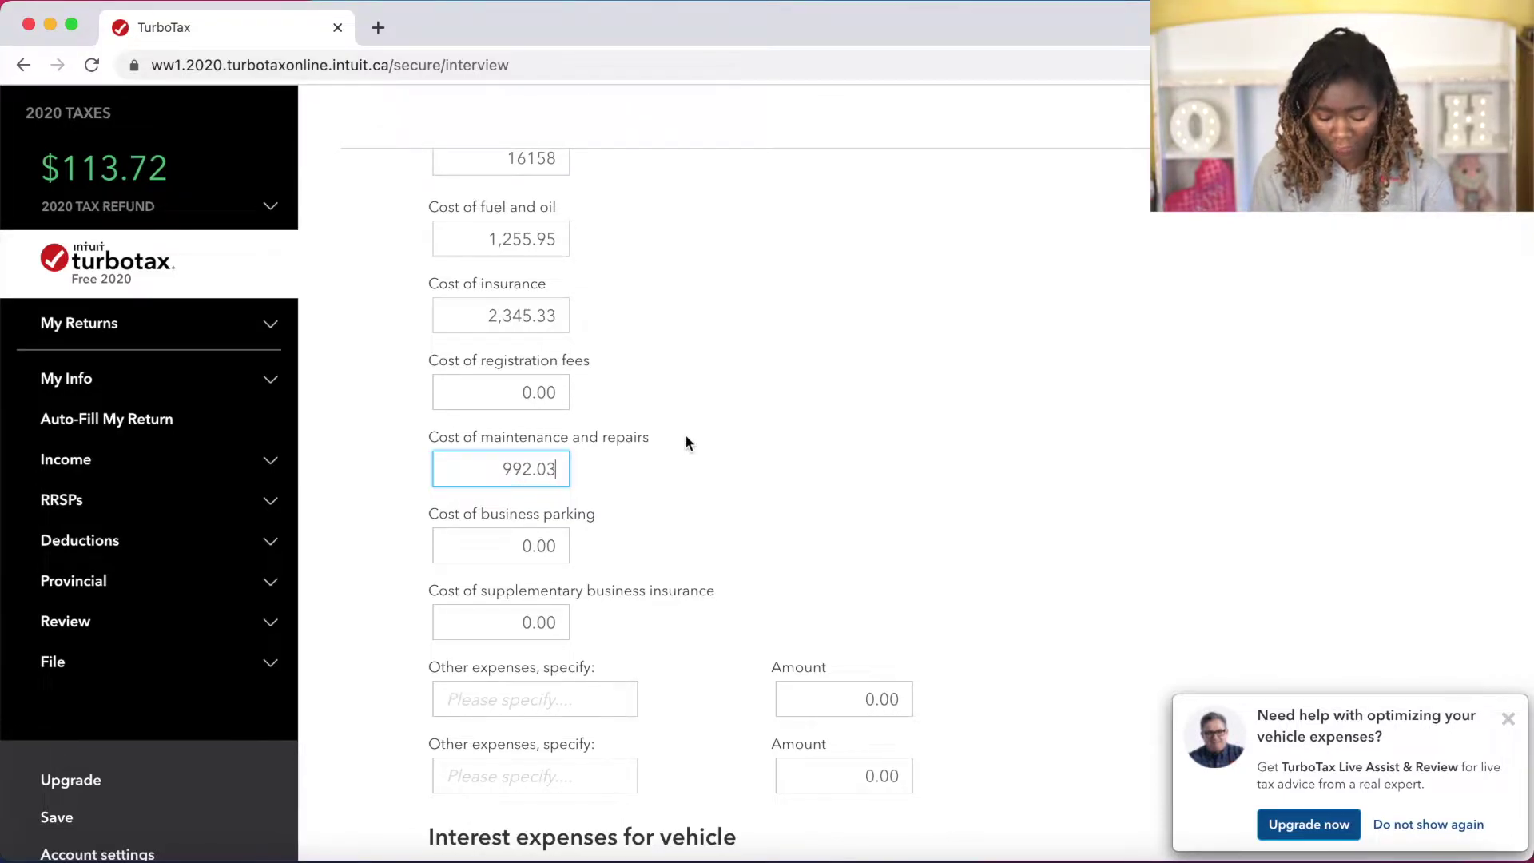
Examine the vehicle's other expense, interest and leasing cost fields down to the Capital Cost Allowance section.
{"action": "scroll", "coordinate": [685, 441], "scroll_direction": "down", "scroll_amount": 3}
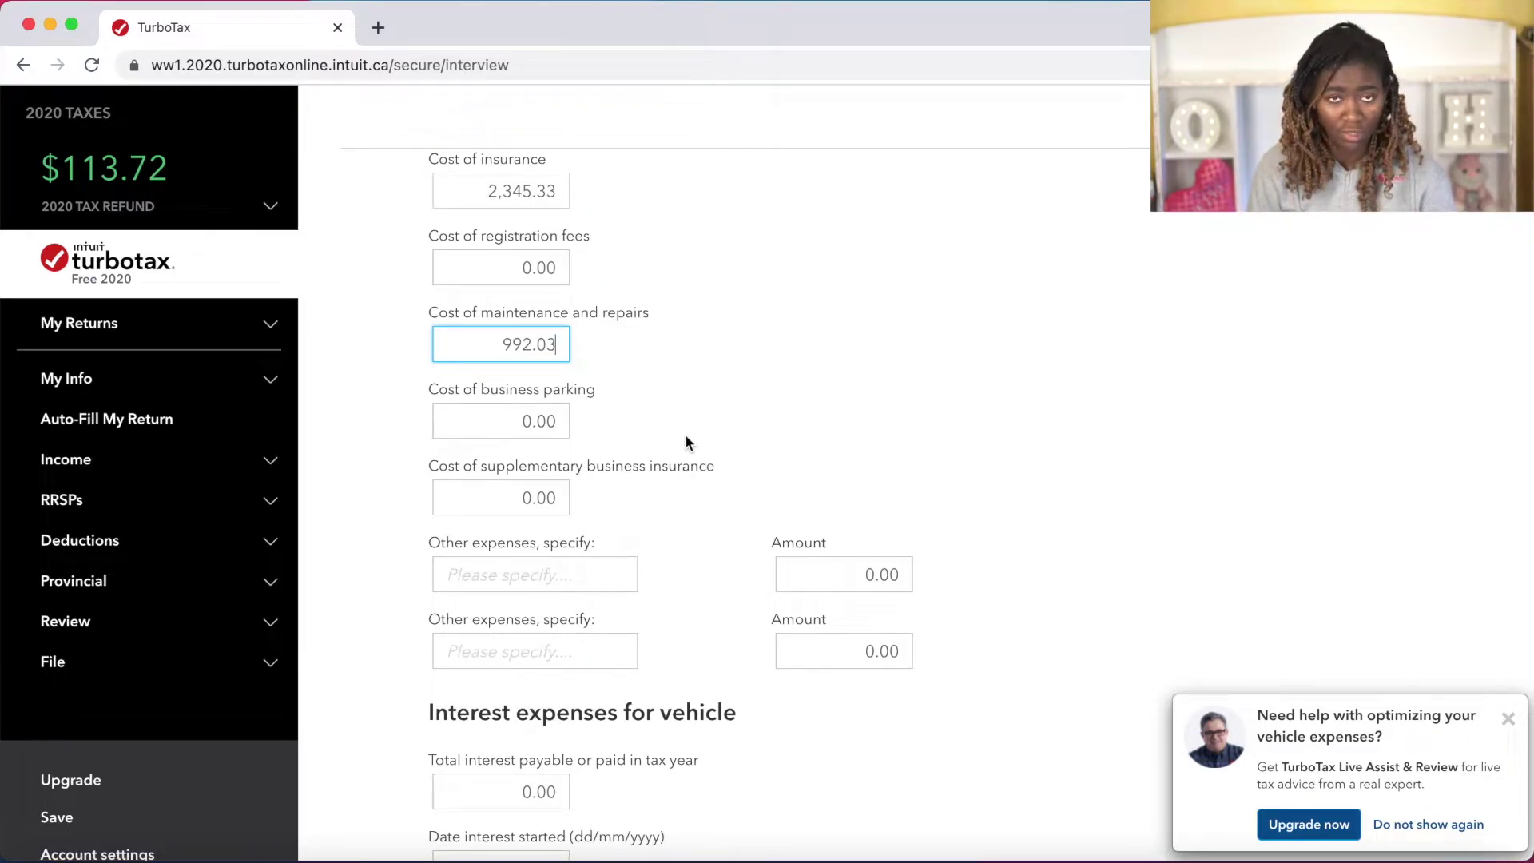
{"action": "scroll", "coordinate": [683, 434], "scroll_direction": "down", "scroll_amount": 1}
{"action": "left_click", "coordinate": [833, 367]}
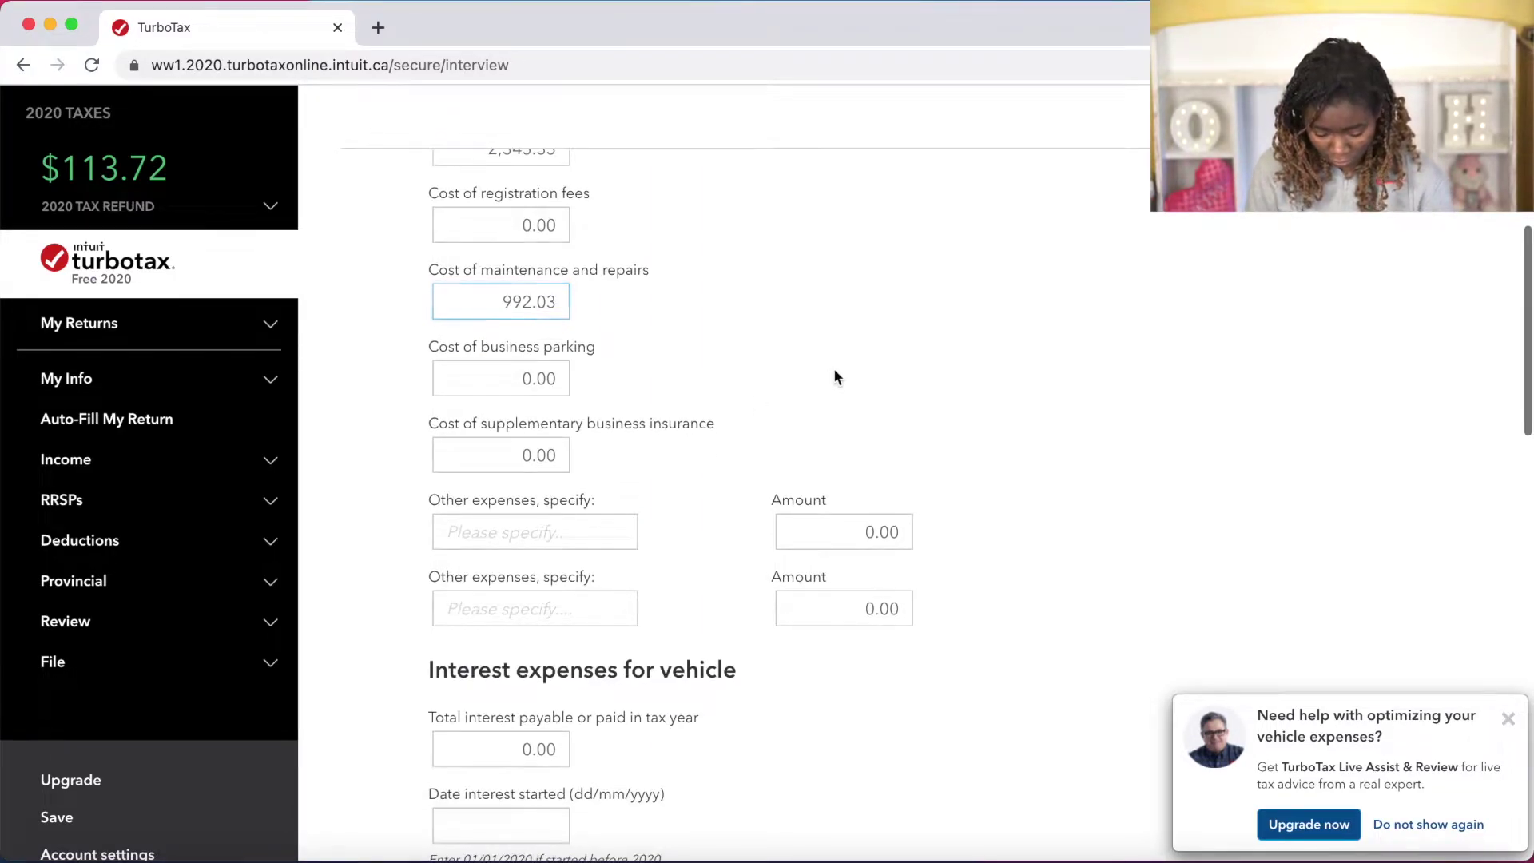
{"action": "scroll", "coordinate": [834, 372], "scroll_direction": "down", "scroll_amount": 8}
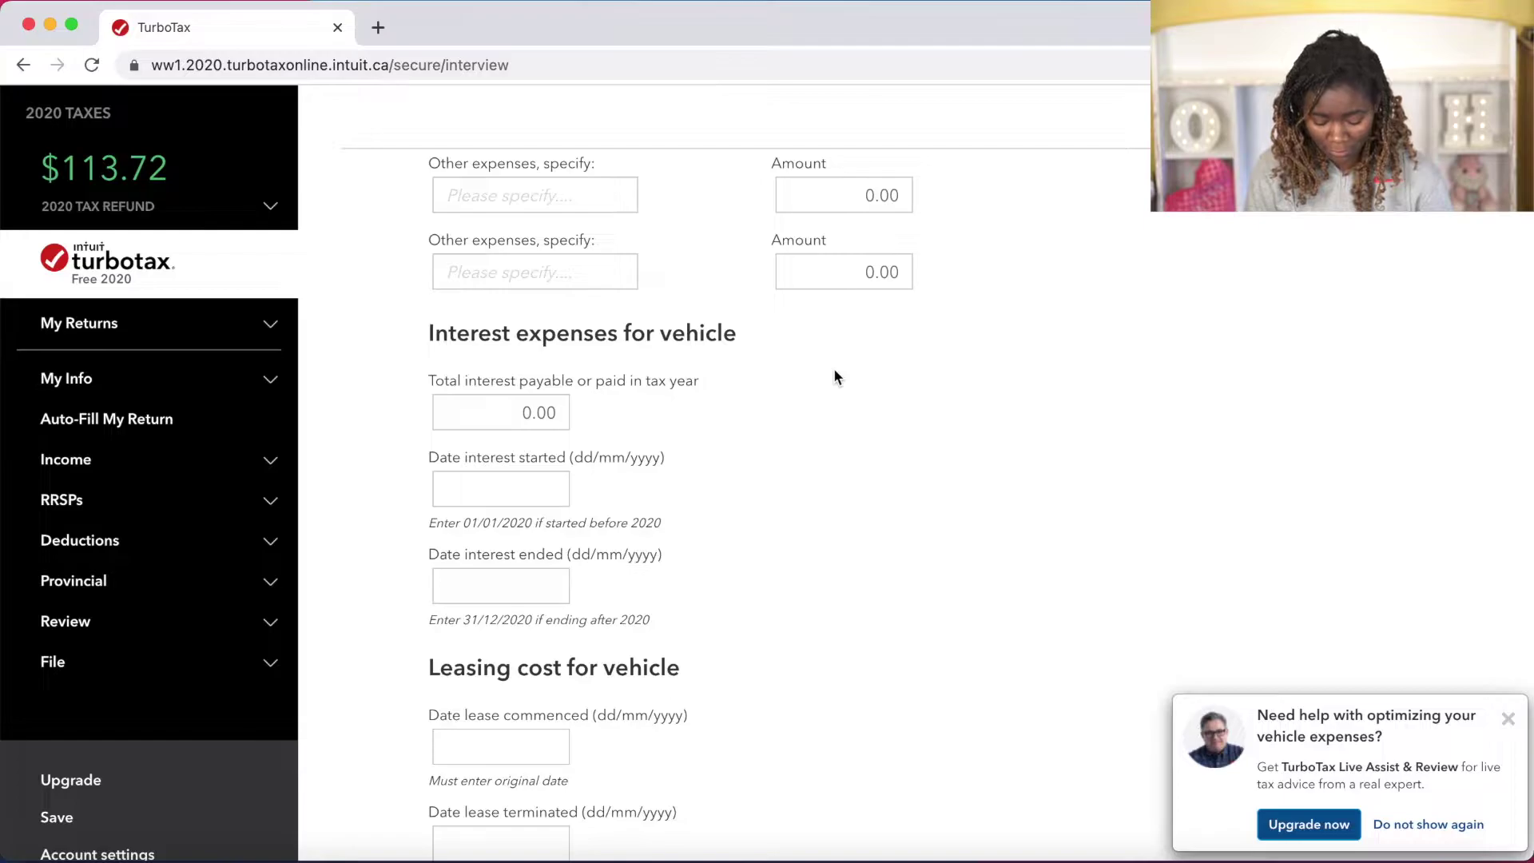
{"action": "scroll", "coordinate": [834, 375], "scroll_direction": "down", "scroll_amount": 11}
{"action": "scroll", "coordinate": [834, 376], "scroll_direction": "down", "scroll_amount": 6}
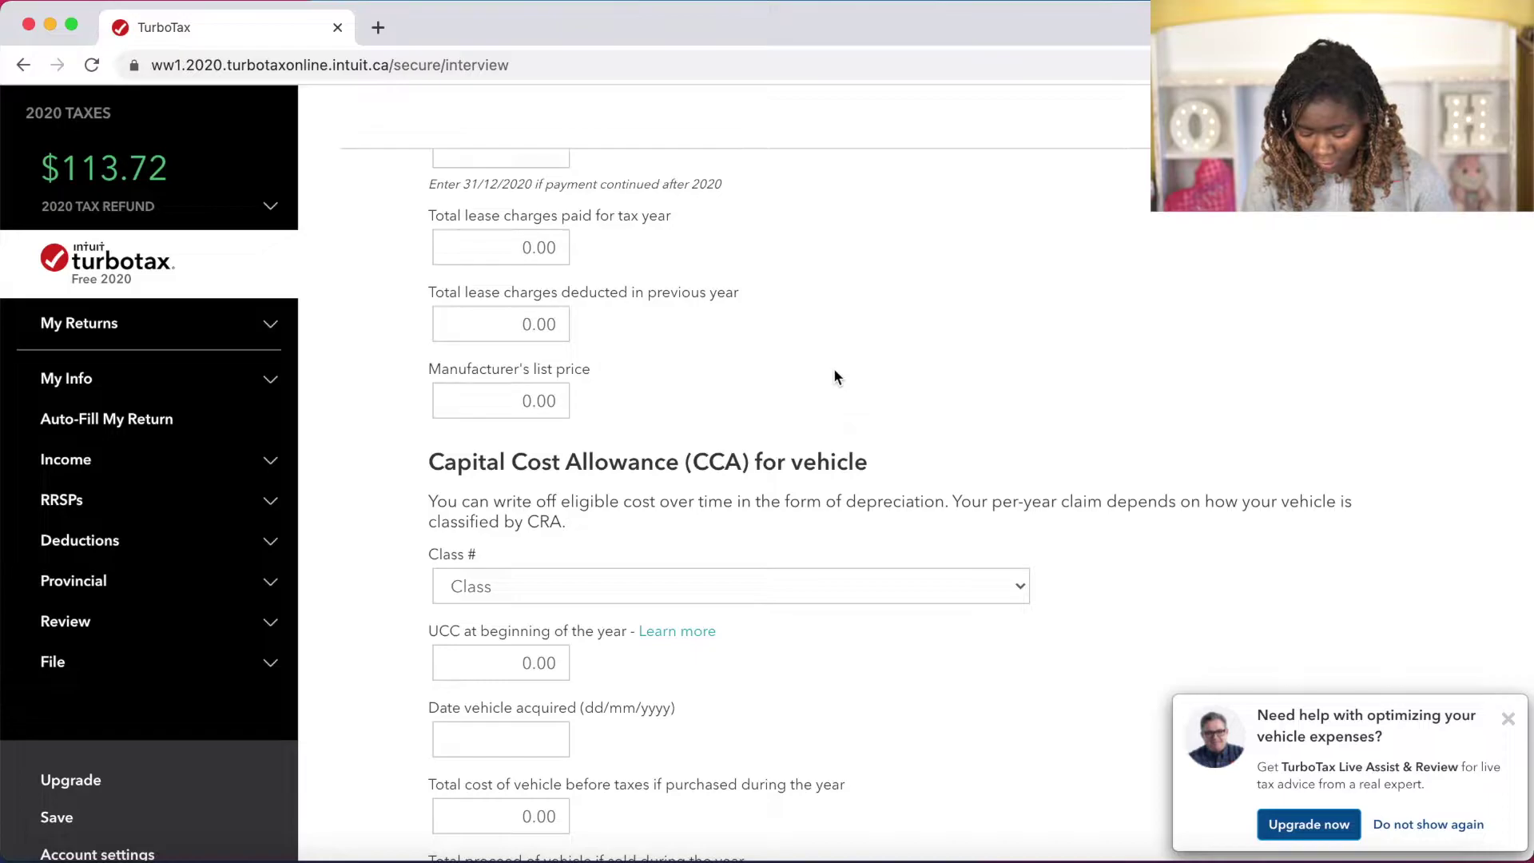
{"action": "scroll", "coordinate": [835, 376], "scroll_direction": "down", "scroll_amount": 3}
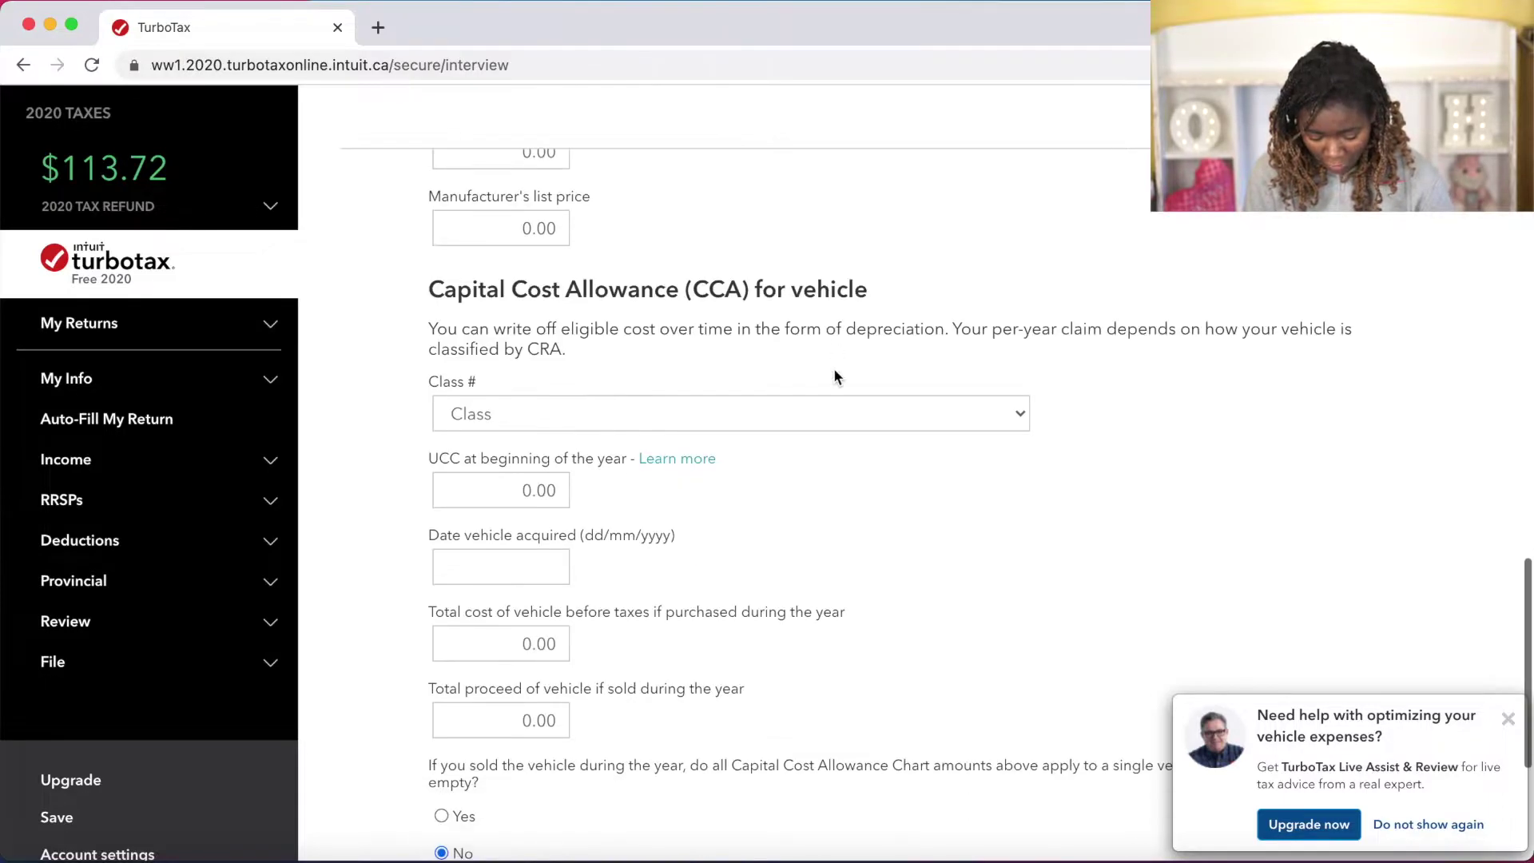
Check the available Capital Cost Allowance classes without choosing one, and submit the vehicle expenses form.
{"action": "left_click", "coordinate": [811, 412]}
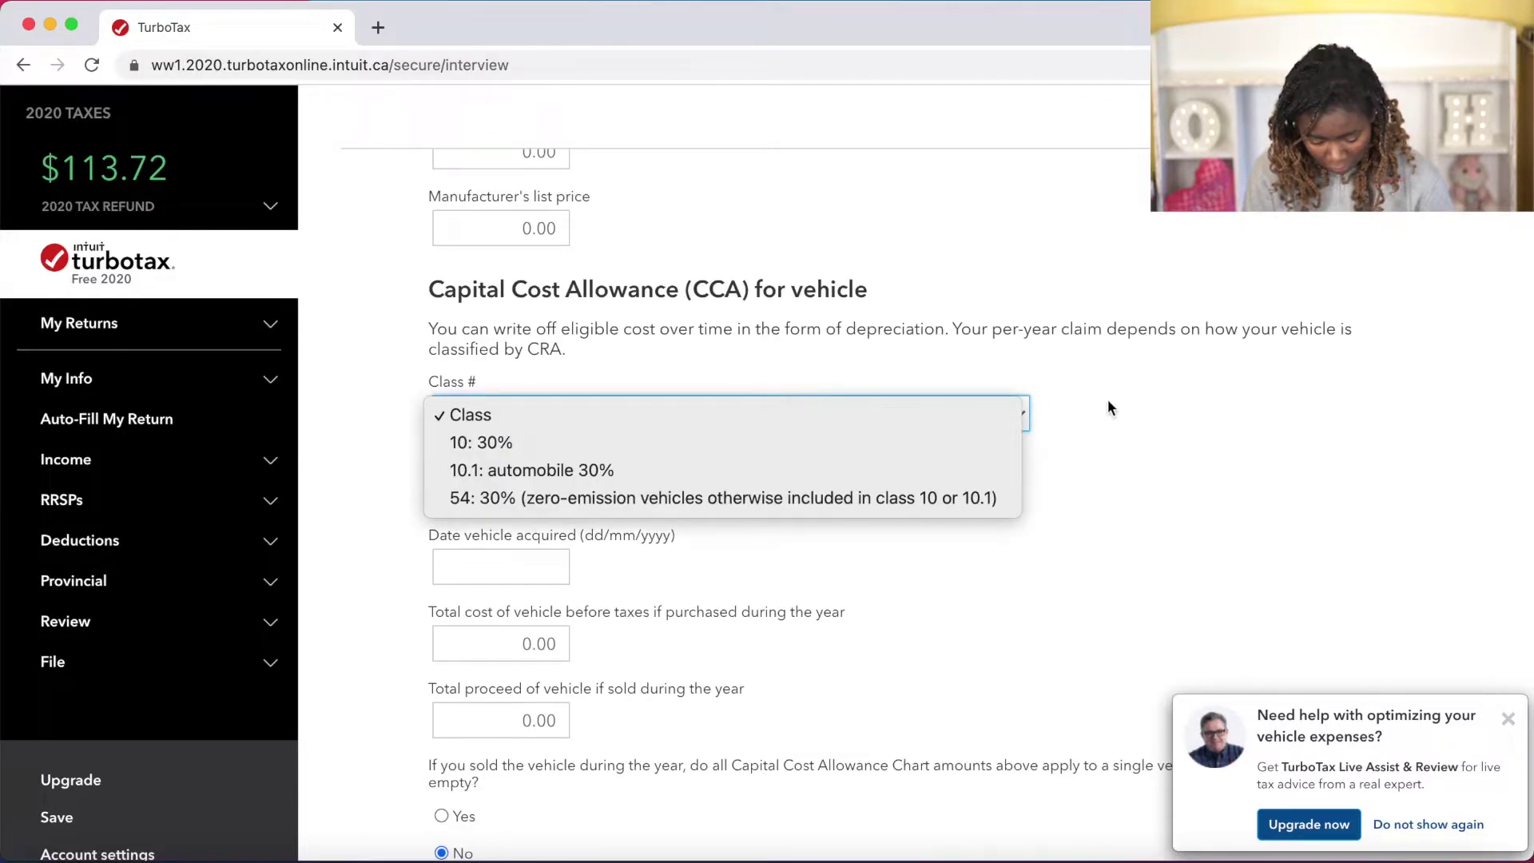
{"action": "left_click", "coordinate": [1196, 402]}
{"action": "scroll", "coordinate": [1197, 403], "scroll_direction": "down", "scroll_amount": 3}
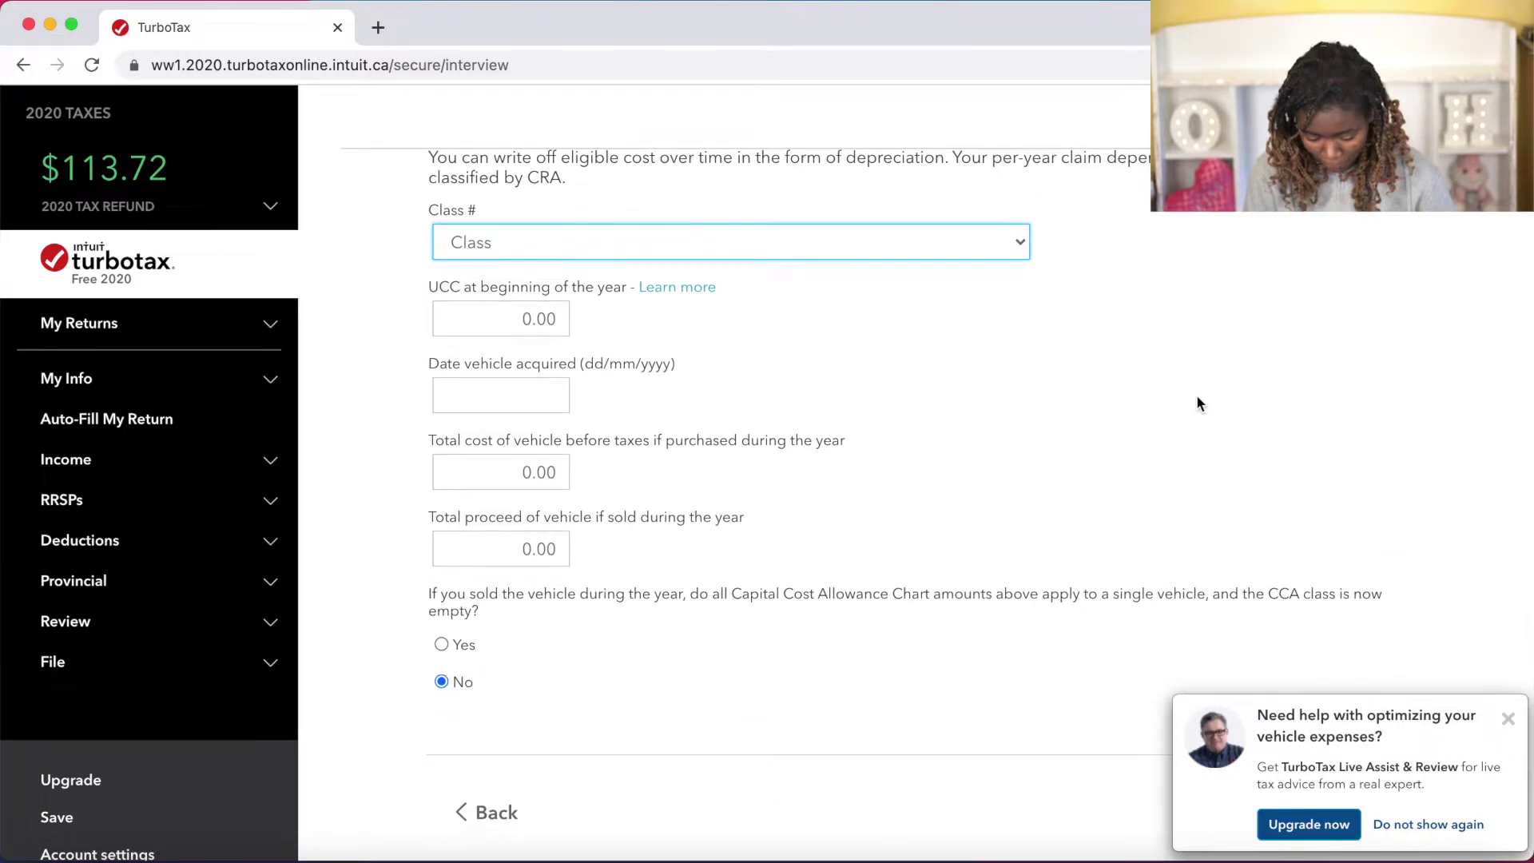
{"action": "left_click", "coordinate": [1196, 391]}
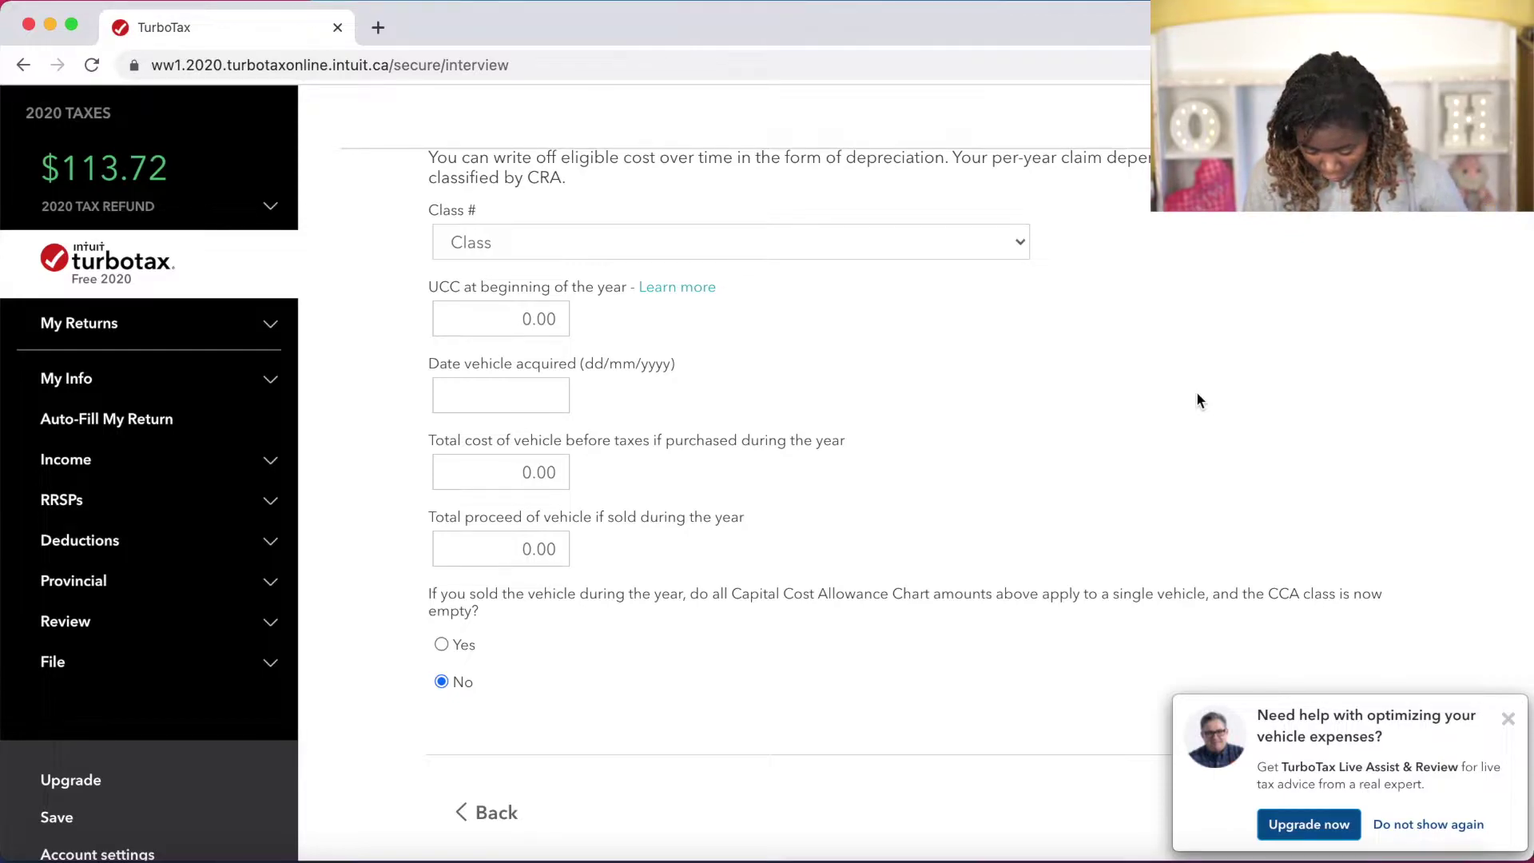
{"action": "scroll", "coordinate": [1197, 396], "scroll_direction": "down", "scroll_amount": 3}
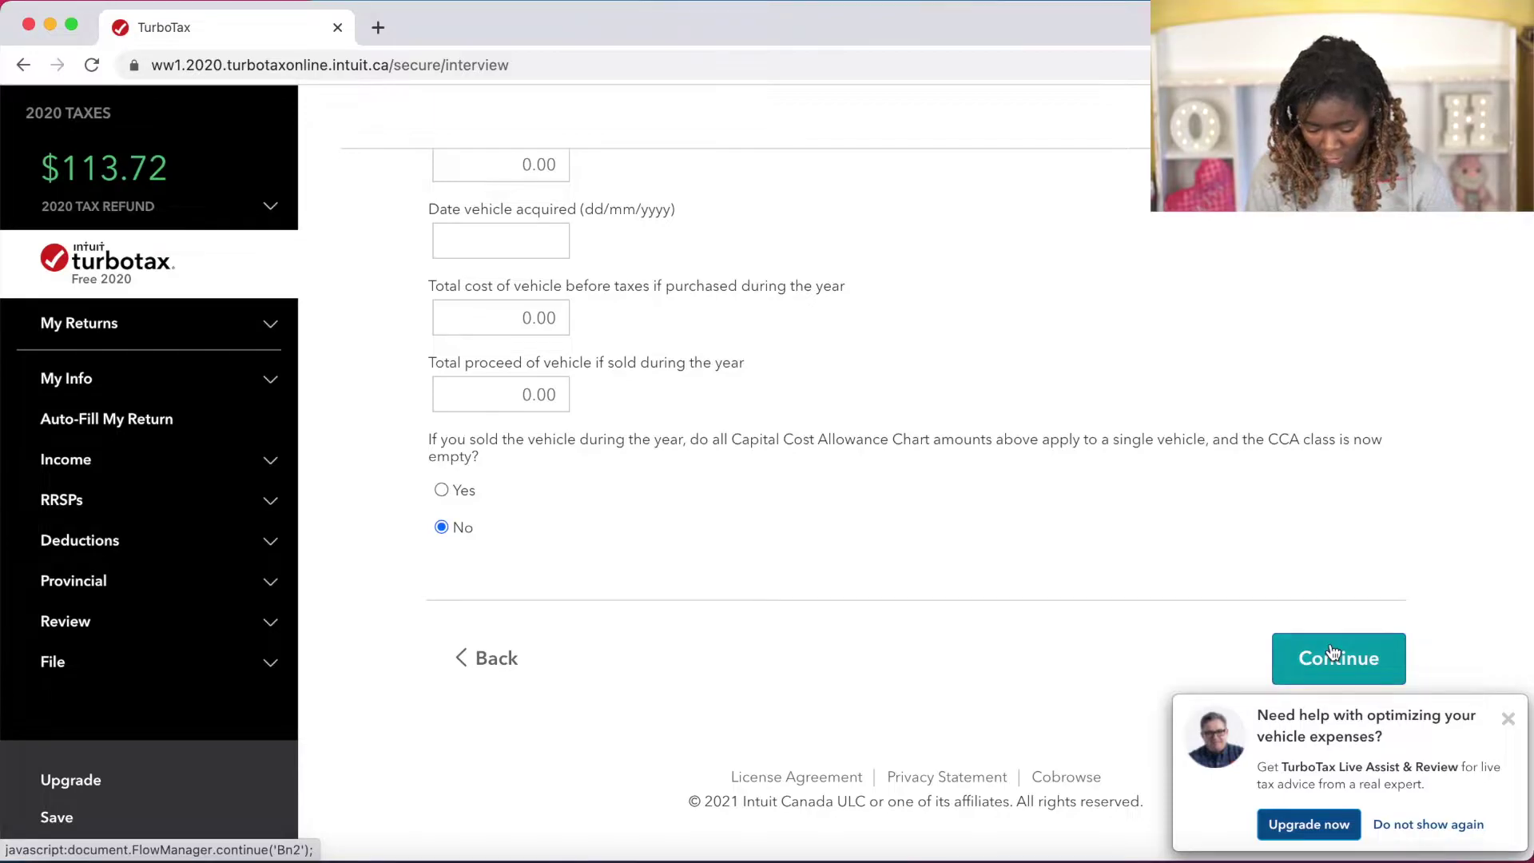
{"action": "left_click", "coordinate": [1331, 654]}
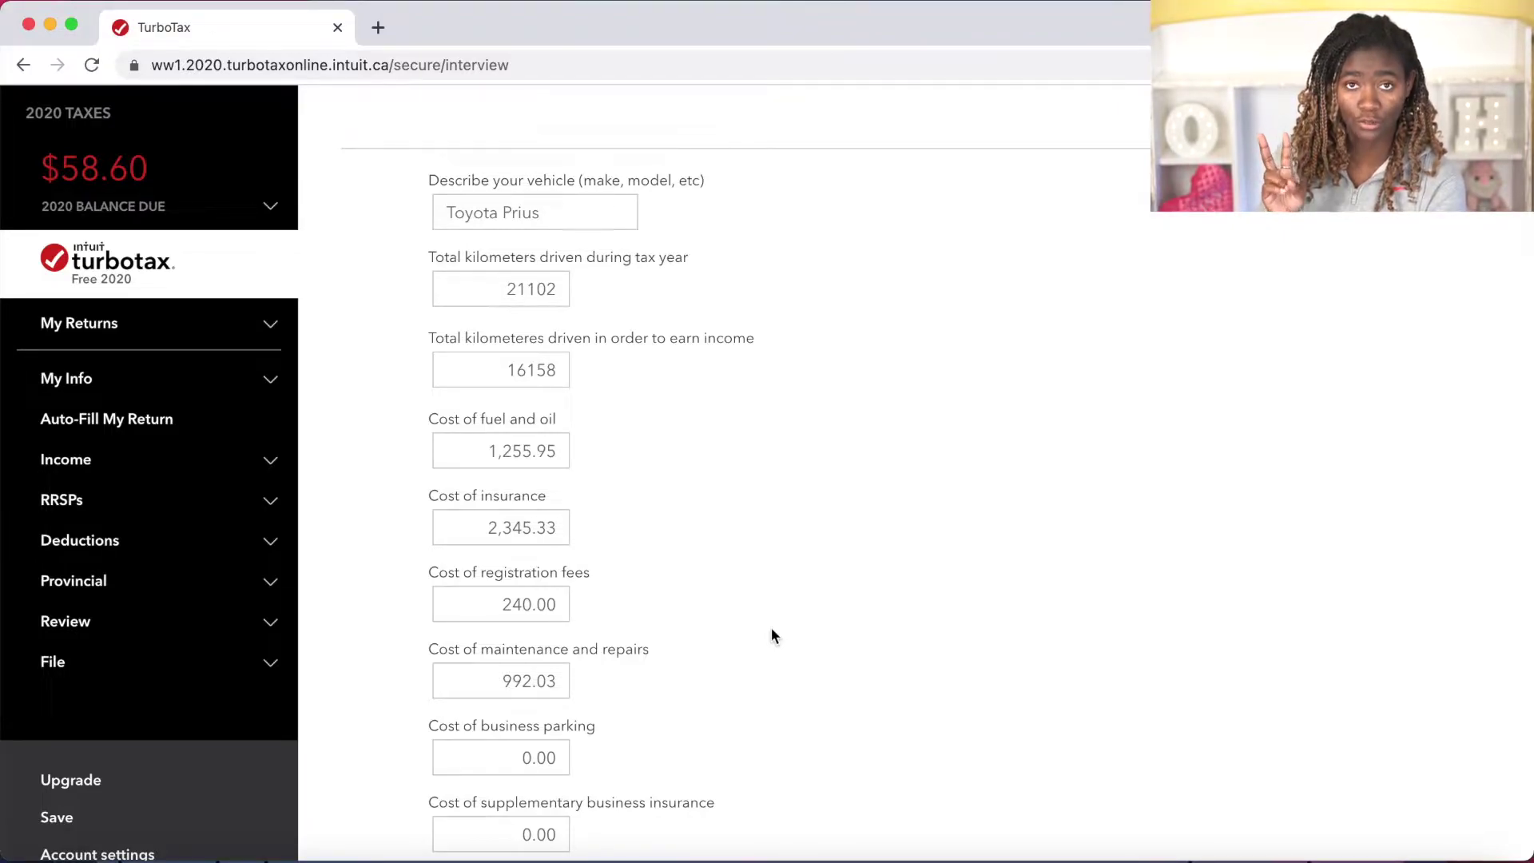
Review the completed vehicle expenses form, including the costs, CCA class, acquisition date, AII/ZEV claim and purchase cost.
{"action": "scroll", "coordinate": [772, 635], "scroll_direction": "down", "scroll_amount": 3}
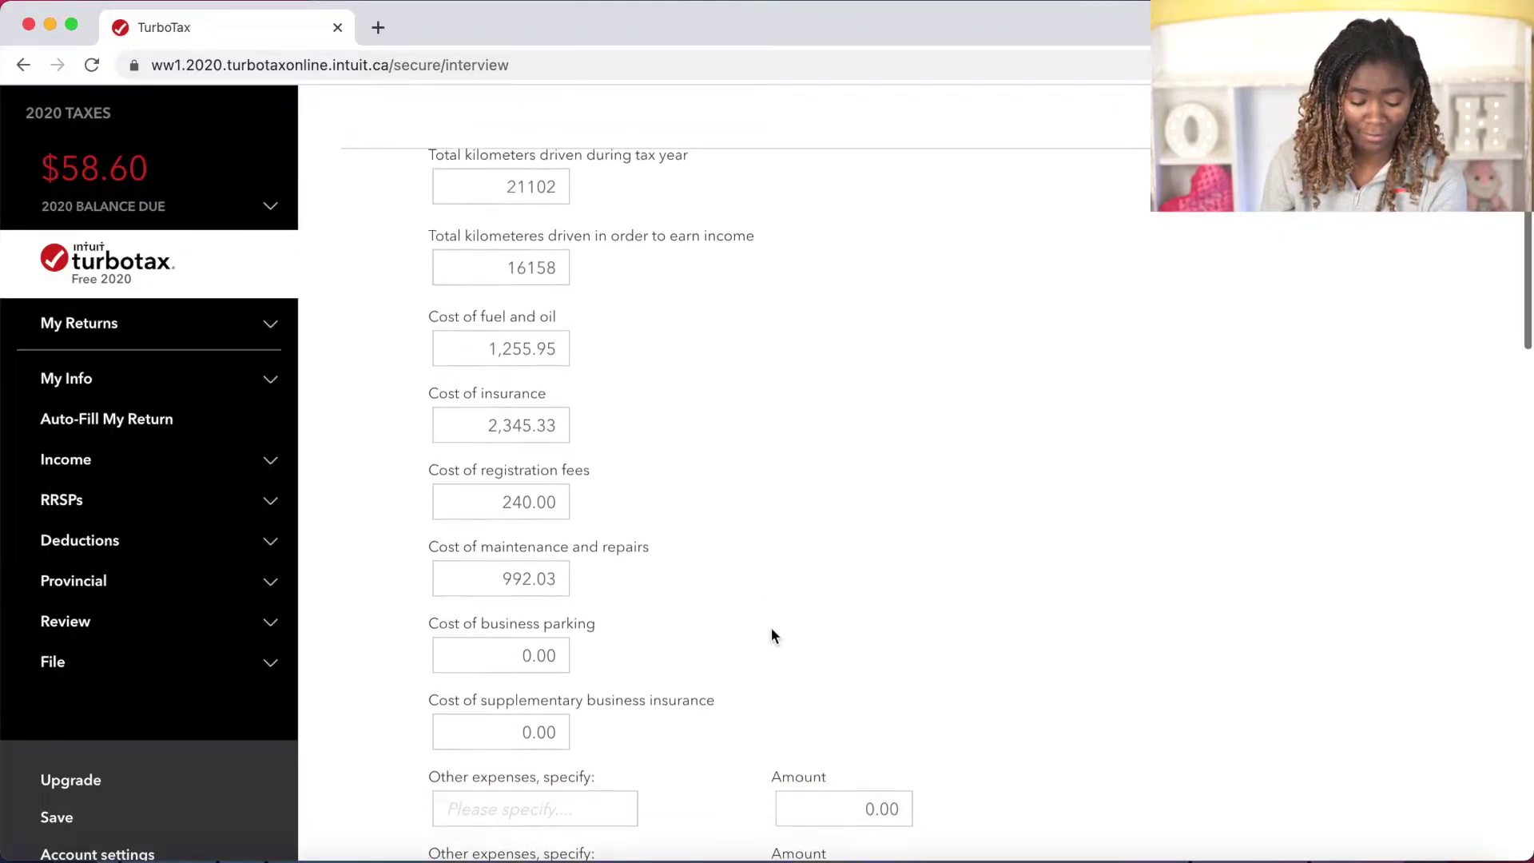
{"action": "scroll", "coordinate": [1200, 431], "scroll_direction": "down", "scroll_amount": 10}
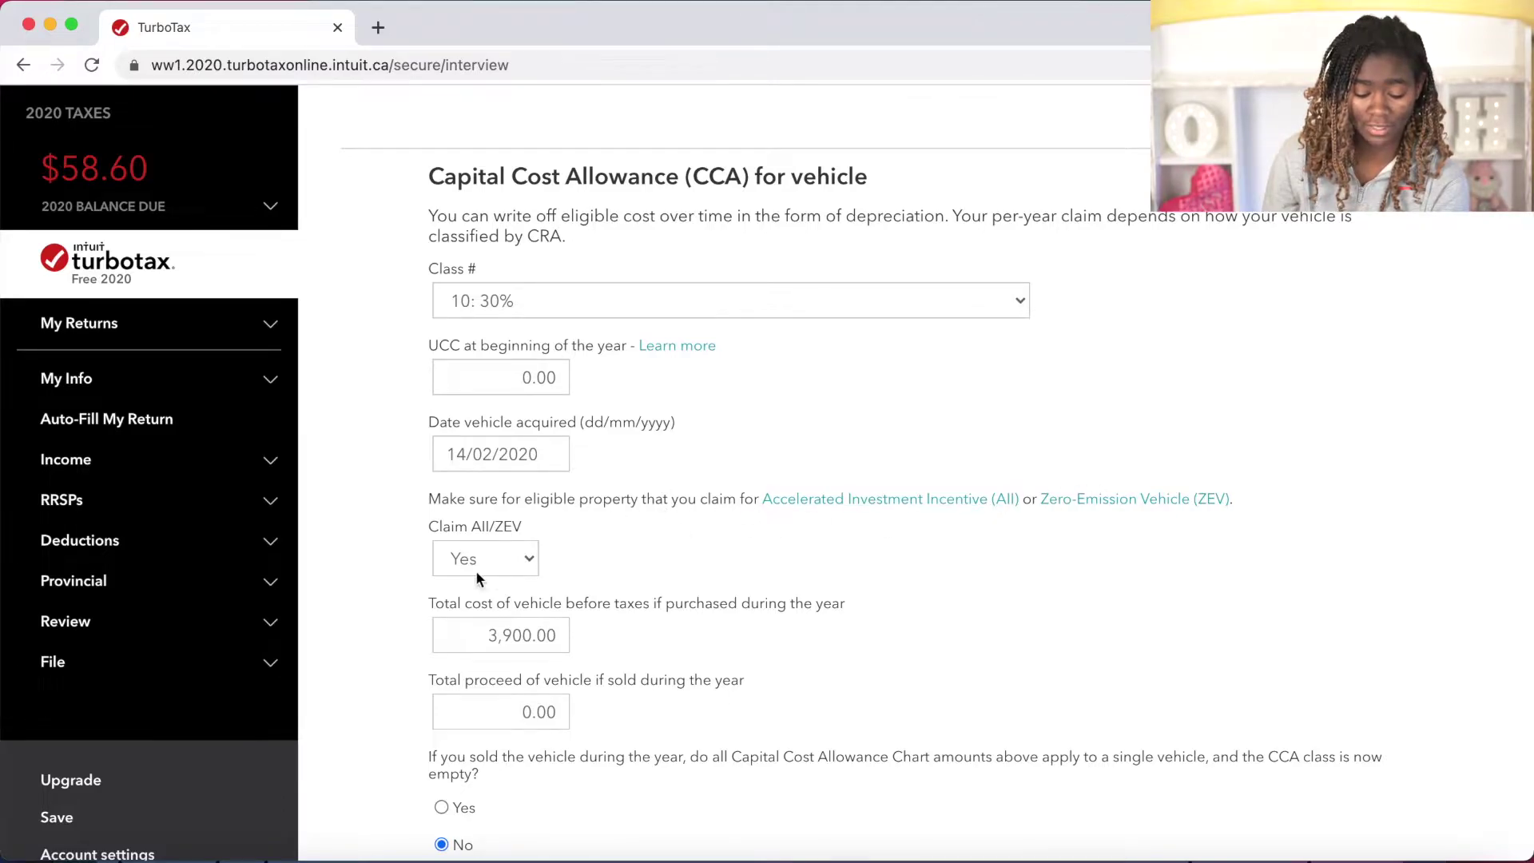
{"action": "scroll", "coordinate": [702, 521], "scroll_direction": "down", "scroll_amount": 1}
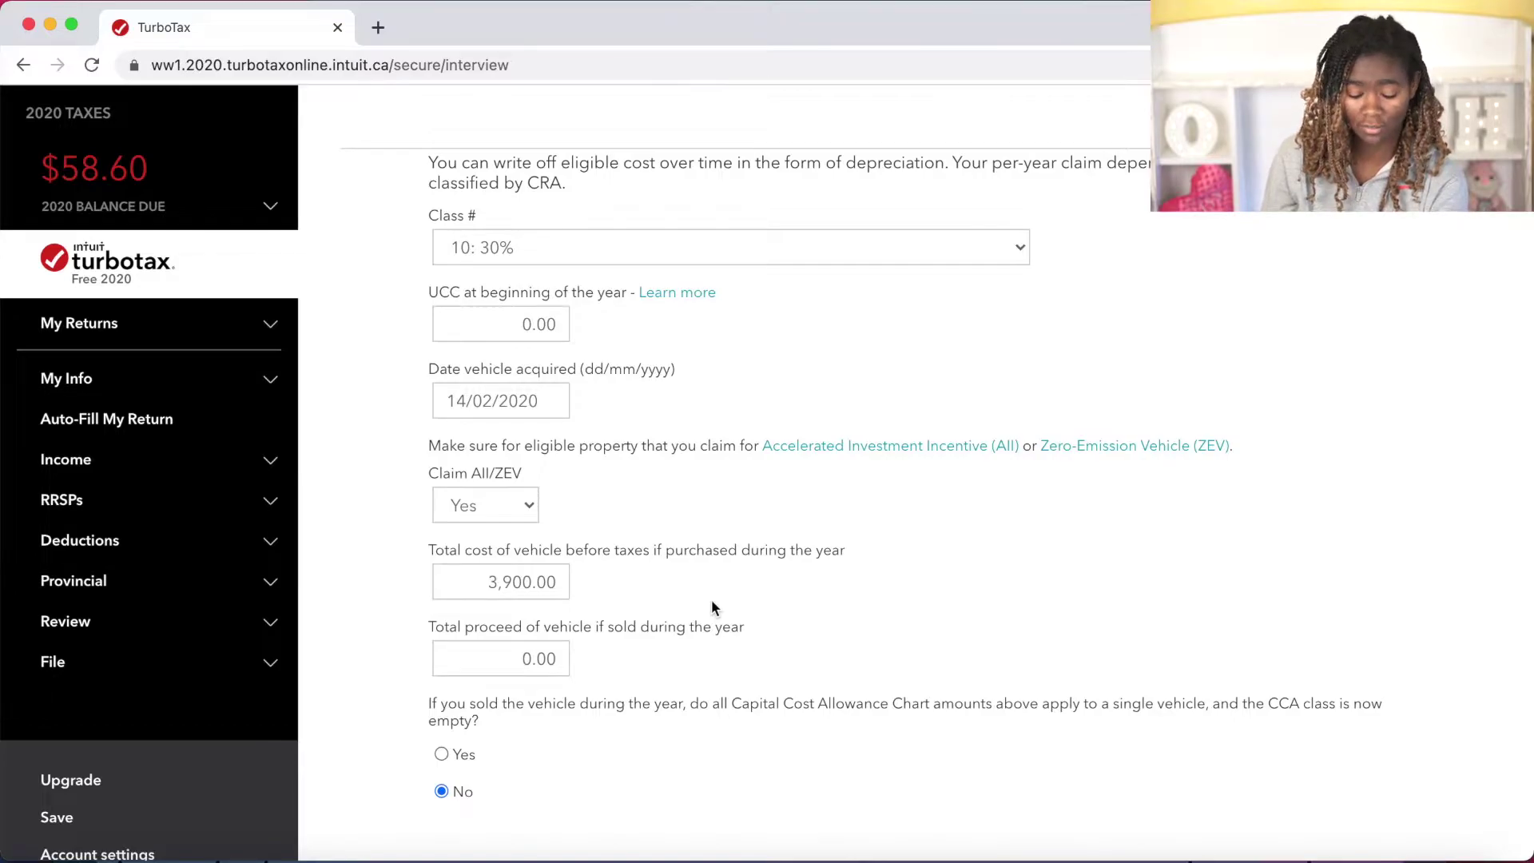
{"action": "scroll", "coordinate": [713, 607], "scroll_direction": "down", "scroll_amount": 1}
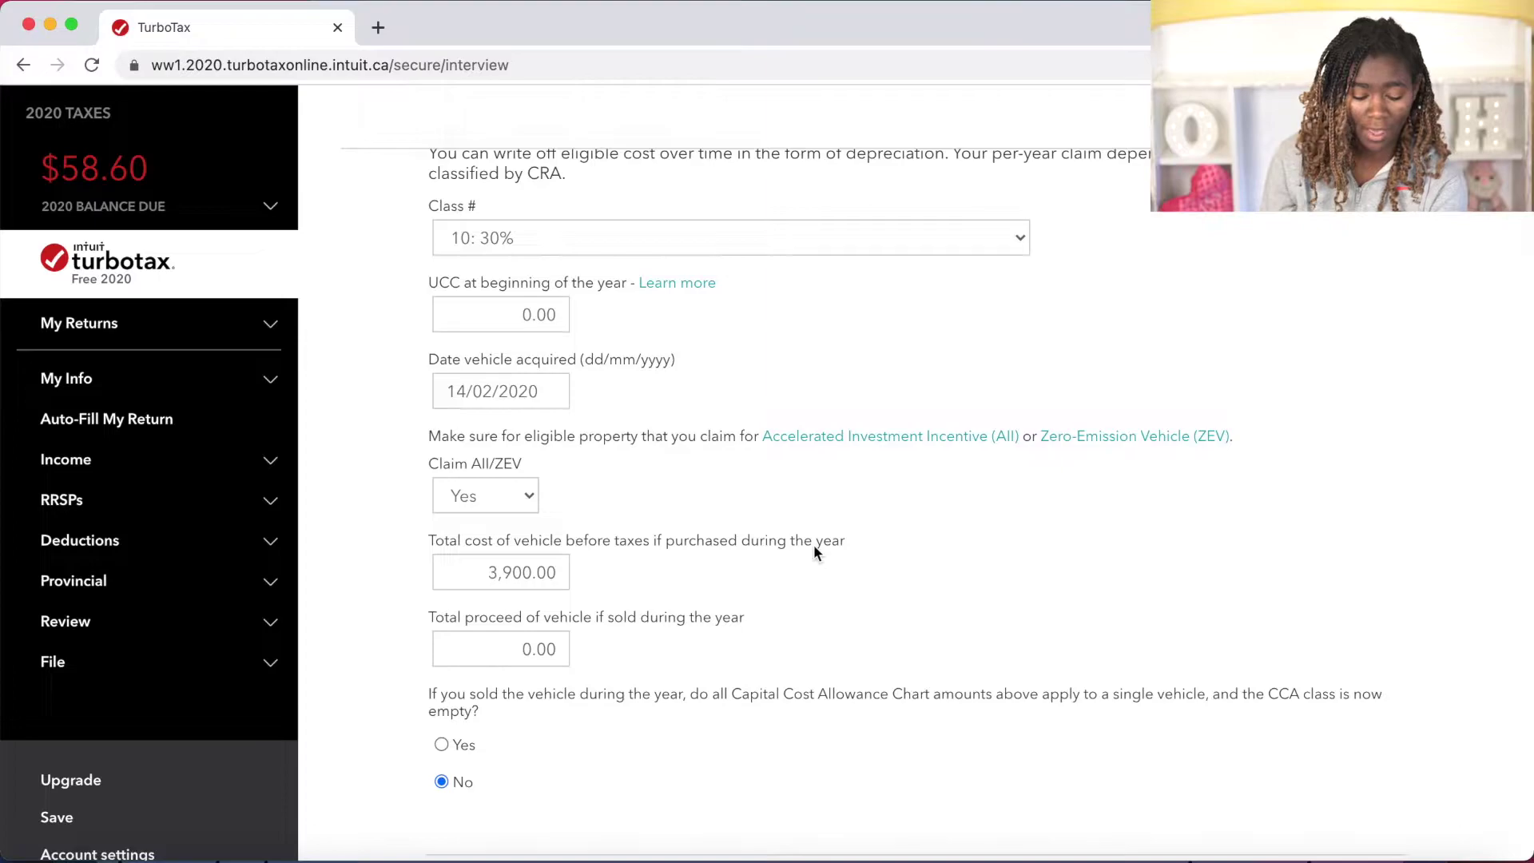
{"action": "scroll", "coordinate": [798, 552], "scroll_direction": "down", "scroll_amount": 3}
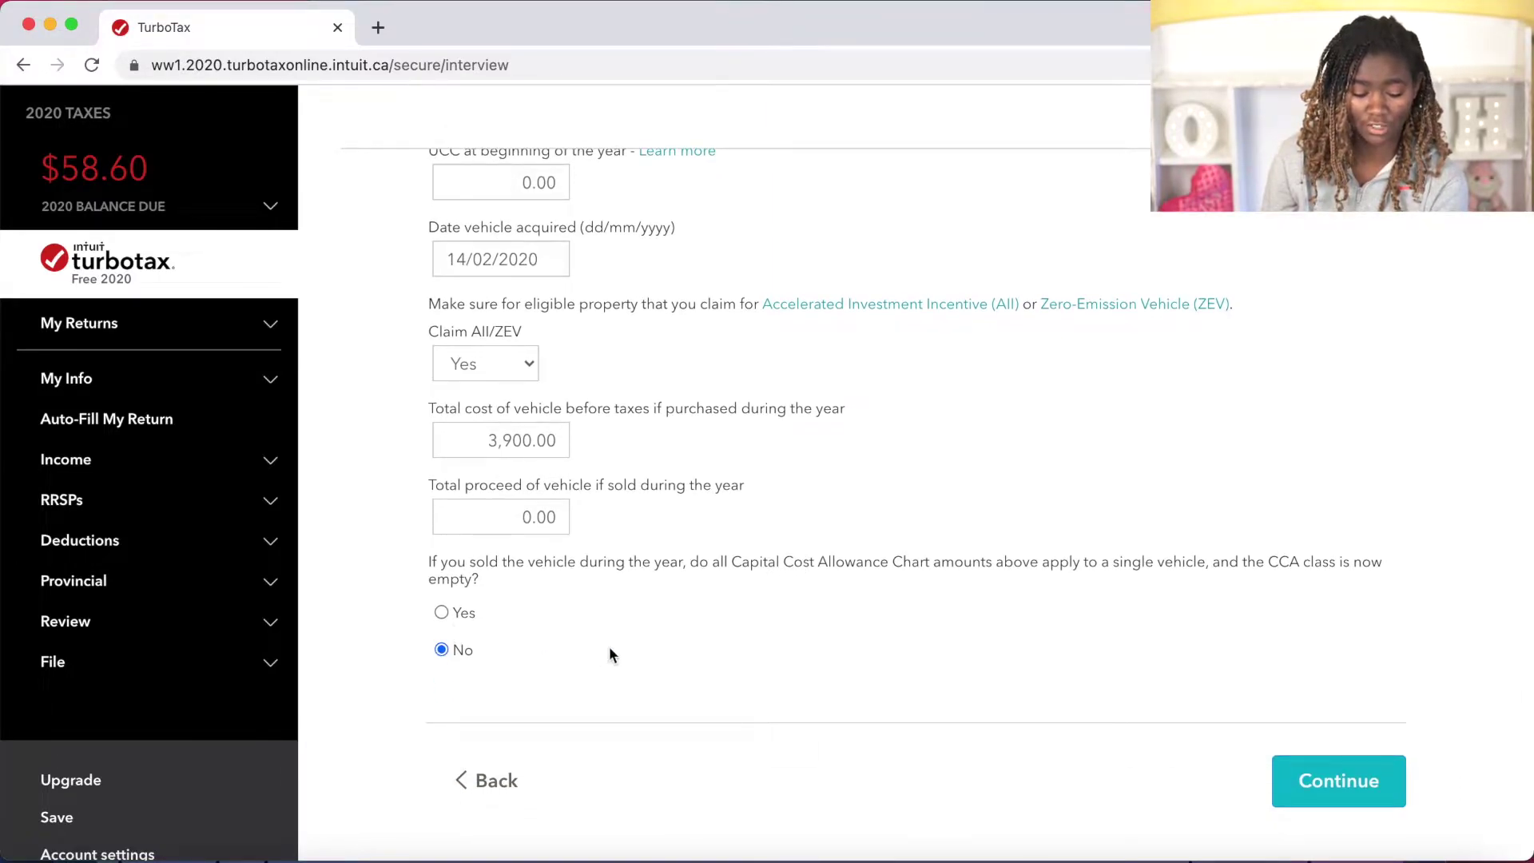
{"action": "scroll", "coordinate": [609, 646], "scroll_direction": "up", "scroll_amount": 5}
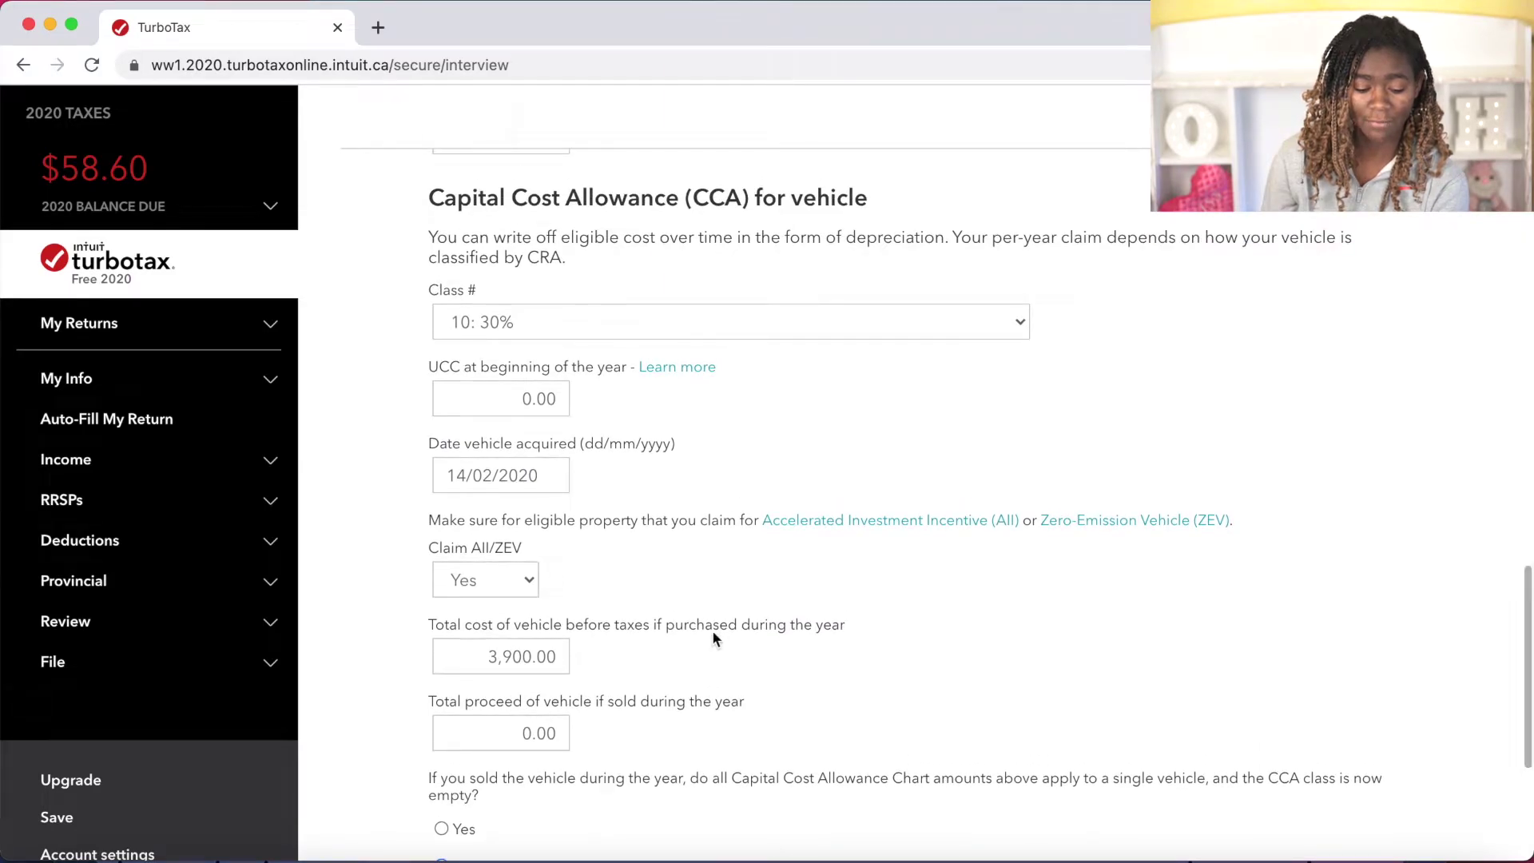
{"action": "scroll", "coordinate": [719, 631], "scroll_direction": "down", "scroll_amount": 1}
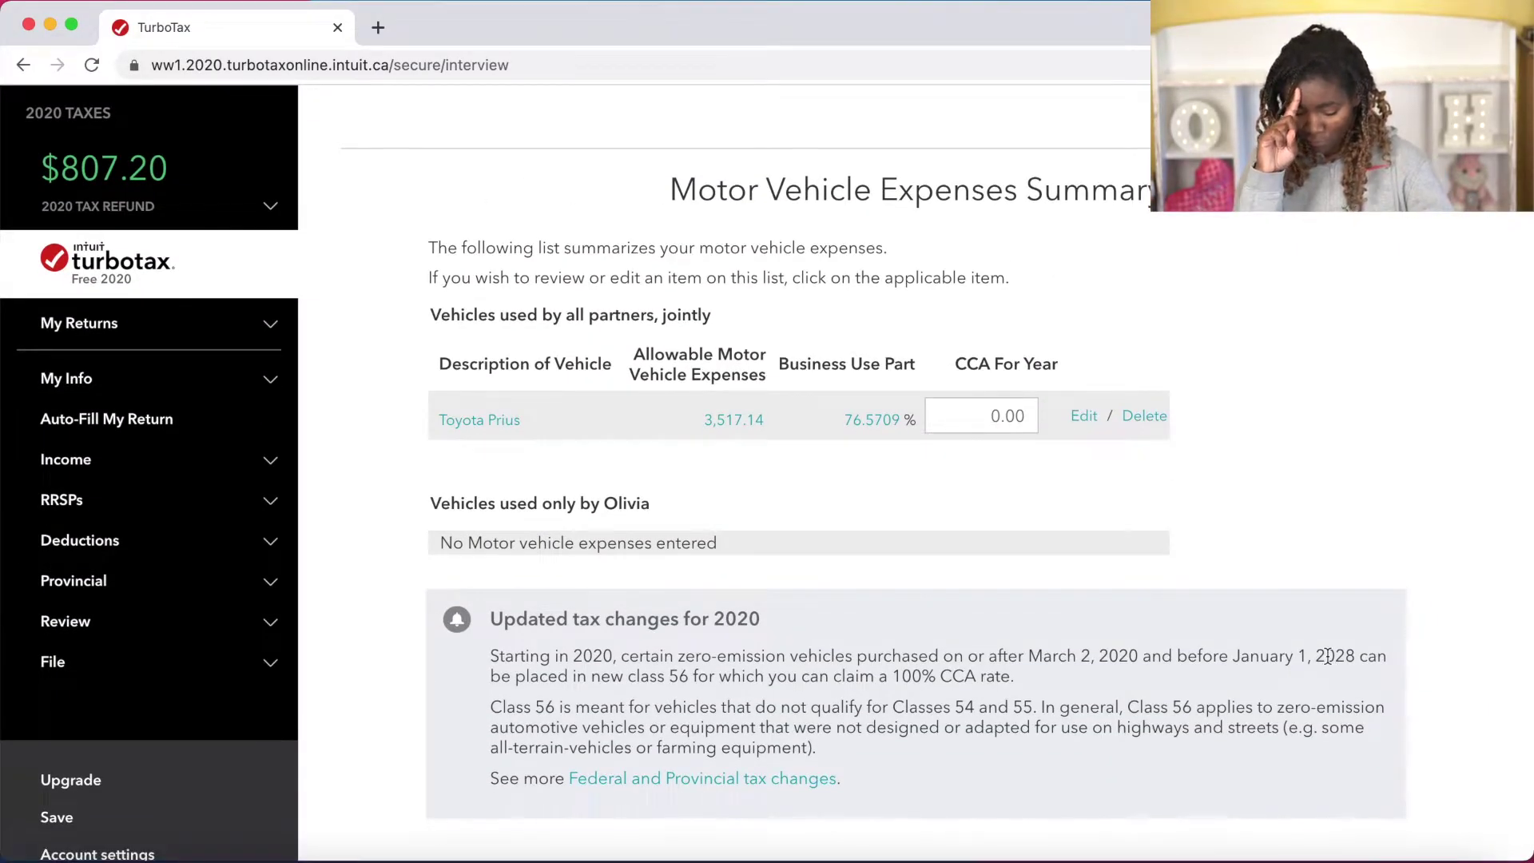
Review the Motor Vehicle Expenses Summary and add a vehicle used only by the taxpayer, starting with its description.
{"action": "scroll", "coordinate": [1341, 714], "scroll_direction": "down", "scroll_amount": 5}
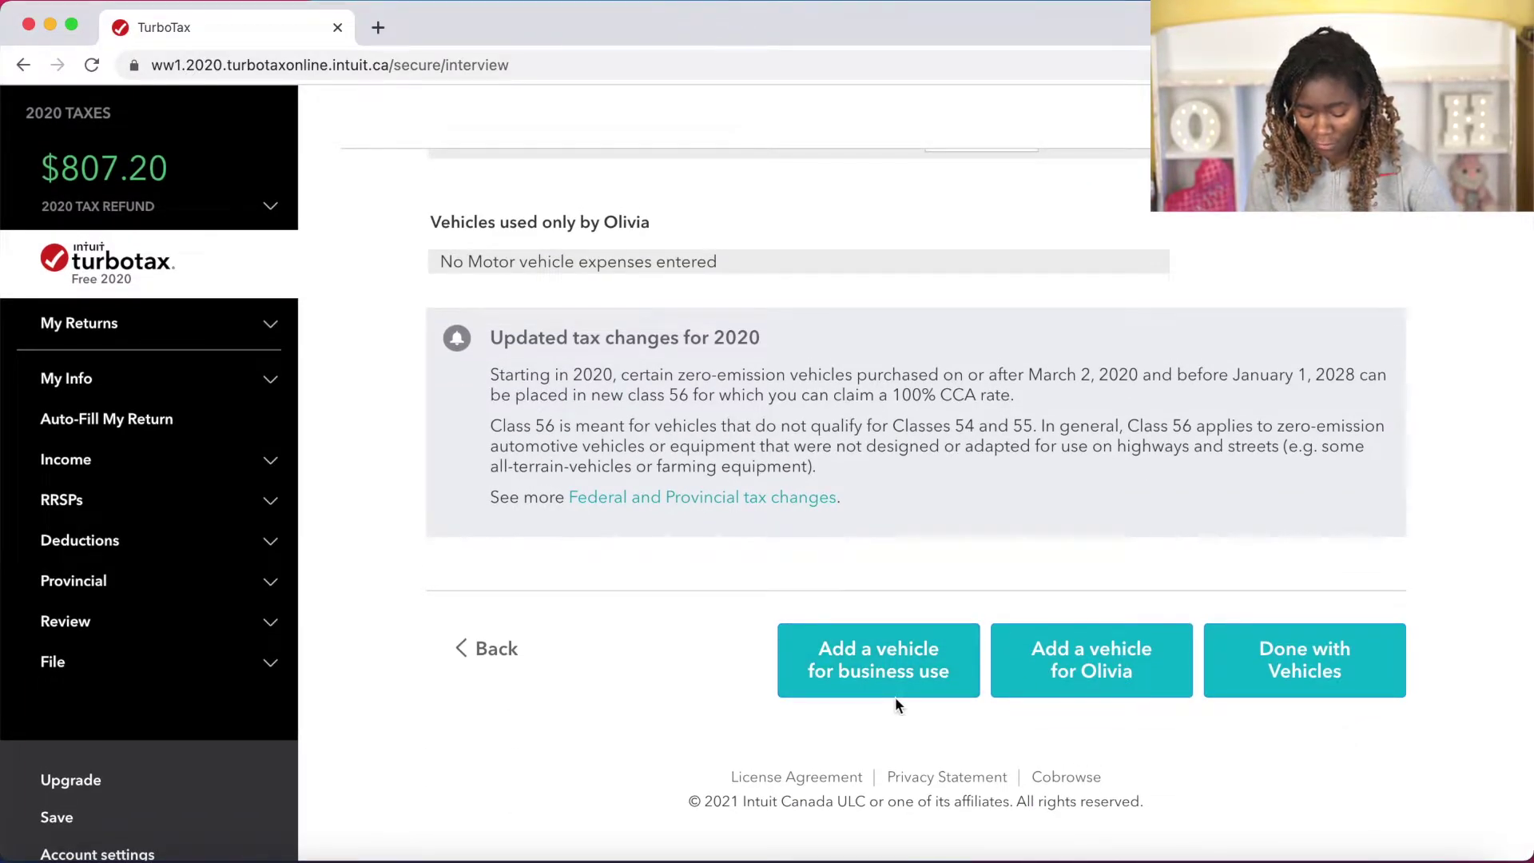
{"action": "scroll", "coordinate": [895, 704], "scroll_direction": "up", "scroll_amount": 5}
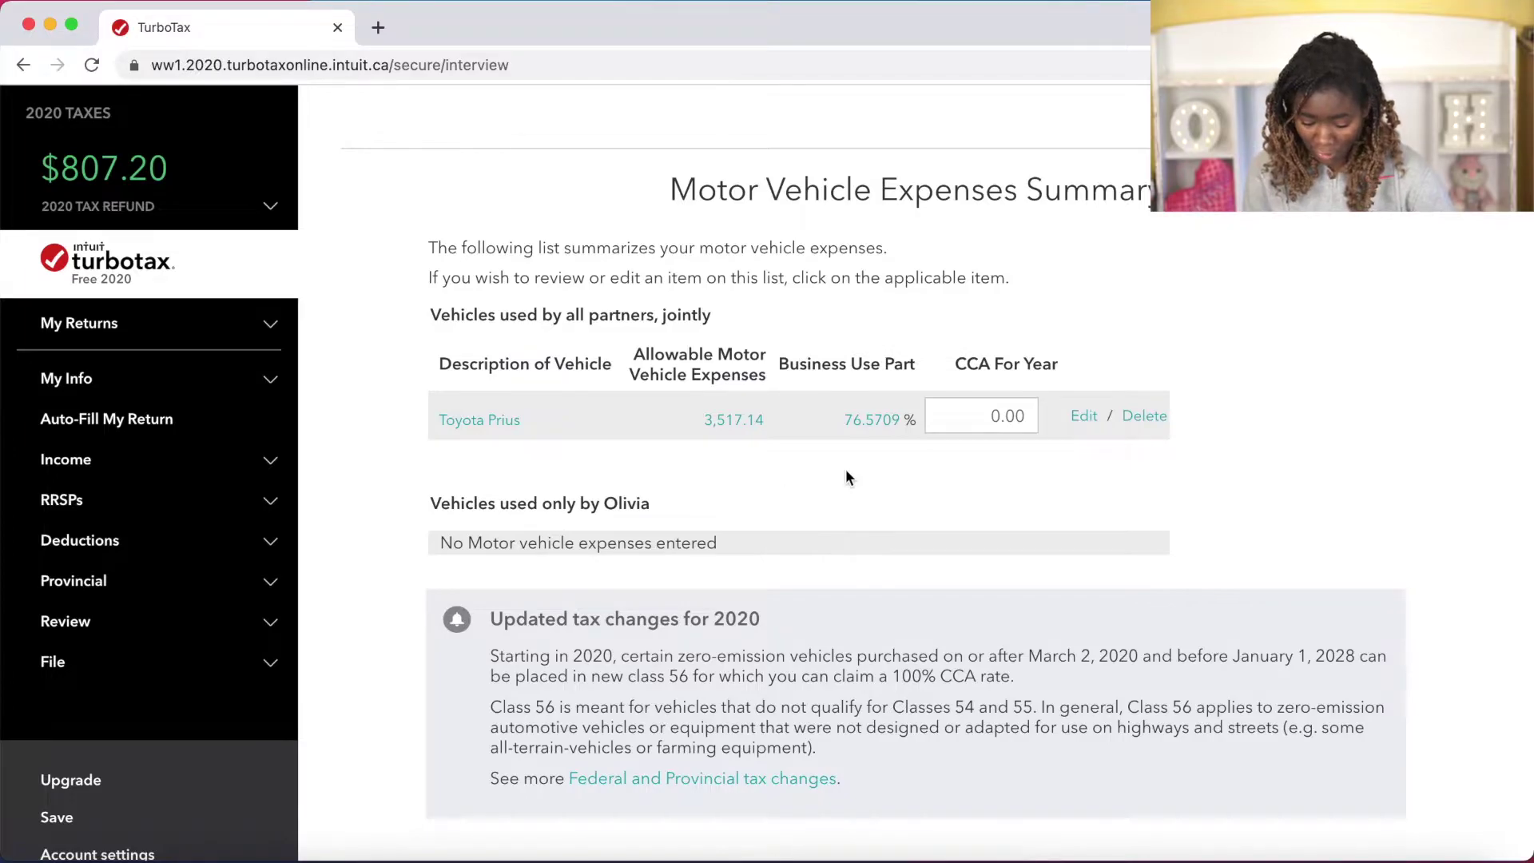
{"action": "scroll", "coordinate": [845, 469], "scroll_direction": "down", "scroll_amount": 4}
{"action": "scroll", "coordinate": [487, 658], "scroll_direction": "up", "scroll_amount": 4}
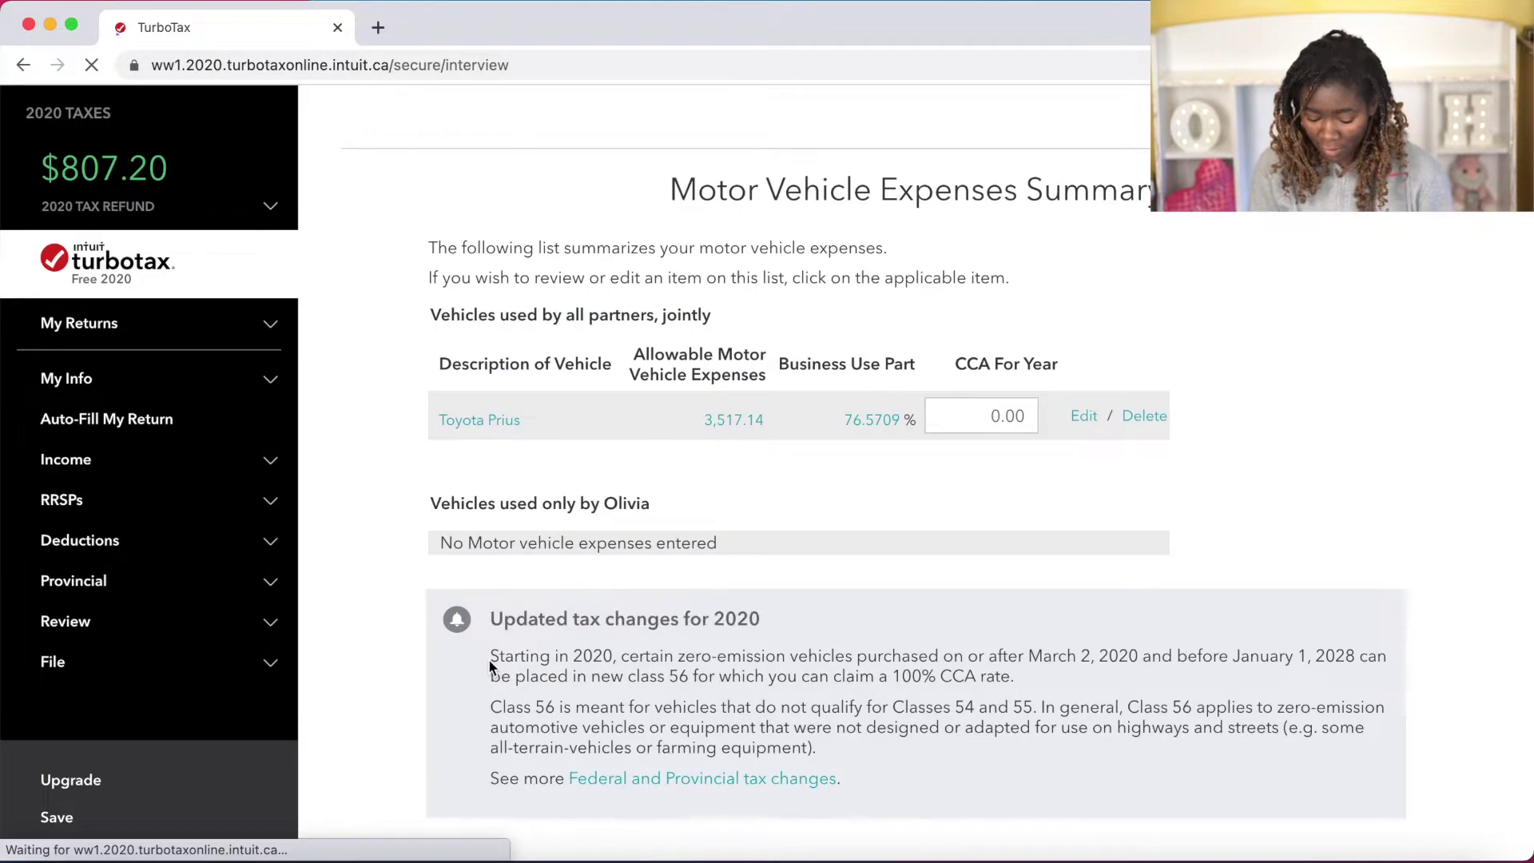
{"action": "scroll", "coordinate": [877, 497], "scroll_direction": "down", "scroll_amount": 1}
{"action": "scroll", "coordinate": [877, 508], "scroll_direction": "down", "scroll_amount": 3}
{"action": "left_click", "coordinate": [1073, 661]}
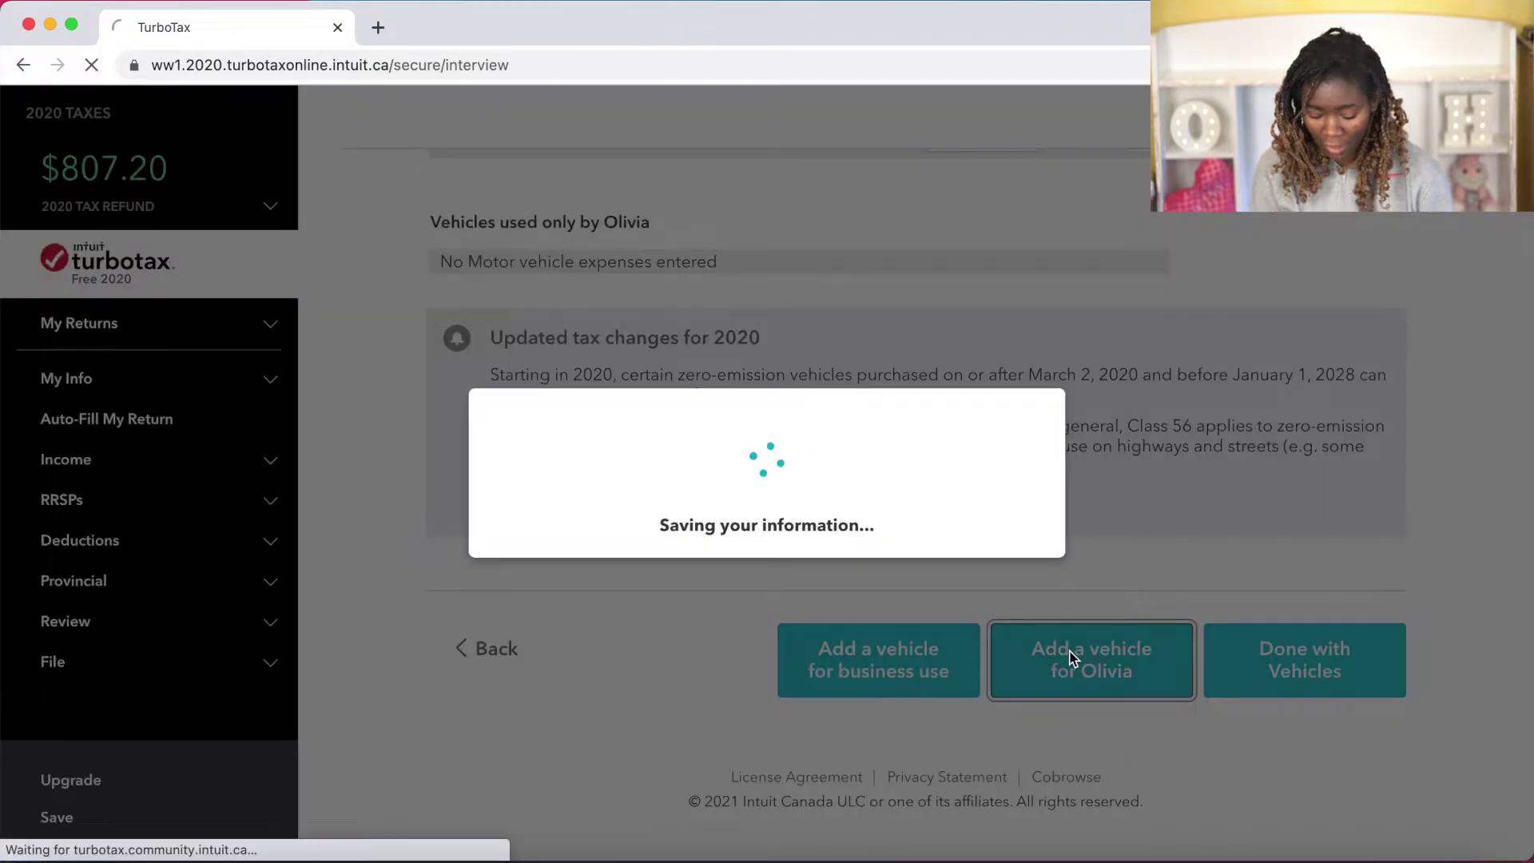
{"action": "left_click", "coordinate": [546, 336]}
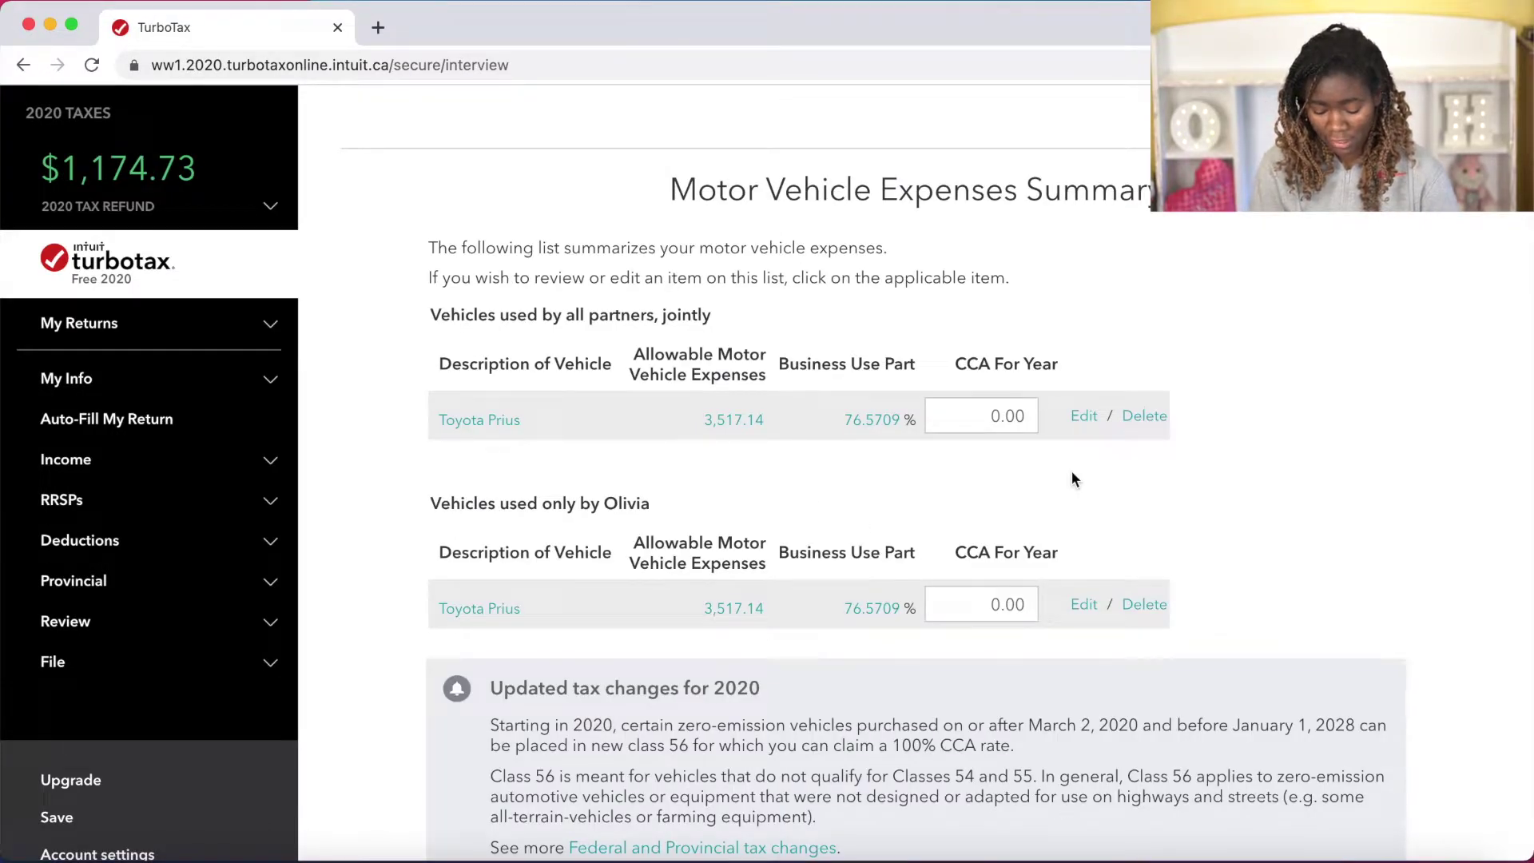
Delete the Toyota Prius listed under vehicles used jointly by all partners, and finish the motor vehicle section.
{"action": "left_click", "coordinate": [1142, 419]}
{"action": "left_click", "coordinate": [1177, 387]}
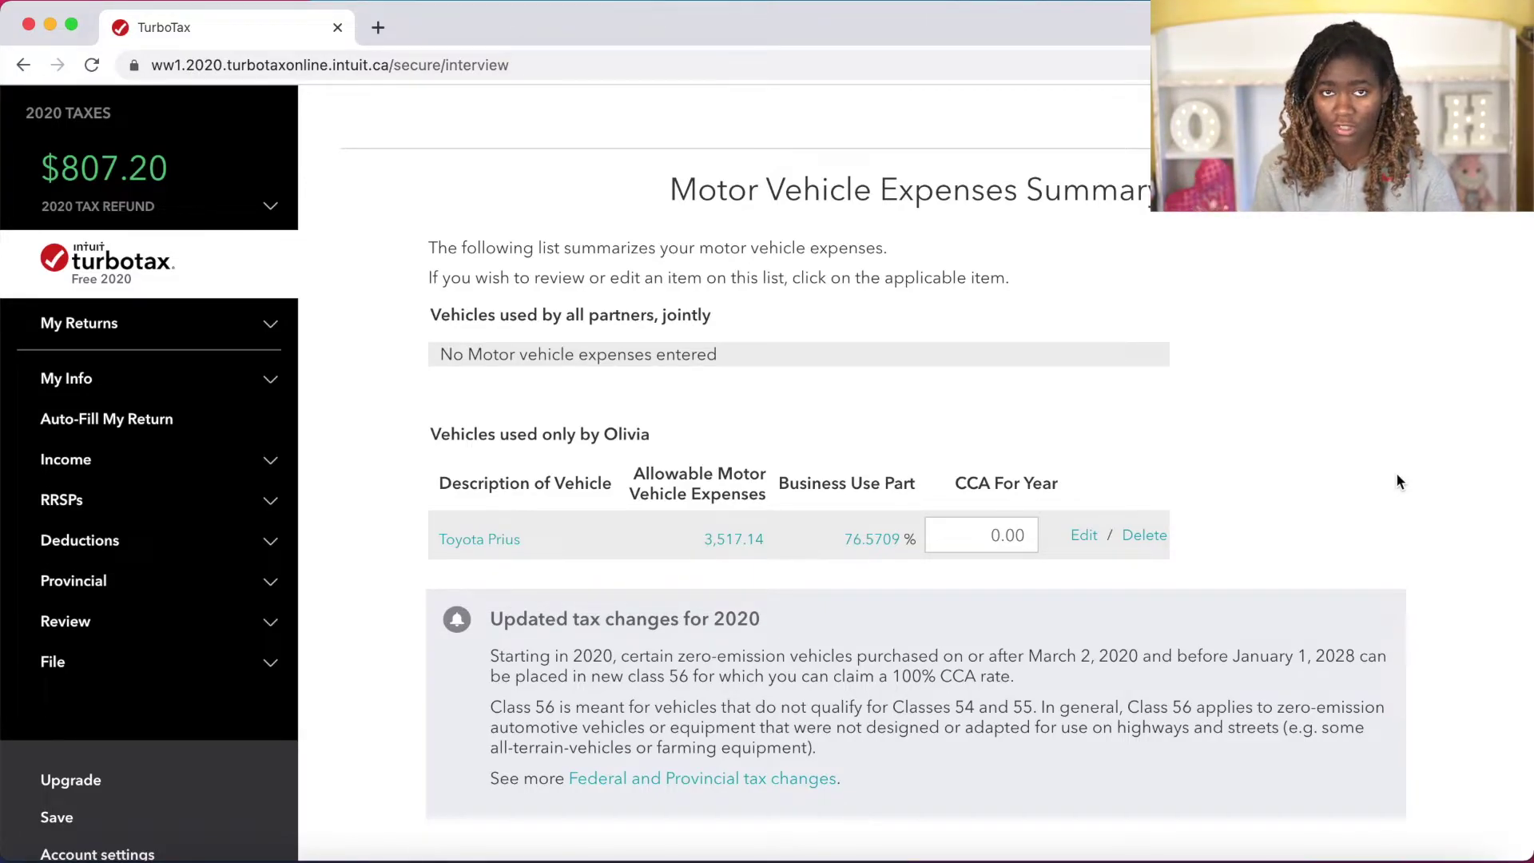
{"action": "scroll", "coordinate": [1398, 480], "scroll_direction": "down", "scroll_amount": 4}
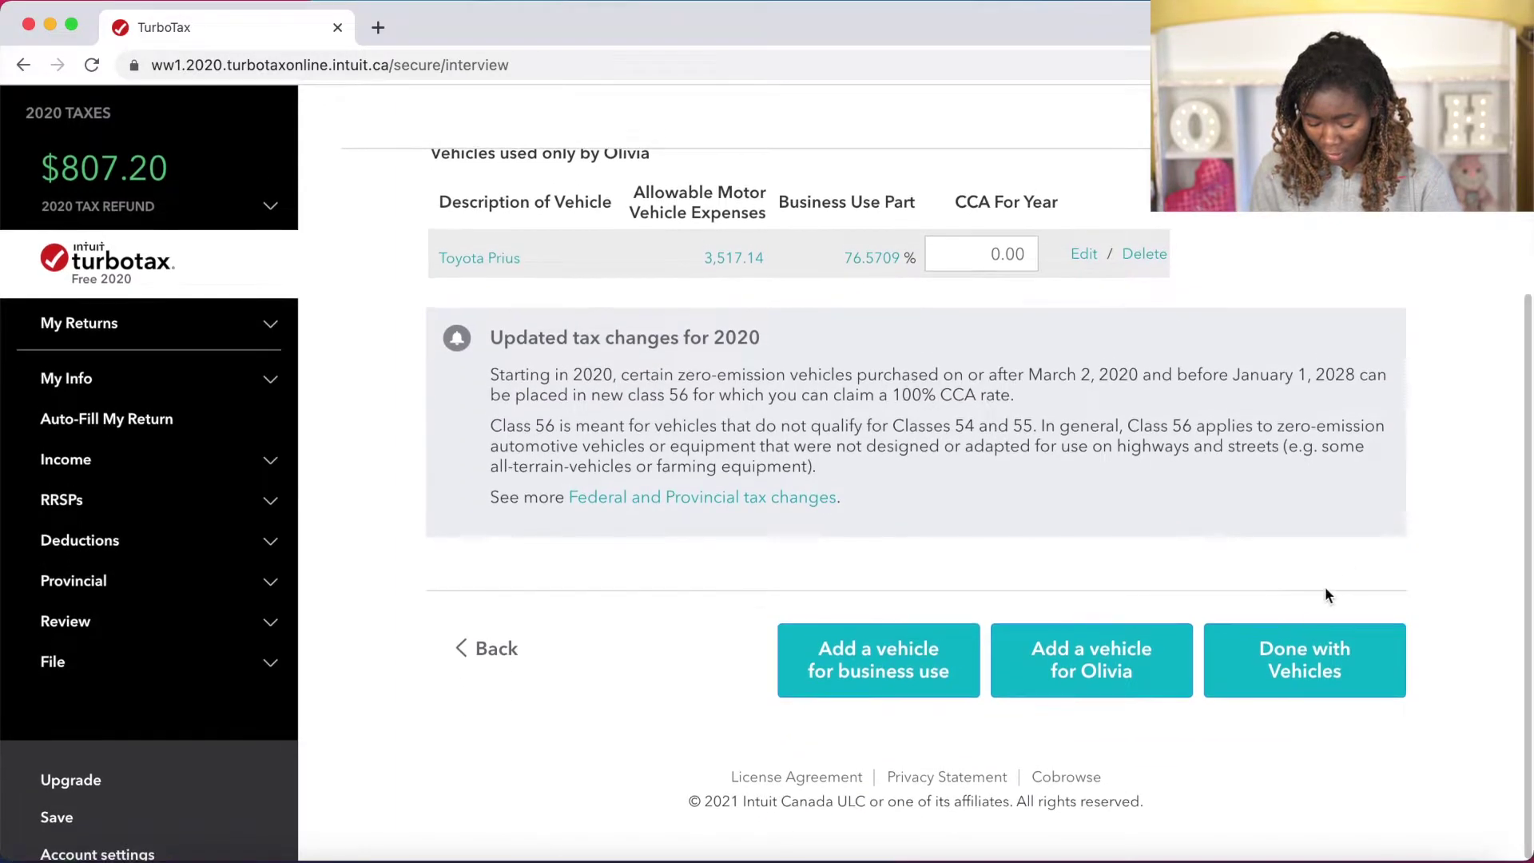
{"action": "left_click", "coordinate": [1297, 665]}
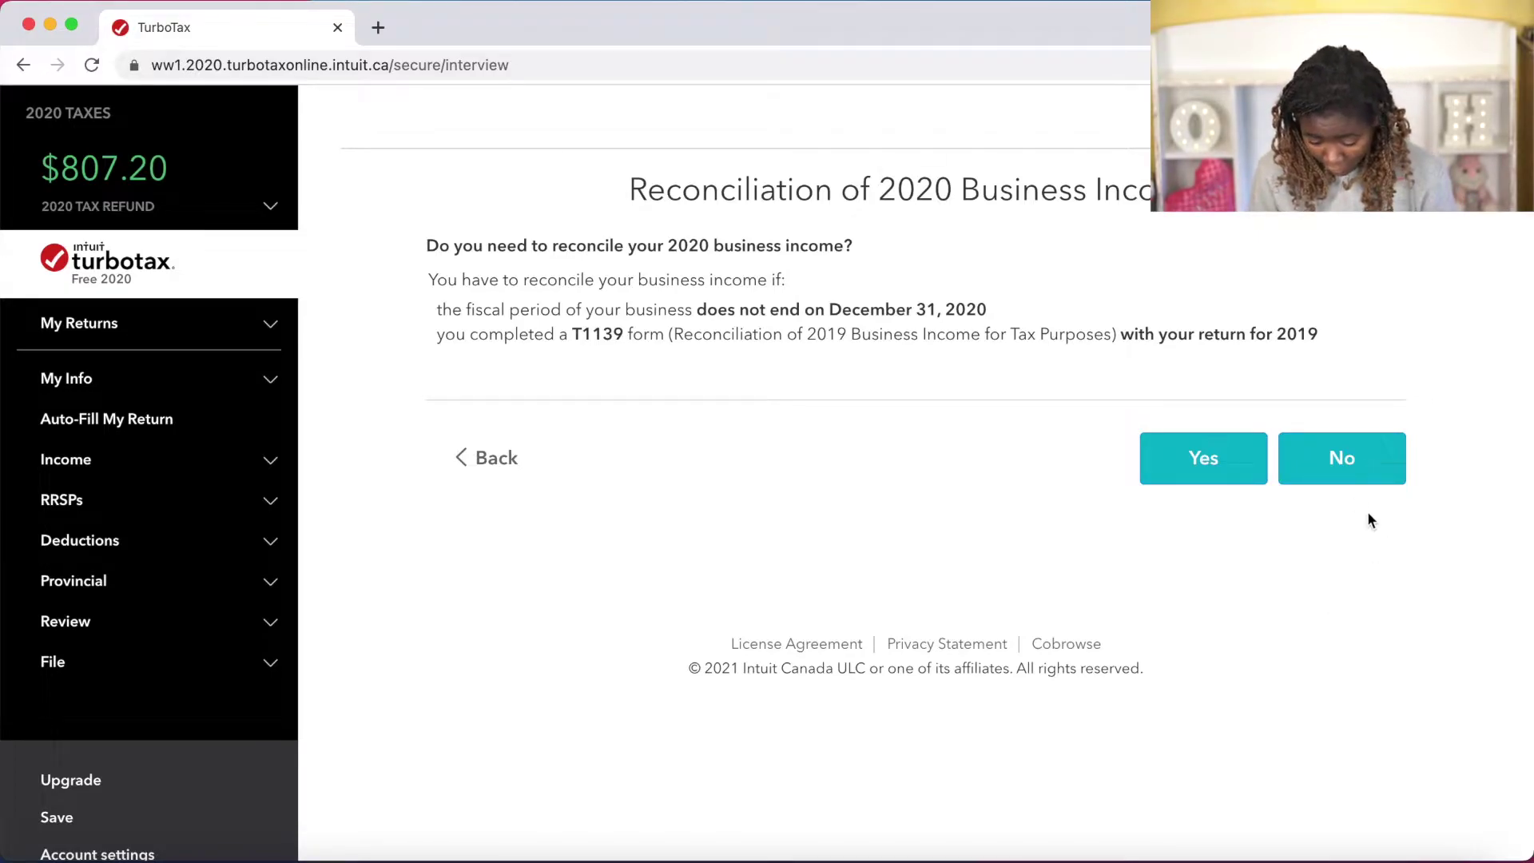
Complete the business income section with no reconciliation, no EI premium agreement, and no investment tax credit or SR&ED claims.
{"action": "left_click", "coordinate": [1347, 466]}
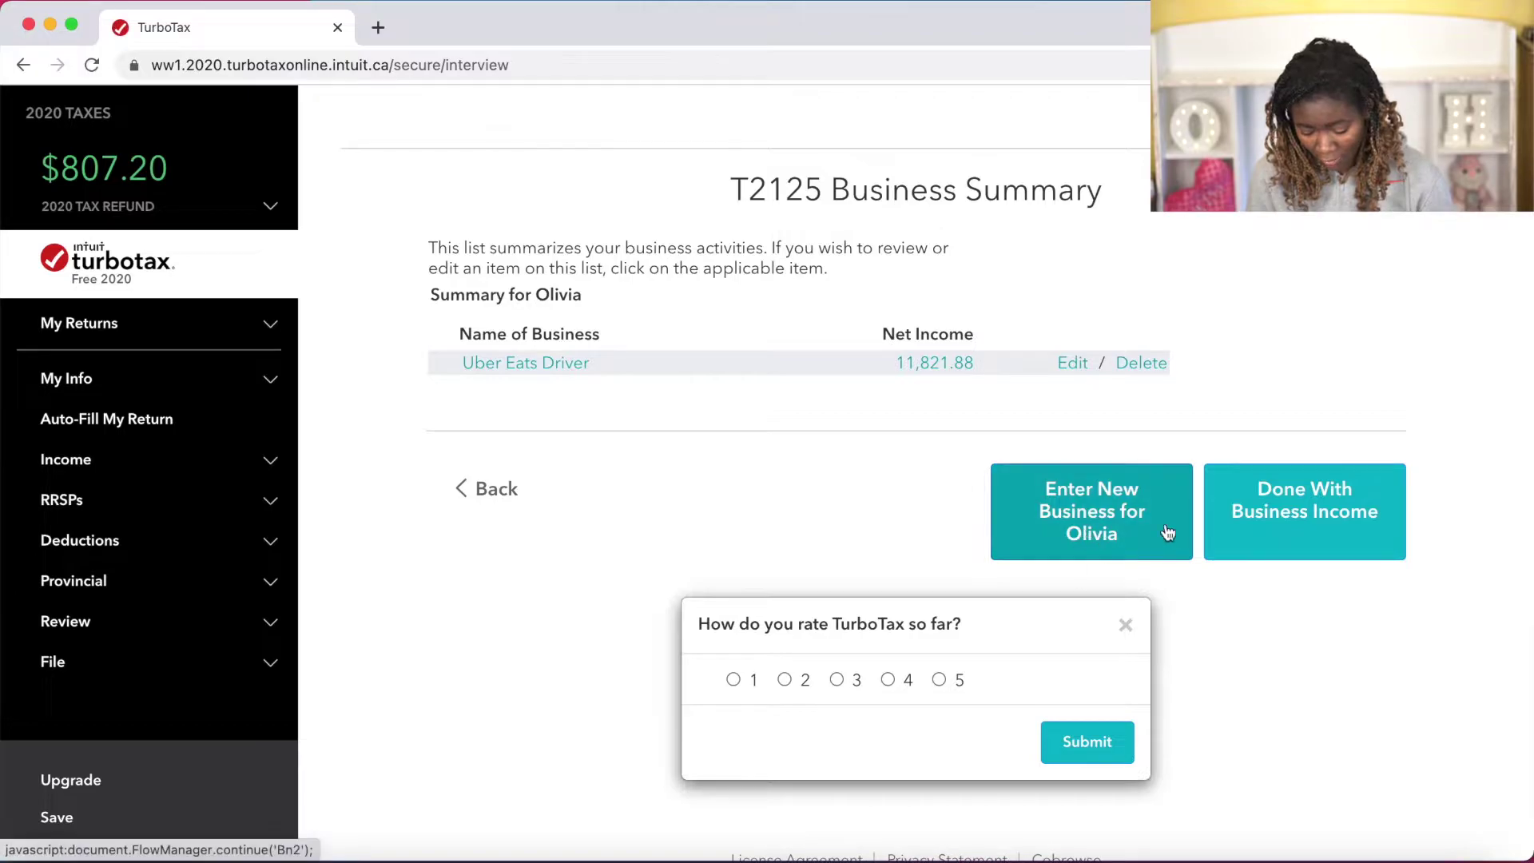
{"action": "left_click", "coordinate": [1324, 530]}
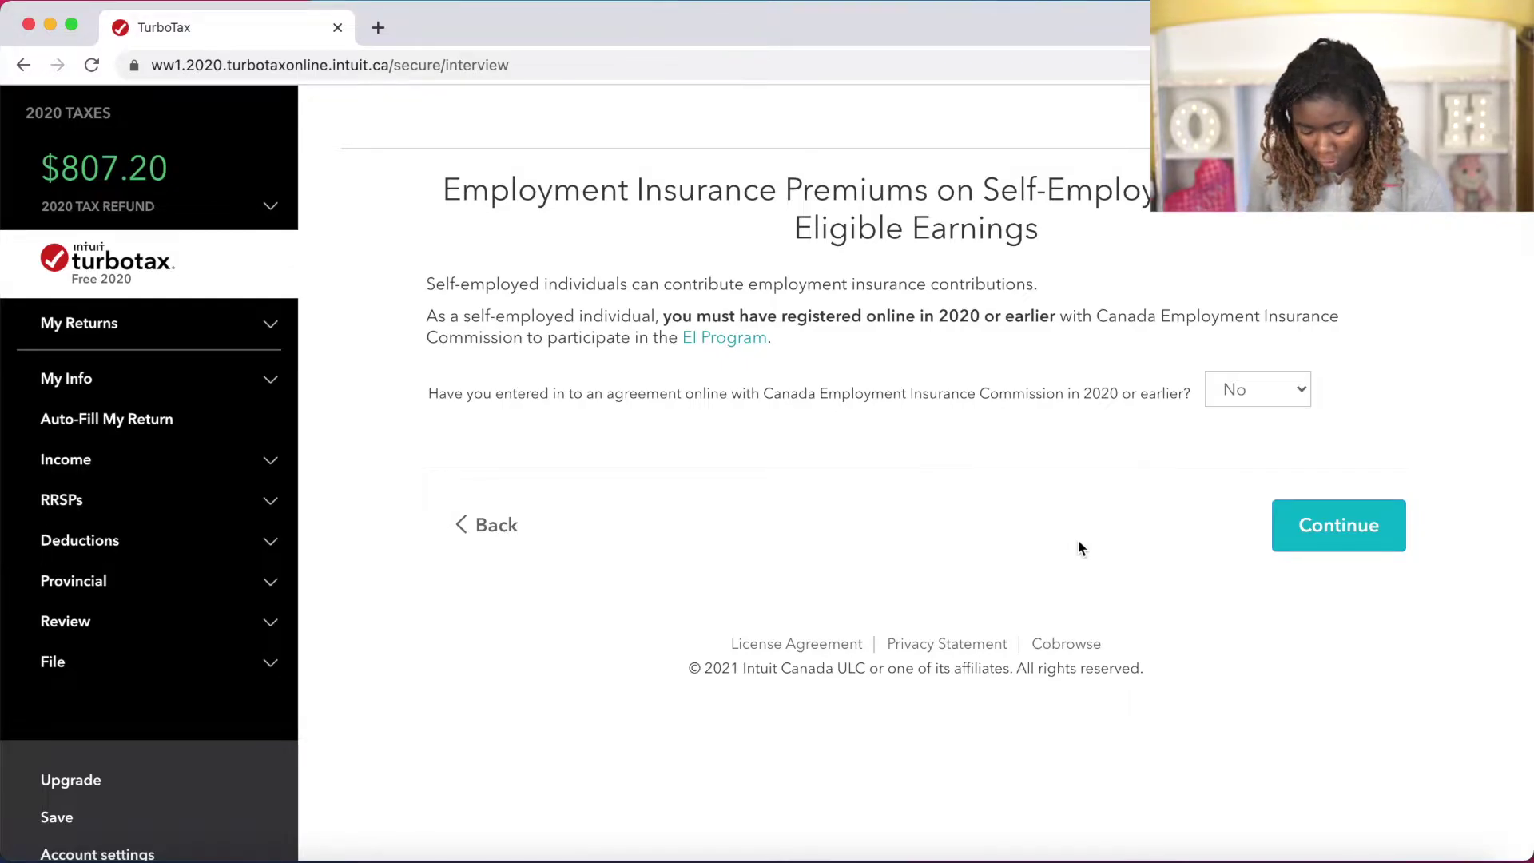
{"action": "left_click", "coordinate": [1326, 513]}
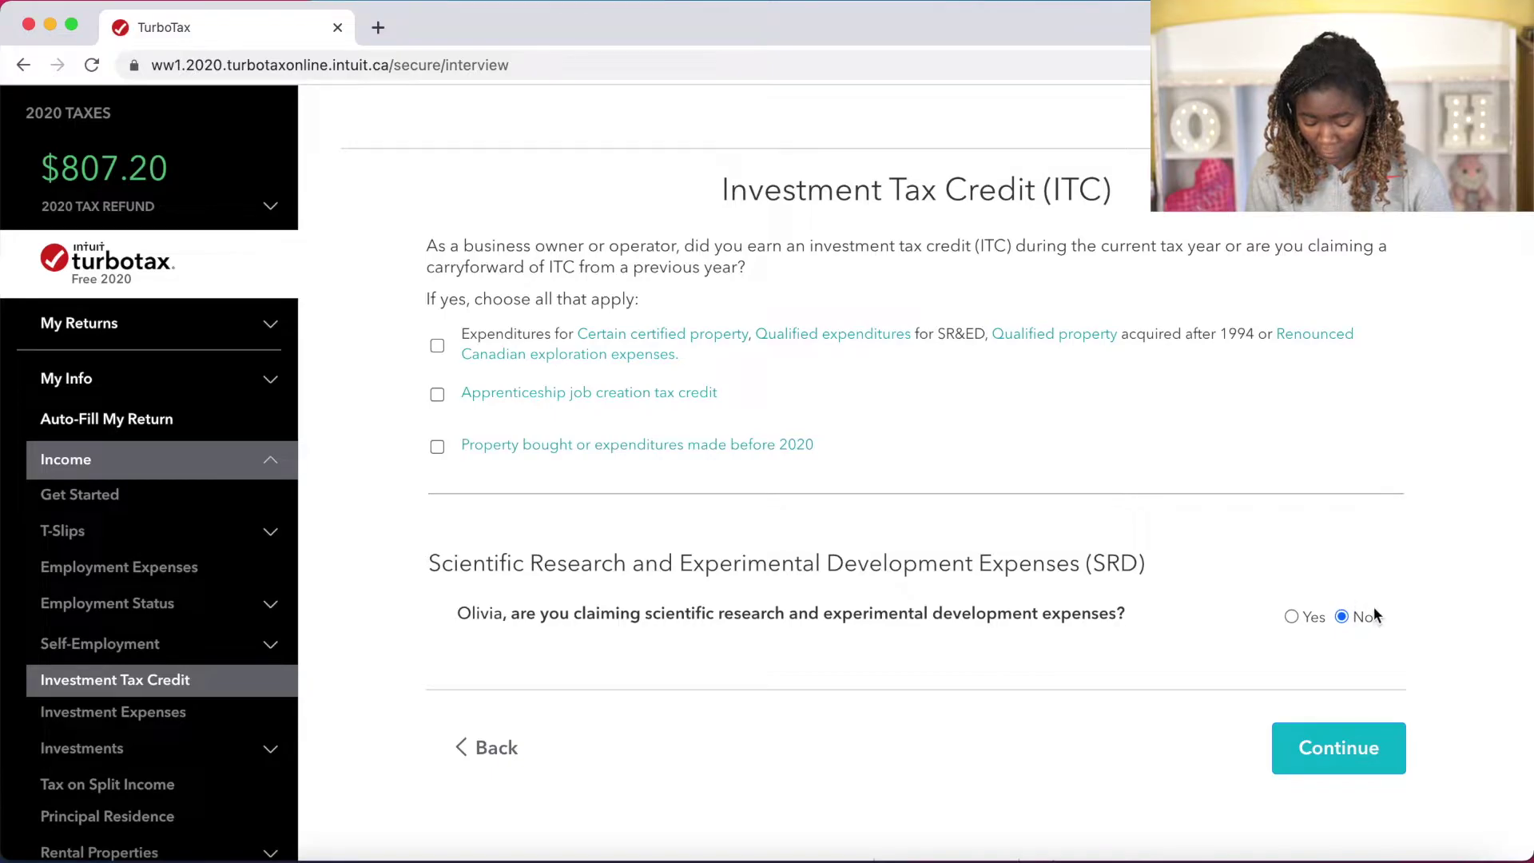
{"action": "left_click", "coordinate": [1365, 755]}
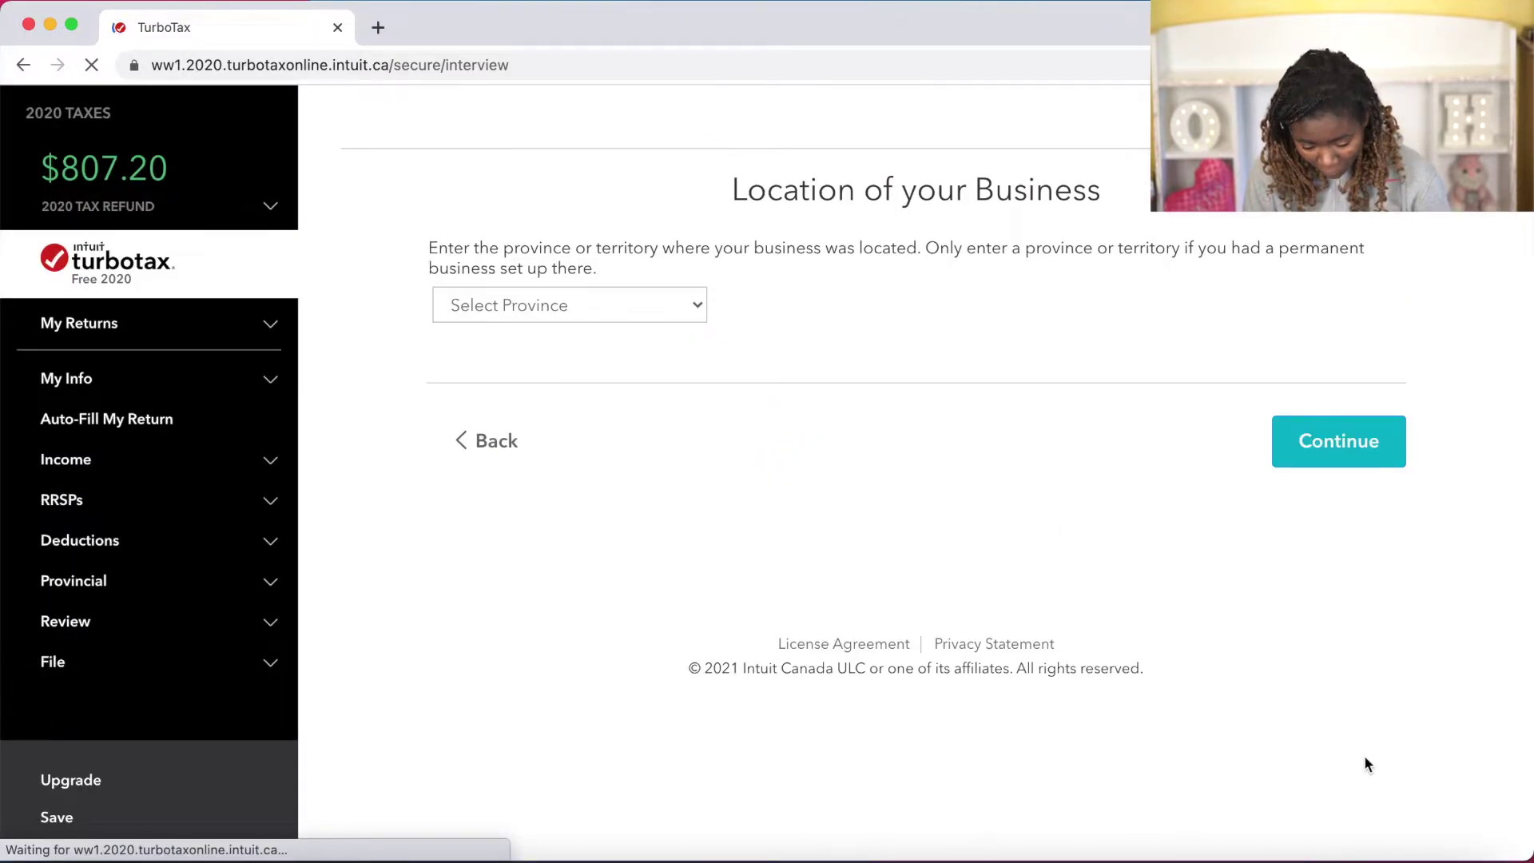
Set the business location to Ontario and proceed to the income summary.
{"action": "left_click", "coordinate": [615, 302]}
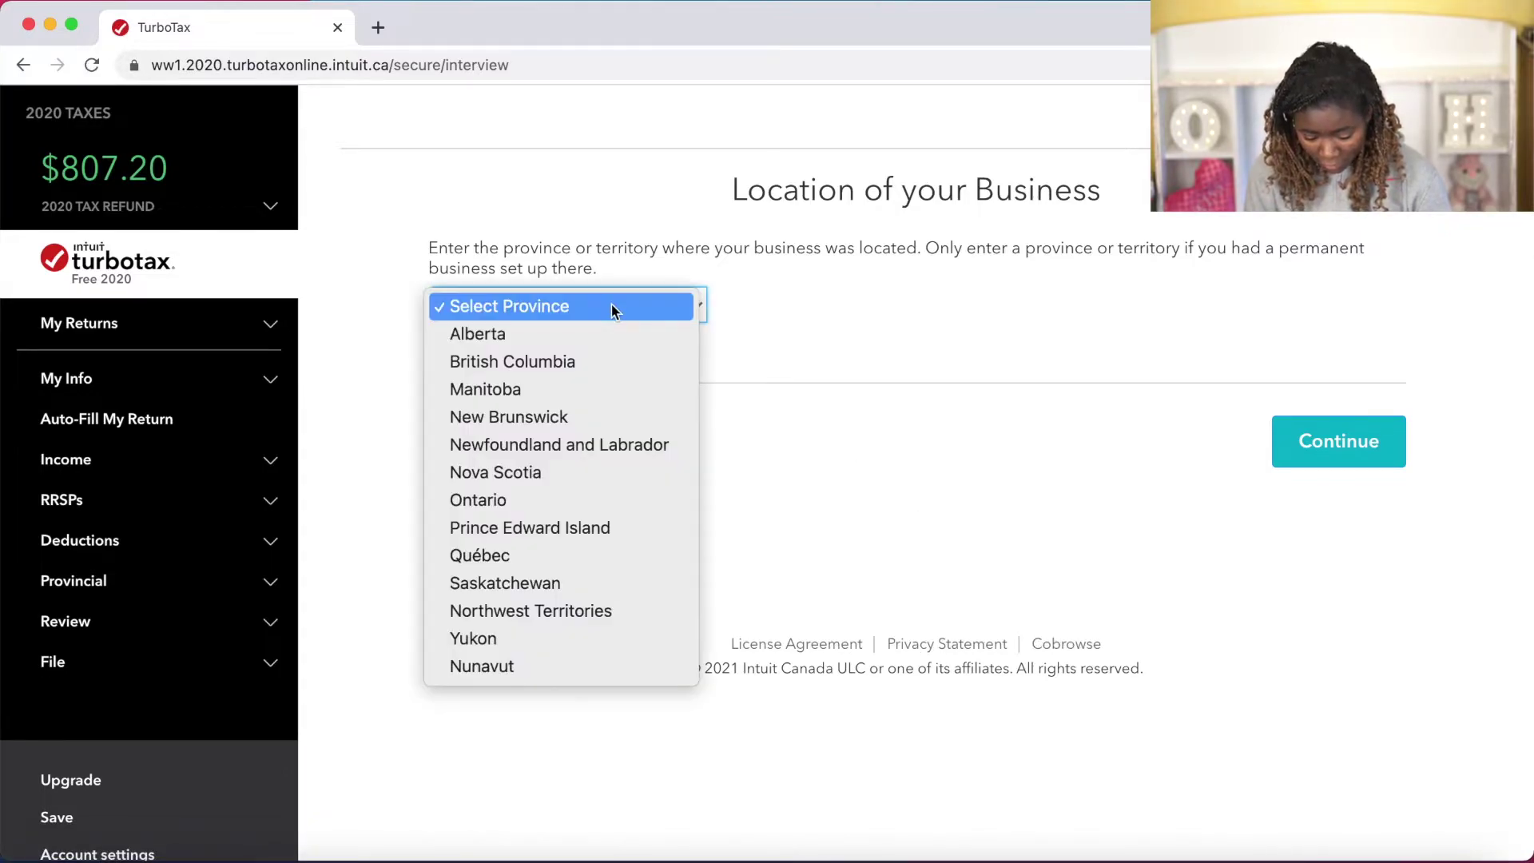
{"action": "left_click", "coordinate": [578, 505]}
{"action": "left_click", "coordinate": [1344, 456]}
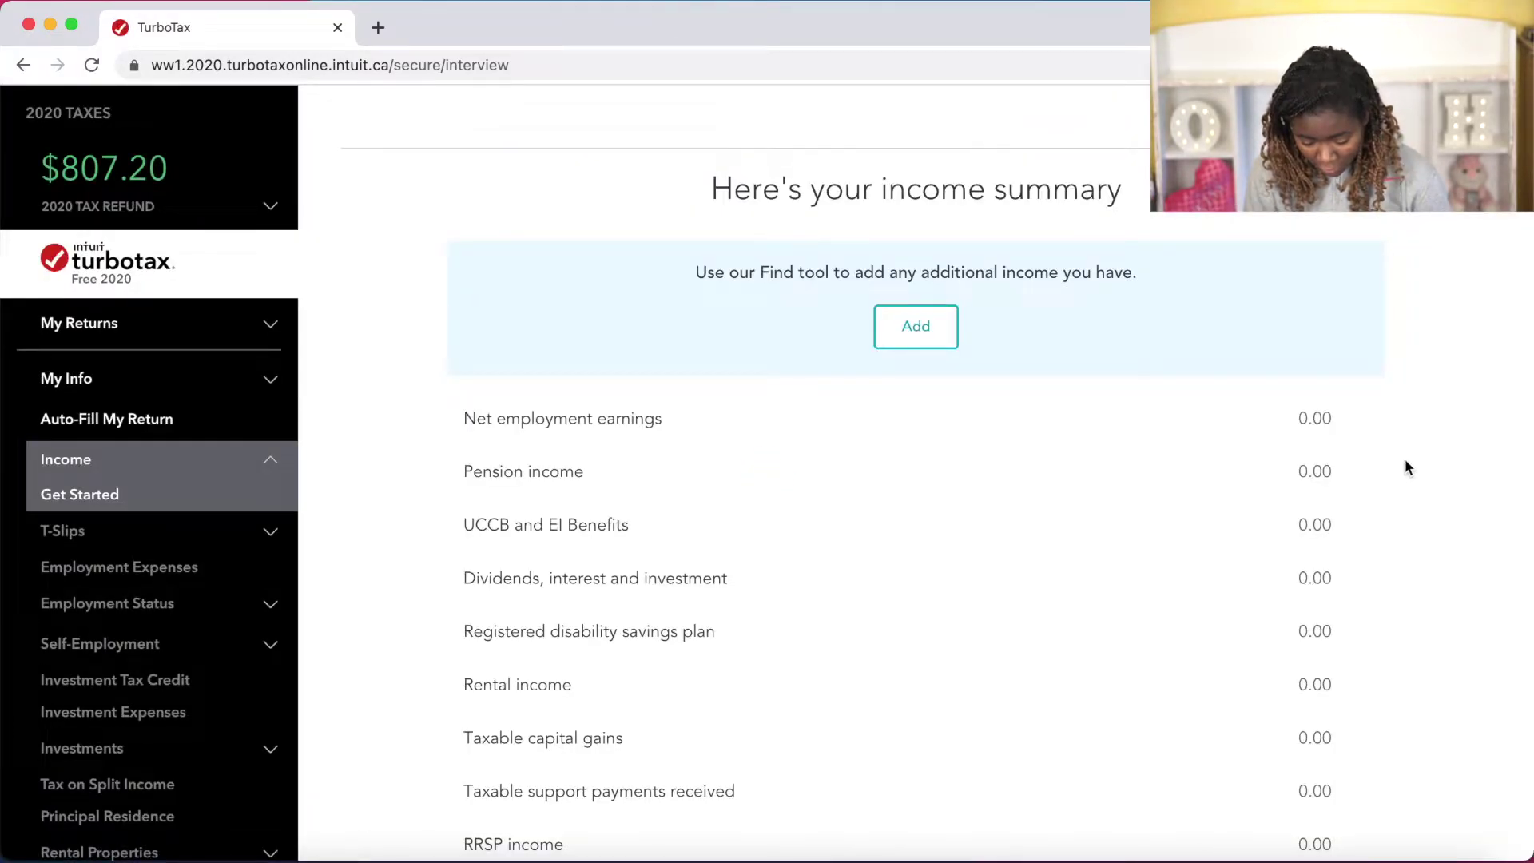
Review the income summary down to the total income, and continue with TurboTax Free without upgrading to expert review.
{"action": "scroll", "coordinate": [1406, 464], "scroll_direction": "down", "scroll_amount": 5}
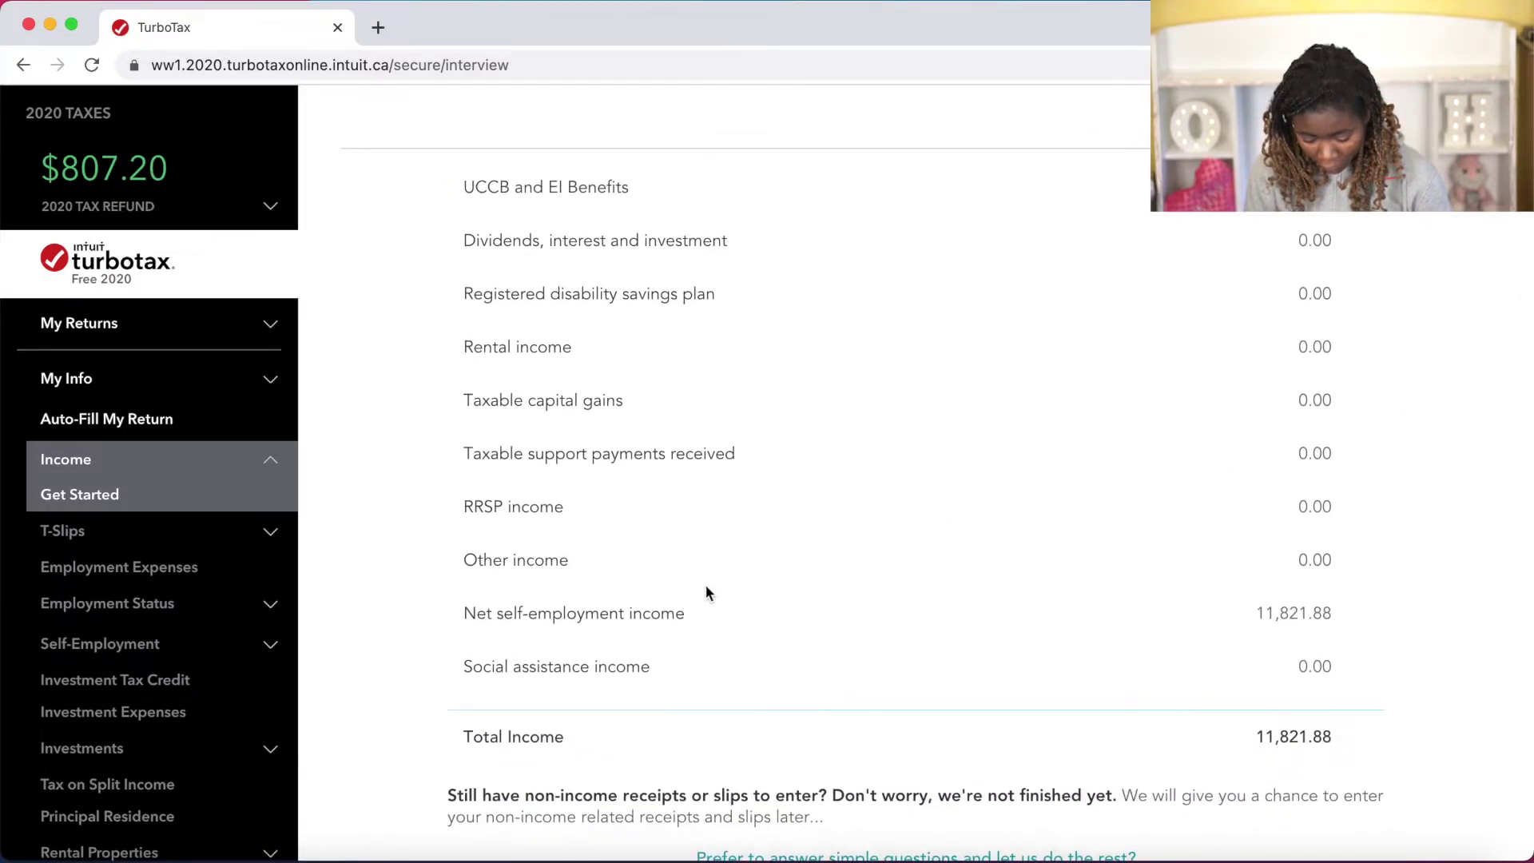
{"action": "scroll", "coordinate": [1295, 618], "scroll_direction": "down", "scroll_amount": 2}
{"action": "scroll", "coordinate": [1295, 619], "scroll_direction": "down", "scroll_amount": 1}
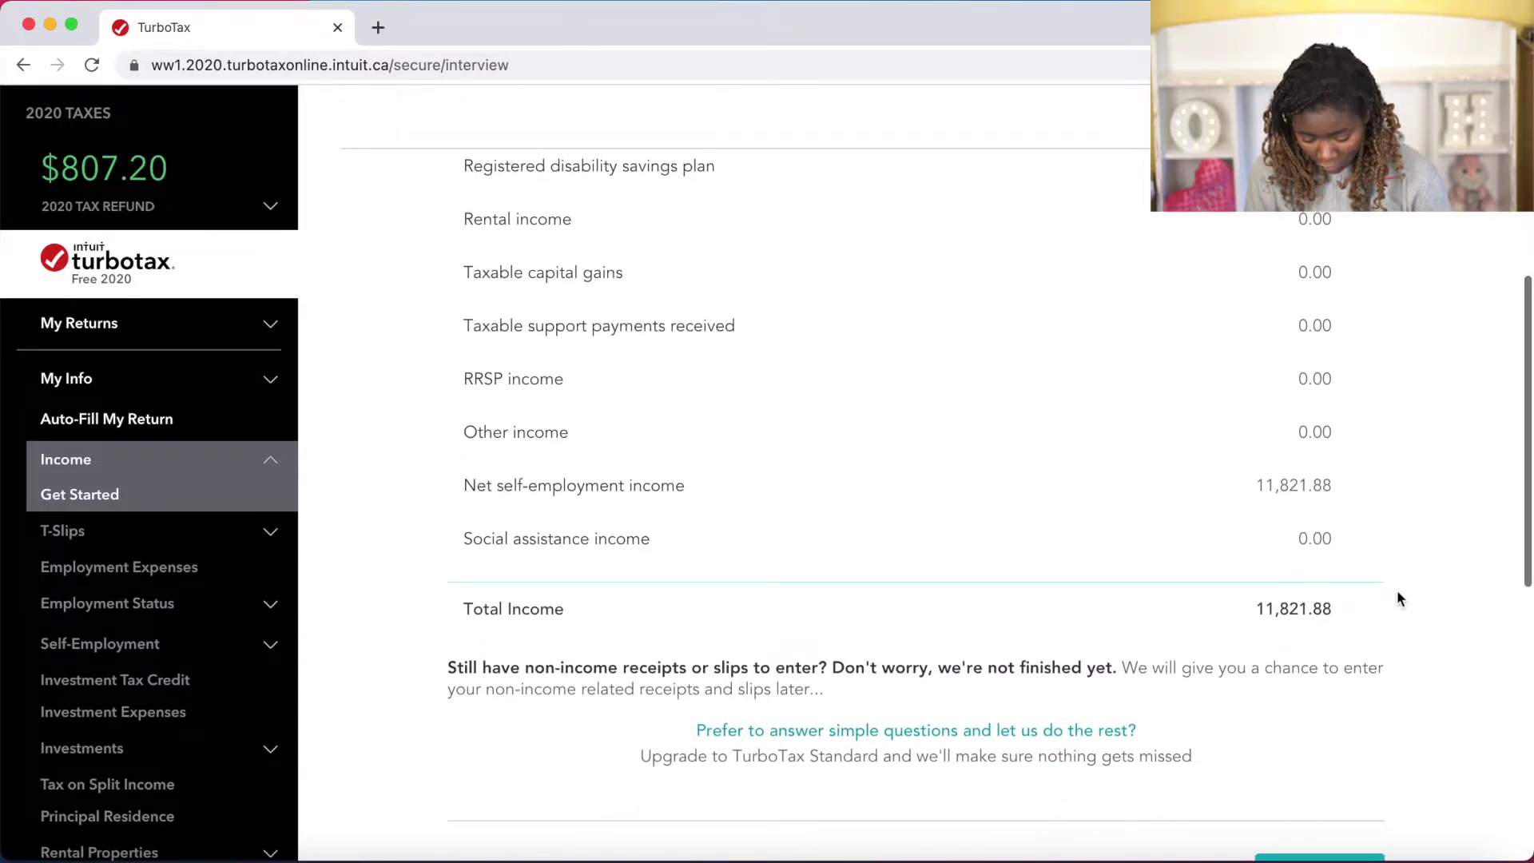
{"action": "scroll", "coordinate": [1398, 591], "scroll_direction": "down", "scroll_amount": 5}
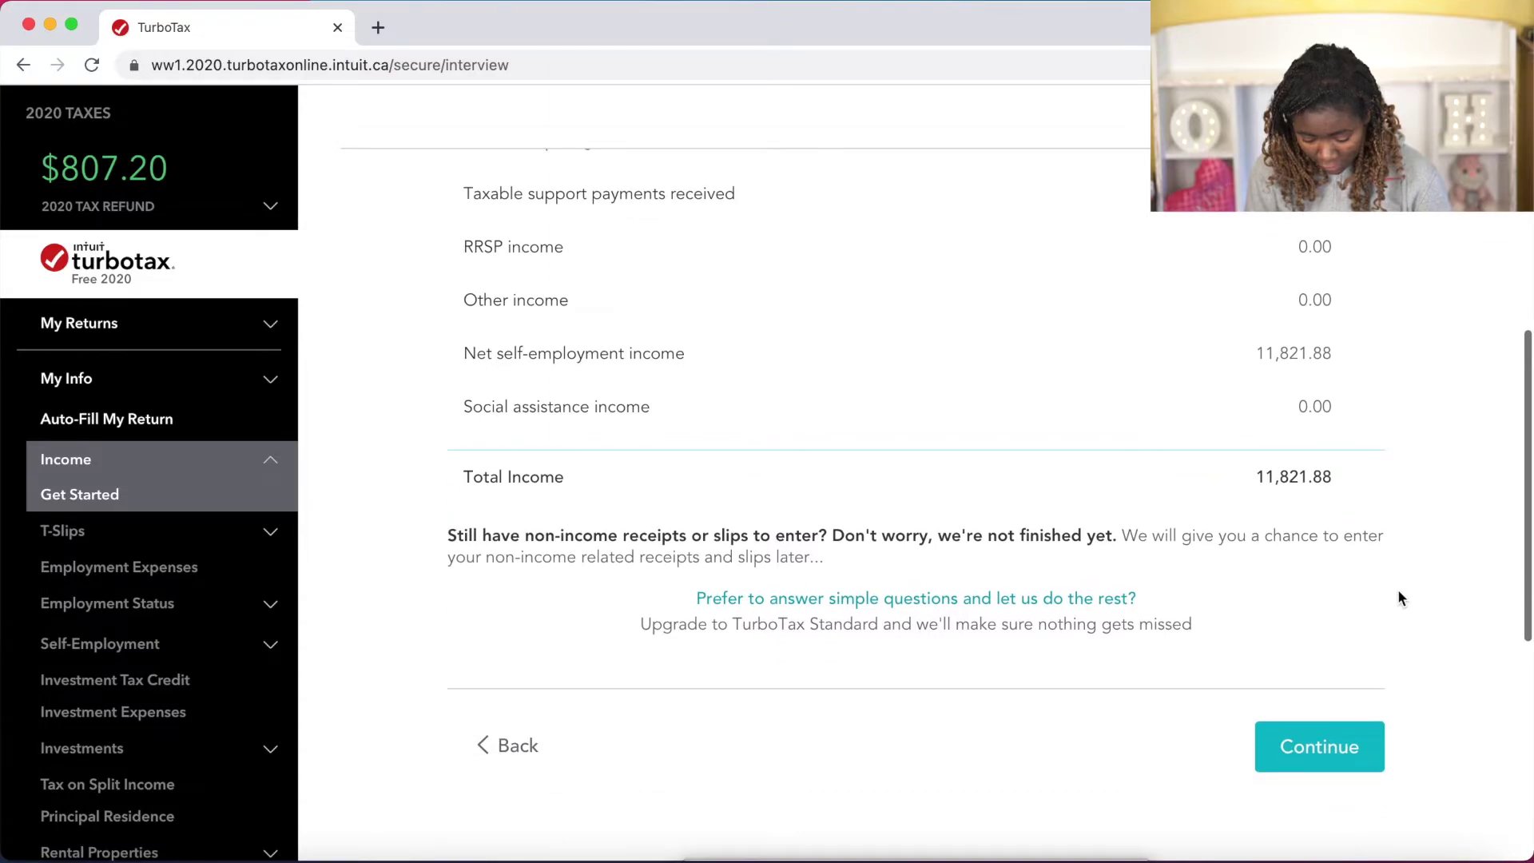
{"action": "scroll", "coordinate": [1397, 595], "scroll_direction": "down", "scroll_amount": 3}
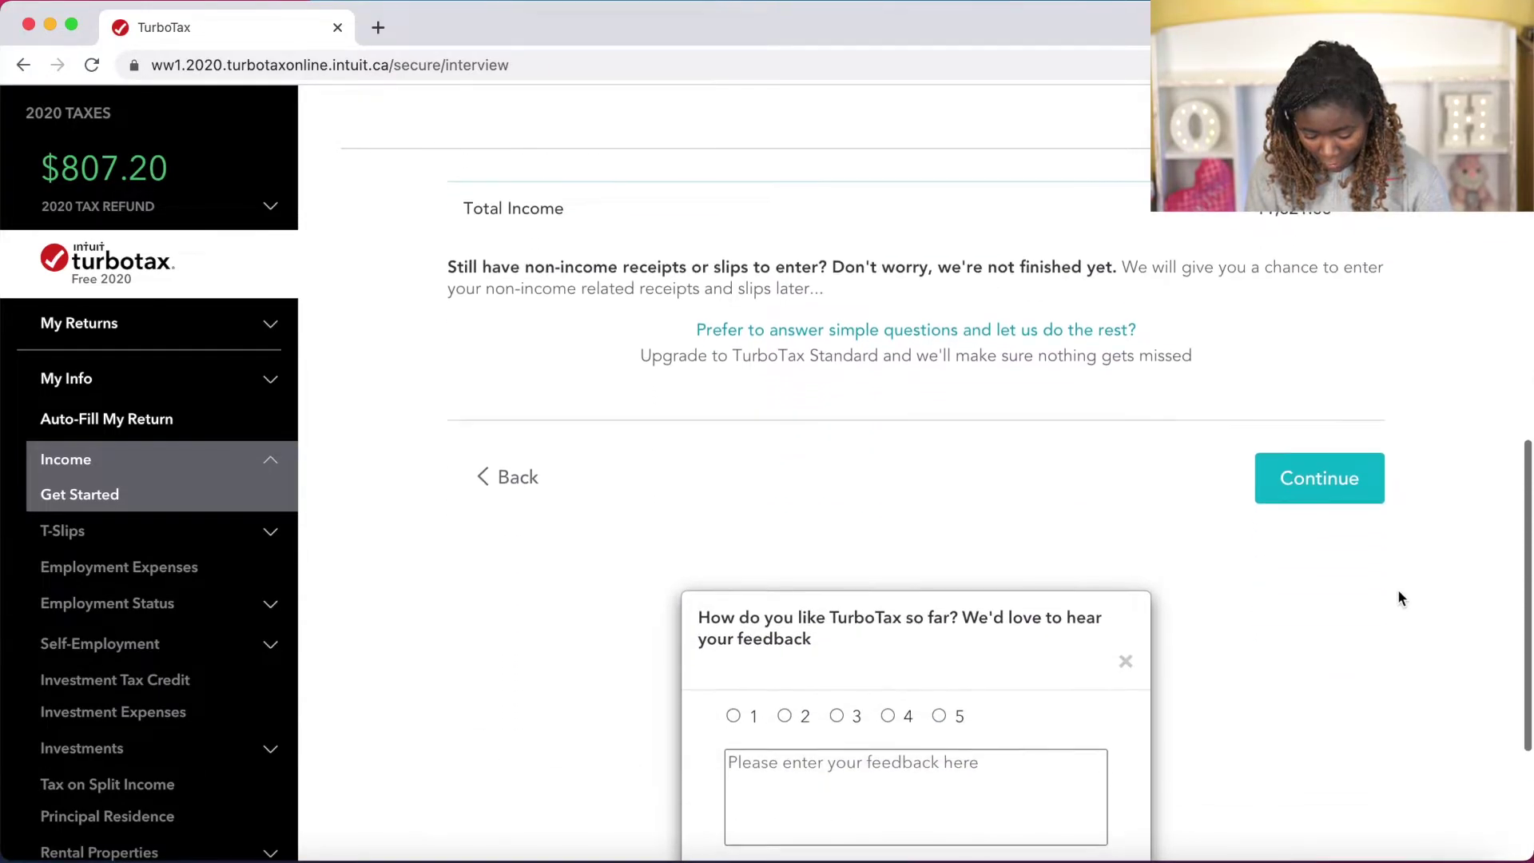
{"action": "left_click", "coordinate": [1319, 403]}
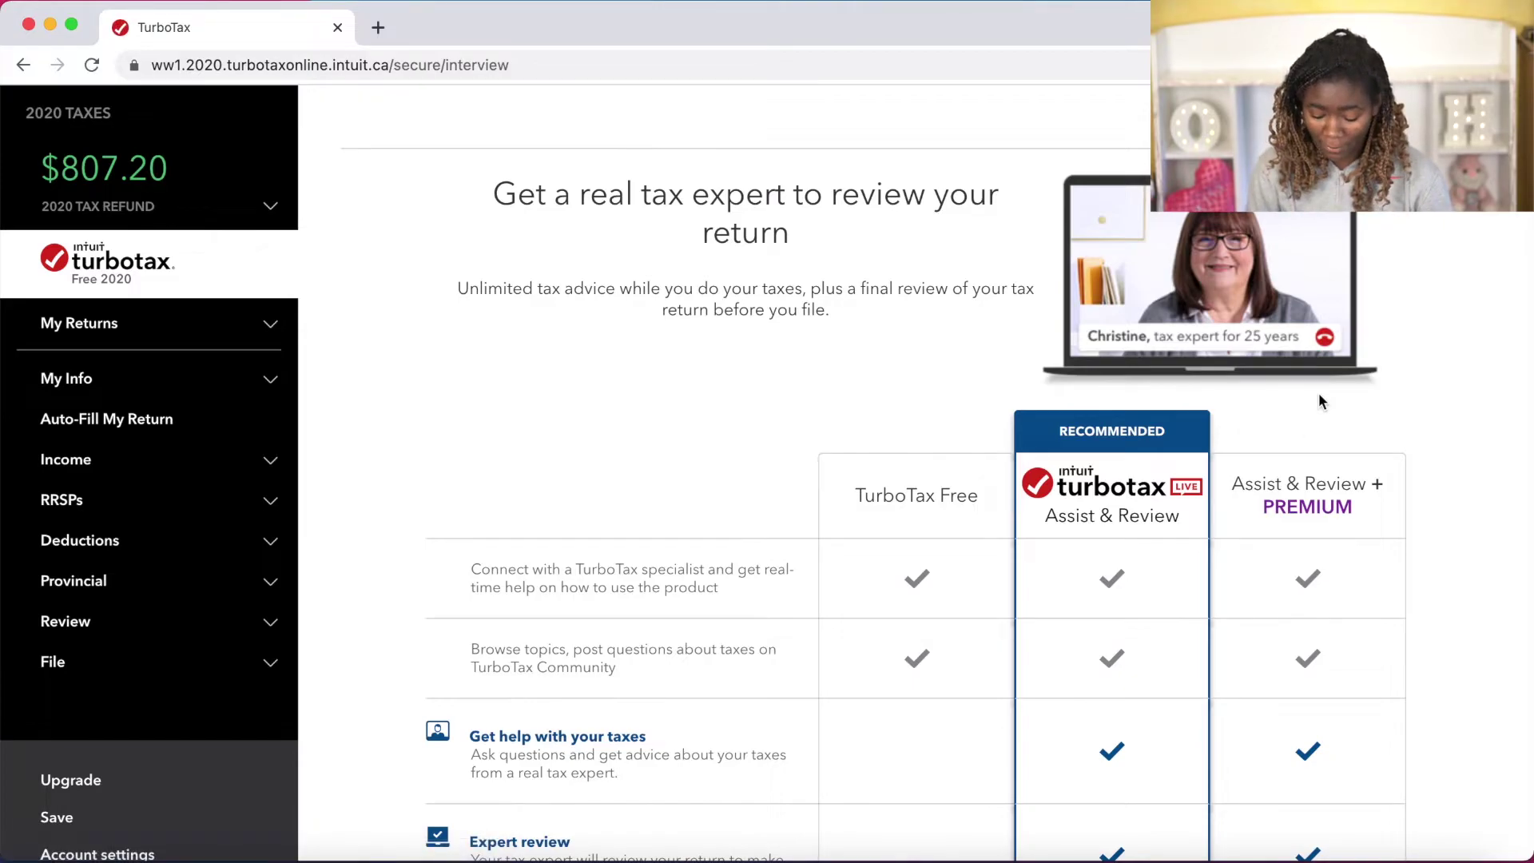
{"action": "scroll", "coordinate": [1319, 400], "scroll_direction": "down", "scroll_amount": 12}
{"action": "left_click", "coordinate": [907, 525]}
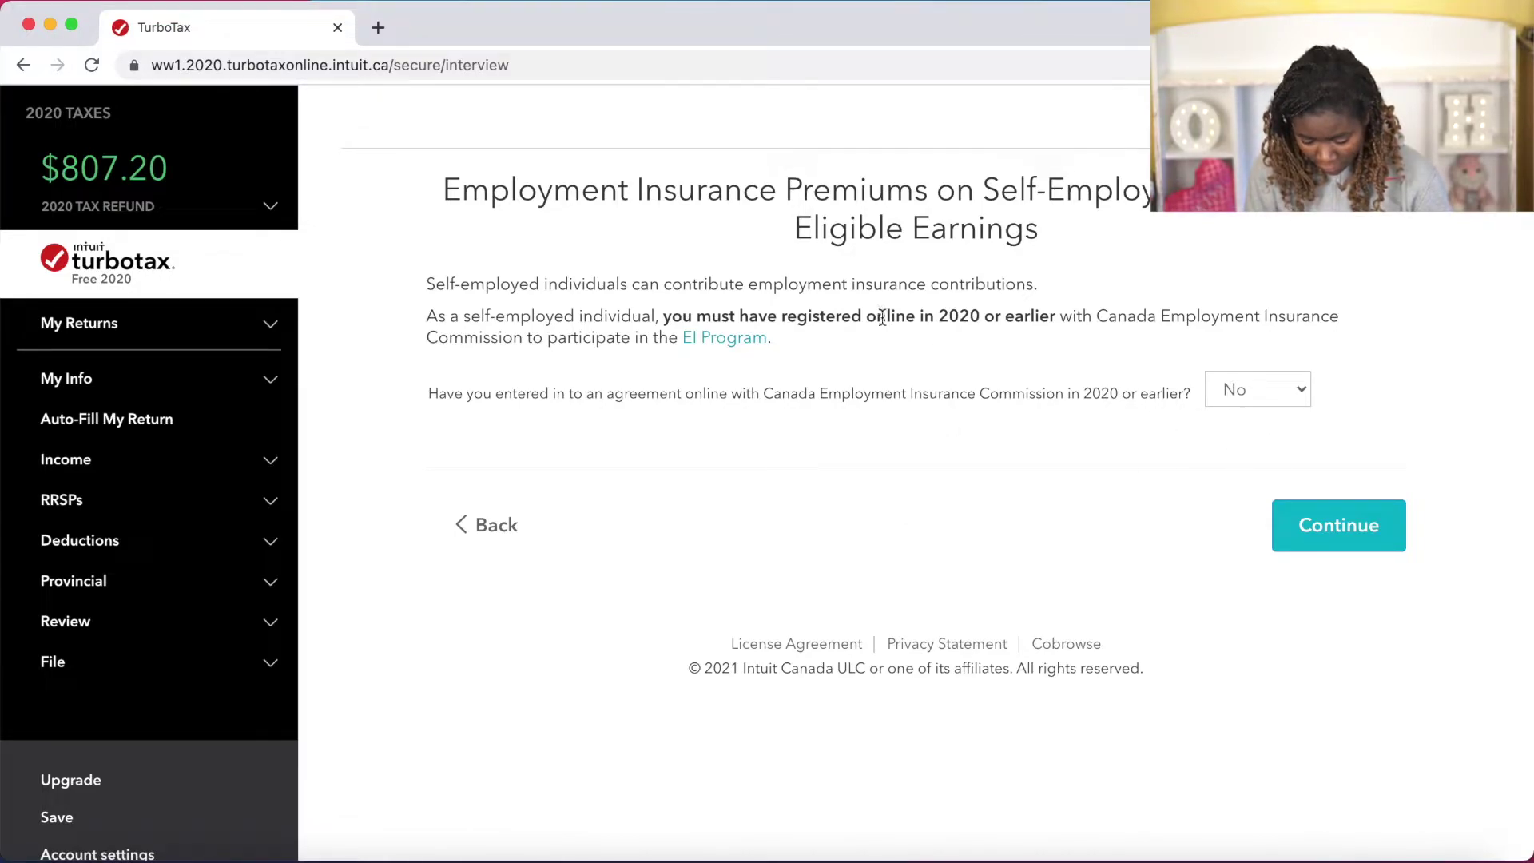
Keep the existing EI premium, investment tax credit and Ontario business location answers and return to the income summary.
{"action": "left_click", "coordinate": [1351, 524]}
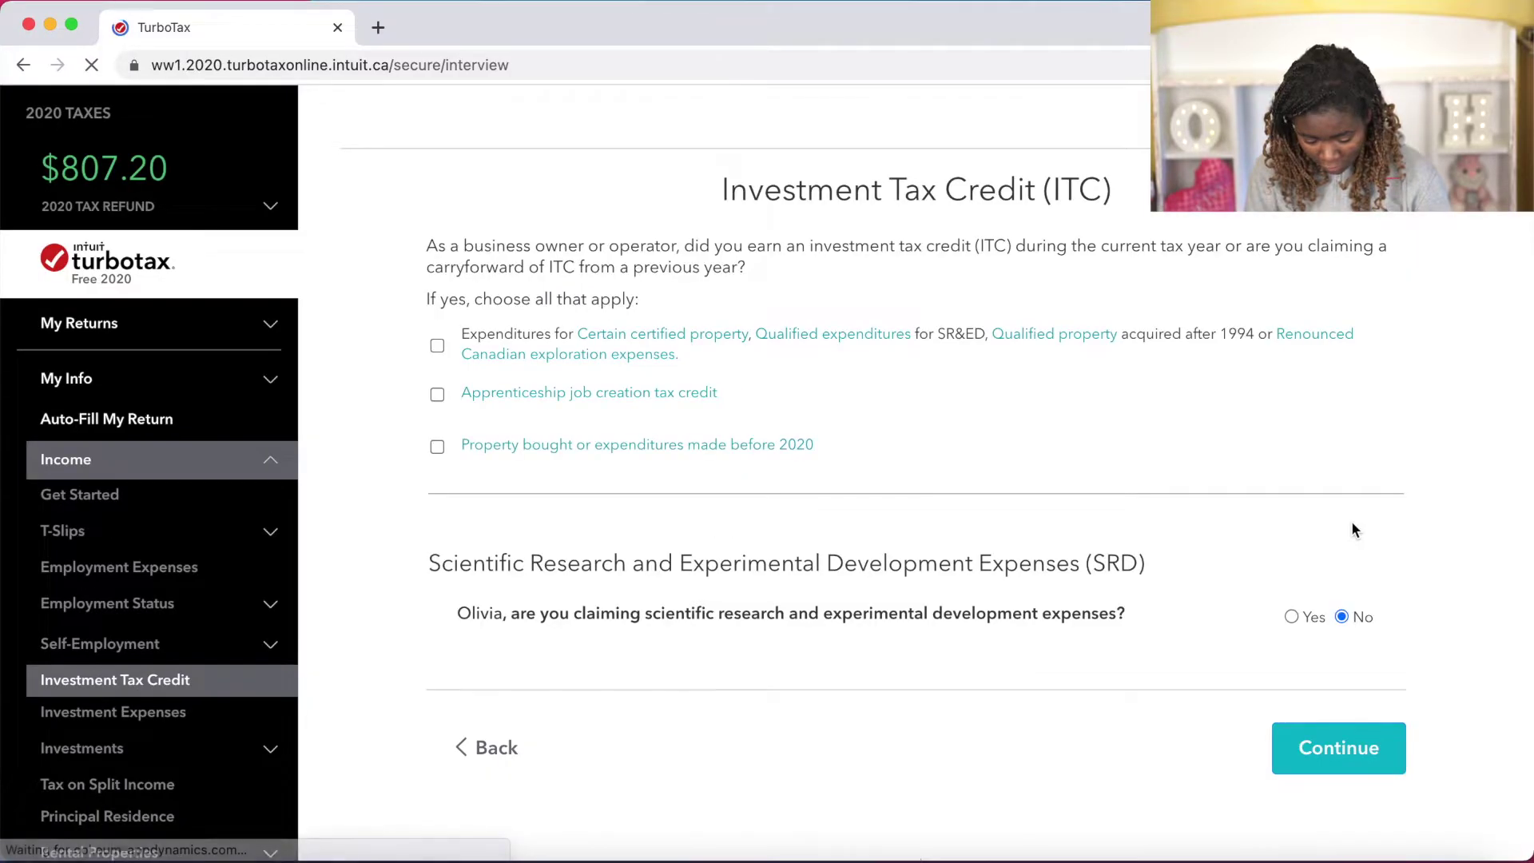
{"action": "left_click", "coordinate": [1352, 759]}
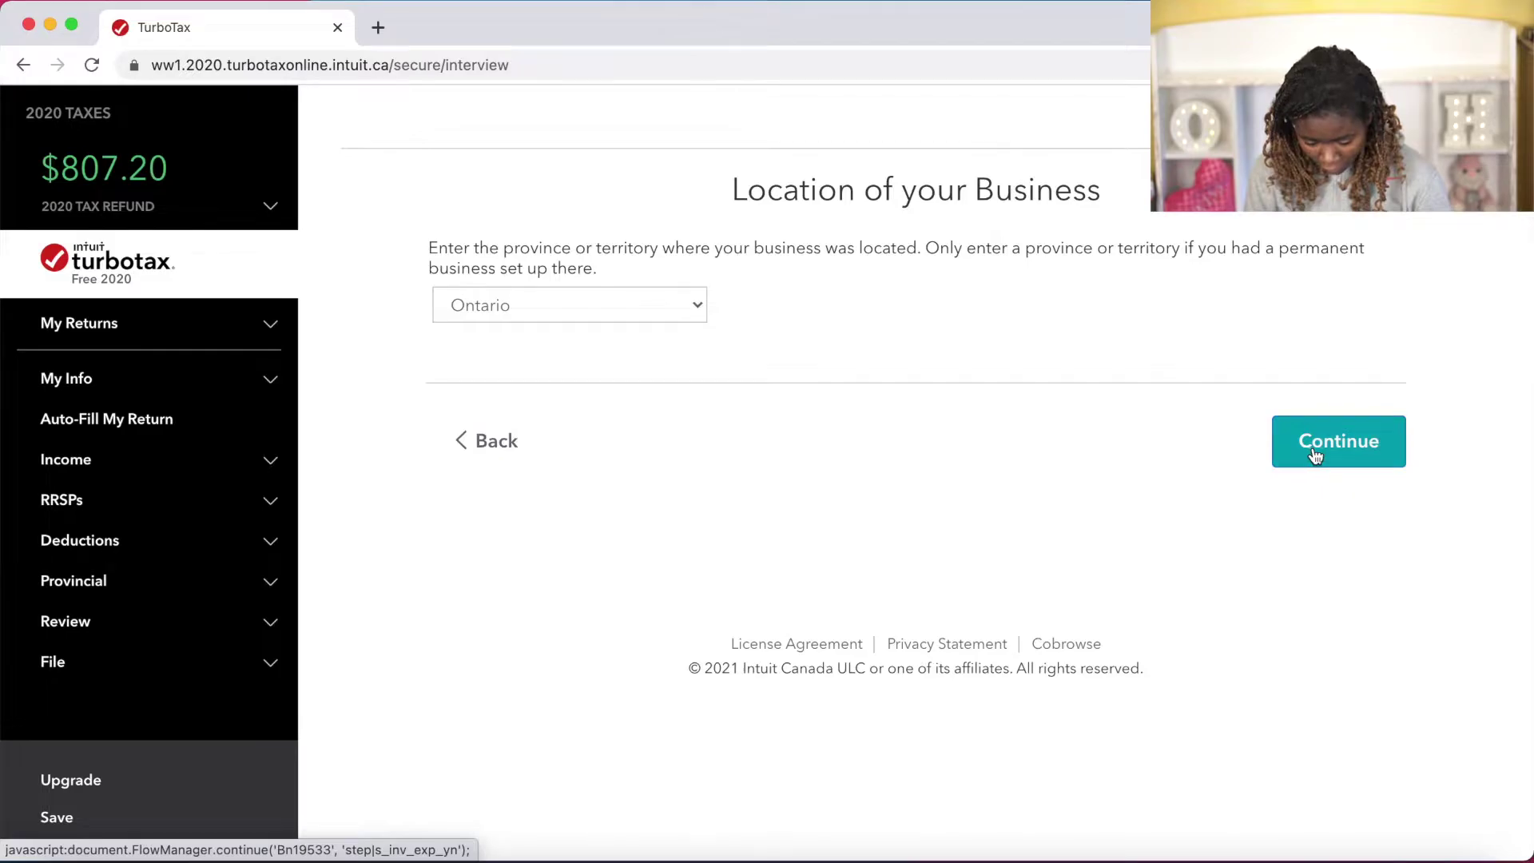
{"action": "left_click", "coordinate": [1315, 447]}
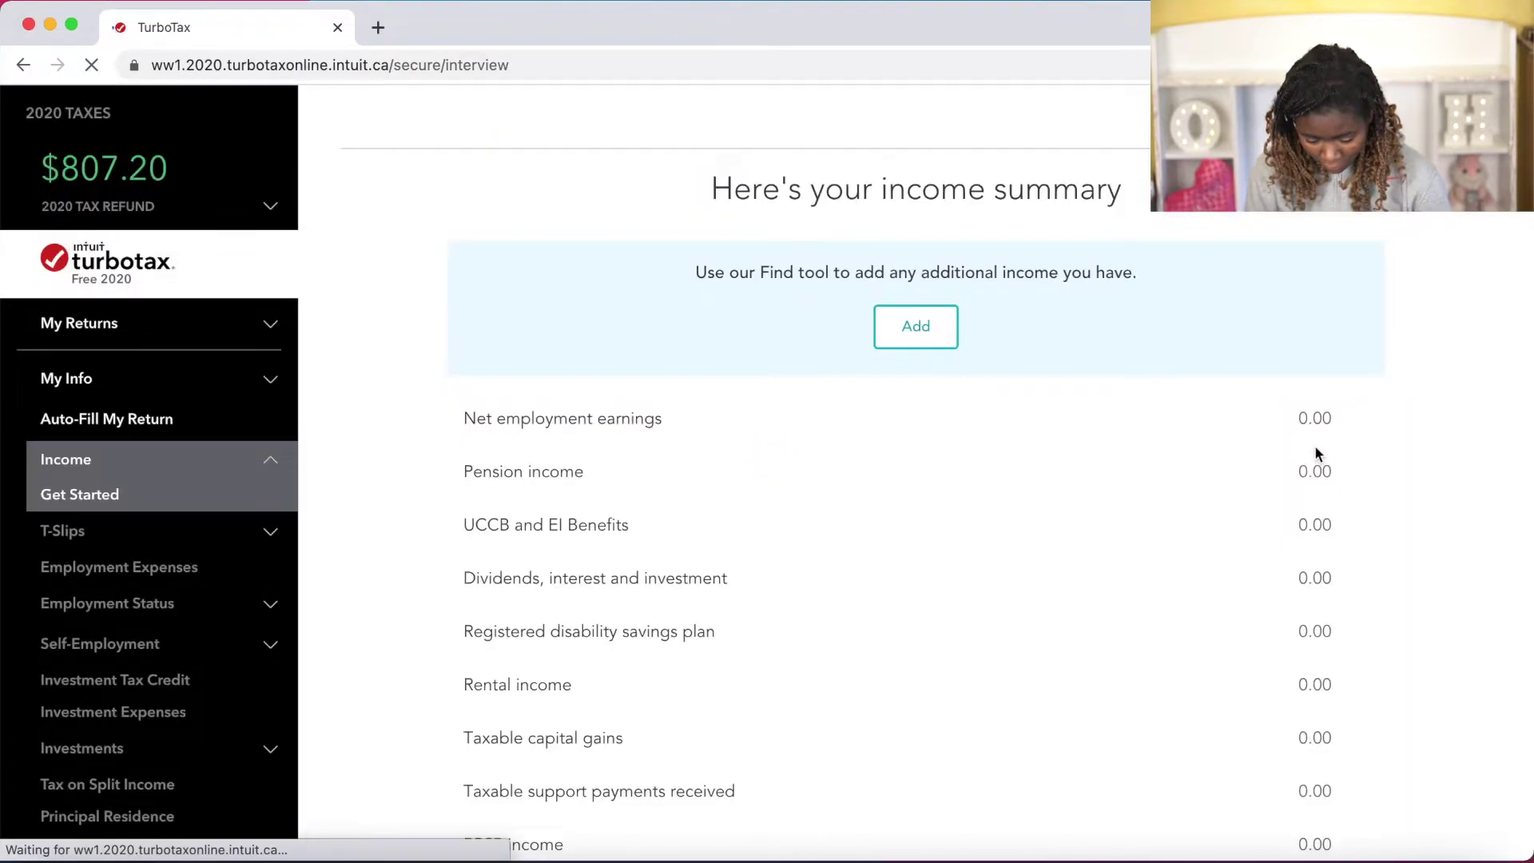
Accept the income summary again and decline the Assist & Review upgrade to reach the RRSPs section.
{"action": "scroll", "coordinate": [1253, 372], "scroll_direction": "down", "scroll_amount": 10}
{"action": "scroll", "coordinate": [1253, 372], "scroll_direction": "up", "scroll_amount": 5}
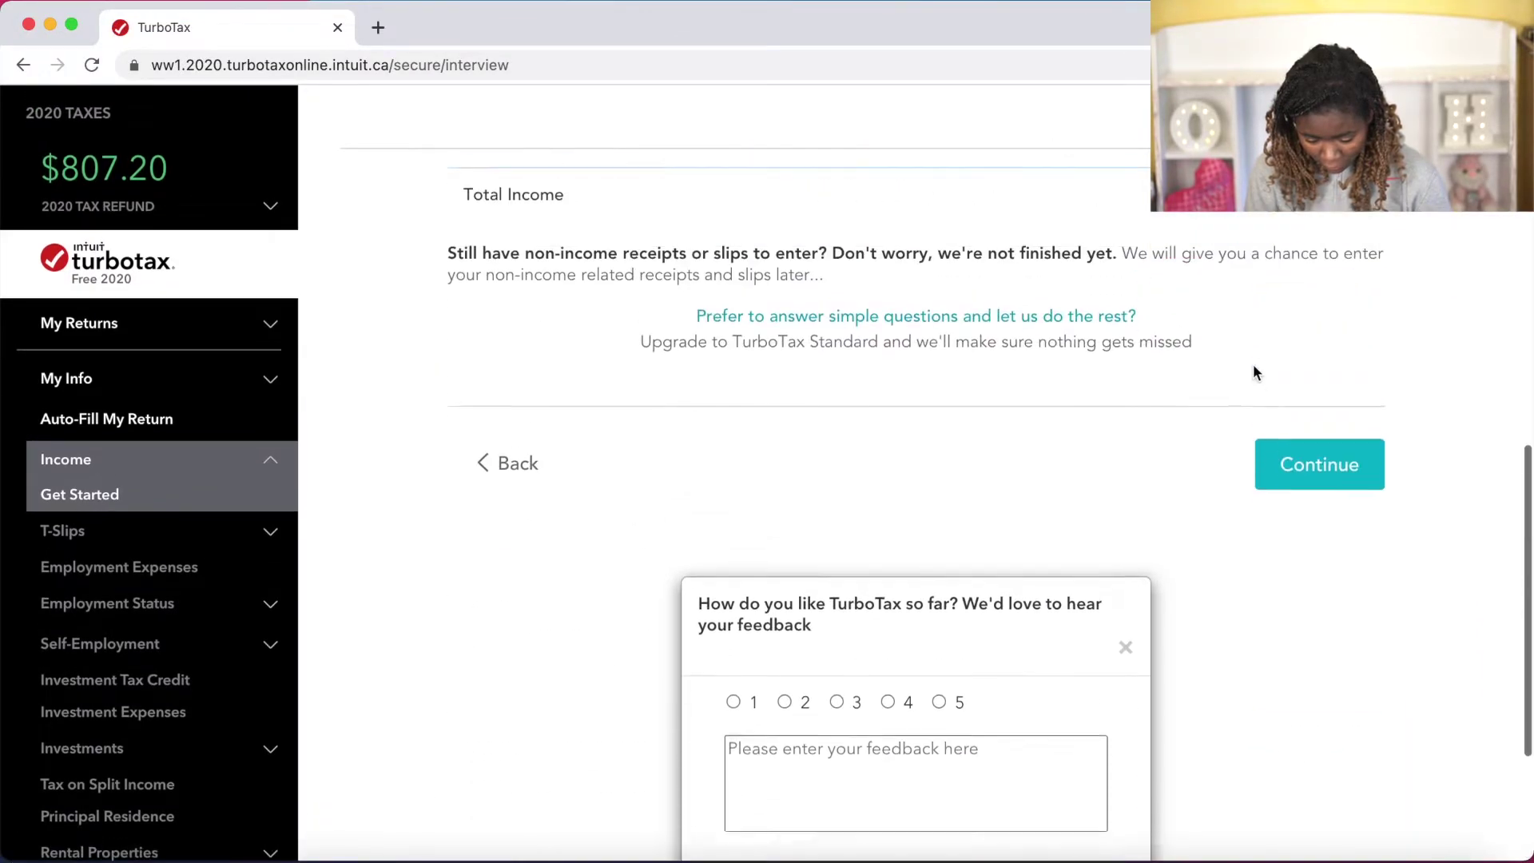
{"action": "left_click", "coordinate": [1321, 650]}
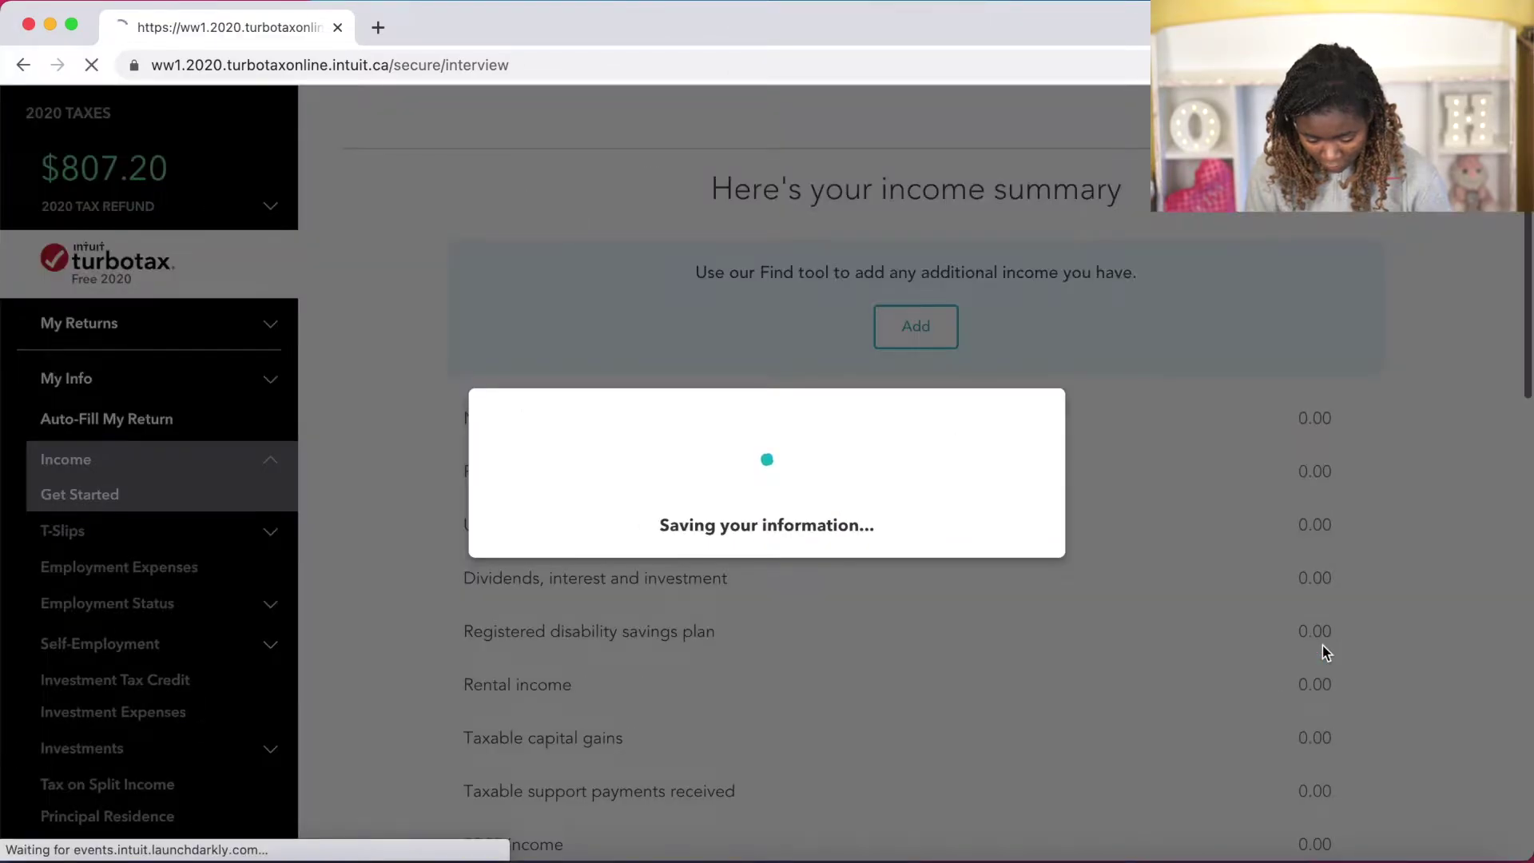
{"action": "scroll", "coordinate": [735, 540], "scroll_direction": "down", "scroll_amount": 10}
{"action": "scroll", "coordinate": [874, 344], "scroll_direction": "up", "scroll_amount": 3}
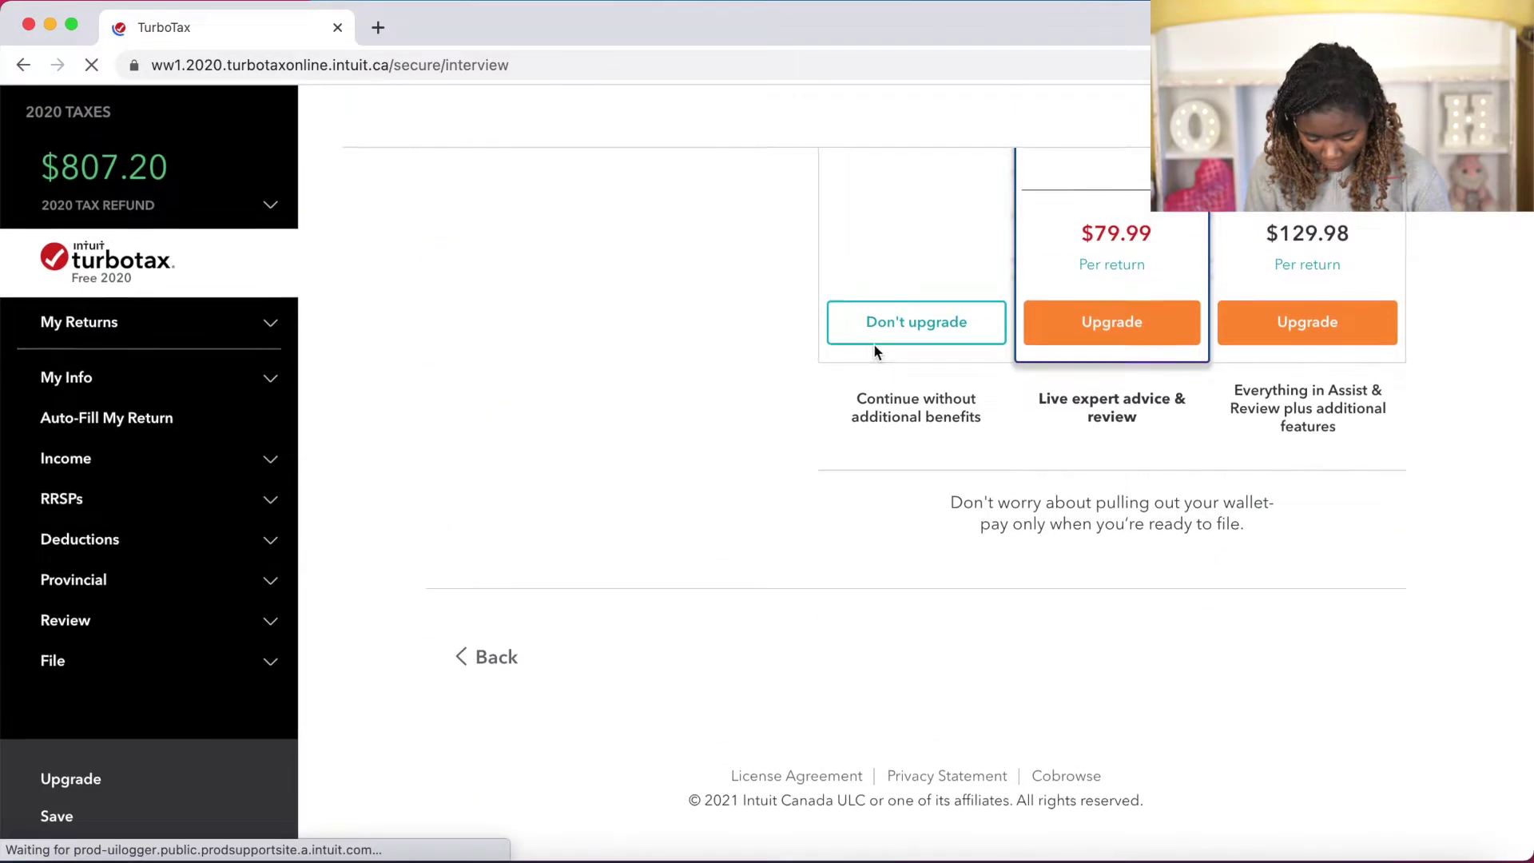
{"action": "left_click", "coordinate": [874, 334]}
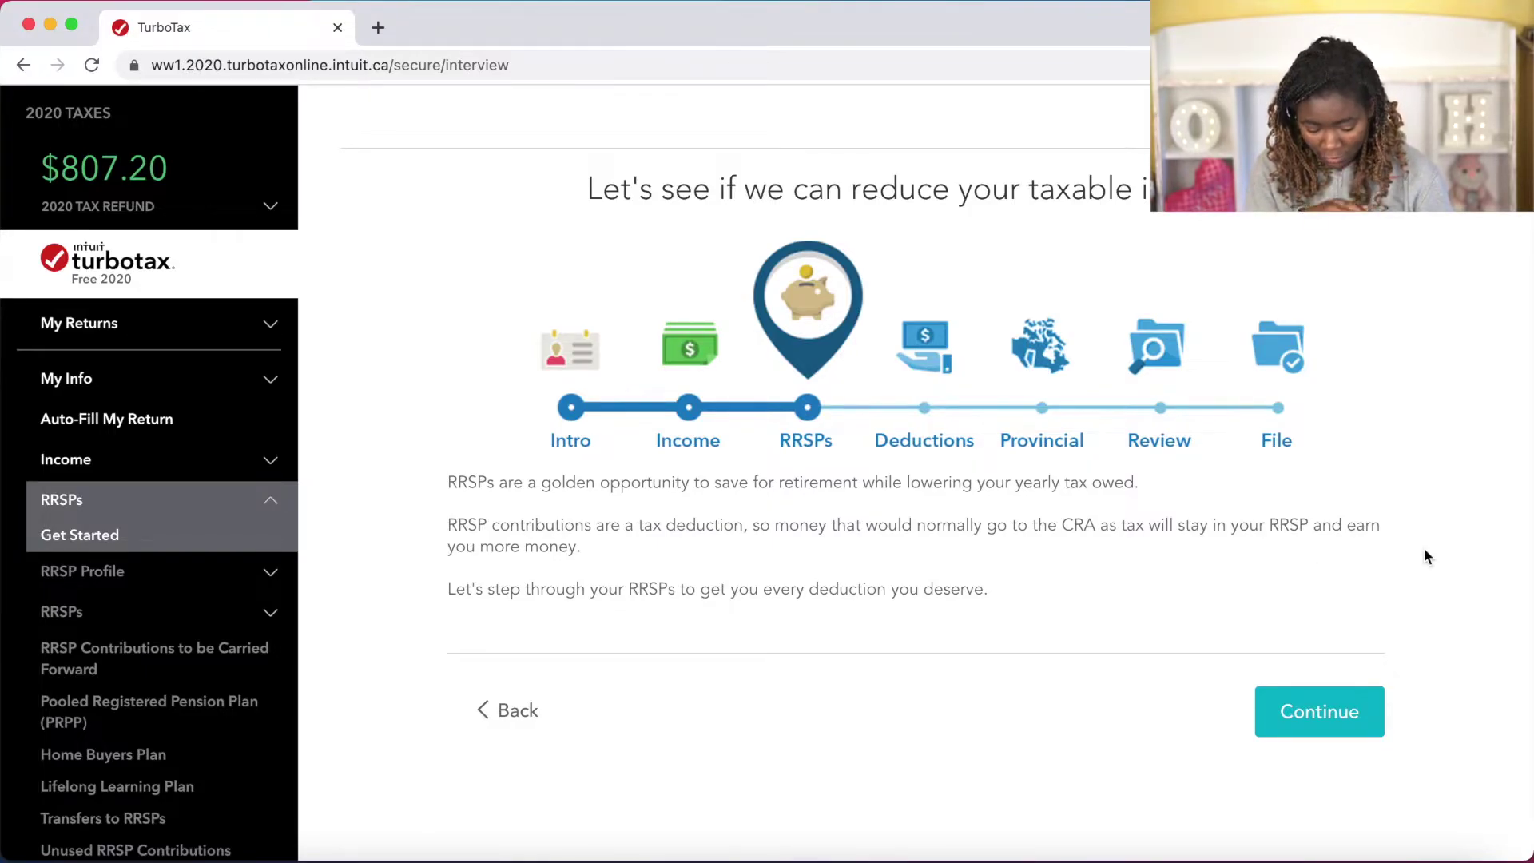
Skip the RRSP Optimizer and complete the RRSPs section without any RRSP/PRPP to report.
{"action": "left_click", "coordinate": [1336, 713]}
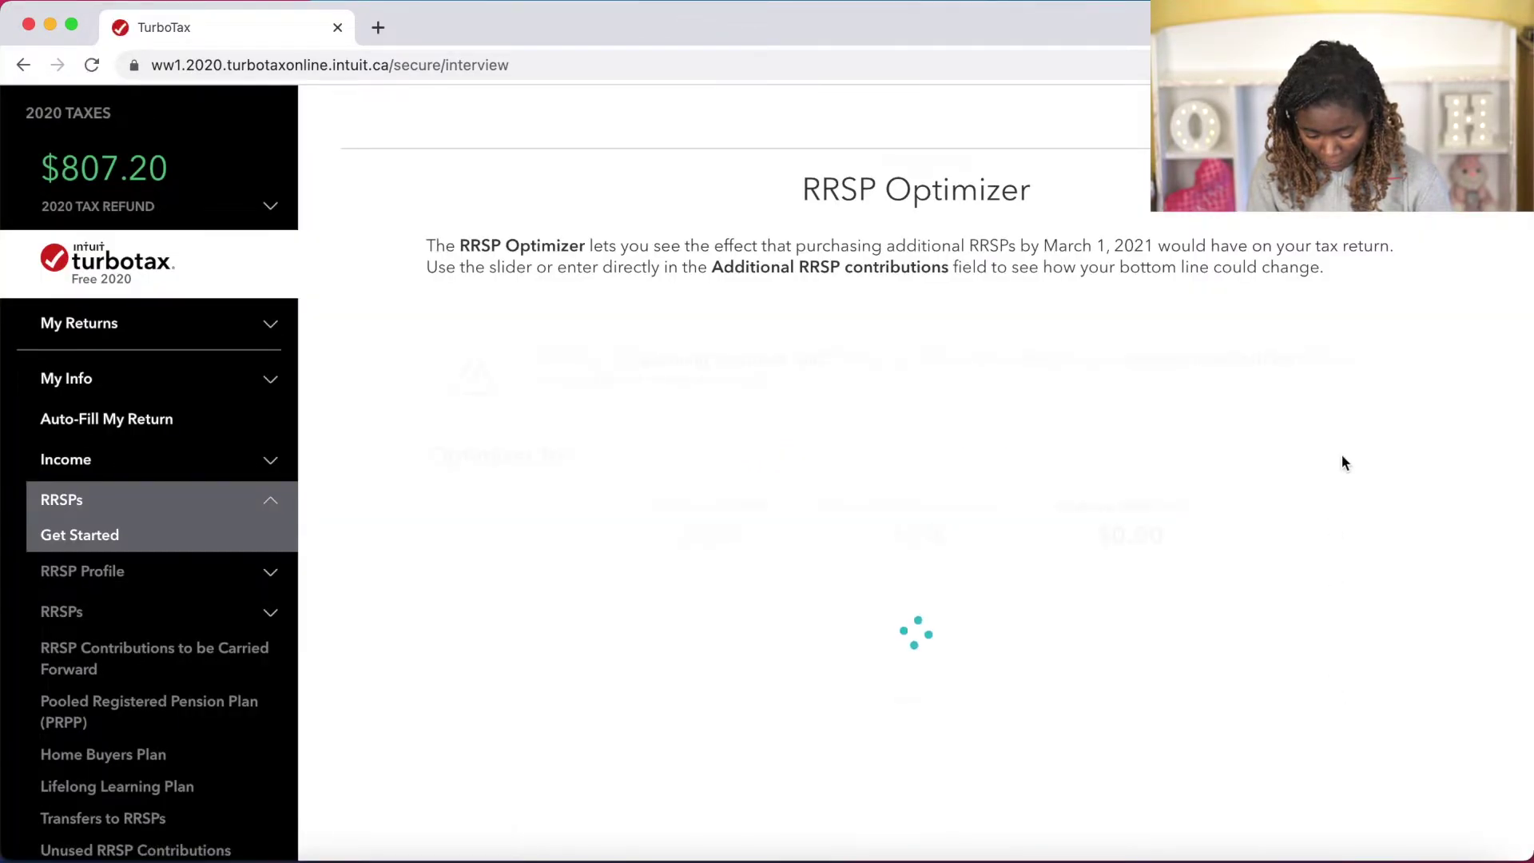
{"action": "scroll", "coordinate": [1340, 453], "scroll_direction": "down", "scroll_amount": 5}
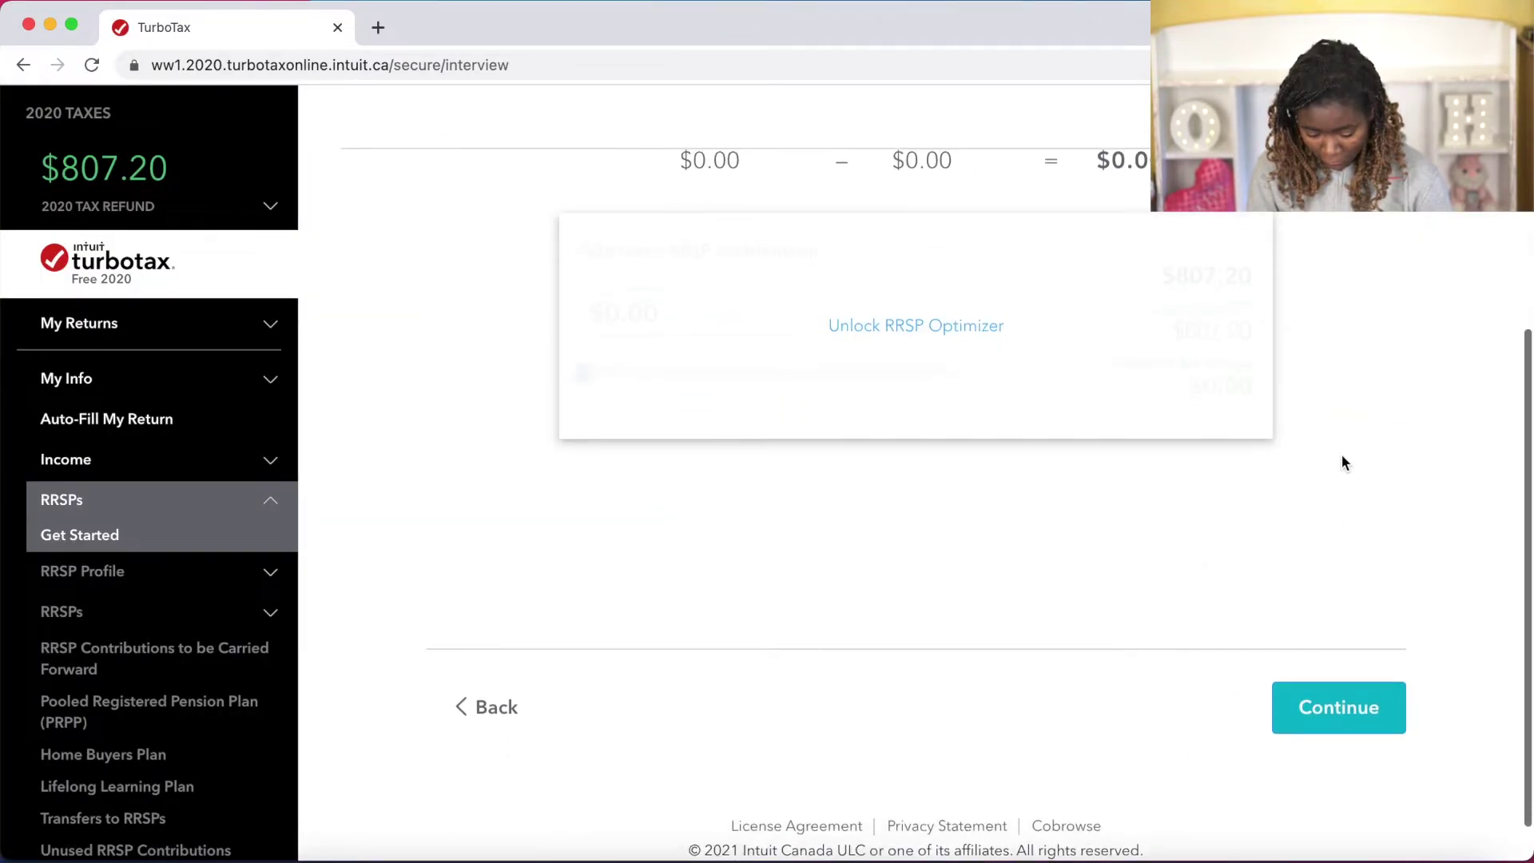
{"action": "left_click", "coordinate": [1332, 660]}
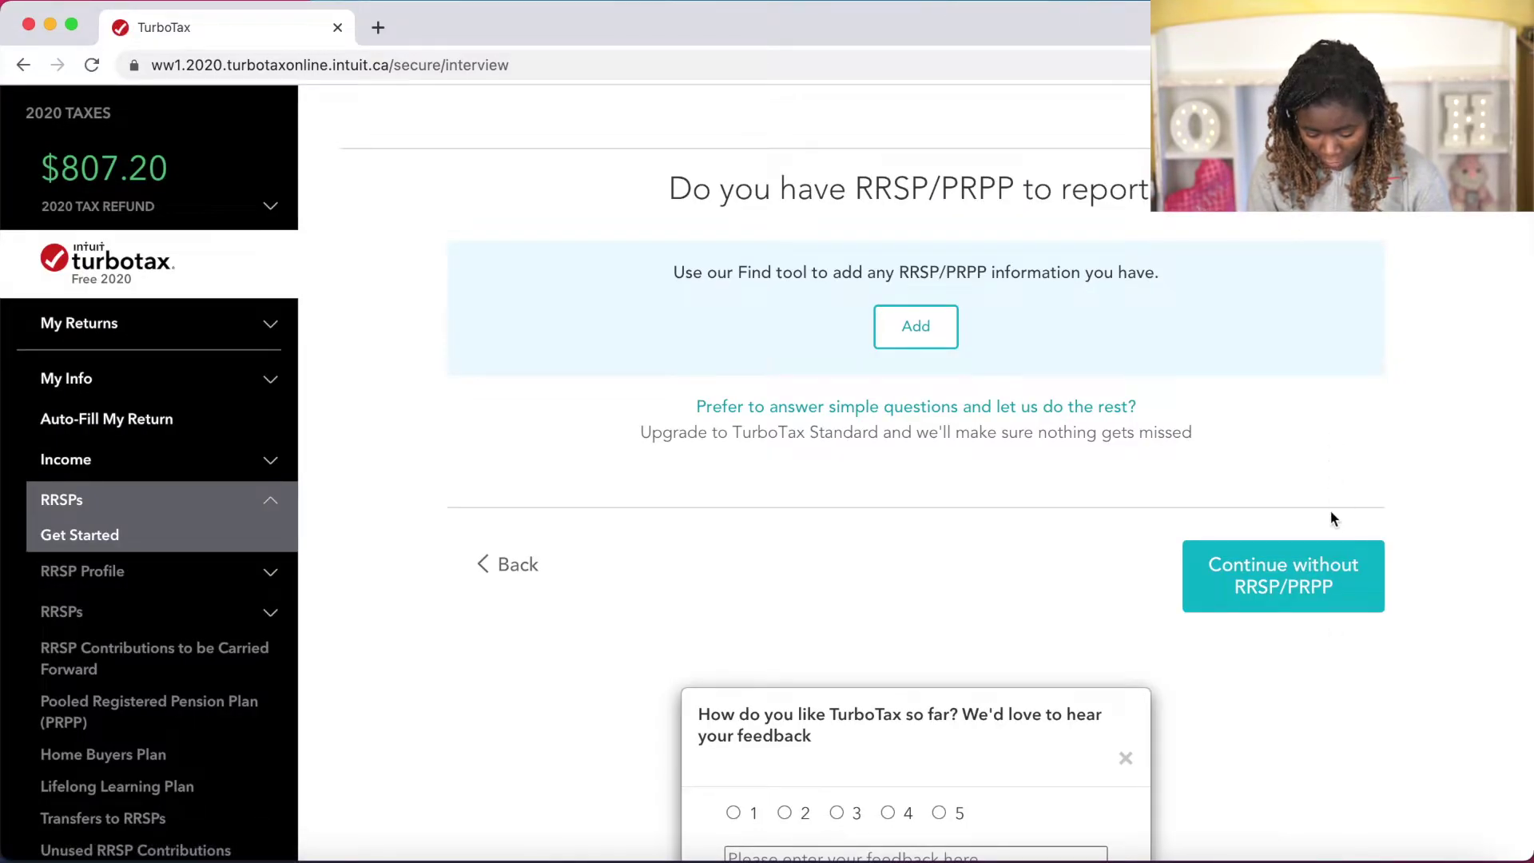
{"action": "left_click", "coordinate": [1294, 590]}
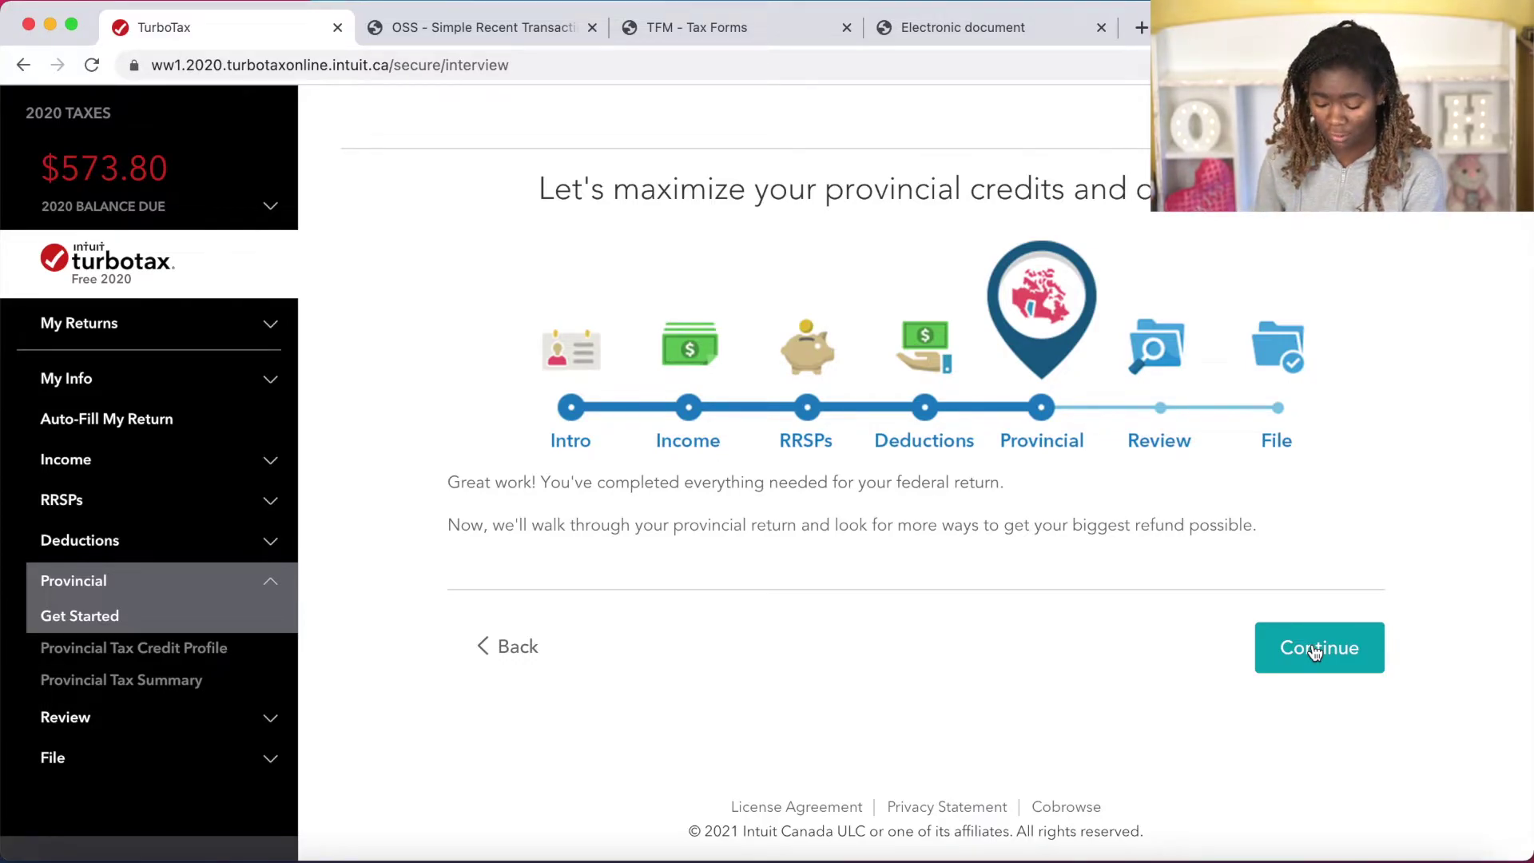
Start the provincial section and submit the 2020 Provincial Profile with only the Climate Action Incentive selected.
{"action": "left_click", "coordinate": [1314, 651]}
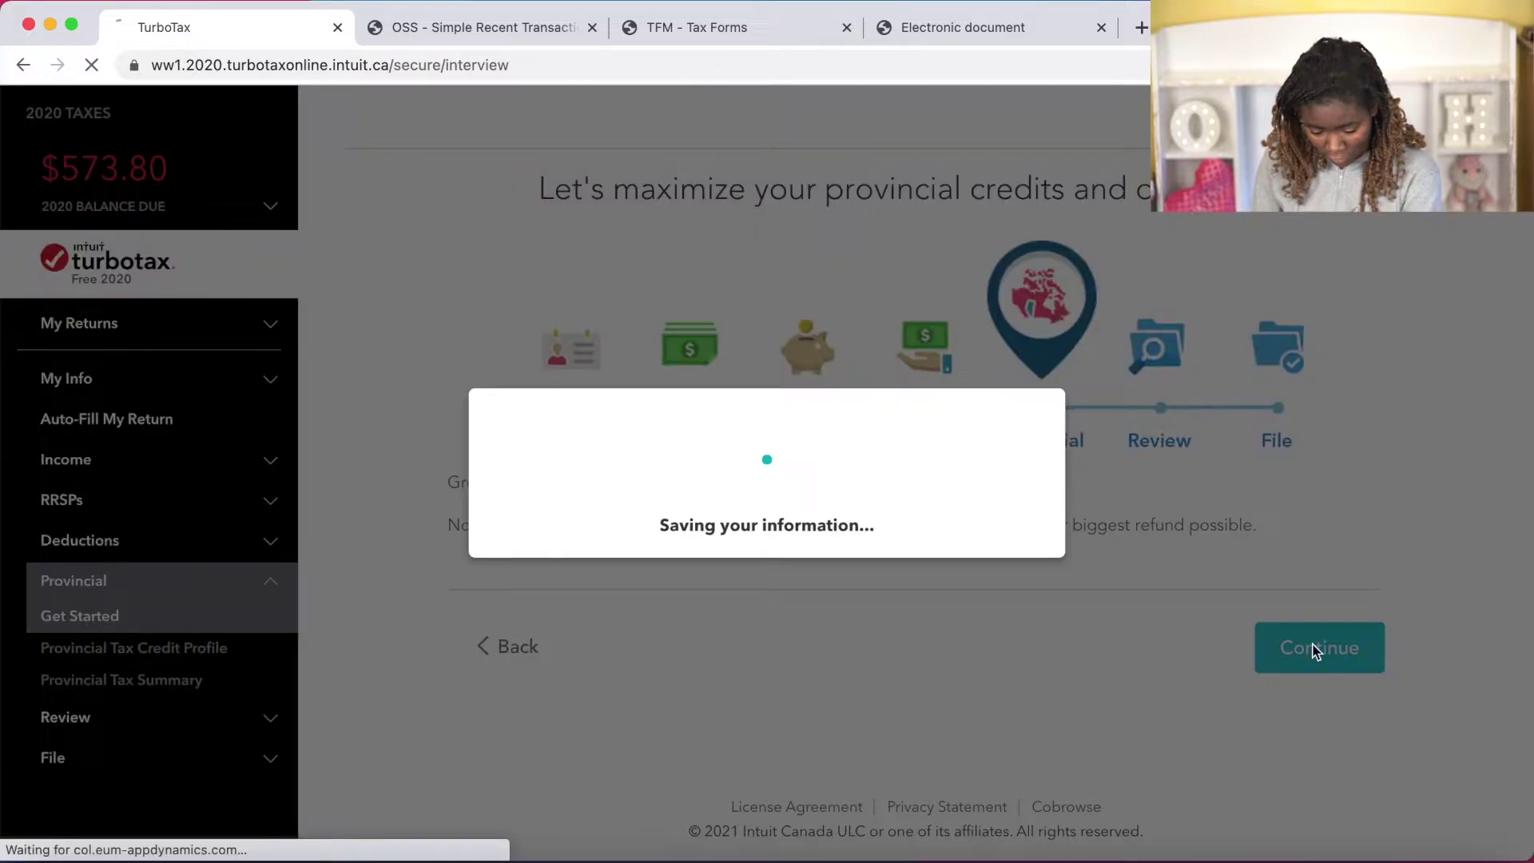
{"action": "left_click", "coordinate": [1286, 575]}
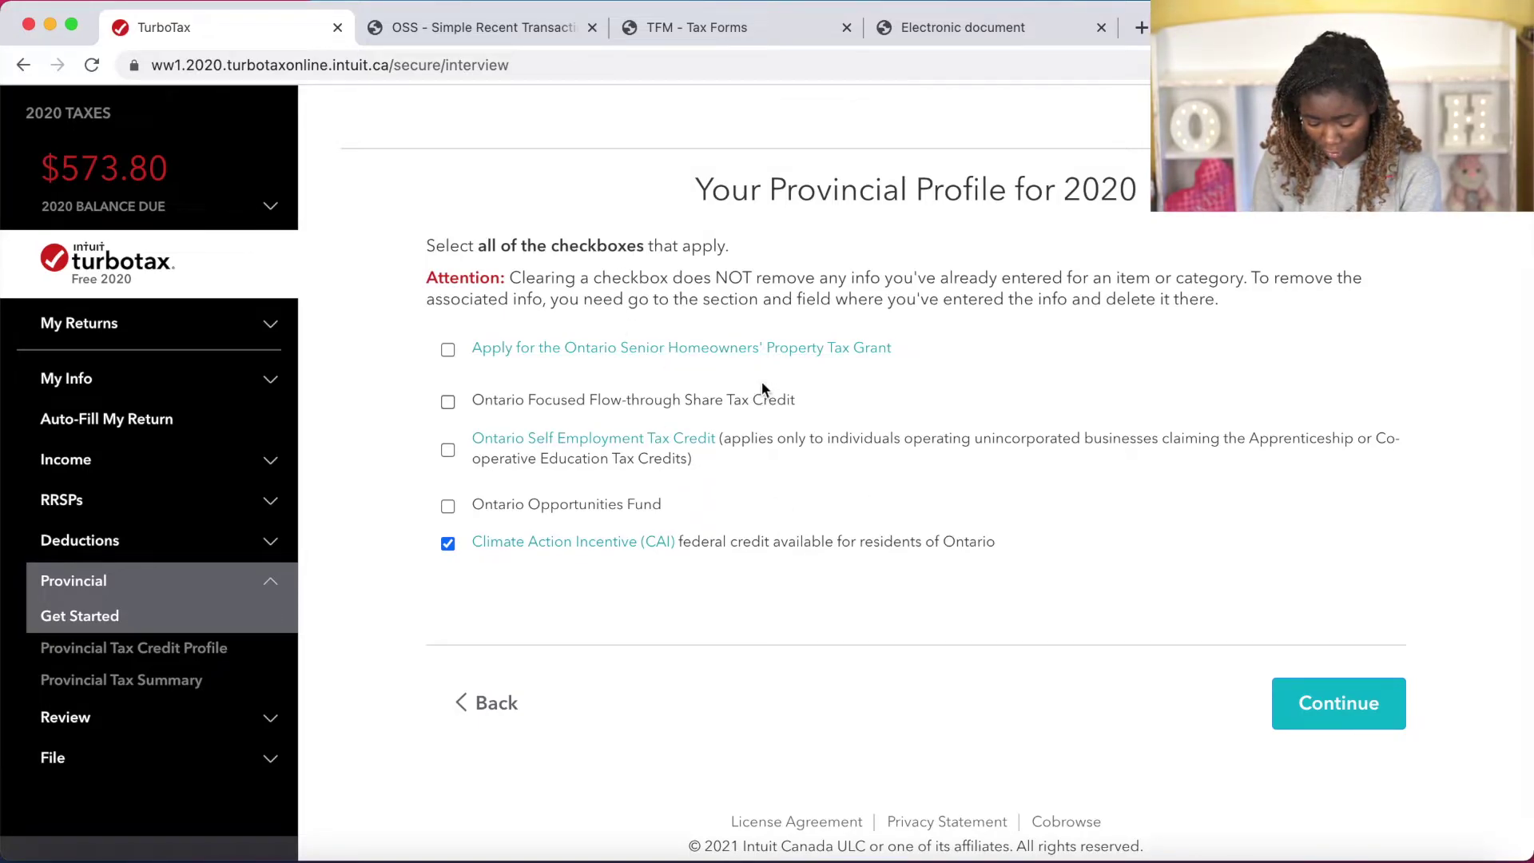
{"action": "left_click", "coordinate": [1287, 701]}
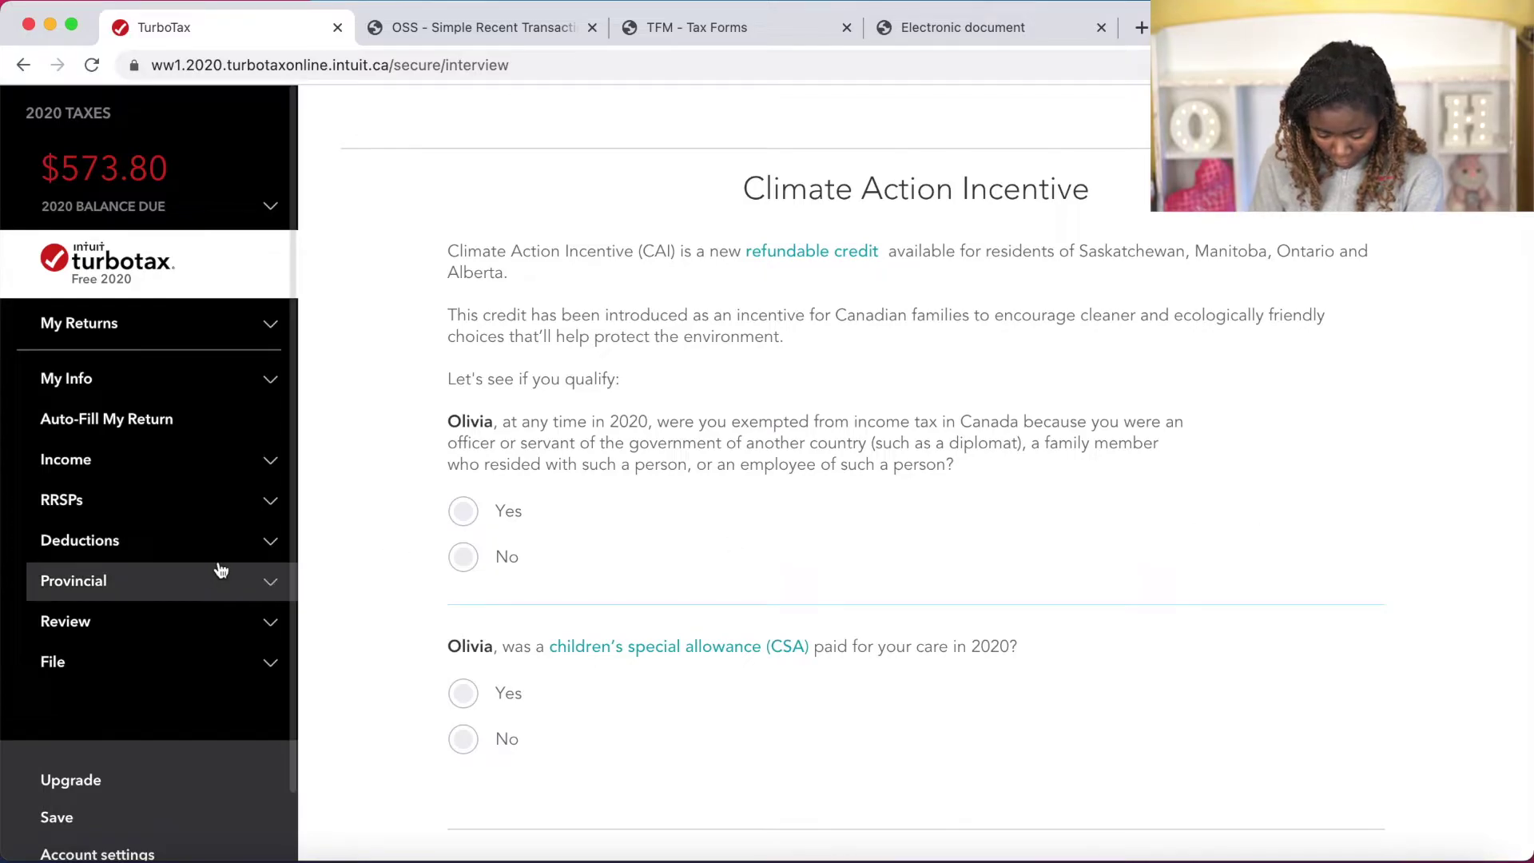
Answer No to both Climate Action Incentive questions, on income tax exemption and children's special allowance, checking the allowance's definition.
{"action": "left_click", "coordinate": [465, 557]}
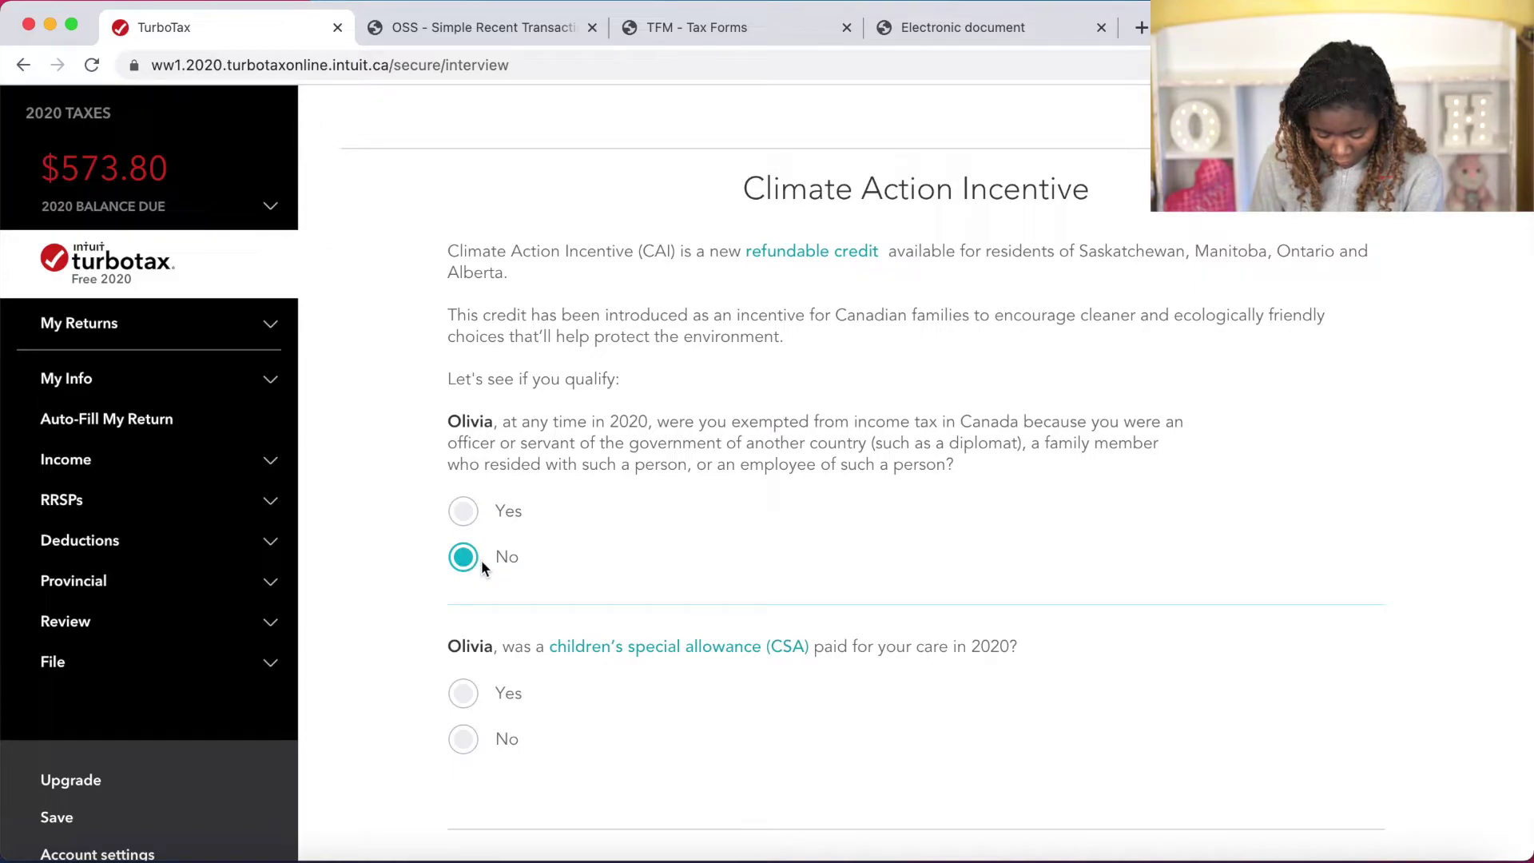
{"action": "left_click", "coordinate": [660, 650]}
{"action": "left_click", "coordinate": [1041, 776]}
{"action": "left_click", "coordinate": [496, 736]}
{"action": "scroll", "coordinate": [766, 637], "scroll_direction": "down", "scroll_amount": 5}
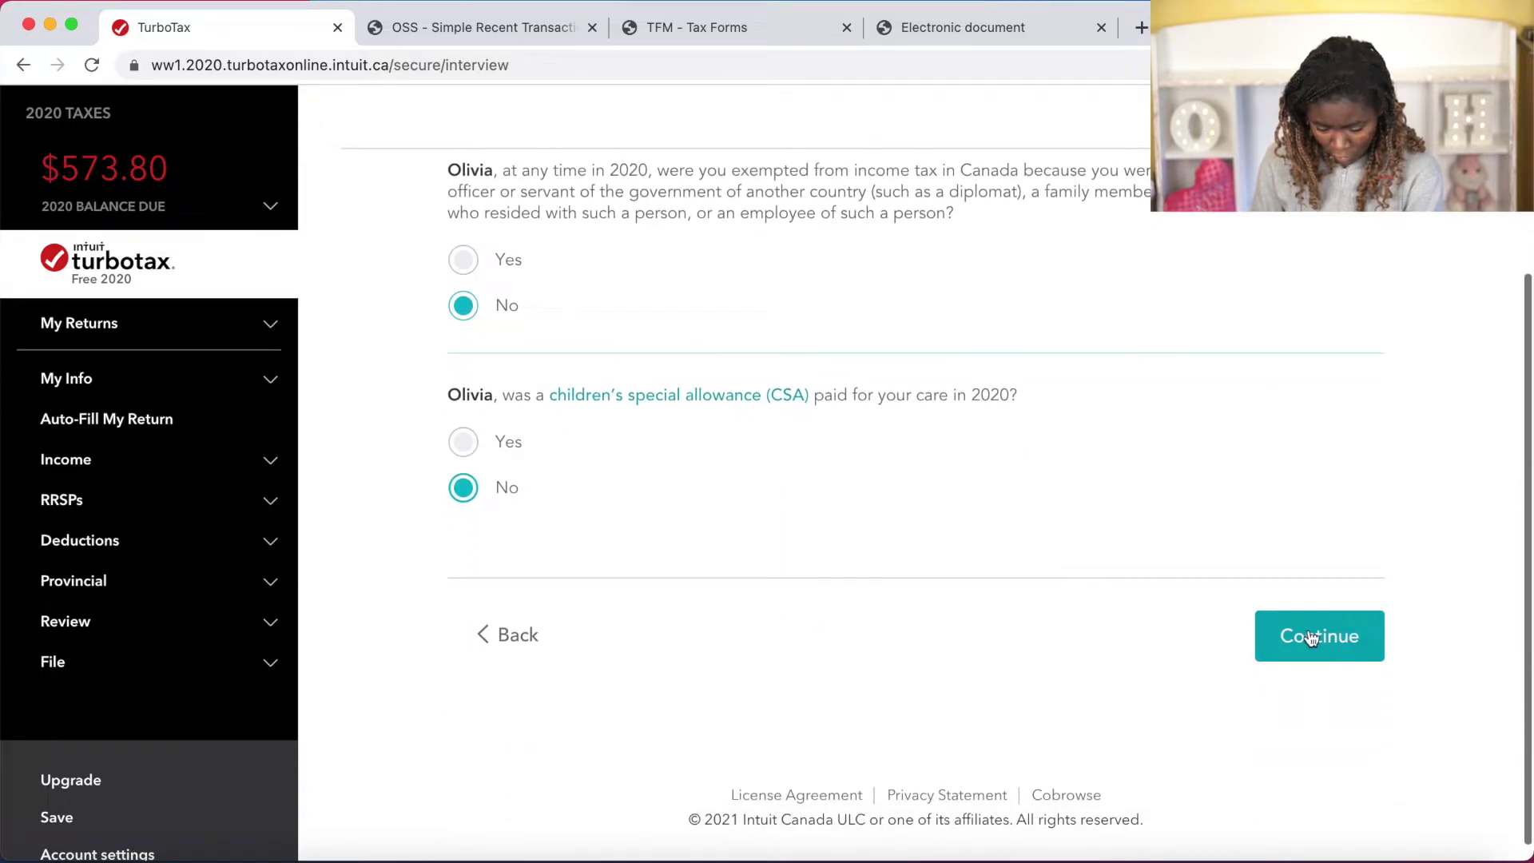
{"action": "left_click", "coordinate": [1312, 636]}
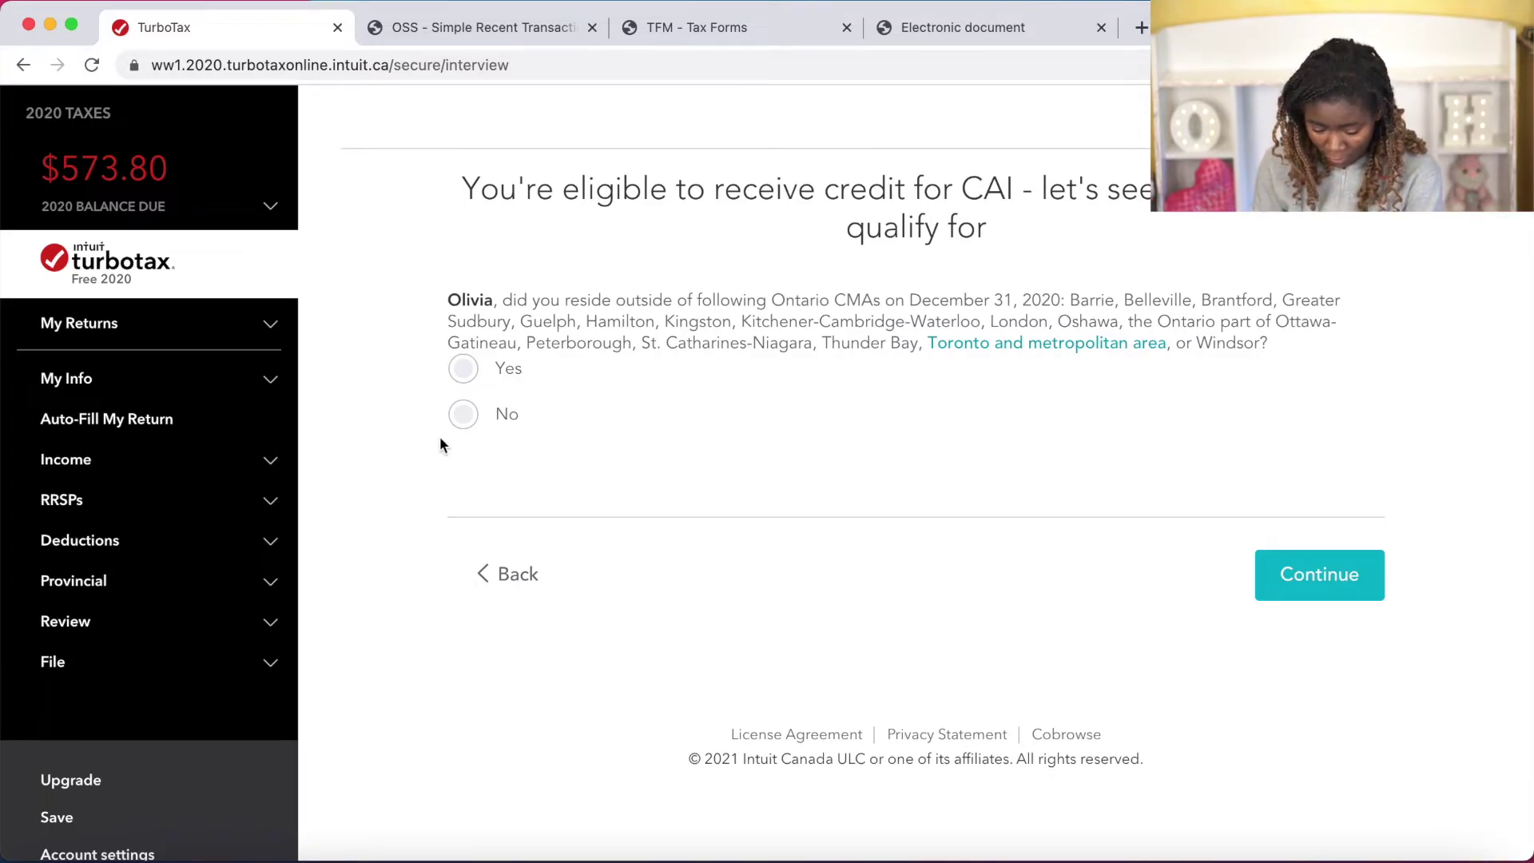
Answer No to residing outside the listed Ontario CMAs, and accept the Climate Action Incentive summary.
{"action": "left_click", "coordinate": [462, 415]}
{"action": "left_click", "coordinate": [1318, 575]}
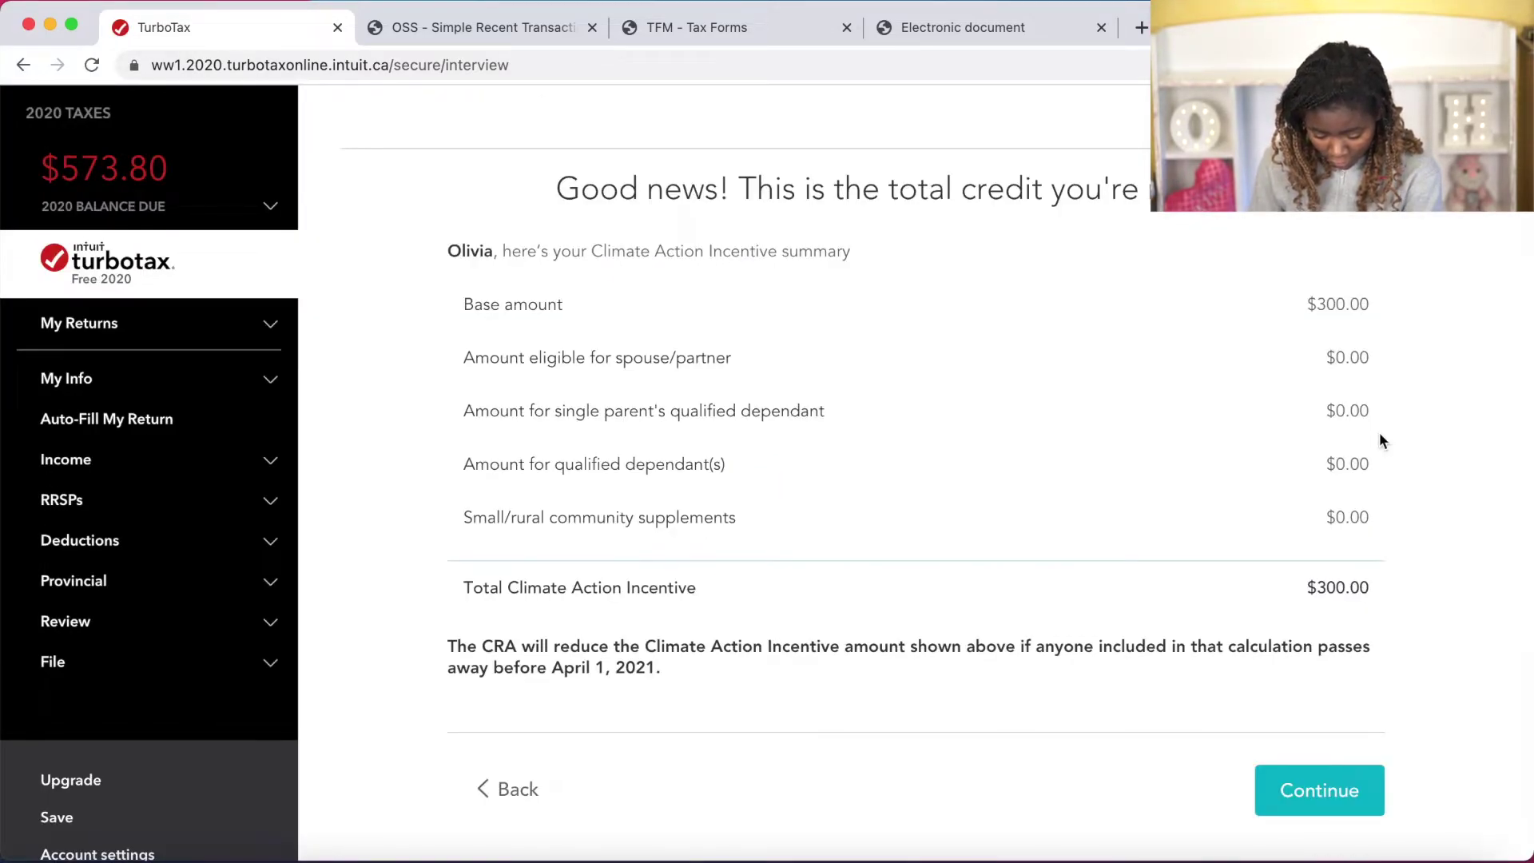
{"action": "left_click", "coordinate": [1318, 790]}
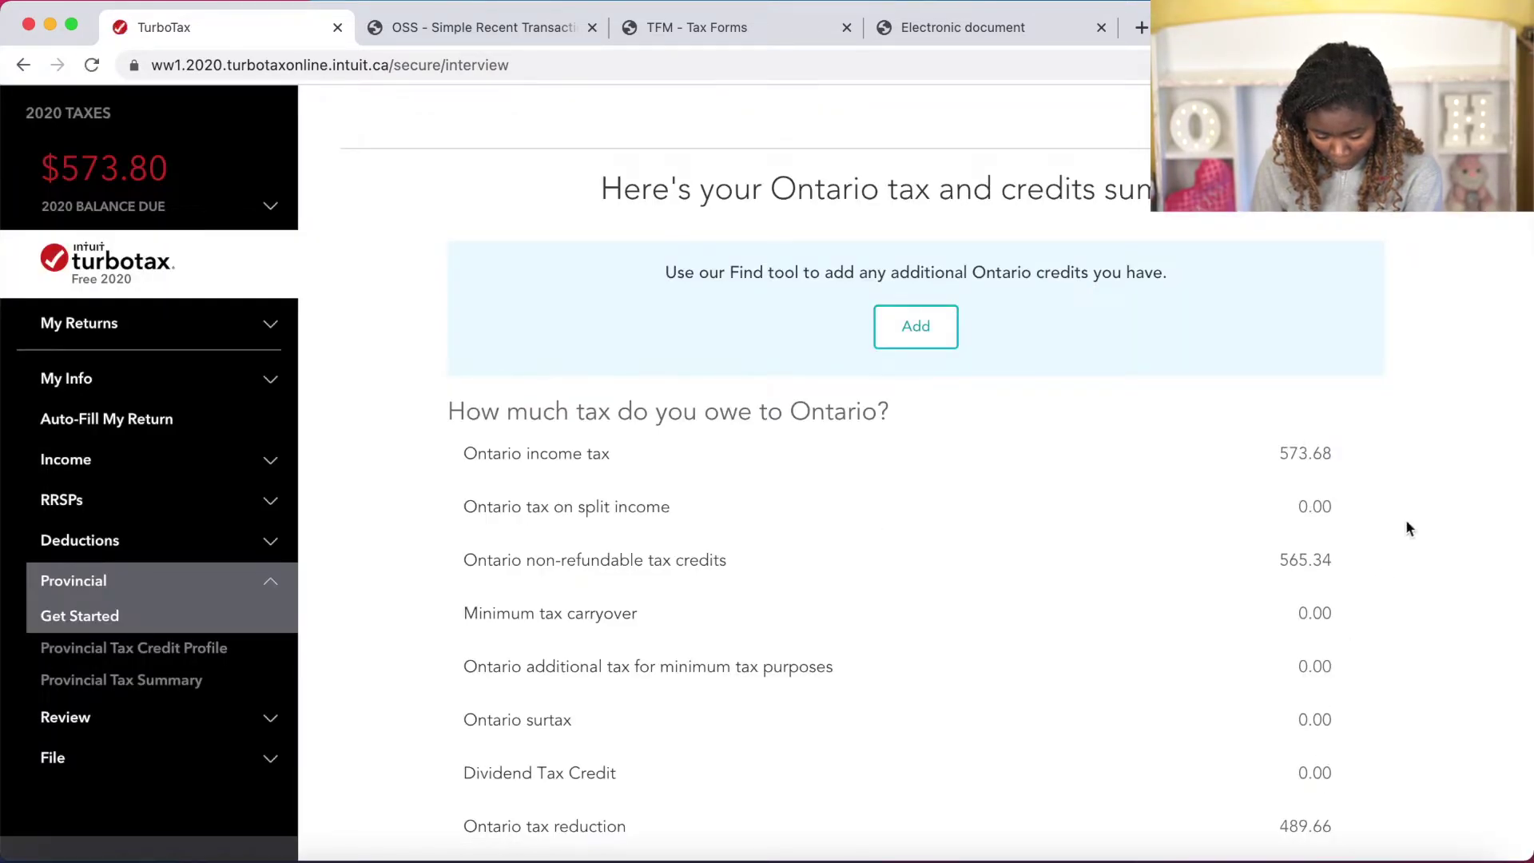
Check the Ontario tax and credits summary through to its end, accept it, and start the final review of the return.
{"action": "scroll", "coordinate": [1448, 478], "scroll_direction": "down", "scroll_amount": 1}
{"action": "scroll", "coordinate": [1448, 478], "scroll_direction": "down", "scroll_amount": 4}
{"action": "scroll", "coordinate": [1447, 477], "scroll_direction": "down", "scroll_amount": 10}
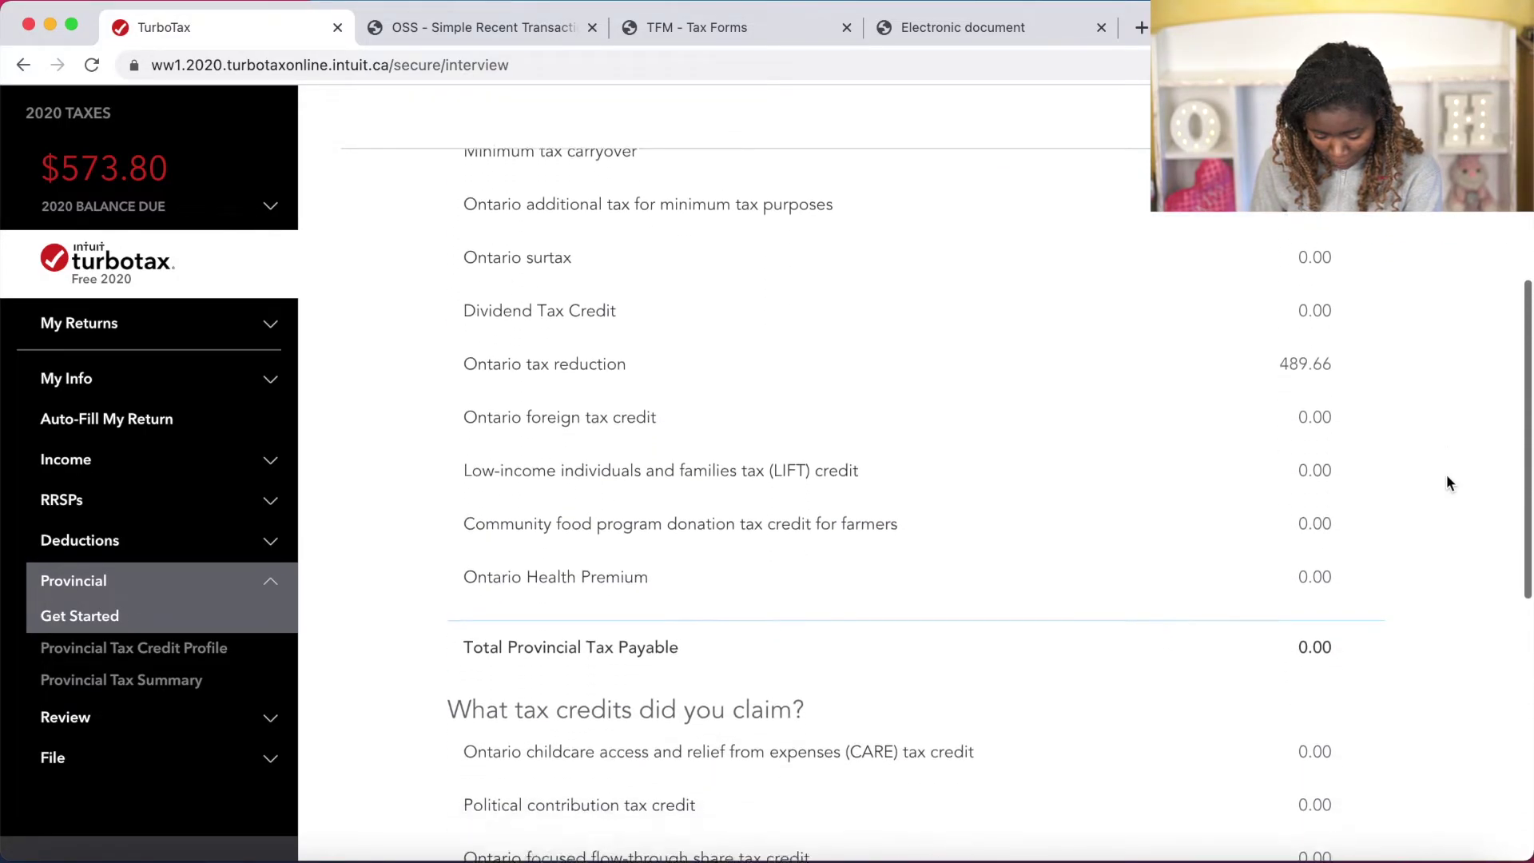
{"action": "scroll", "coordinate": [1448, 484], "scroll_direction": "down", "scroll_amount": 9}
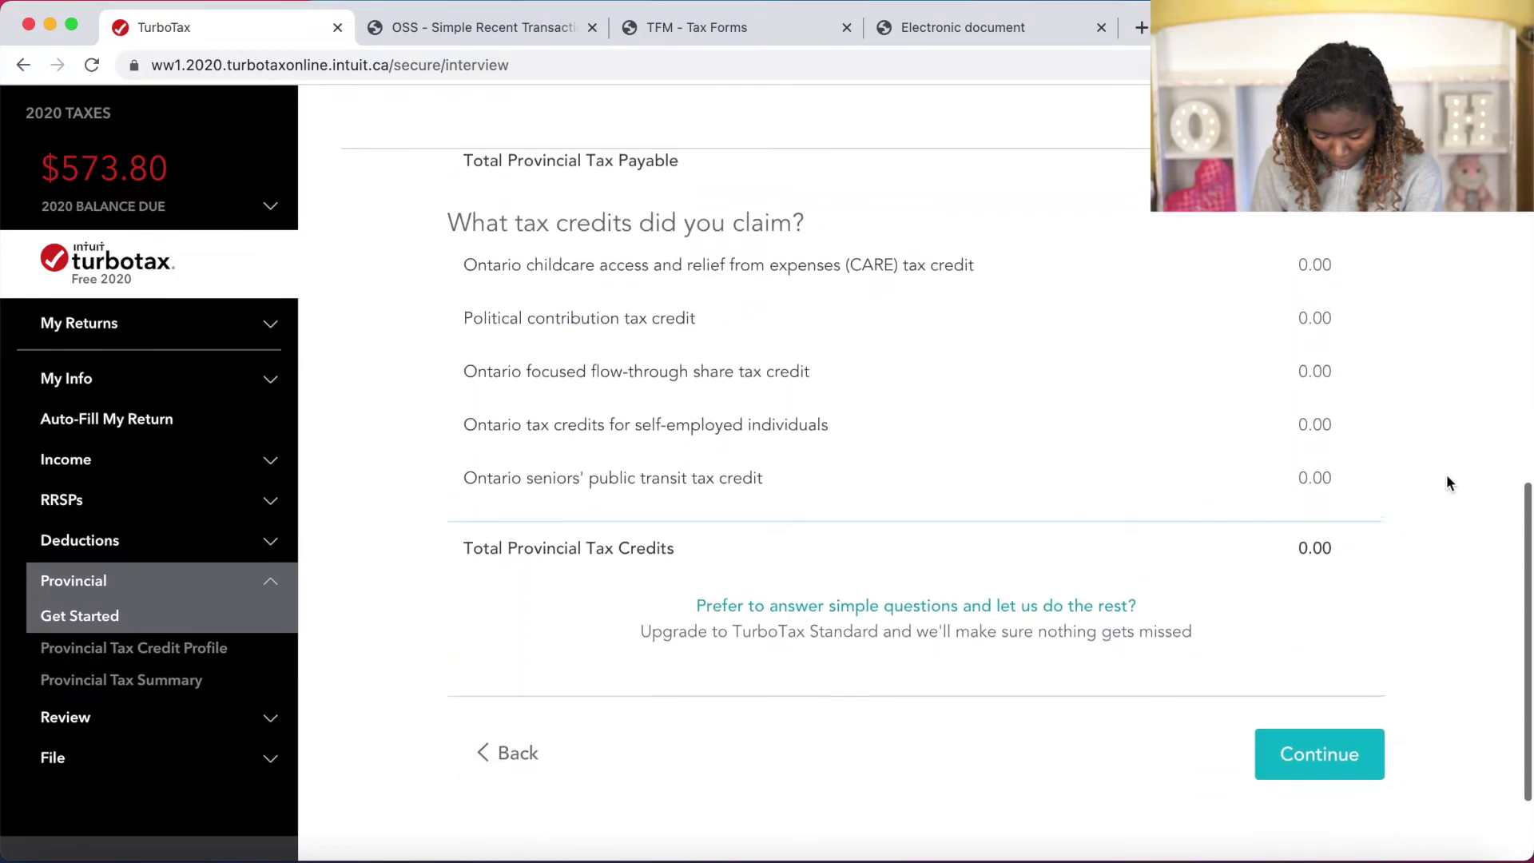
{"action": "left_click", "coordinate": [1324, 620]}
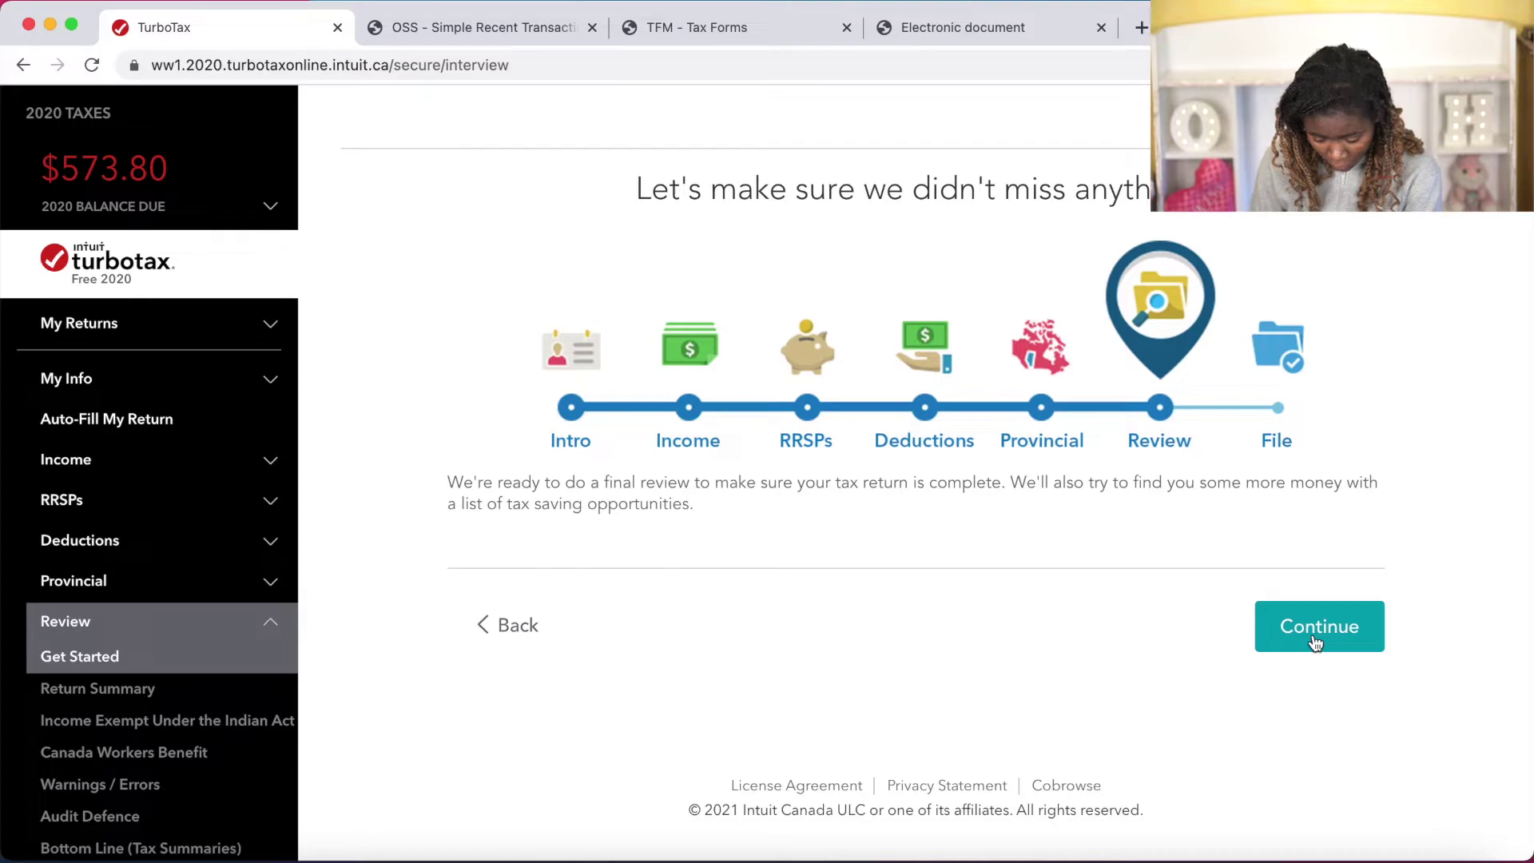
{"action": "left_click", "coordinate": [1314, 639]}
Look over the income, RRSP, credits and provincial entries in the Return Summary and continue without adding items.
{"action": "scroll", "coordinate": [1464, 292], "scroll_direction": "down", "scroll_amount": 3}
{"action": "scroll", "coordinate": [1462, 285], "scroll_direction": "up", "scroll_amount": 4}
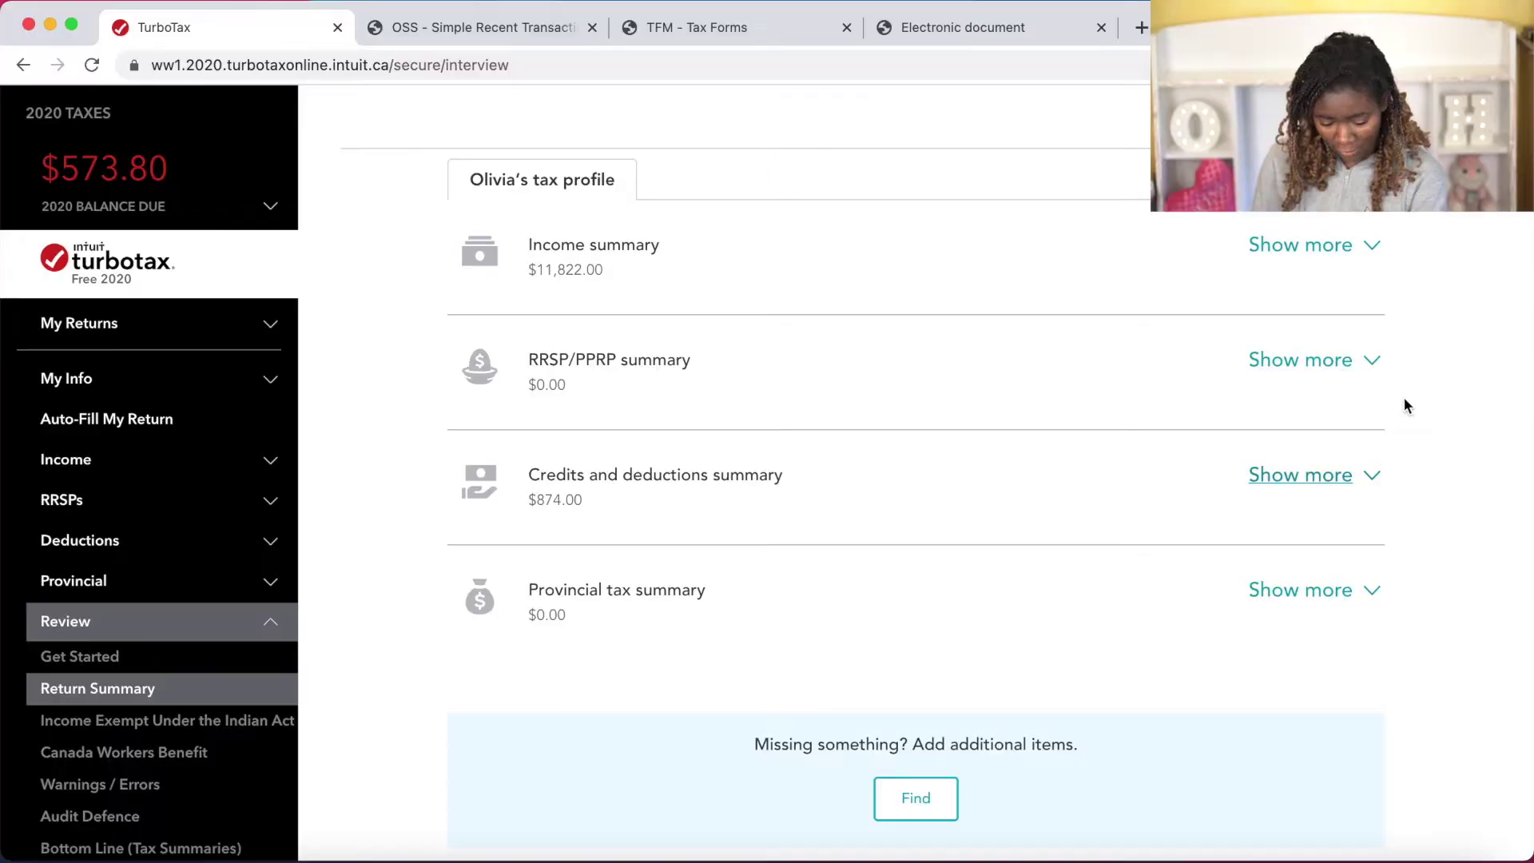
{"action": "scroll", "coordinate": [1406, 405], "scroll_direction": "down", "scroll_amount": 1}
{"action": "scroll", "coordinate": [1406, 406], "scroll_direction": "down", "scroll_amount": 2}
{"action": "scroll", "coordinate": [1406, 406], "scroll_direction": "down", "scroll_amount": 2}
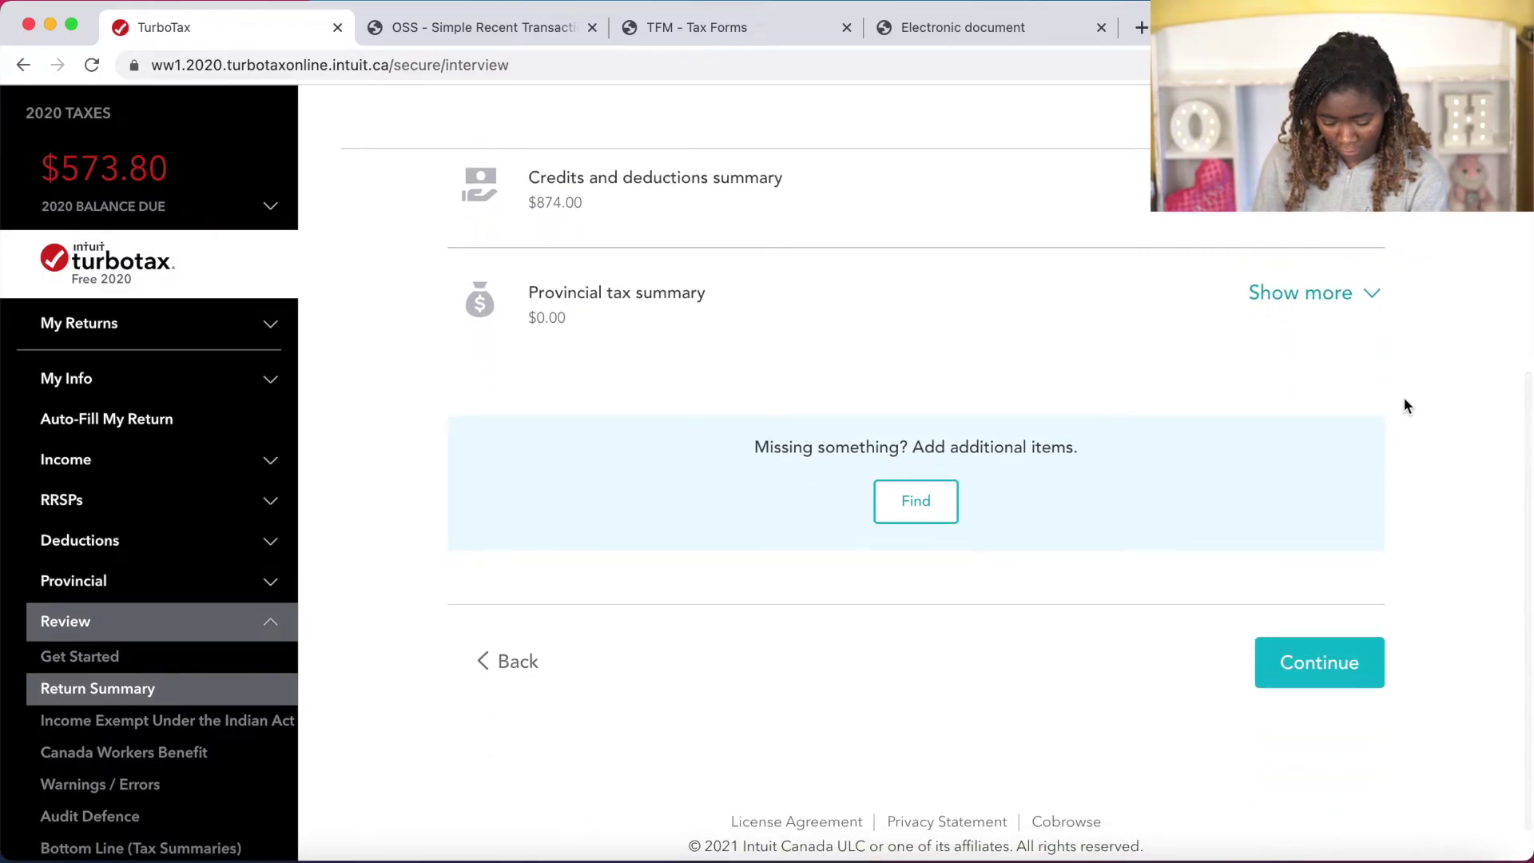
{"action": "scroll", "coordinate": [1406, 406], "scroll_direction": "down", "scroll_amount": 1}
{"action": "left_click", "coordinate": [1337, 611]}
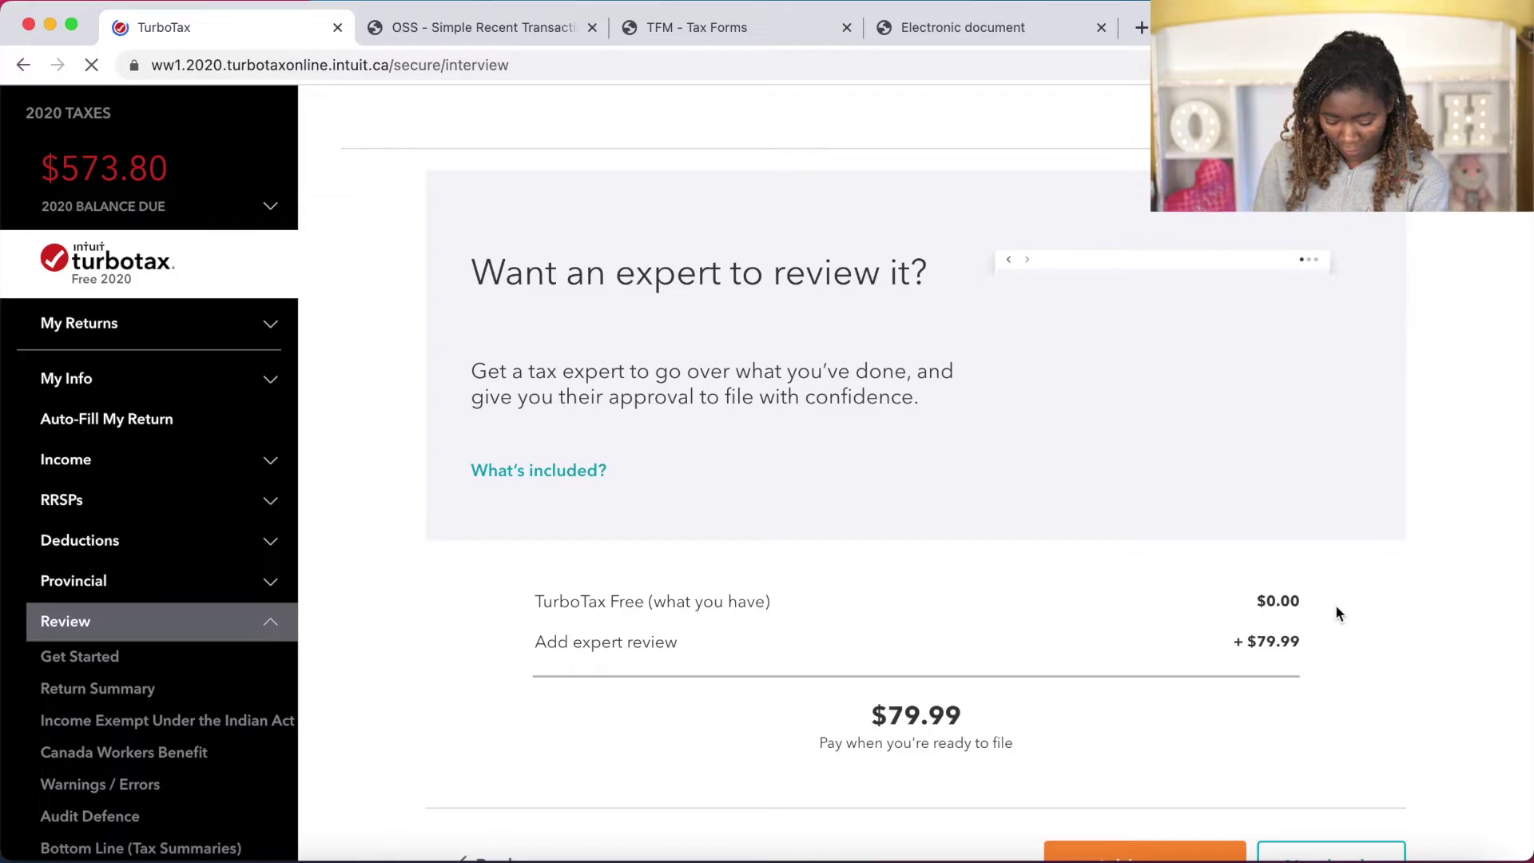
Decline the paid expert review and finish the warnings page without reviewing any of the warnings.
{"action": "scroll", "coordinate": [1350, 651], "scroll_direction": "down", "scroll_amount": 2}
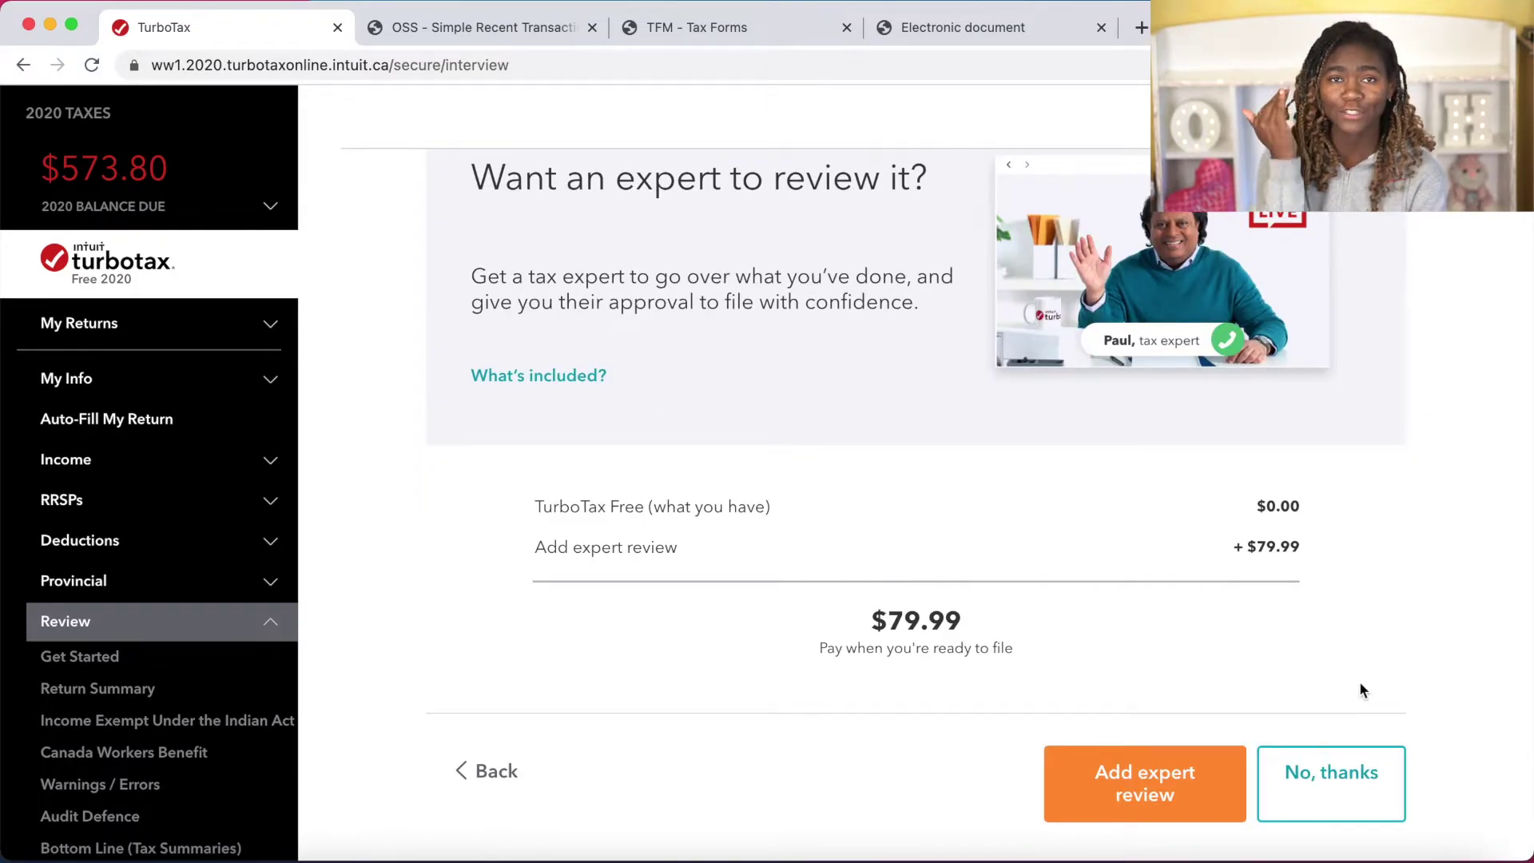
{"action": "left_click", "coordinate": [1347, 794]}
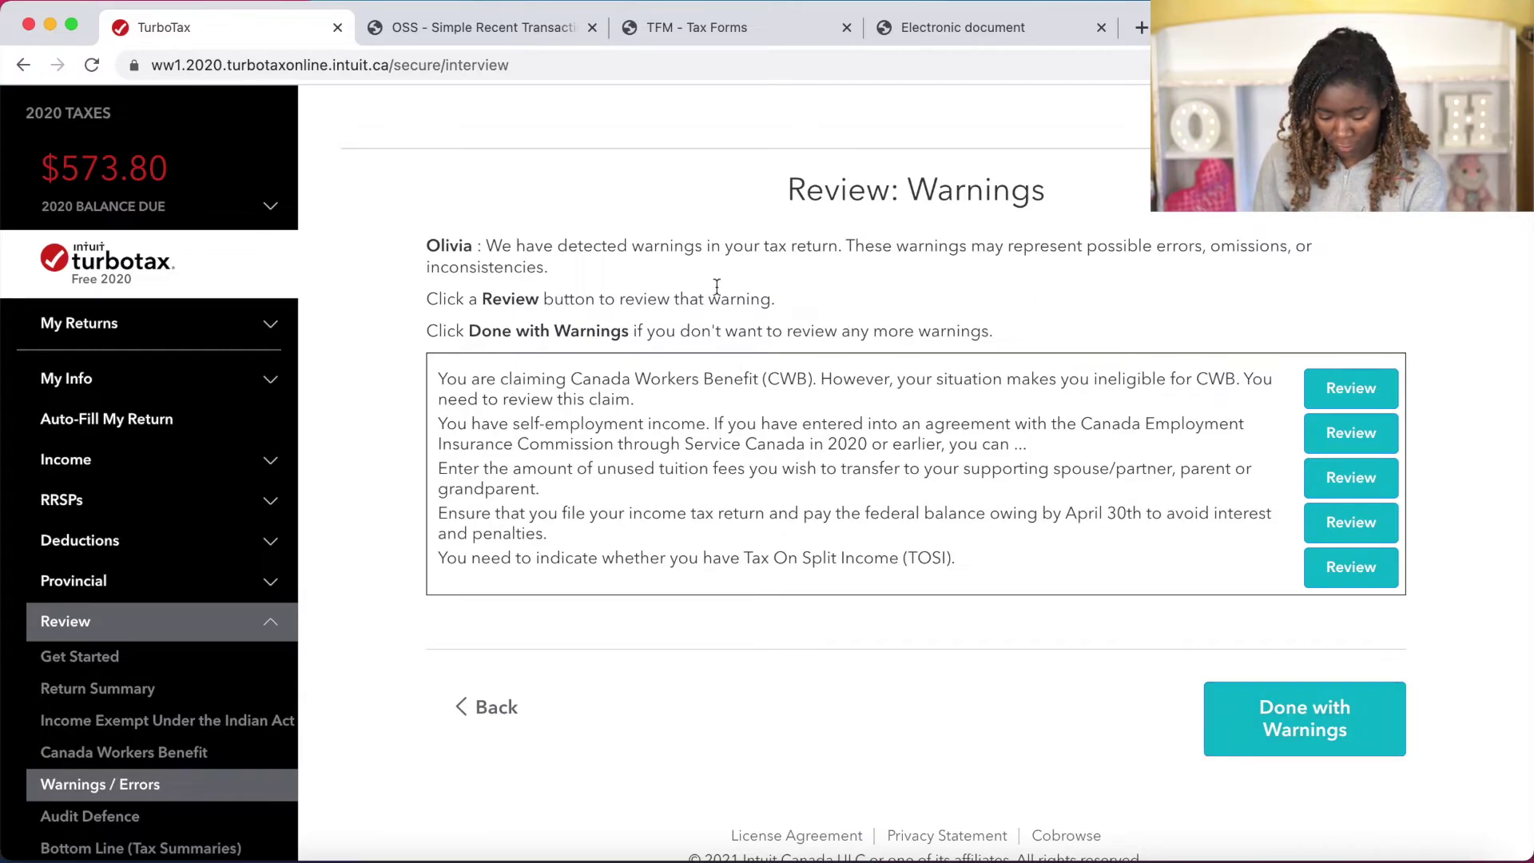
{"action": "left_click", "coordinate": [1313, 727]}
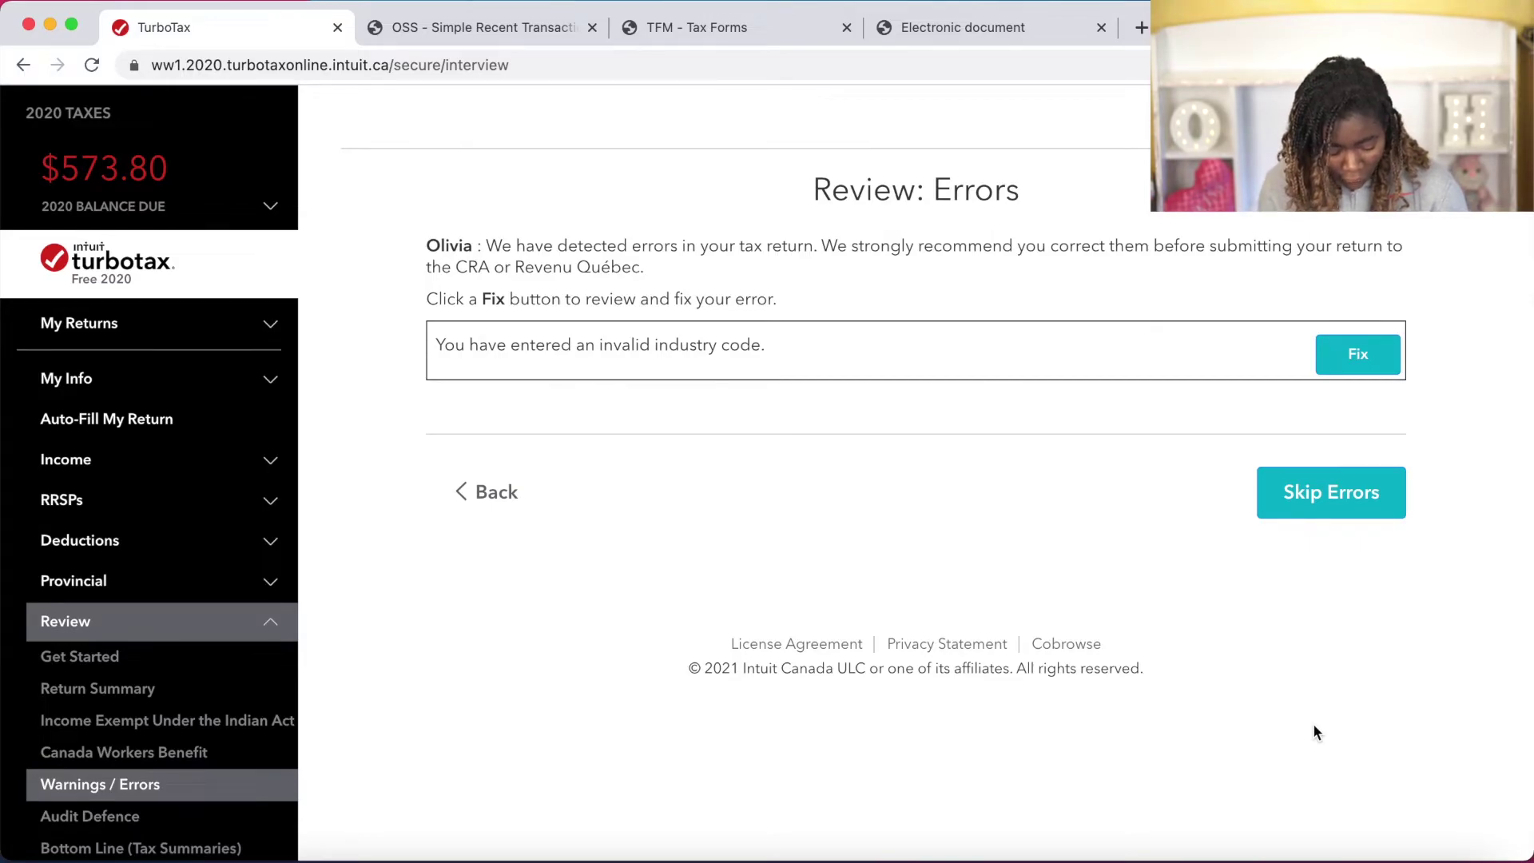
Open the invalid industry code error for fixing and look up the Uber Eats delivery code on Google and in the NAICS 2017 delivery results.
{"action": "left_click", "coordinate": [1370, 360]}
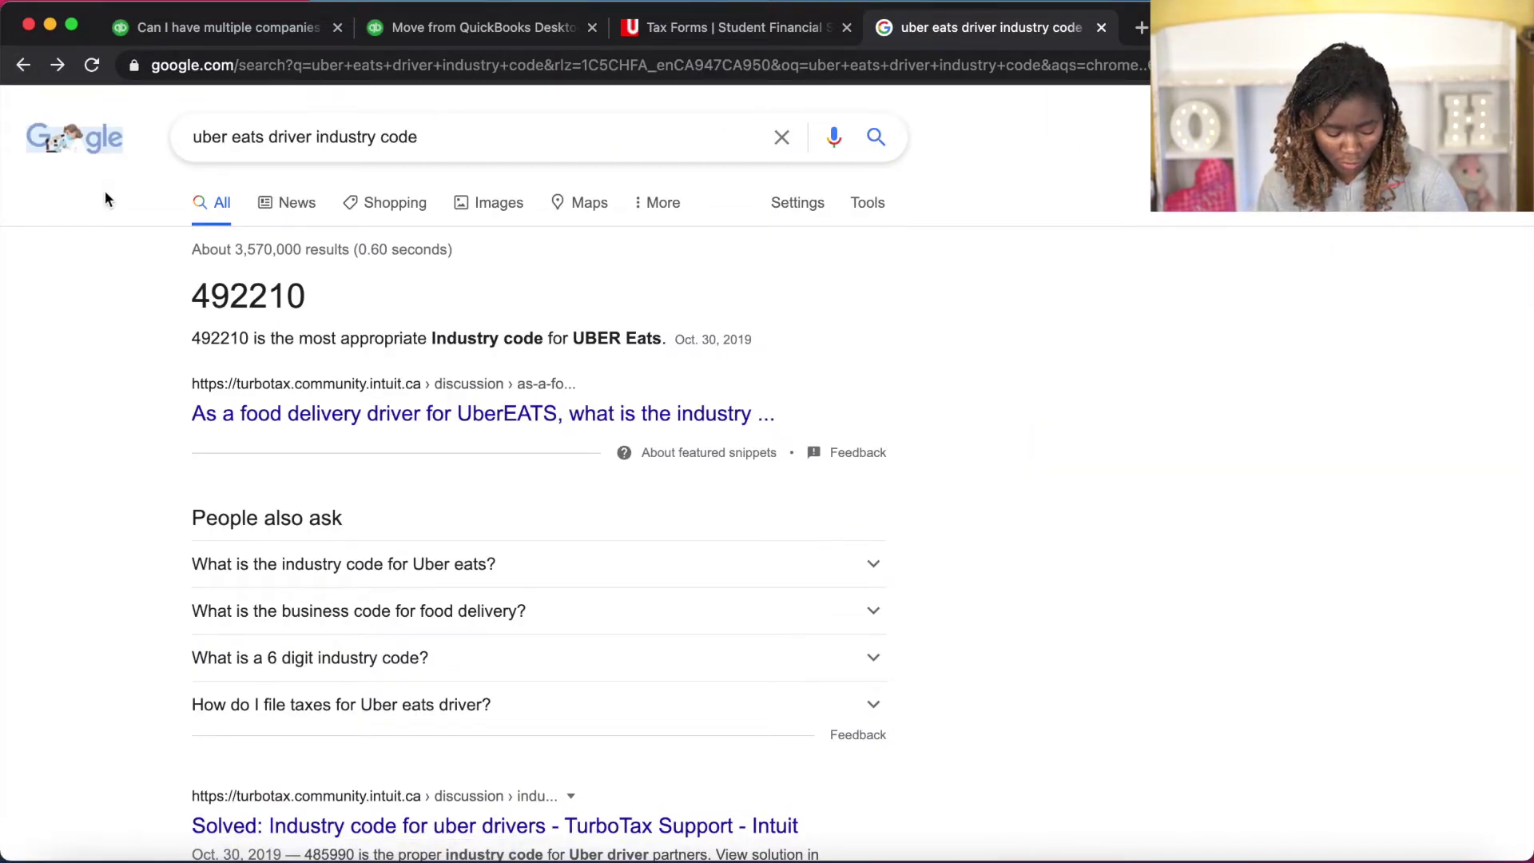
{"action": "left_click", "coordinate": [315, 574]}
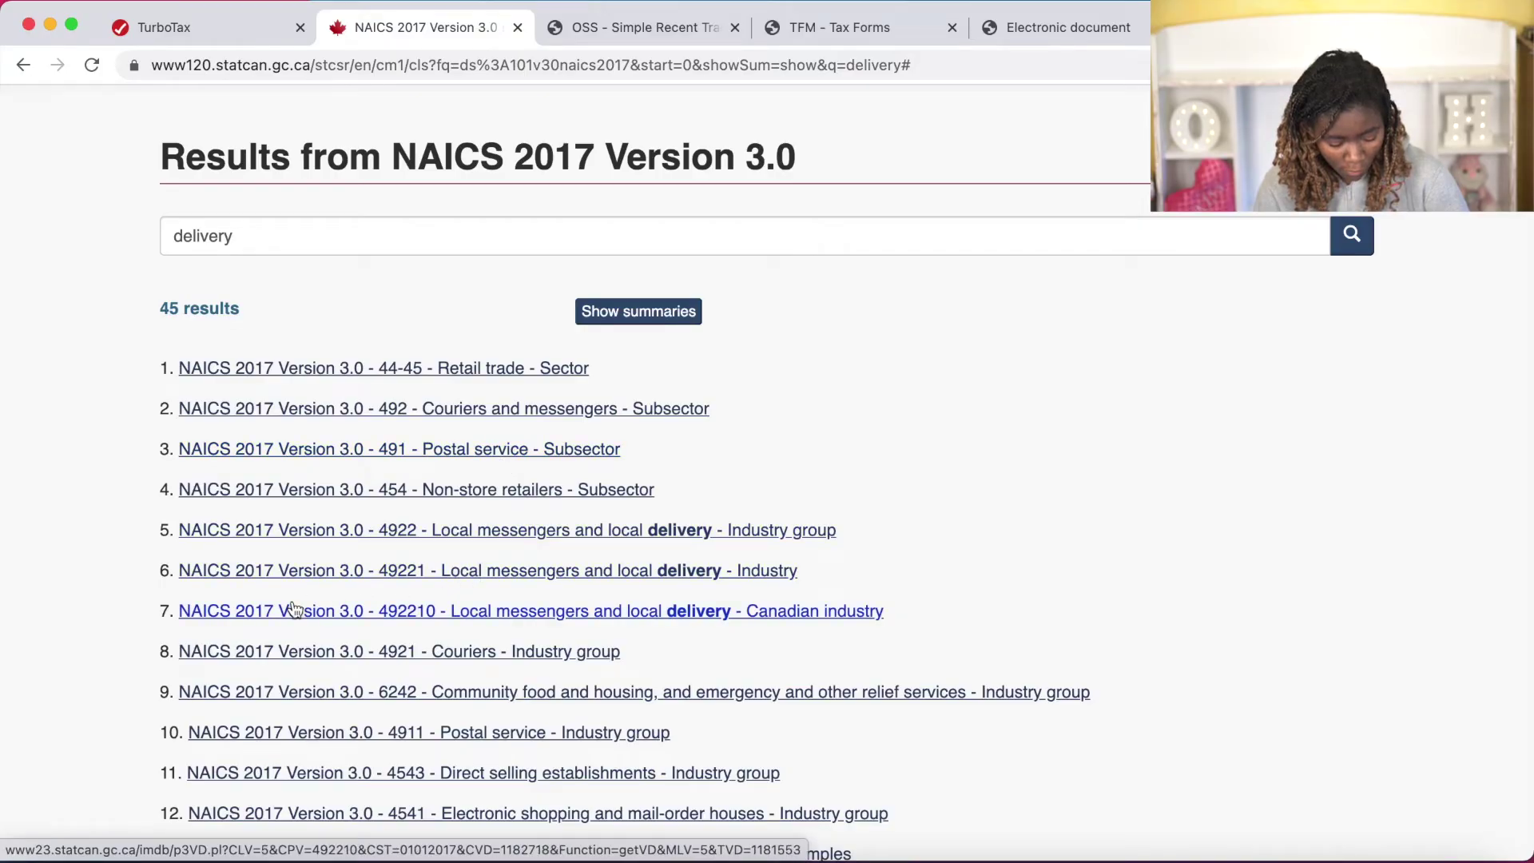
{"action": "left_click", "coordinate": [386, 606]}
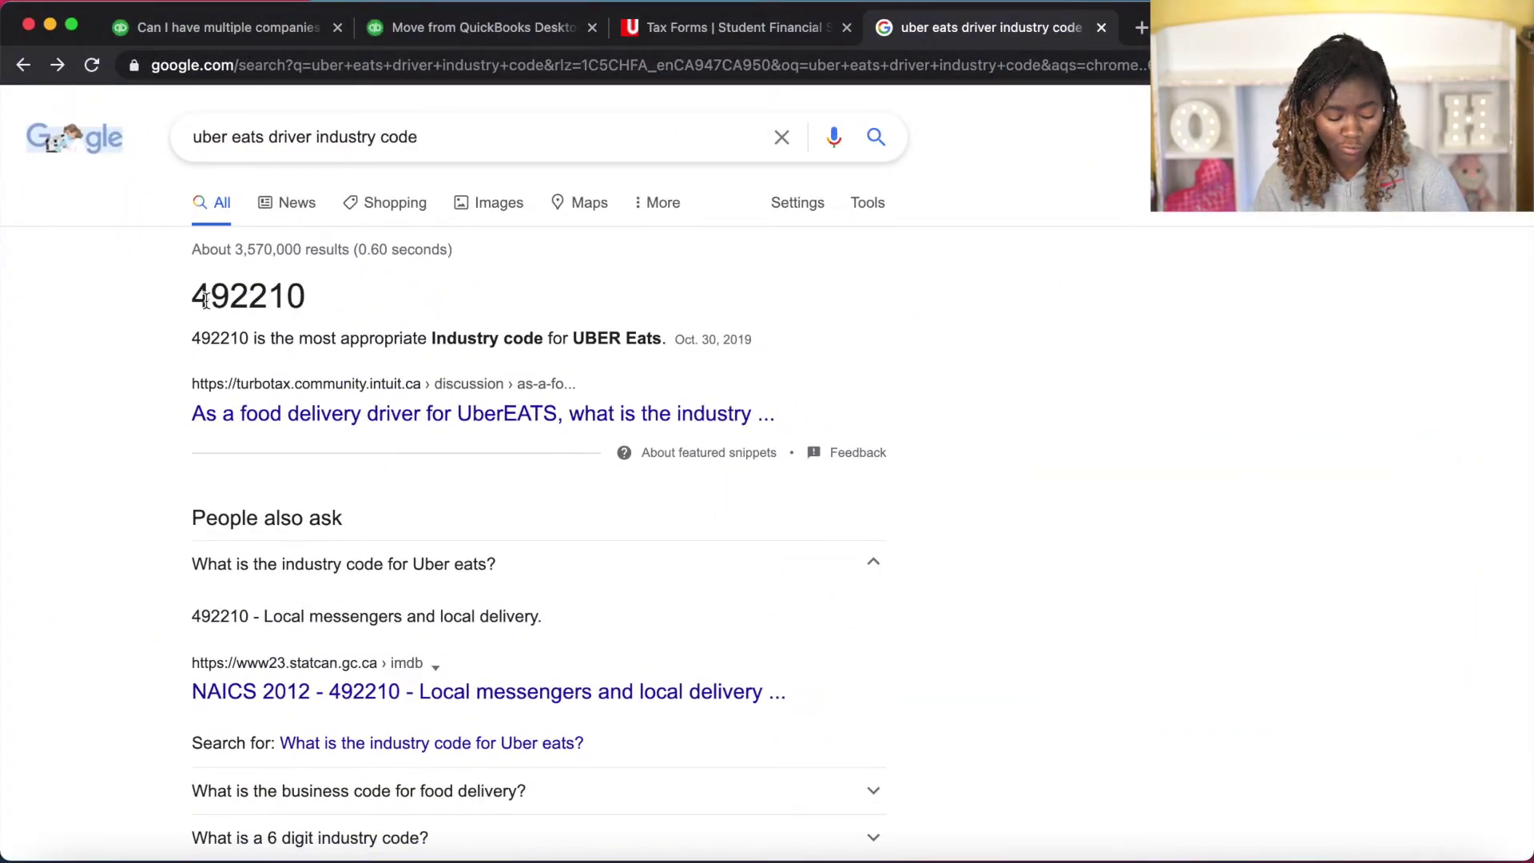
Copy the Uber Eats code from the Google result and save 492210 as the Uber Eats Driver business's industry code in TurboTax.
{"action": "left_click_drag", "start_coordinate": [231, 293], "coordinate": [314, 295]}
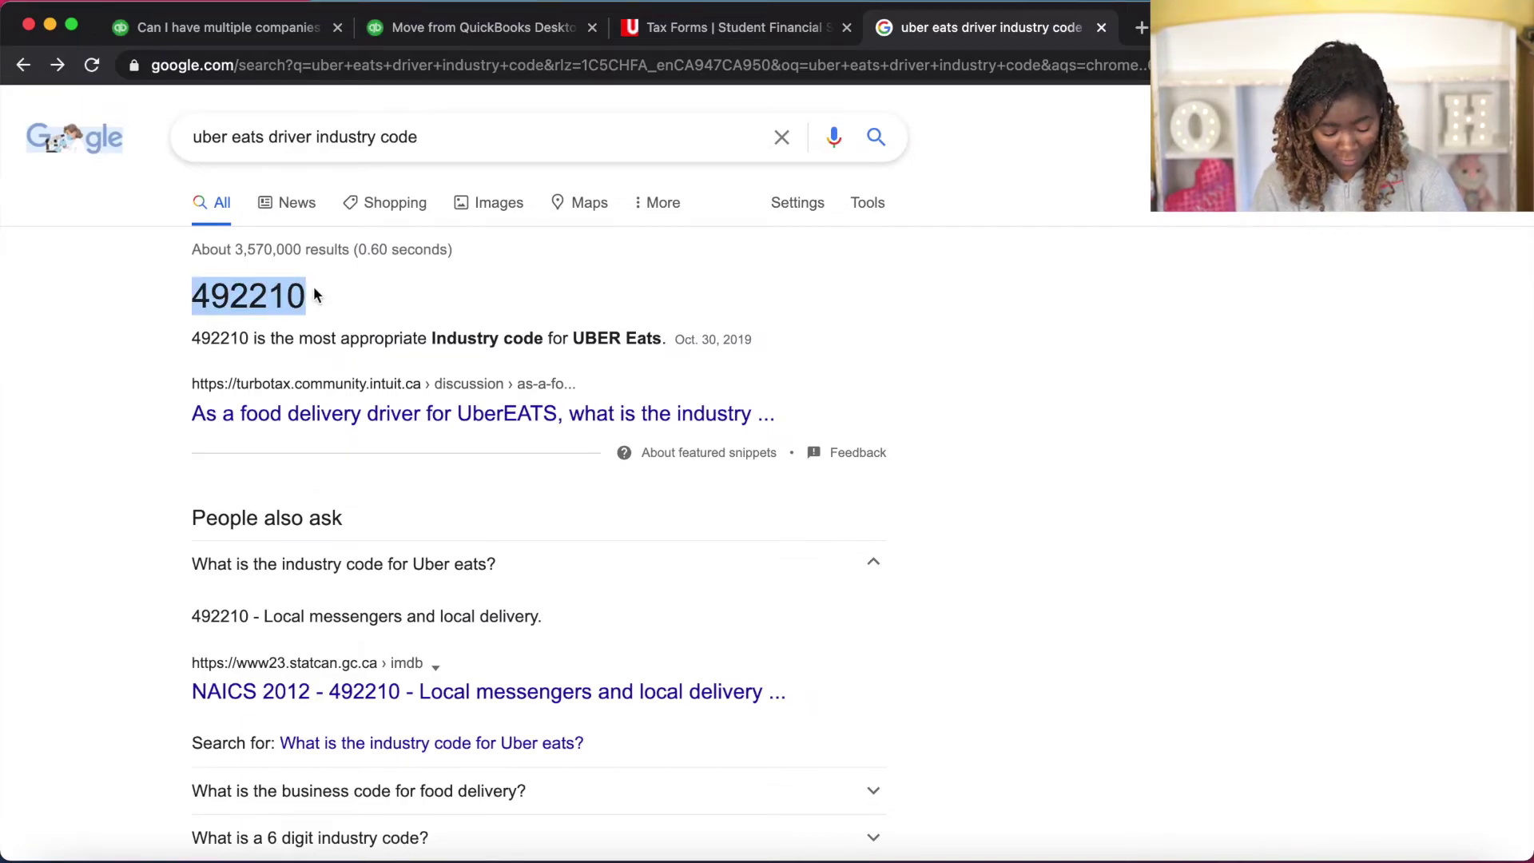
{"action": "key", "text": "ctrl+Up"}
{"action": "left_click", "coordinate": [448, 390]}
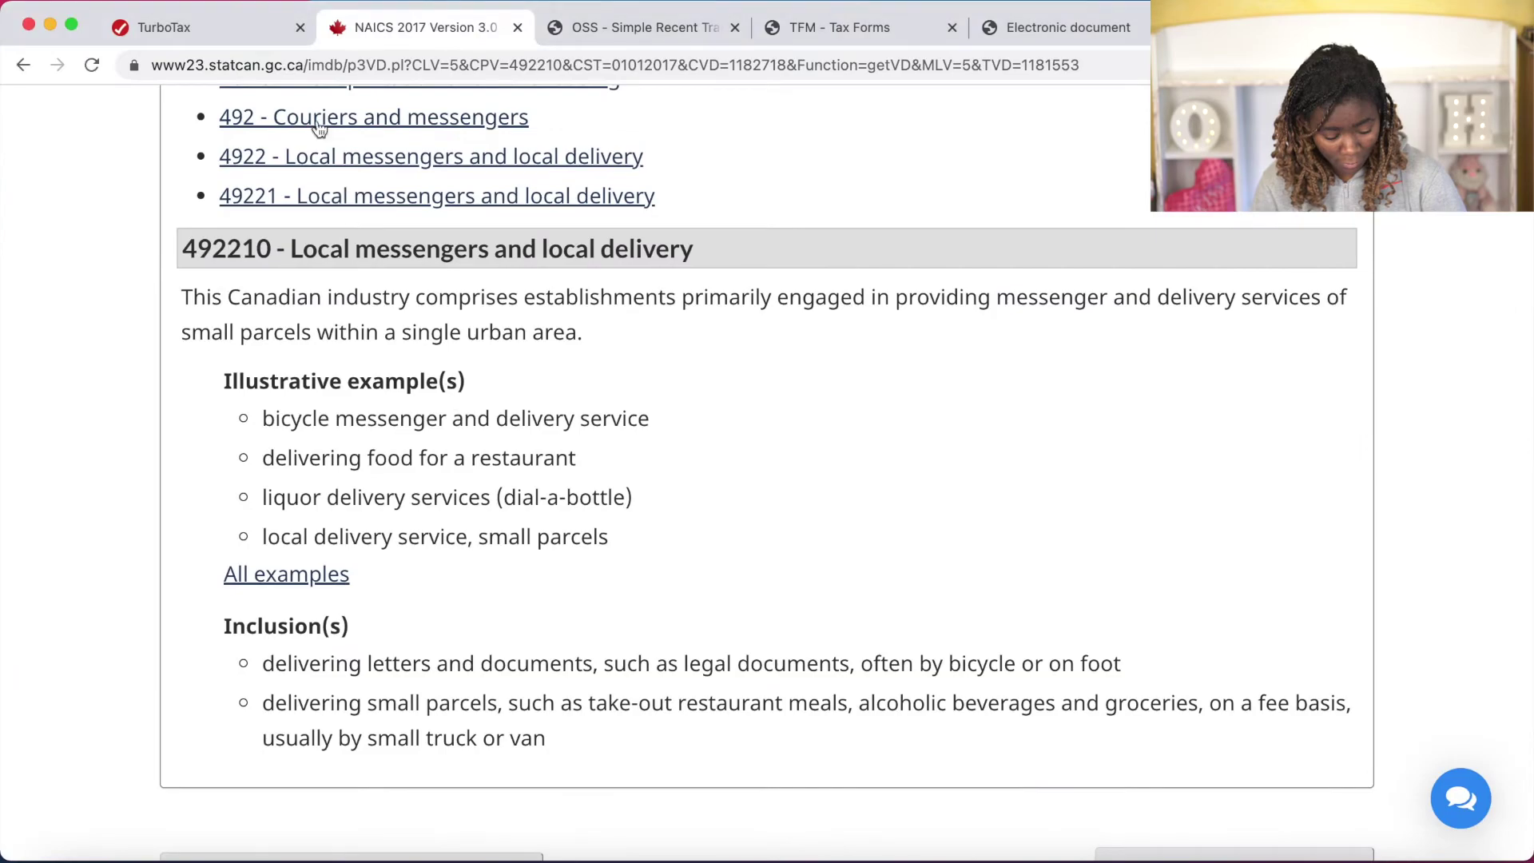
{"action": "left_click", "coordinate": [227, 29]}
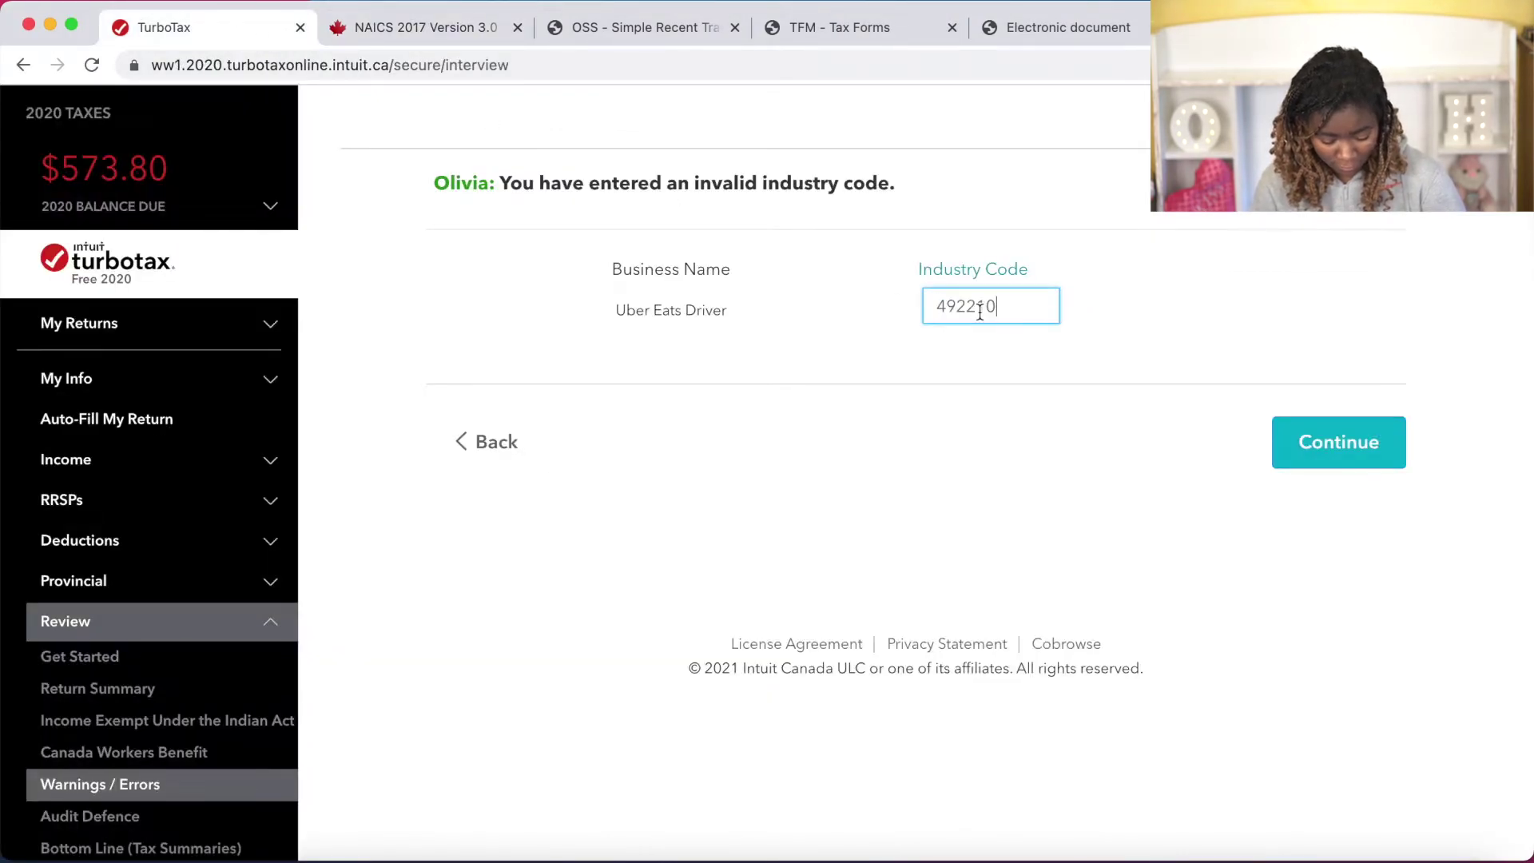
{"action": "left_click", "coordinate": [1325, 435]}
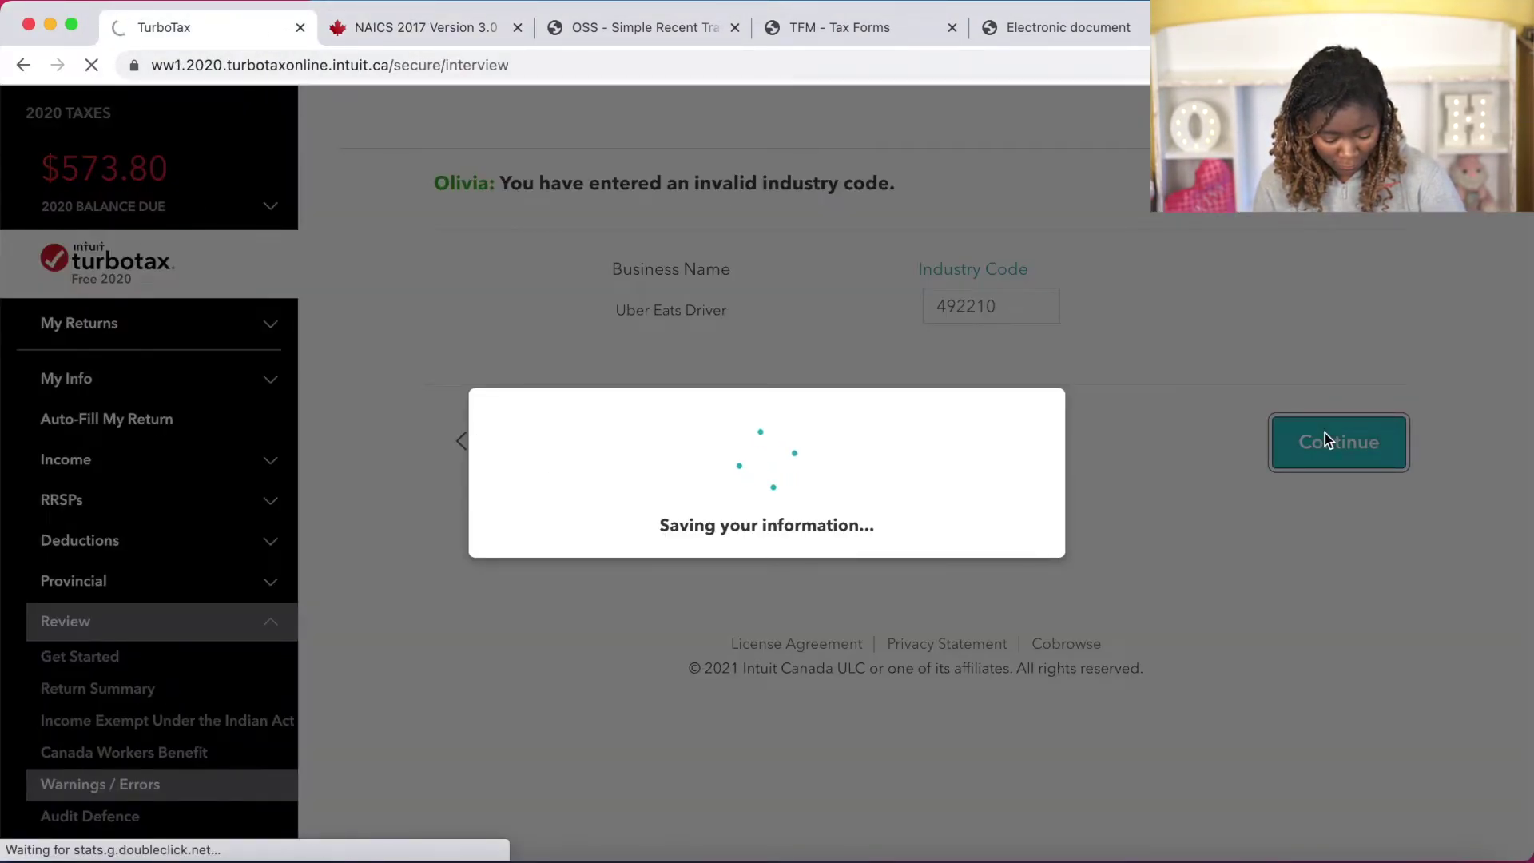
Decline the Premium Pack protection offer, then check the tax summary numbers and continue to the balance payment page.
{"action": "scroll", "coordinate": [1340, 423], "scroll_direction": "down", "scroll_amount": 10}
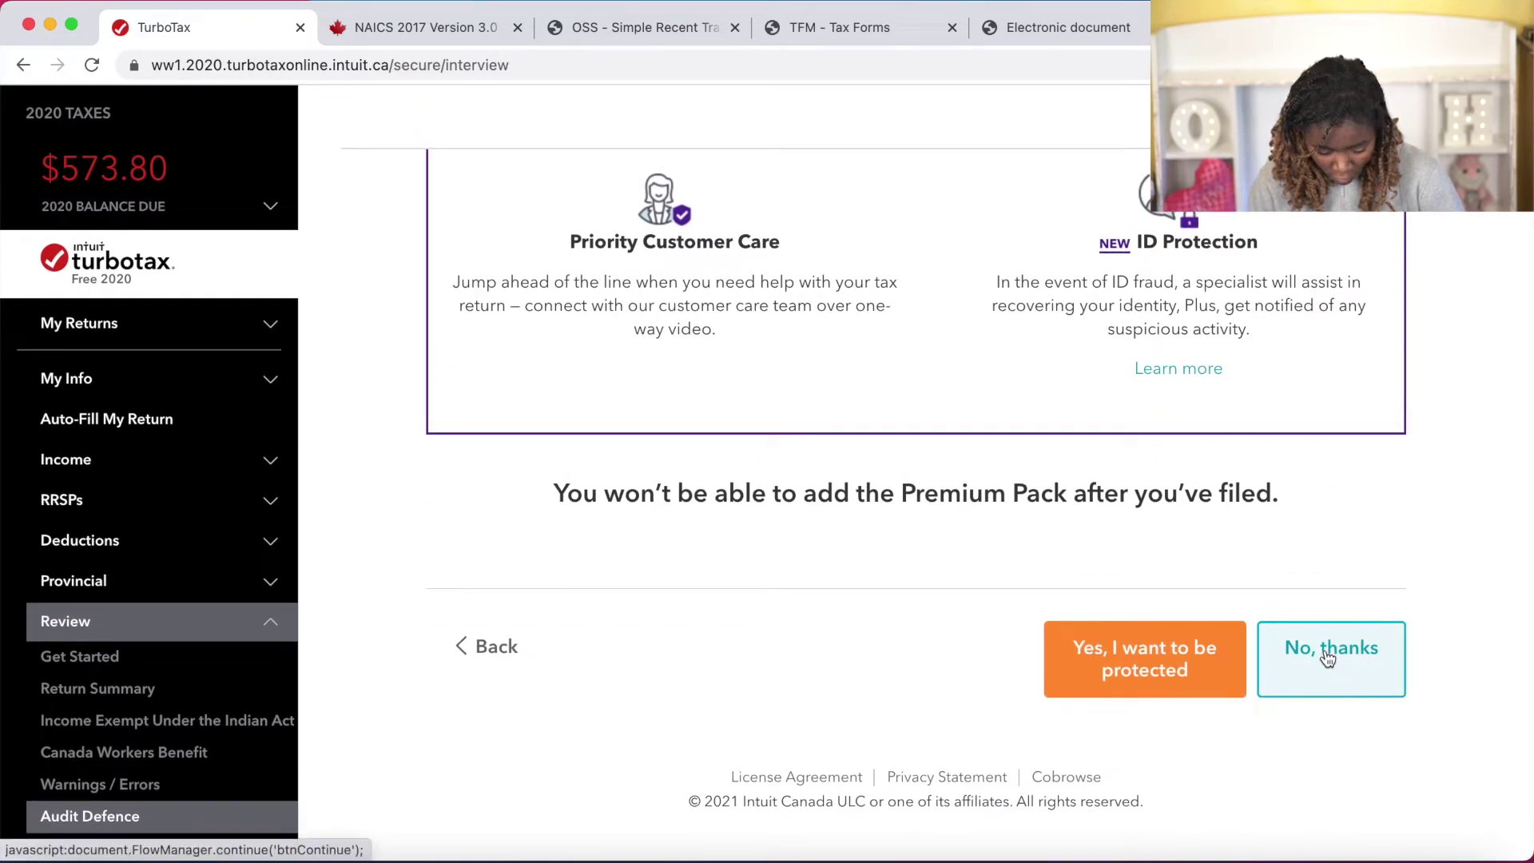
{"action": "left_click", "coordinate": [1327, 658]}
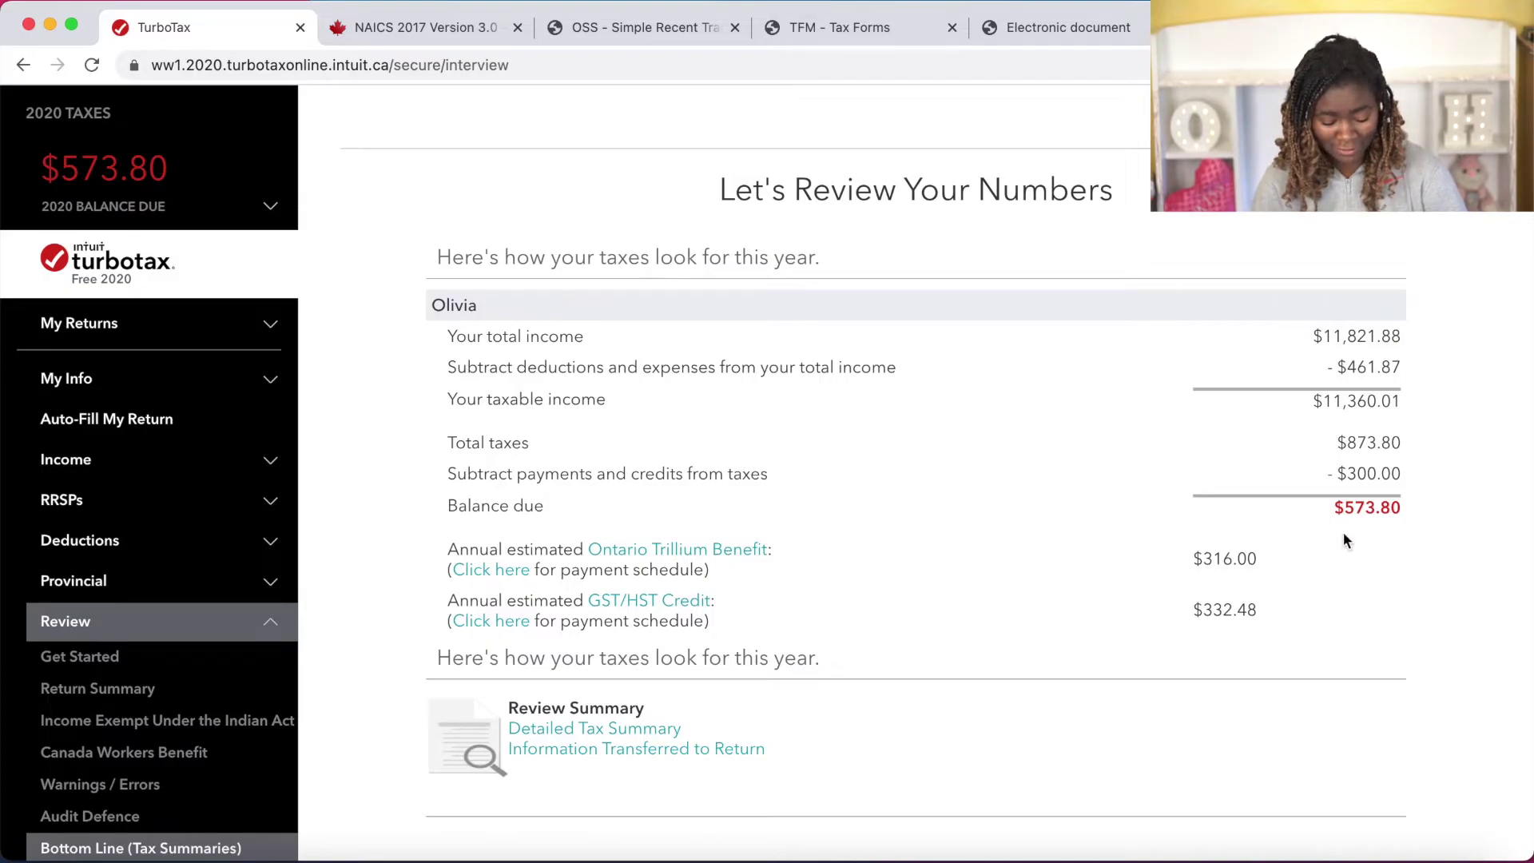
{"action": "scroll", "coordinate": [1343, 533], "scroll_direction": "down", "scroll_amount": 4}
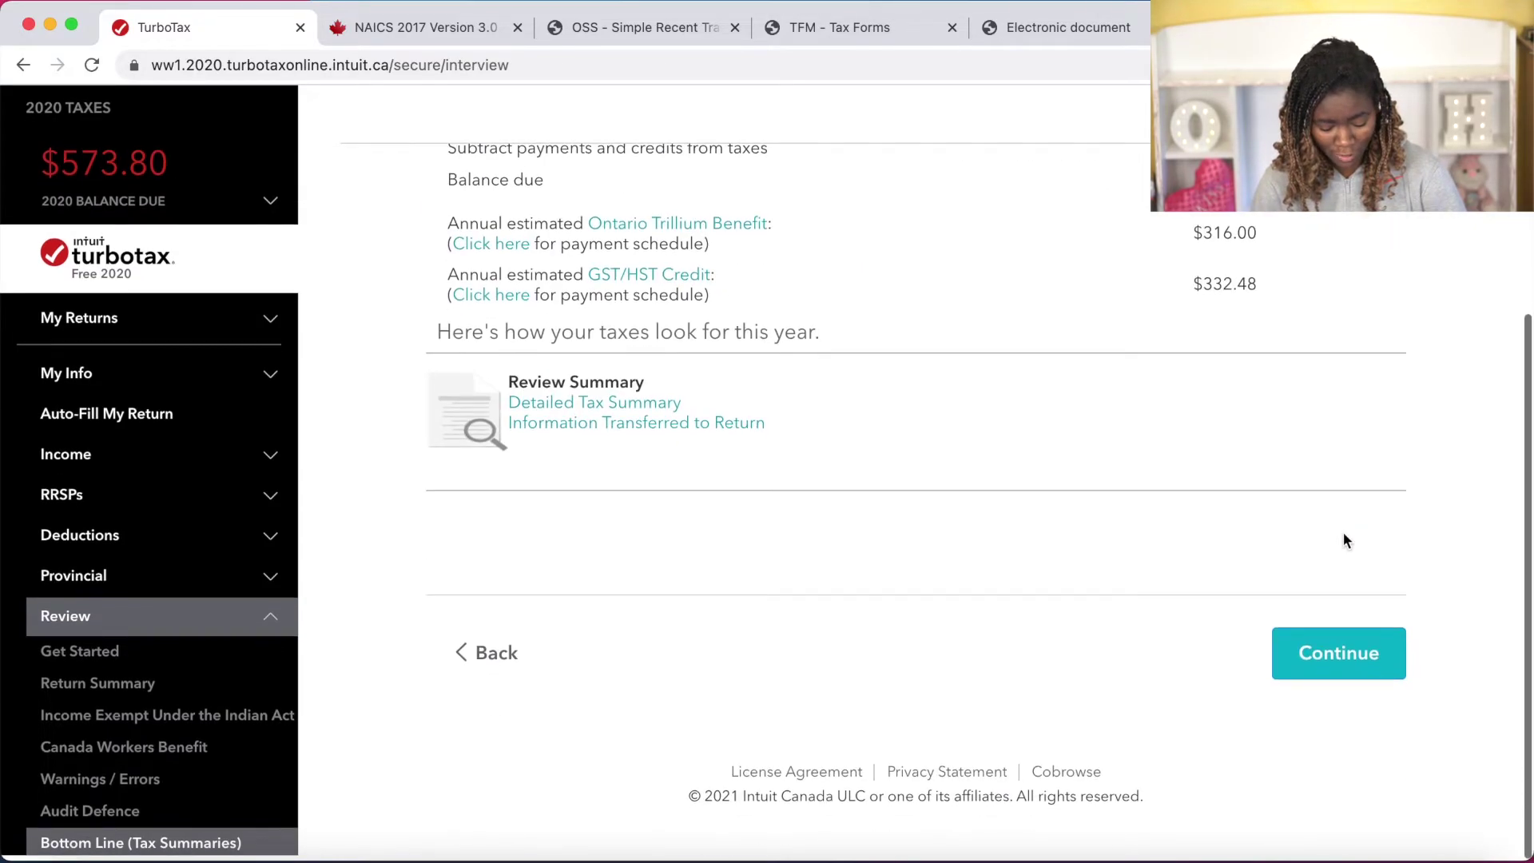
{"action": "left_click", "coordinate": [1339, 651]}
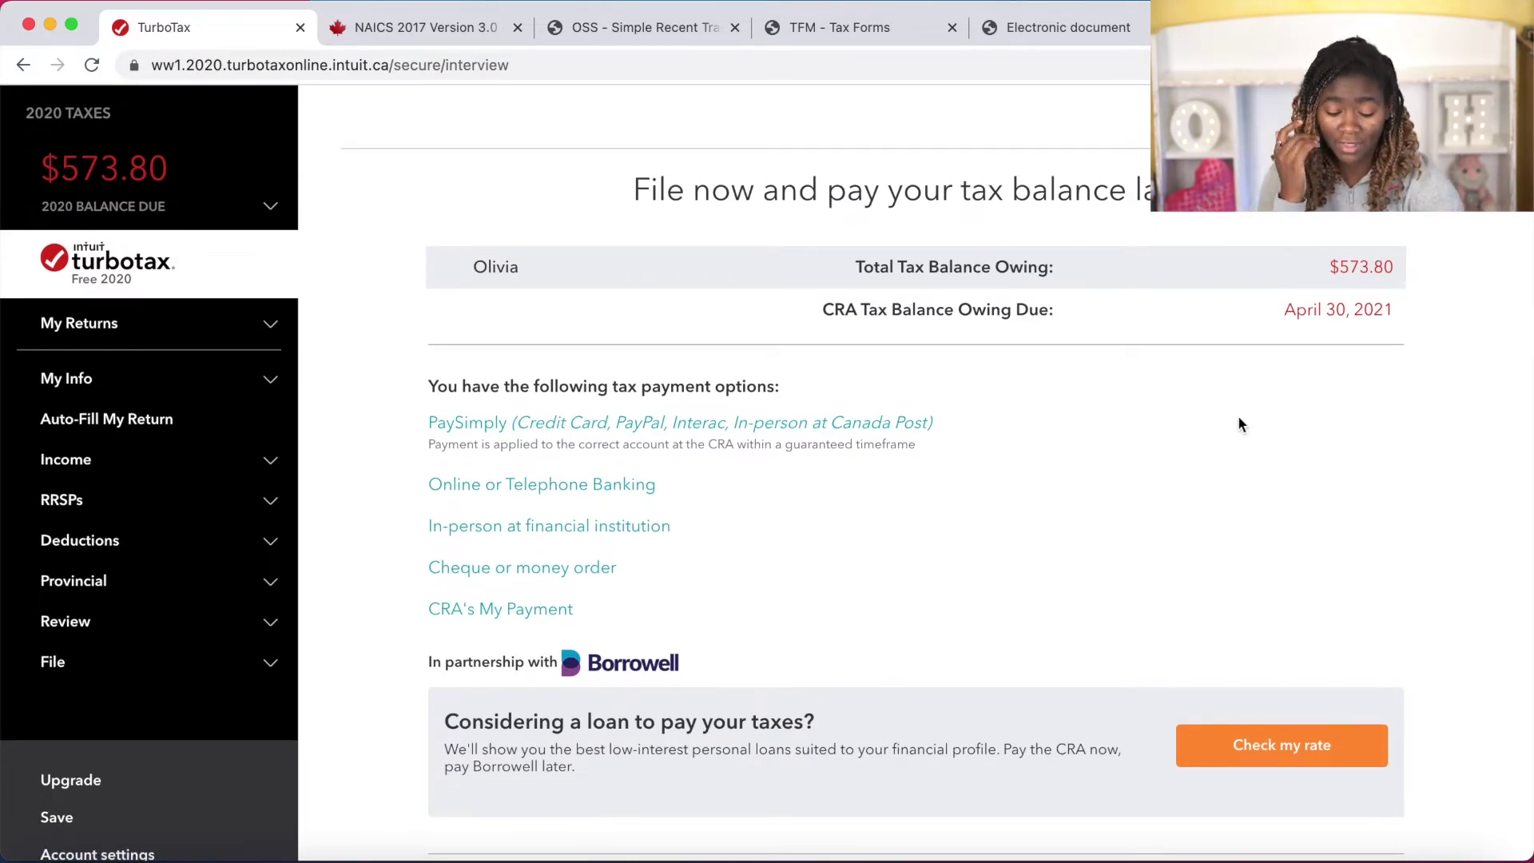
Examine the available payment methods for the CRA tax balance owing without selecting one.
{"action": "scroll", "coordinate": [1238, 423], "scroll_direction": "down", "scroll_amount": 6}
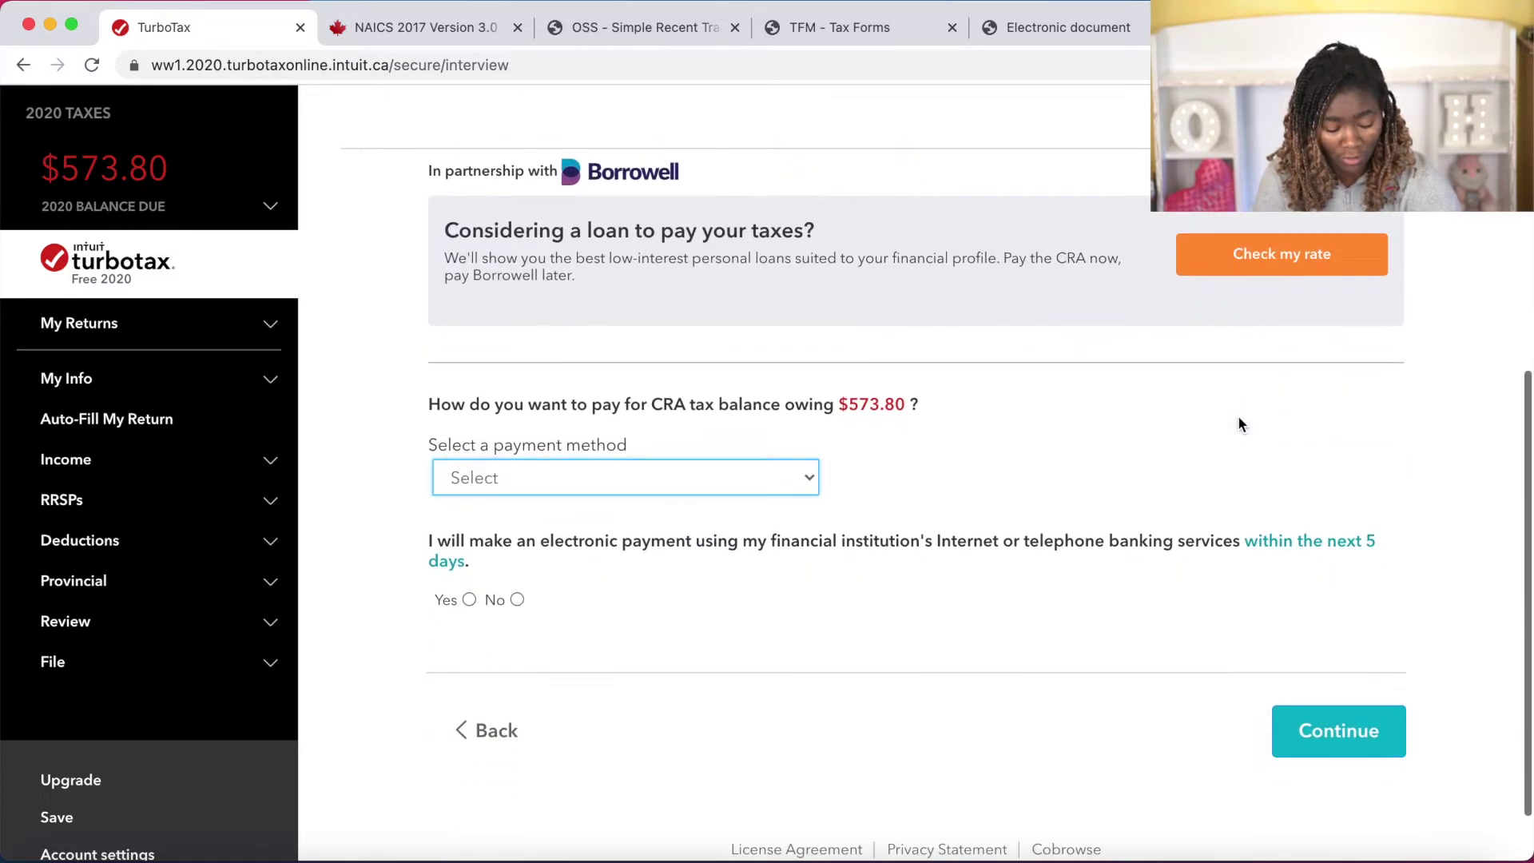
{"action": "left_click", "coordinate": [673, 490]}
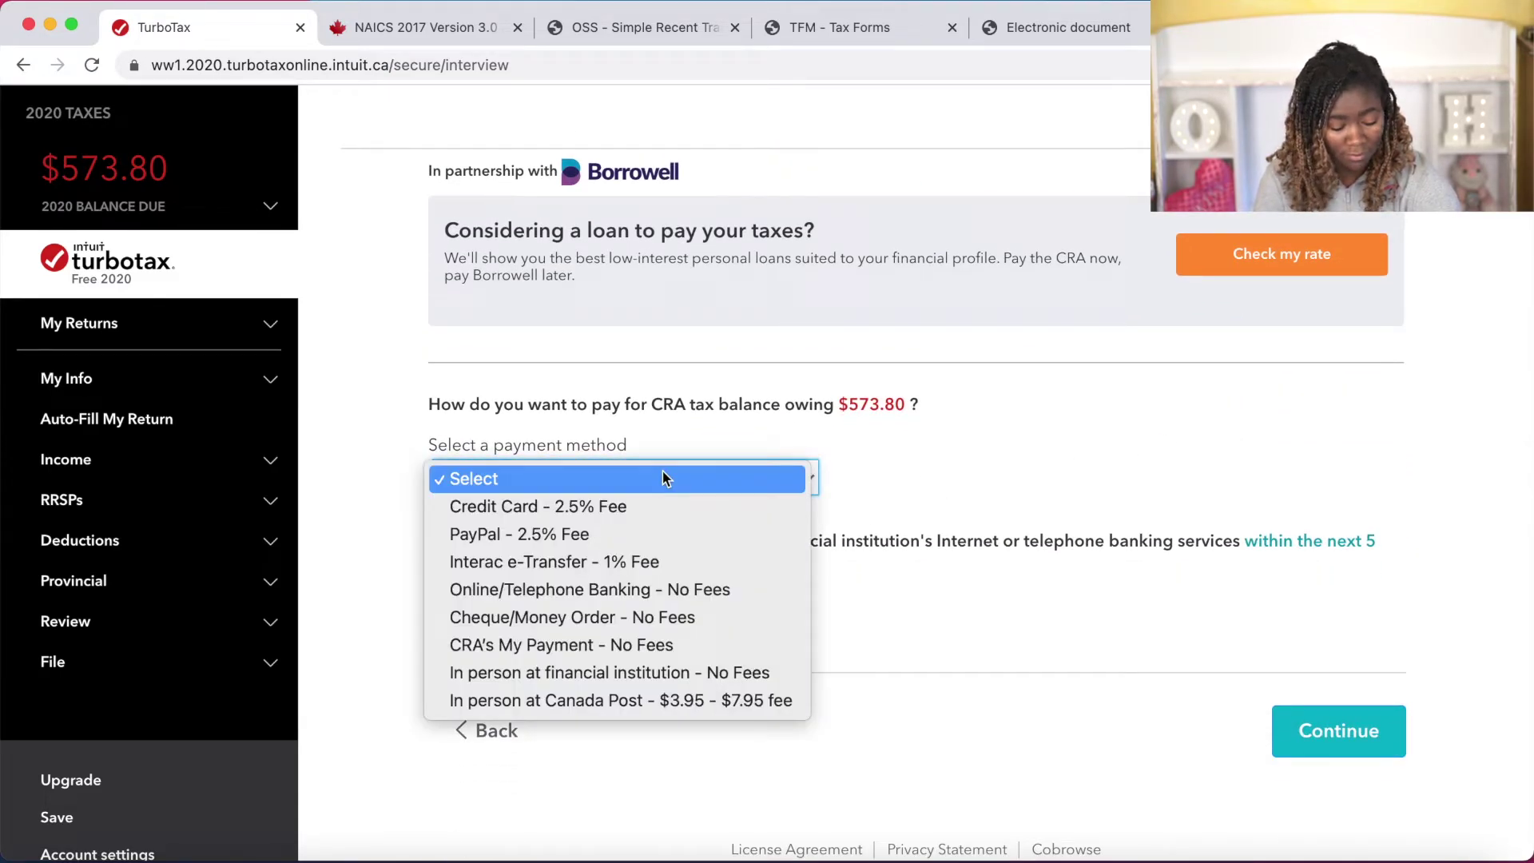
{"action": "left_click", "coordinate": [926, 457]}
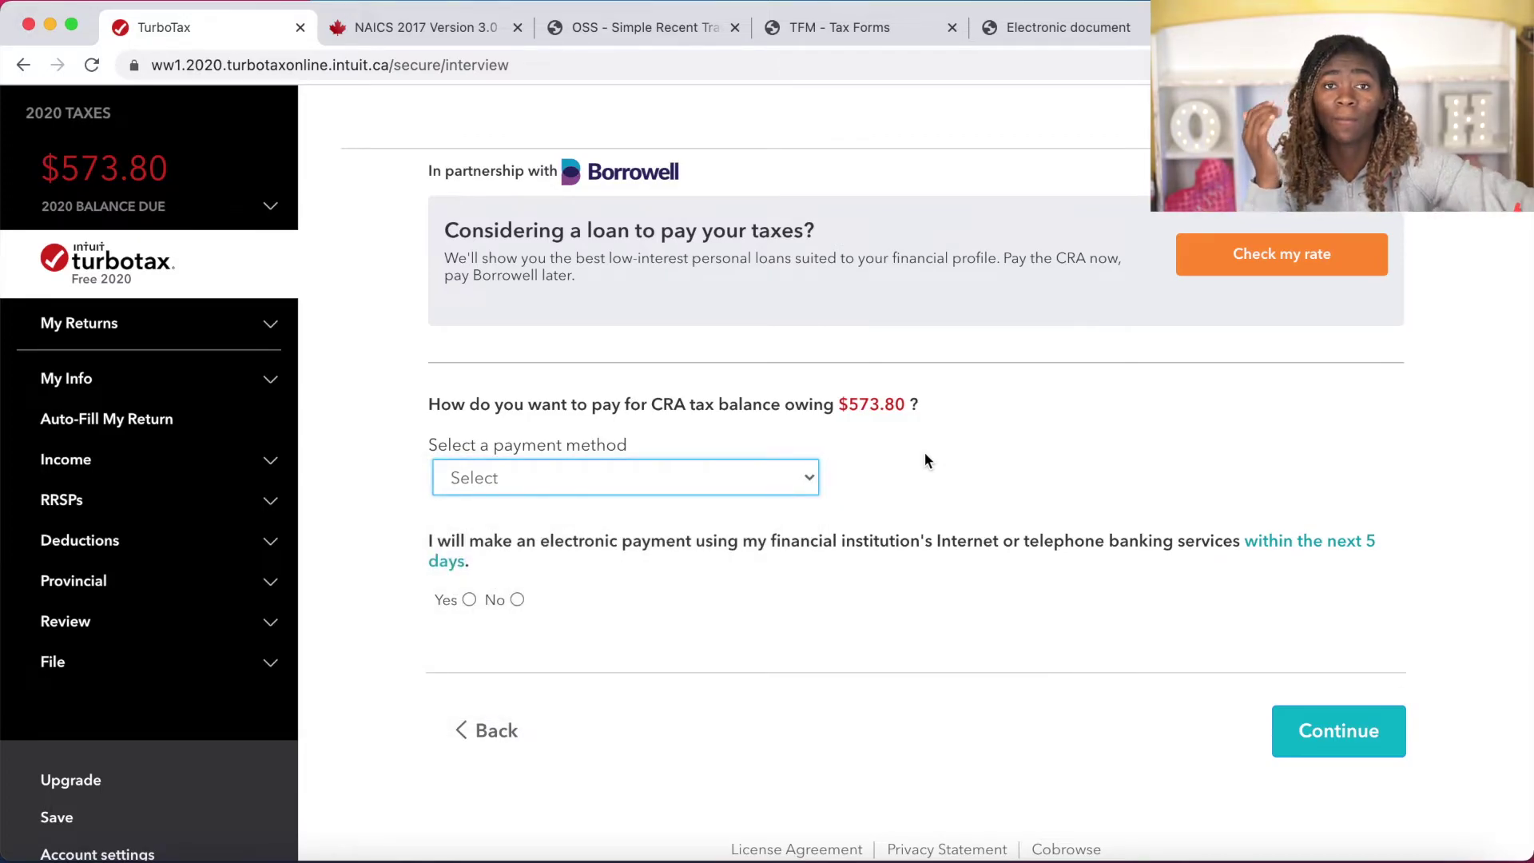